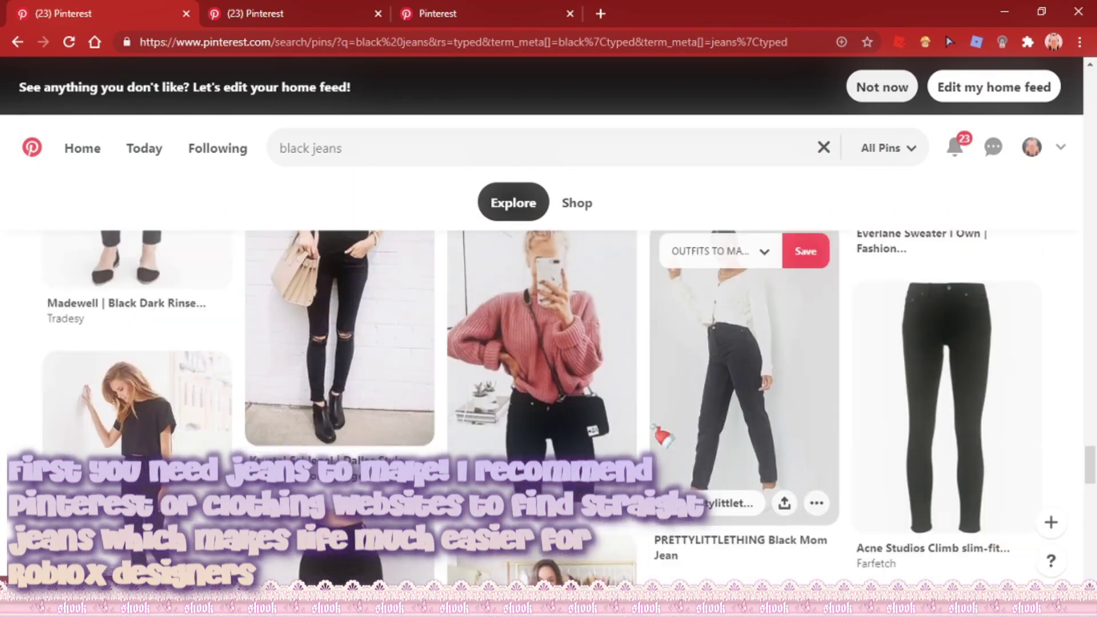
- Browse the open Pinterest pins of black jeans and their similar products for a straight pair to use as reference
click(257, 13)
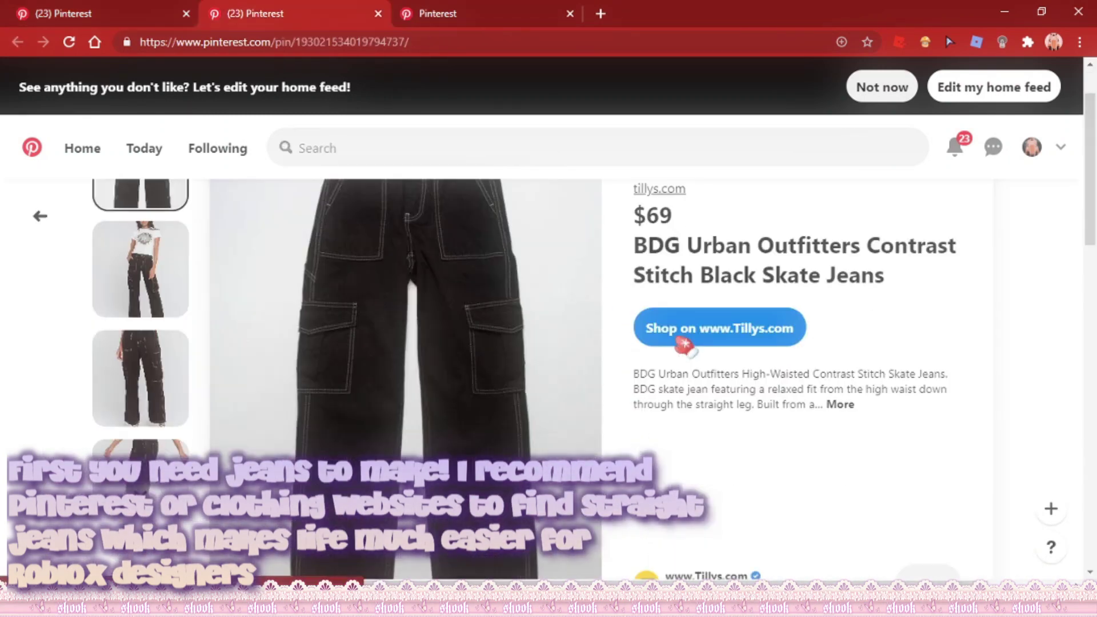
scroll(711, 363, down, 10)
click(484, 13)
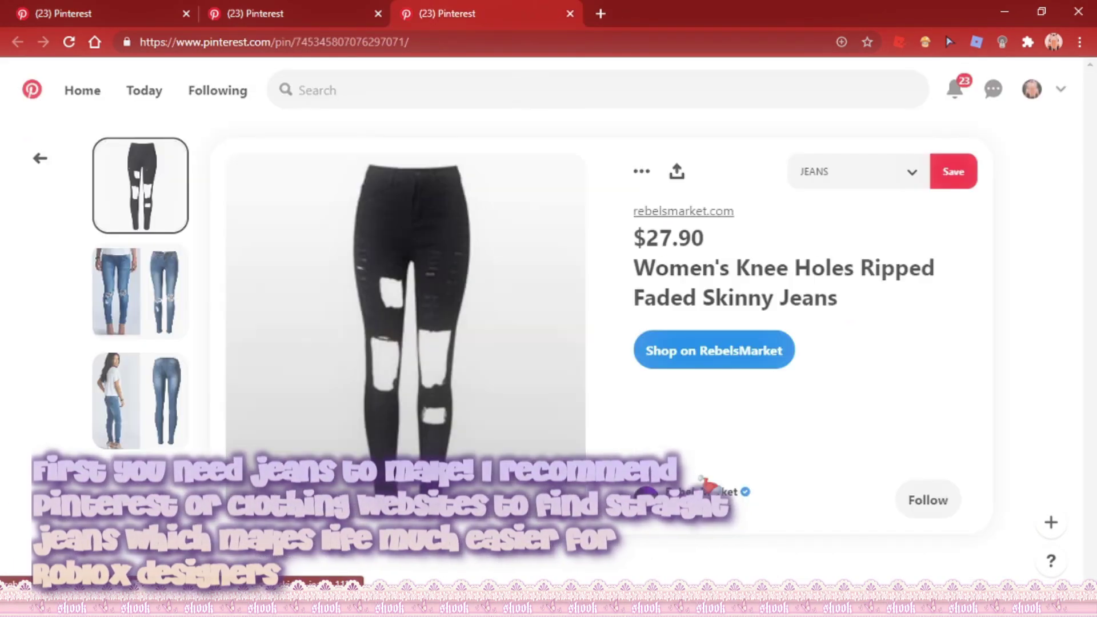
scroll(737, 474, down, 10)
scroll(732, 470, down, 4)
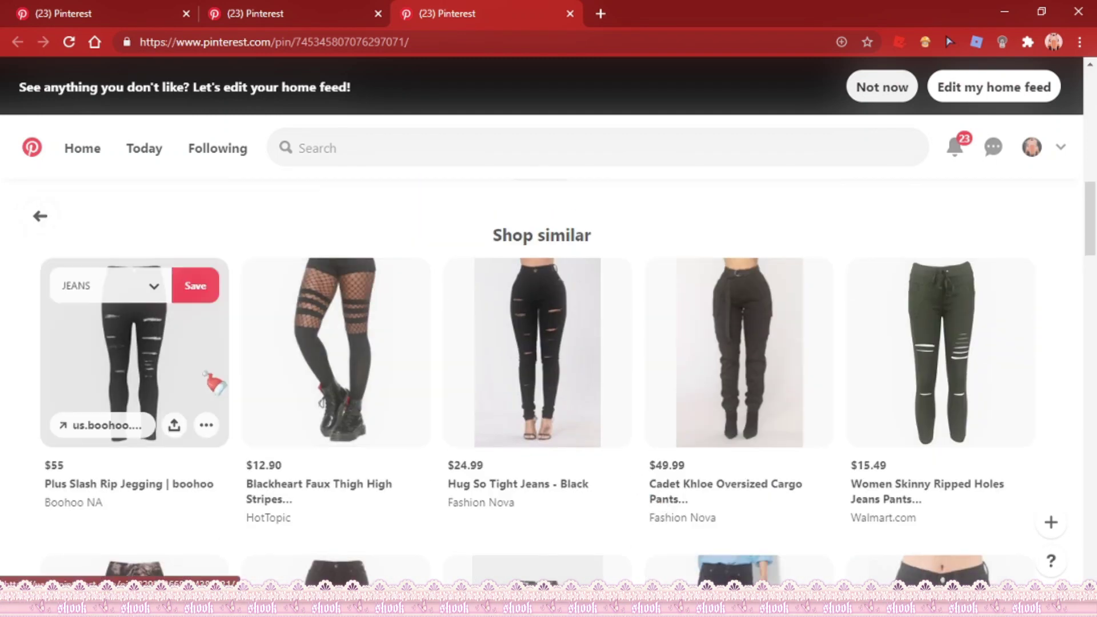
click(207, 375)
scroll(522, 409, down, 8)
scroll(624, 443, down, 6)
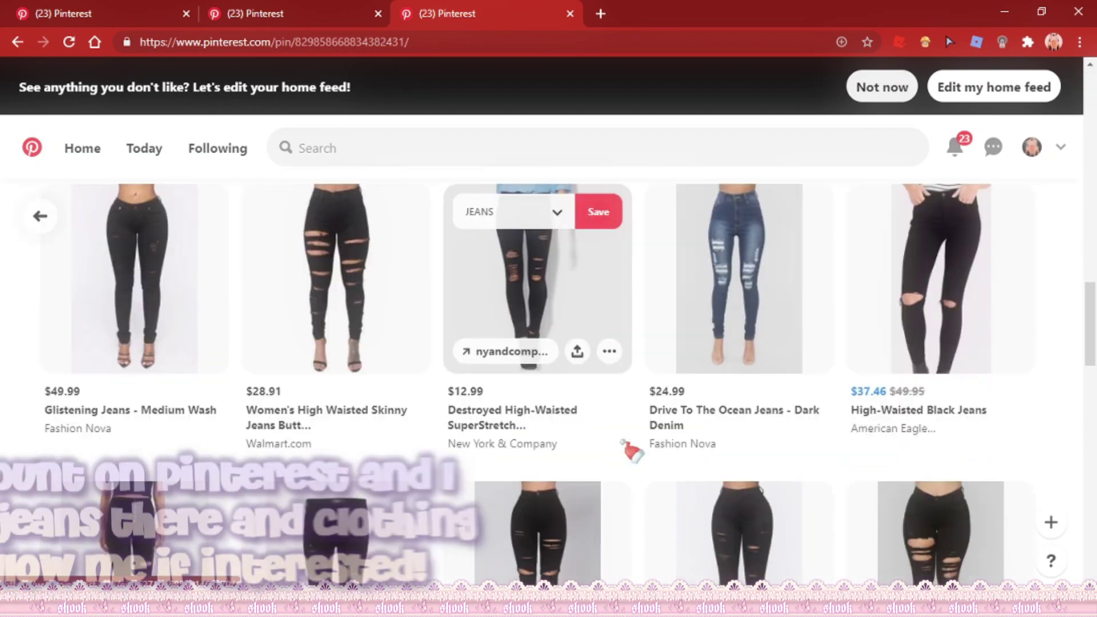
scroll(634, 451, down, 4)
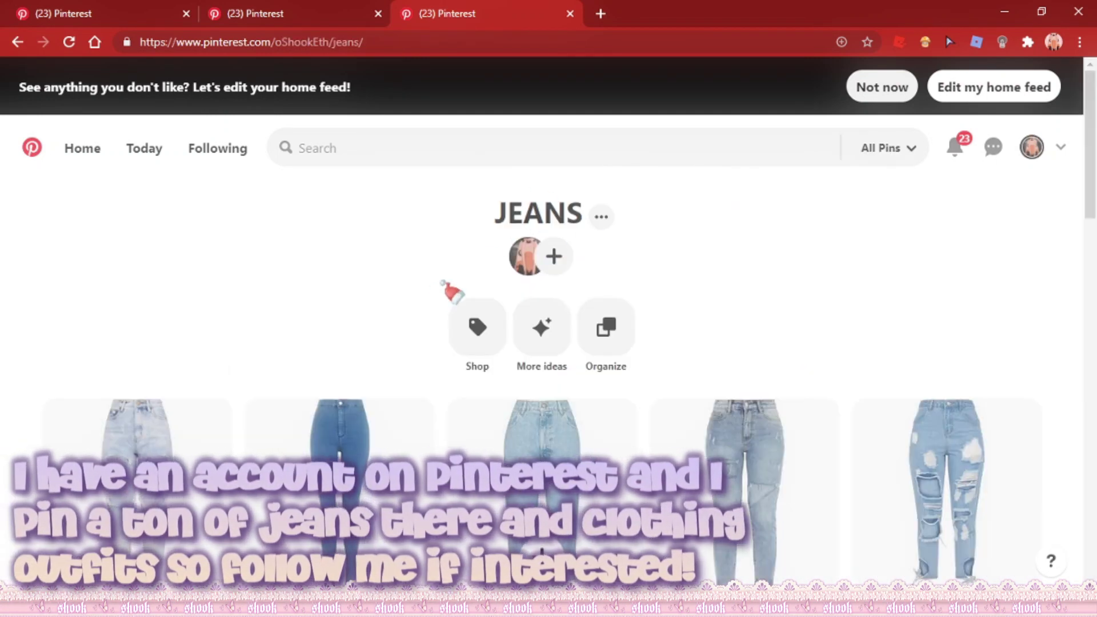
- Look through the saved pins on the JEANS and outfits-to-make boards for jeans to use
scroll(448, 291, down, 2)
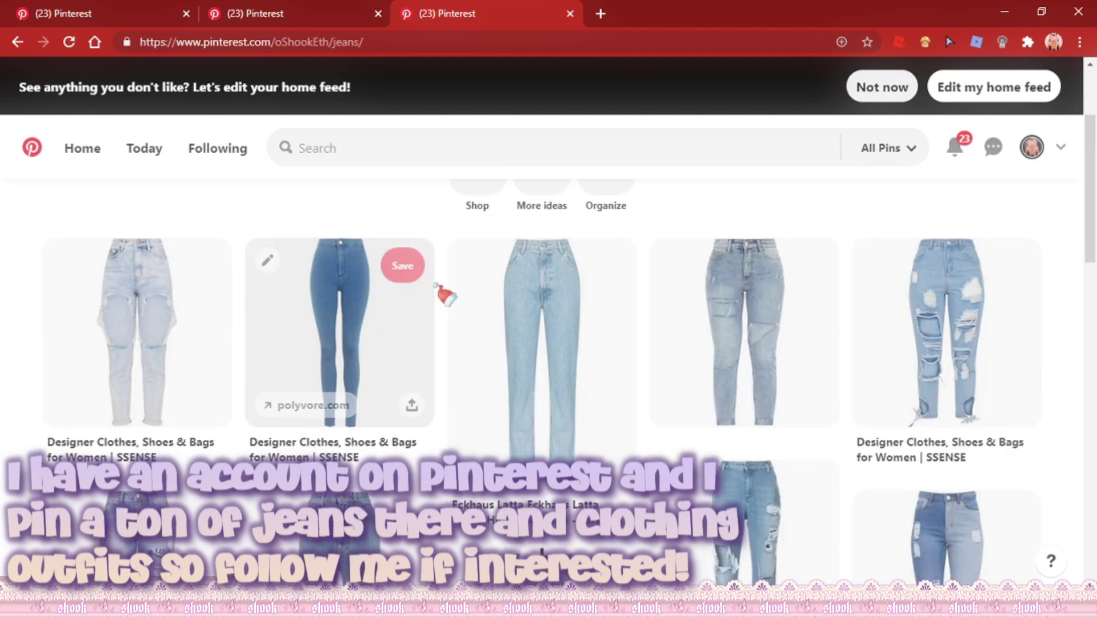
scroll(629, 389, down, 12)
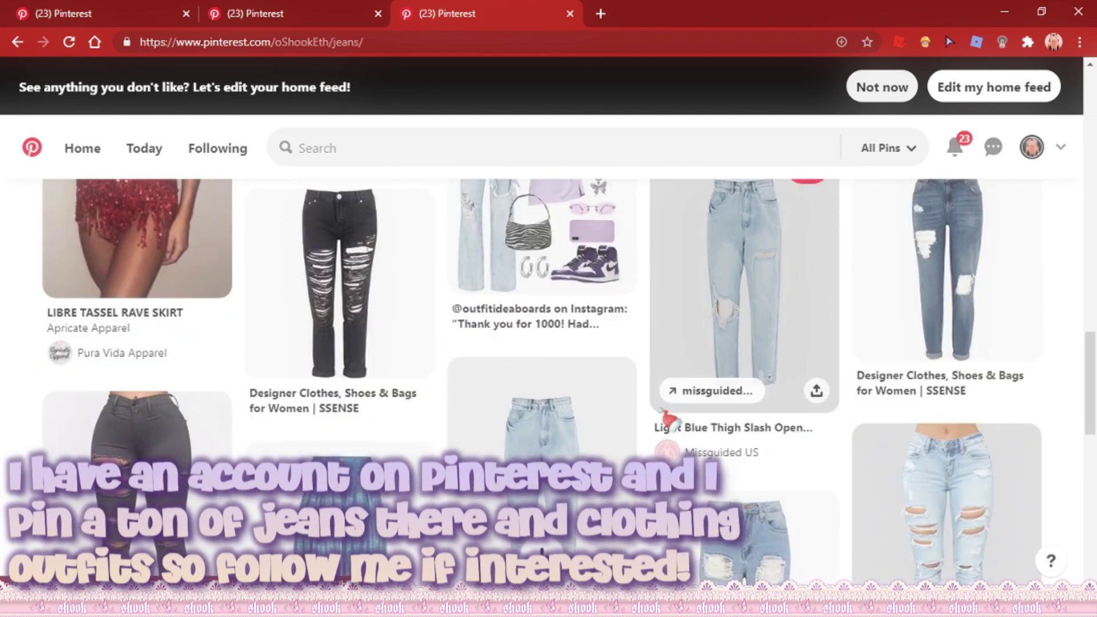
scroll(665, 423, down, 10)
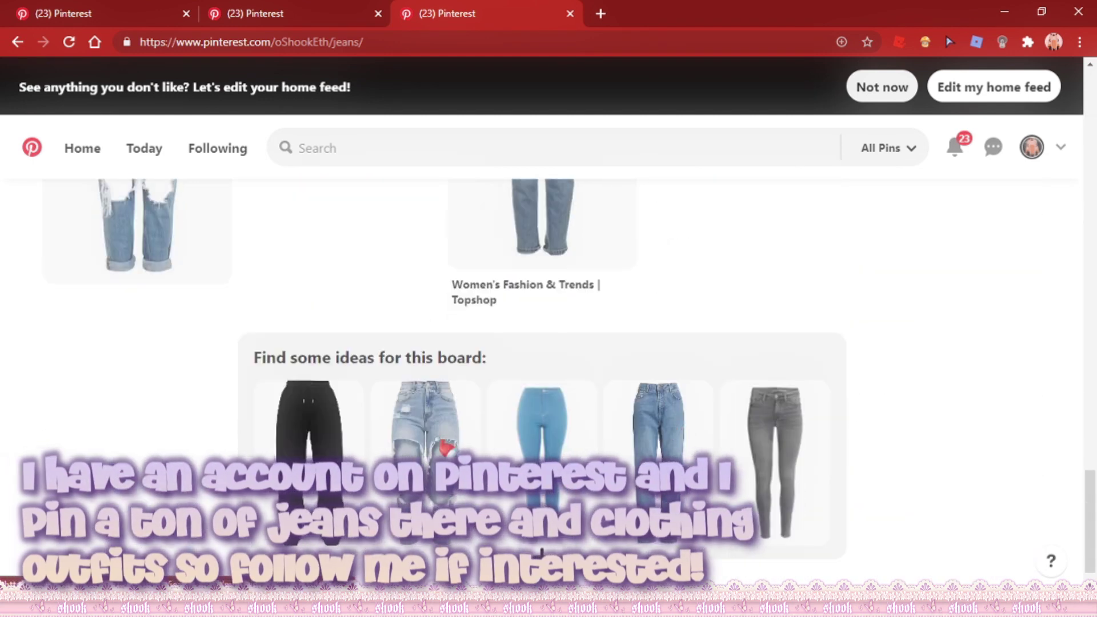
scroll(446, 447, up, 6)
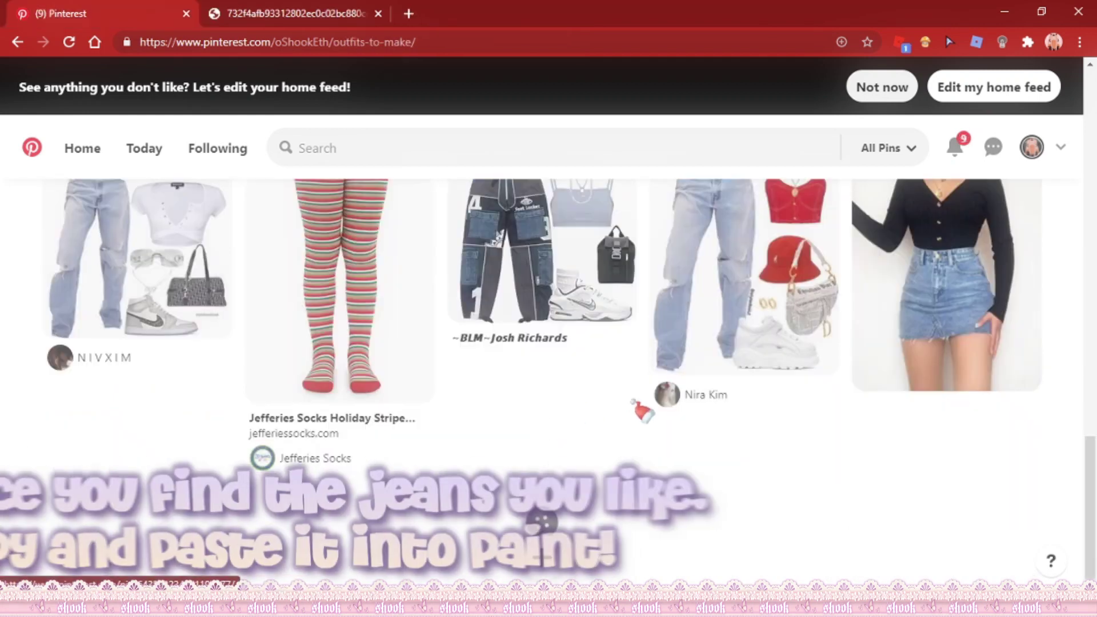
scroll(645, 408, down, 2)
scroll(641, 406, down, 3)
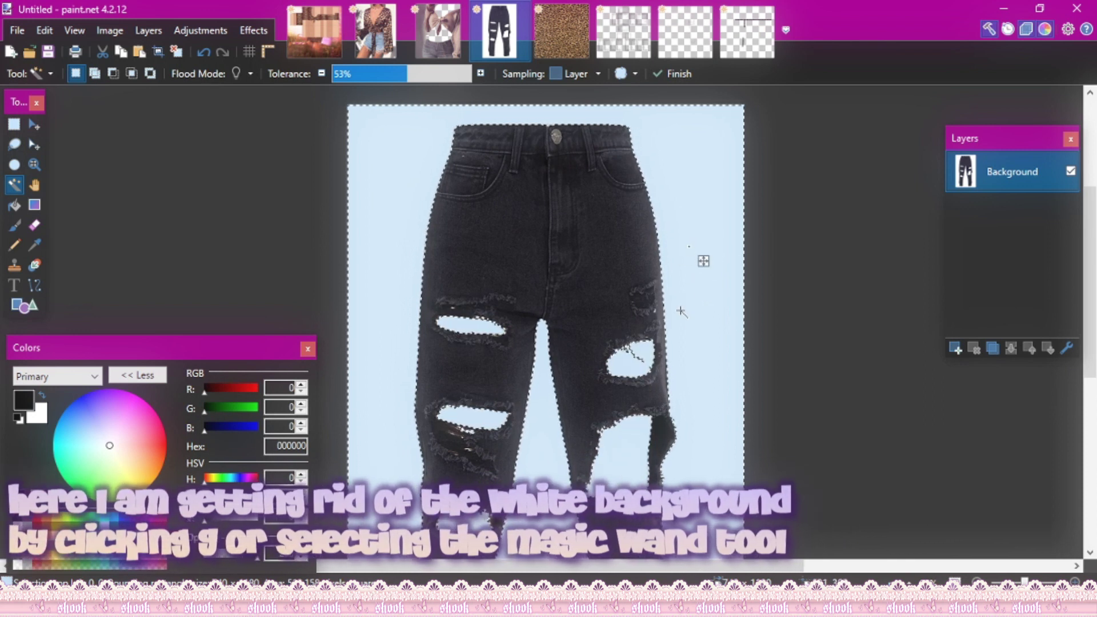
- Lower the Magic Wand tolerance to 34% and delete the selected white background around the black ripped jeans
scroll(674, 343, down, 3)
scroll(685, 357, up, 3)
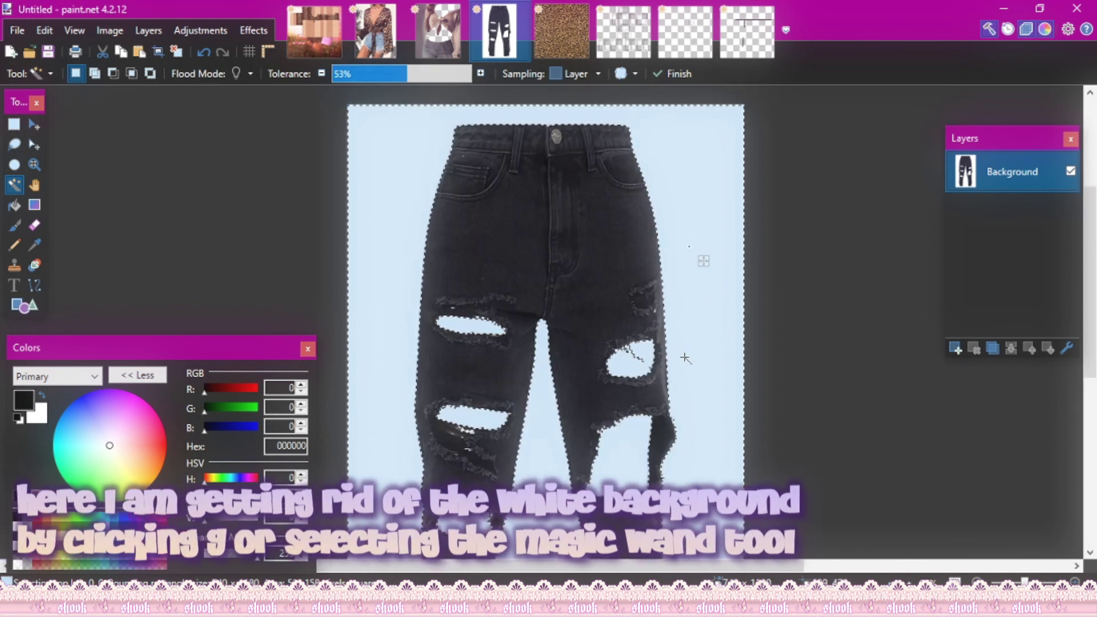
drag(408, 77, 377, 74)
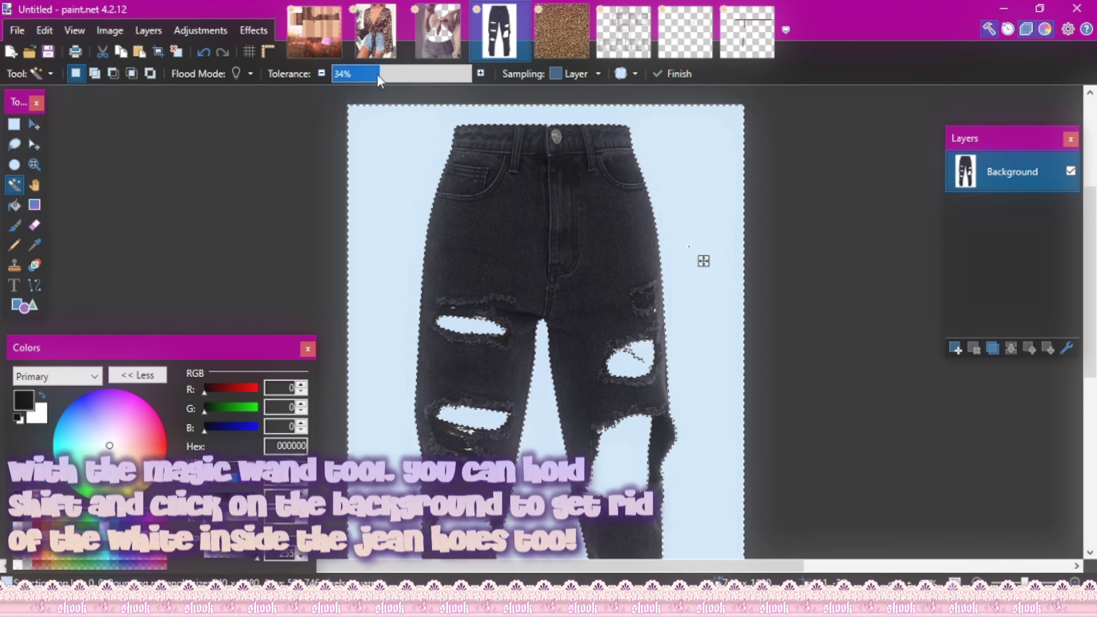
key(Delete)
scroll(679, 317, up, 2)
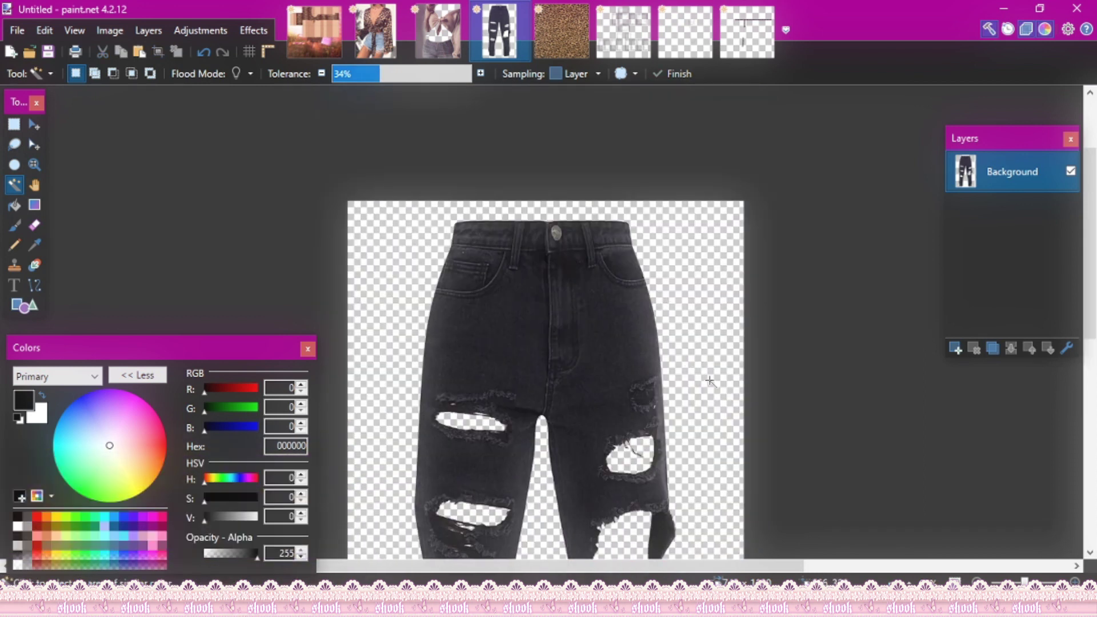
- Select a rectangle over the upper part of the jeans, from the waistband to above the rips, and copy it
scroll(548, 432, up, 3)
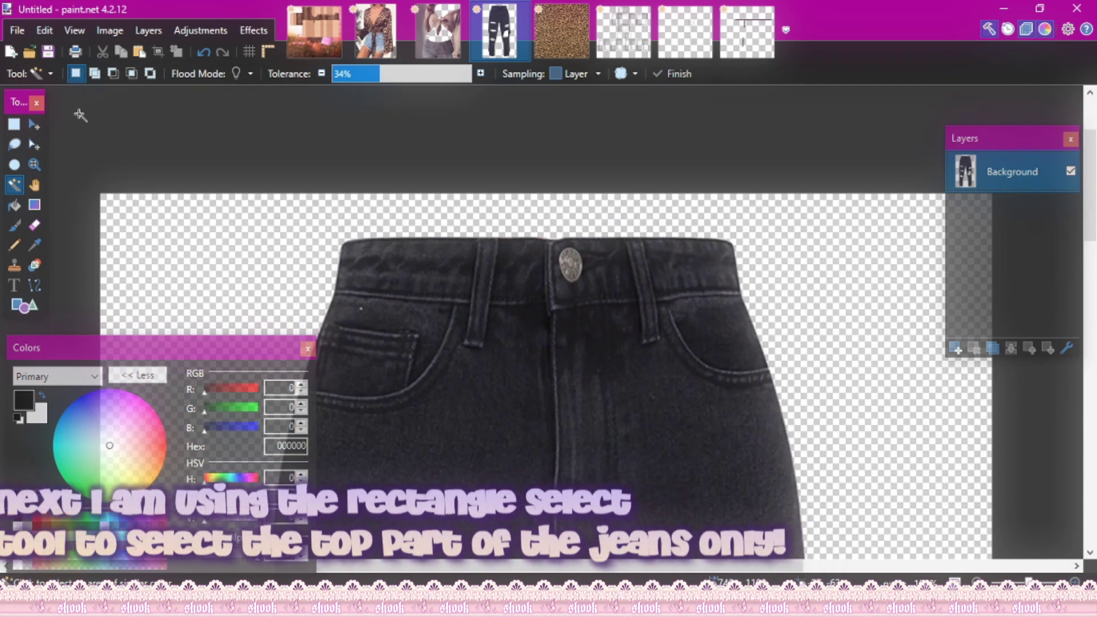
click(15, 123)
drag(343, 205, 730, 421)
scroll(730, 485, down, 2)
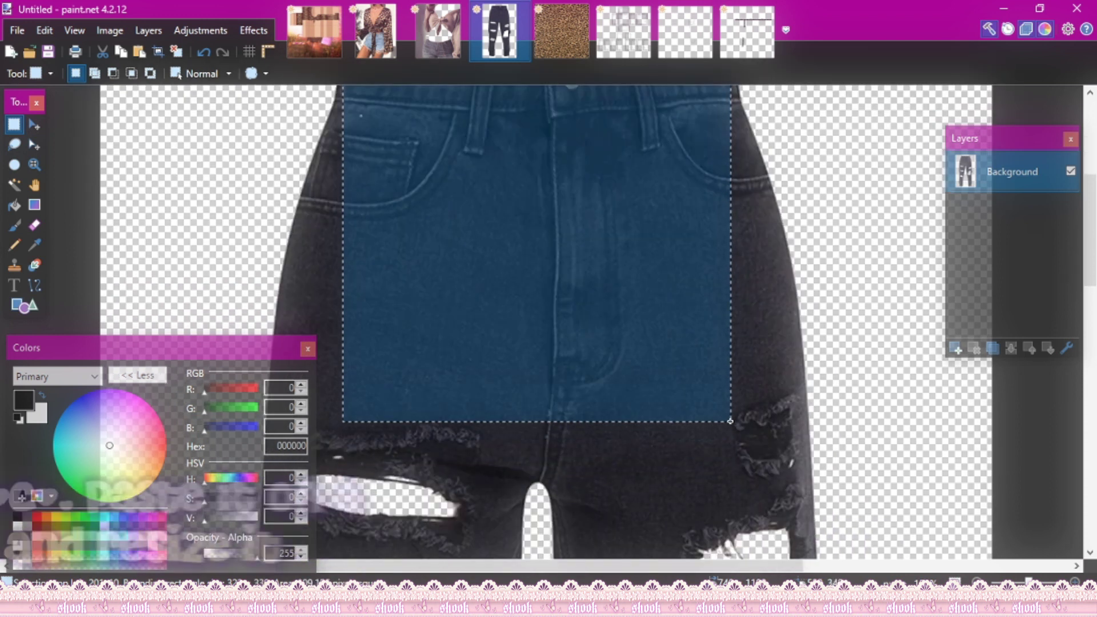
scroll(678, 423, up, 1)
key(ctrl+c)
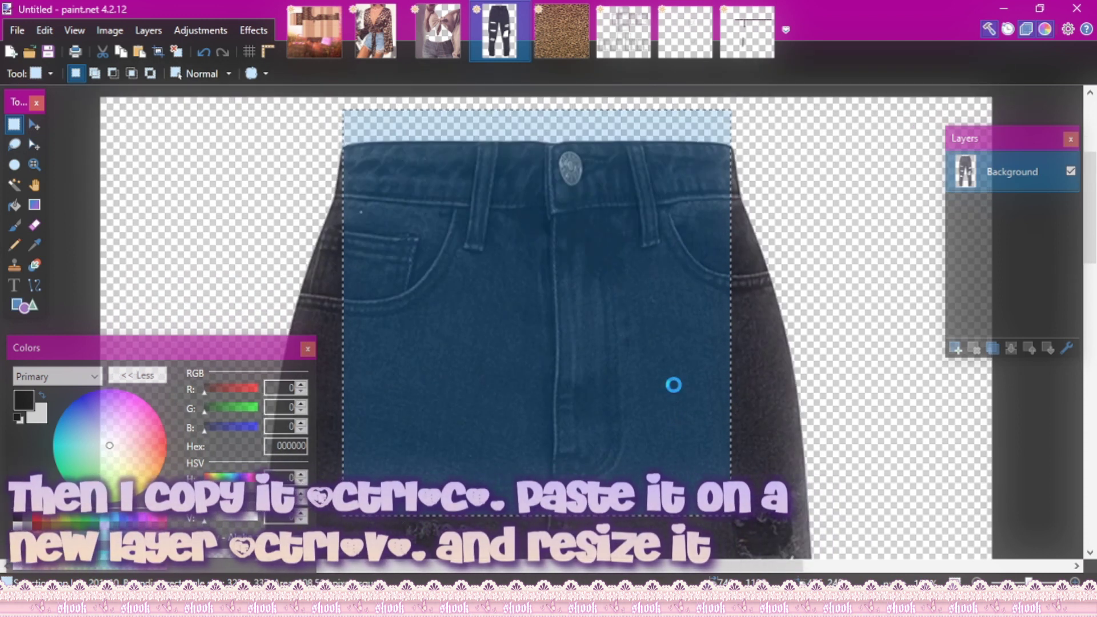
- Paste the copied jeans onto a new layer in BLACK JEANS DO SUM.pdn and shrink them over the front torso
click(319, 50)
click(955, 349)
key(ctrl+v)
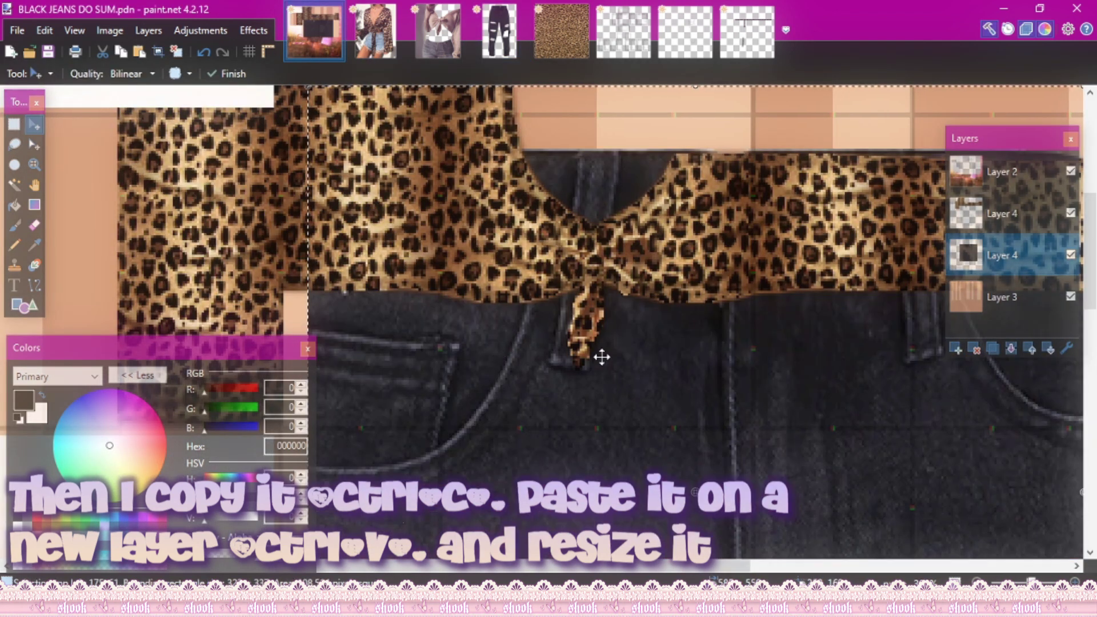
key(ctrl+0)
drag(741, 428, 605, 256)
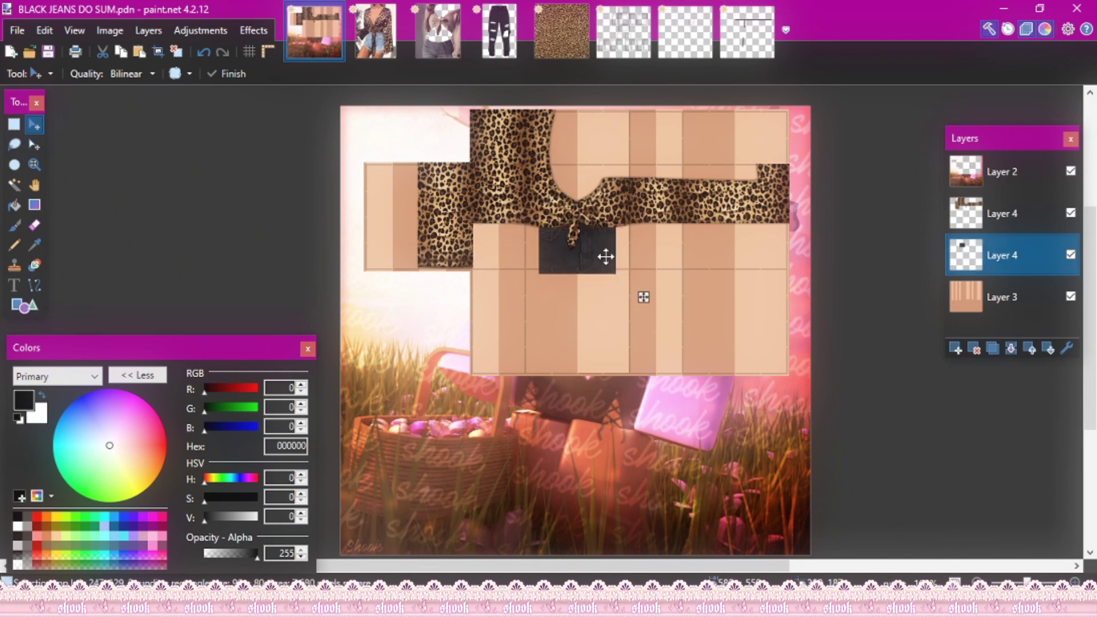
- Resize and position the pasted jeans within the lower front torso, and hide the leopard top's layer
scroll(642, 296, up, 4)
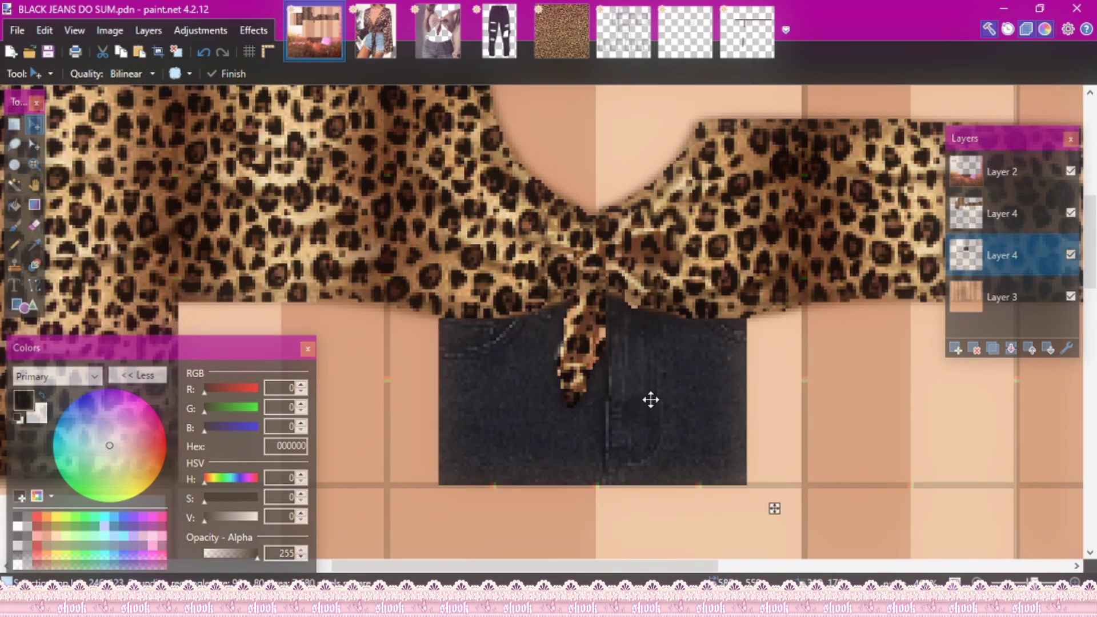
drag(733, 233, 703, 282)
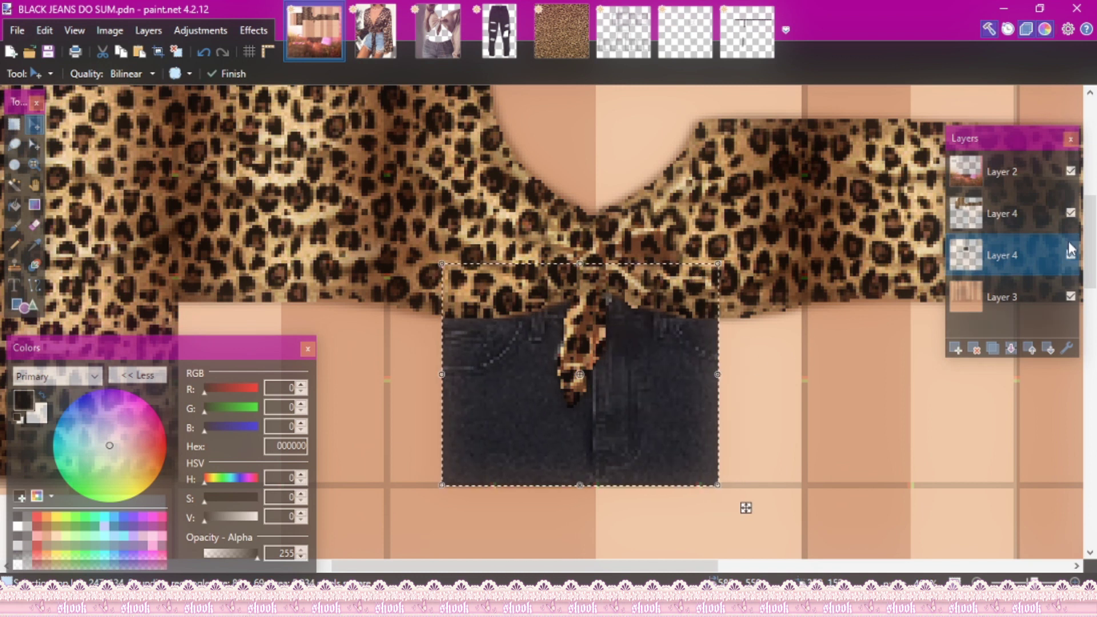
click(1070, 212)
drag(650, 407, 629, 409)
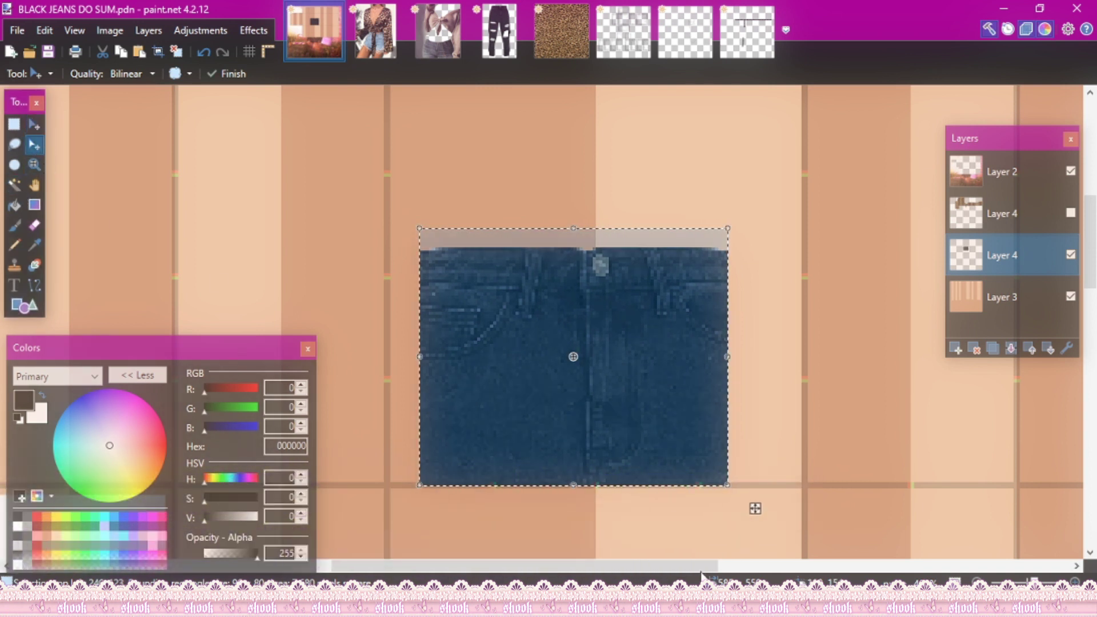
- Narrow the selection to the strip around the jeans button and adjust the strip to correct the squished button
click(35, 147)
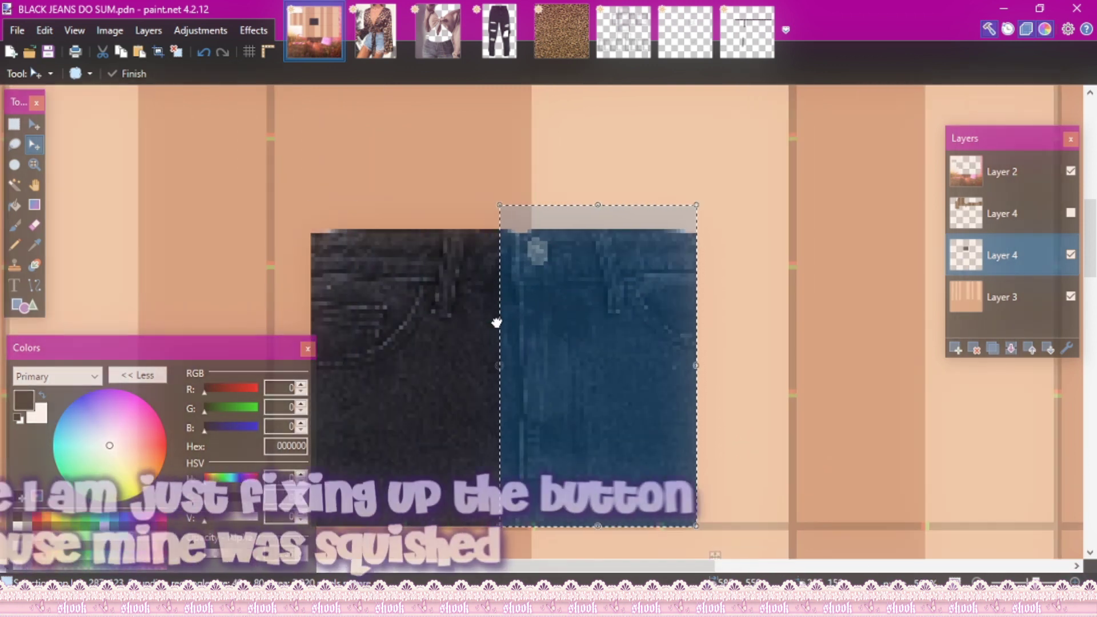
mouse_move(497, 323)
mouse_down()
mouse_move(536, 333)
mouse_move(502, 306)
mouse_up()
drag(695, 366, 501, 364)
click(35, 125)
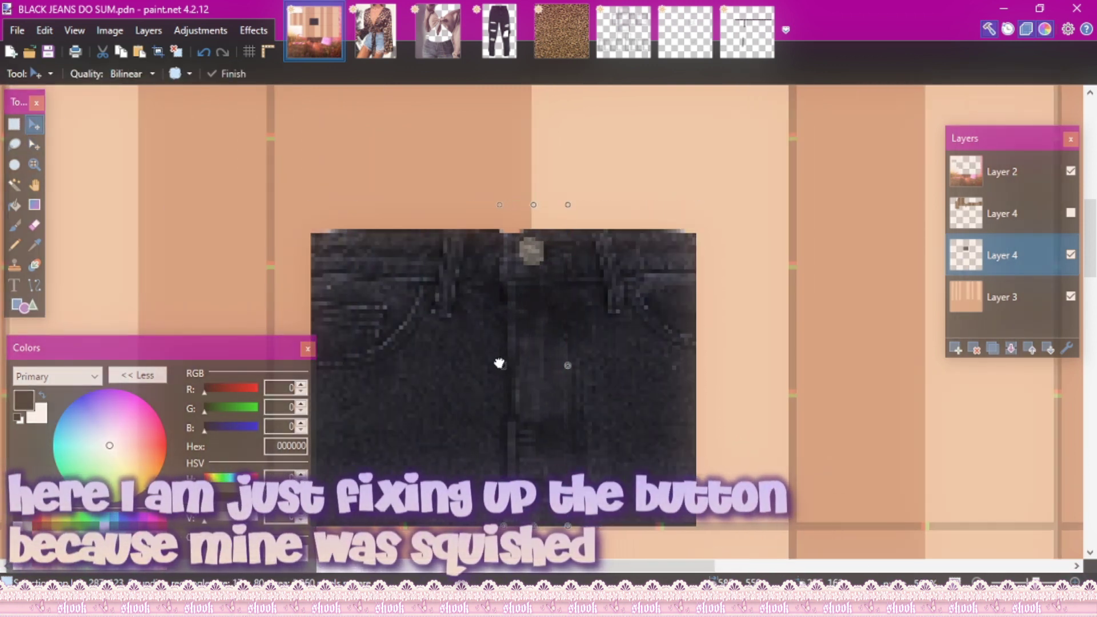
- Add a layer above the jeans, apply Add Noise with intensity 12 and color saturation 0, and merge it down
click(955, 347)
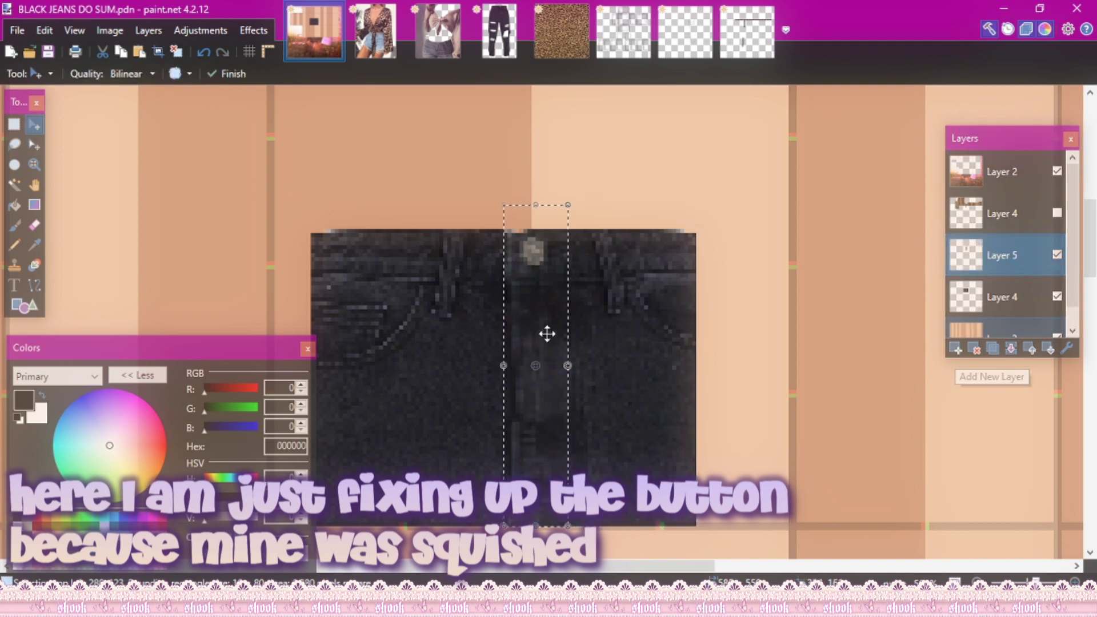
key(ctrl+d)
click(253, 30)
click(451, 231)
drag(847, 263, 680, 264)
drag(786, 225, 698, 244)
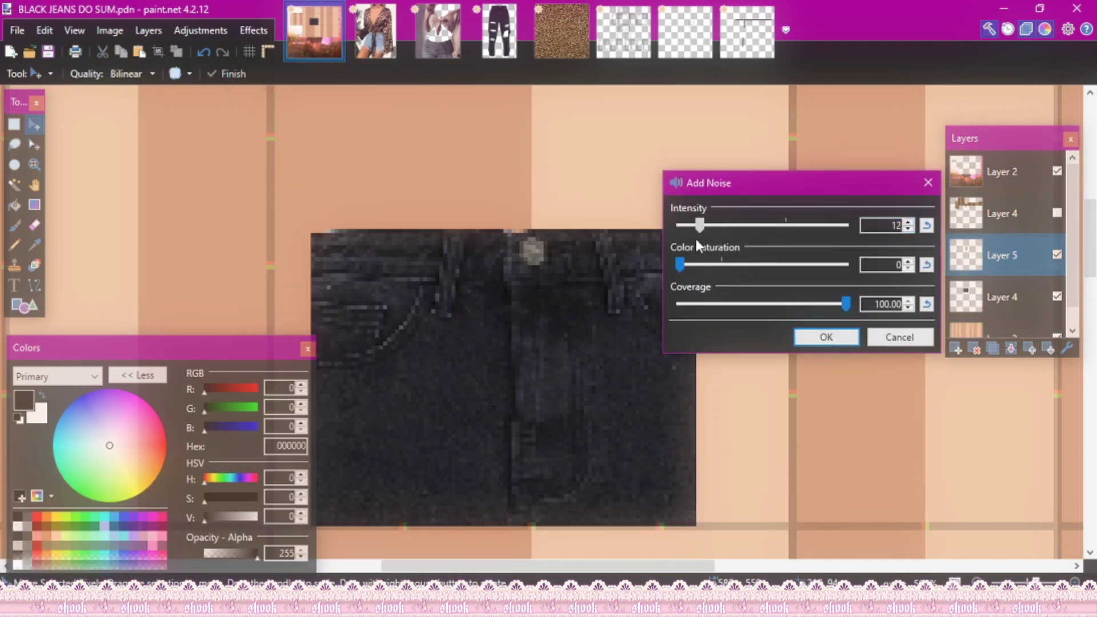
click(826, 337)
click(1011, 348)
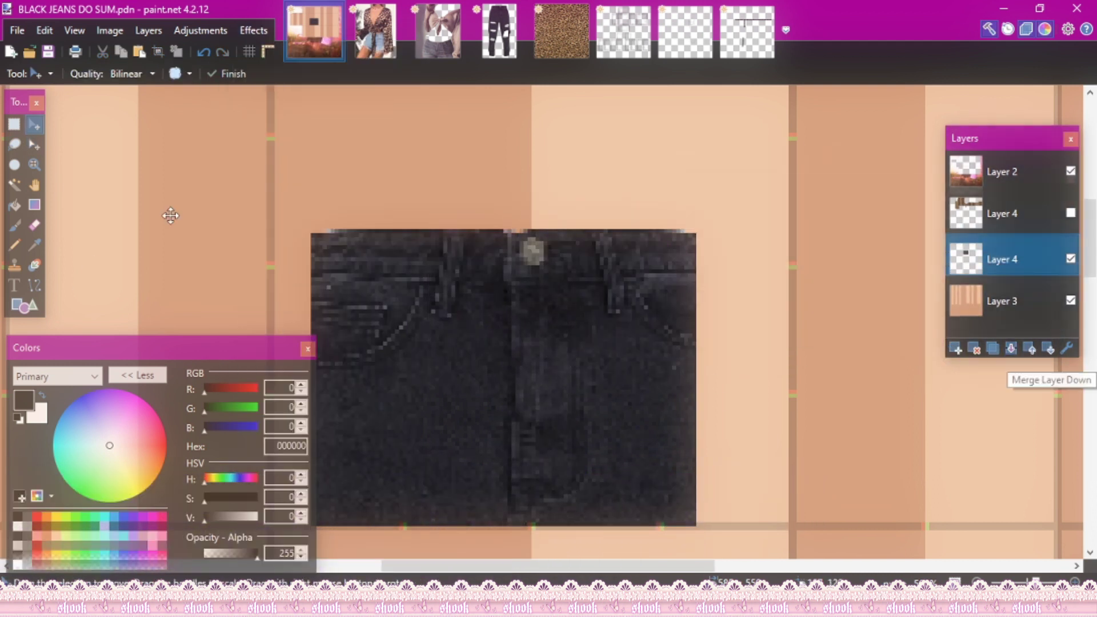
- Select the pocket side of the jeans left of the button and move it out to the front torso's left edge
click(14, 125)
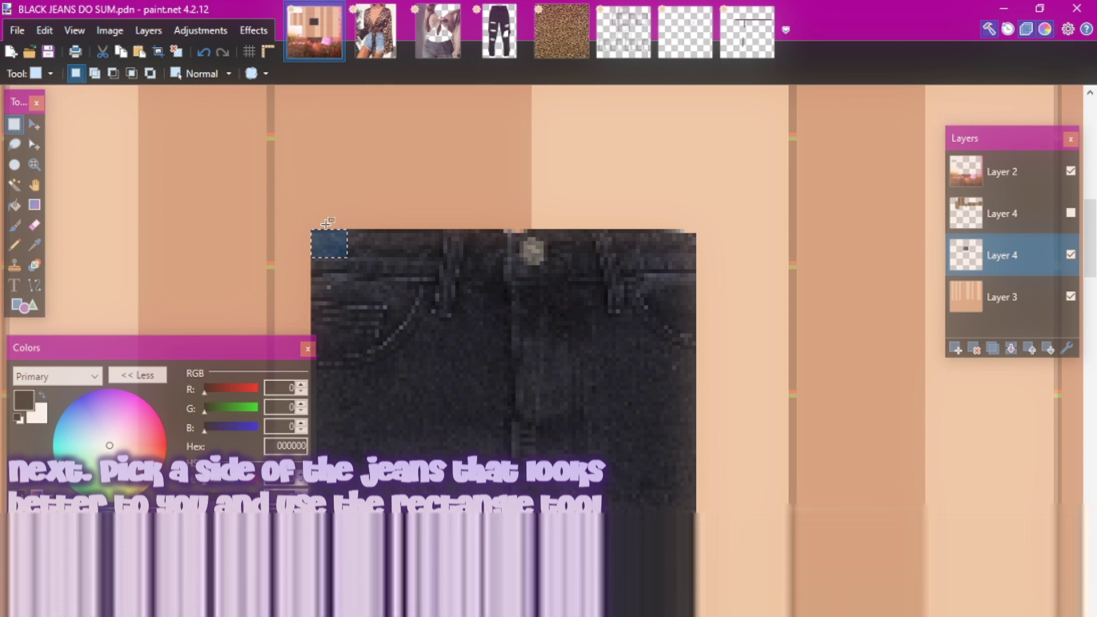
drag(311, 229, 483, 465)
click(35, 124)
drag(368, 279, 336, 278)
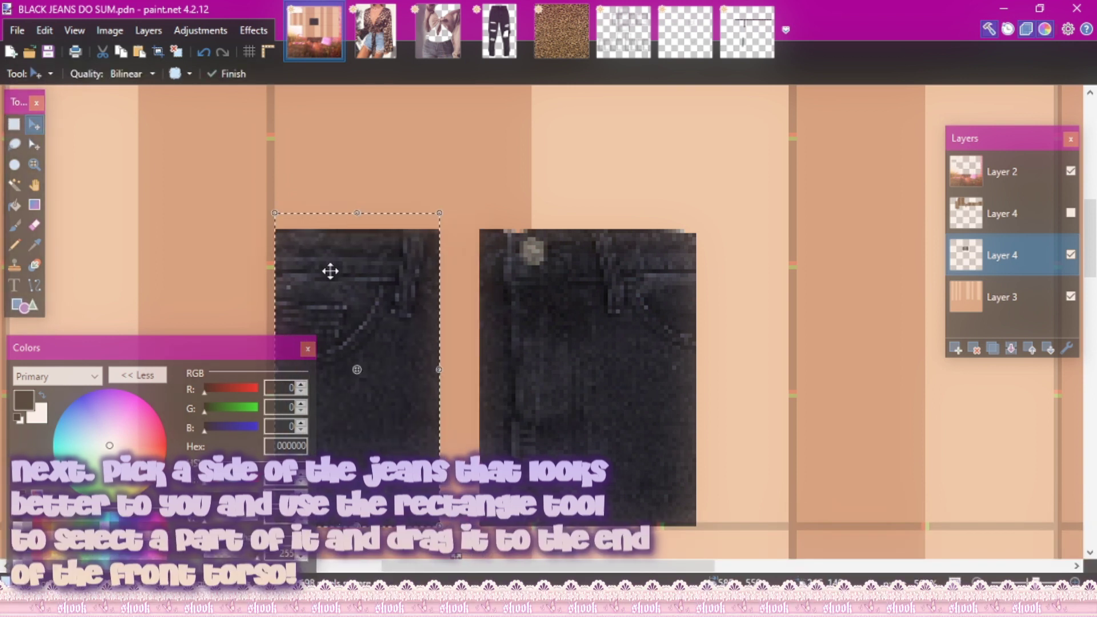
- Copy a plain patch of denim below the left pocket and paste it on a new layer beneath the jeans layer
click(14, 125)
click(400, 312)
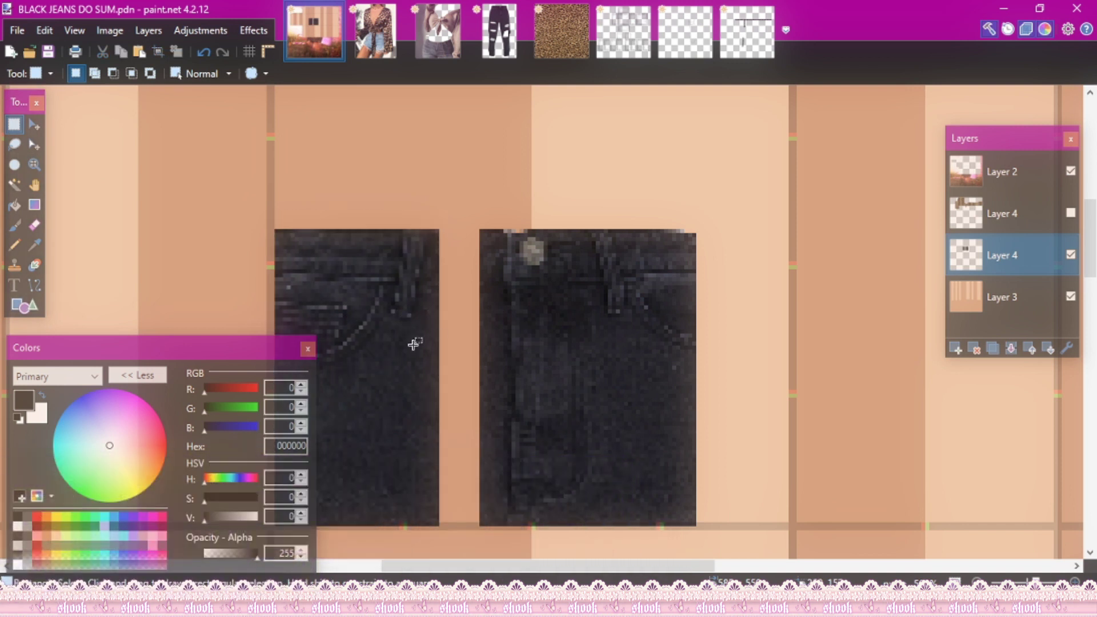
drag(423, 285, 476, 466)
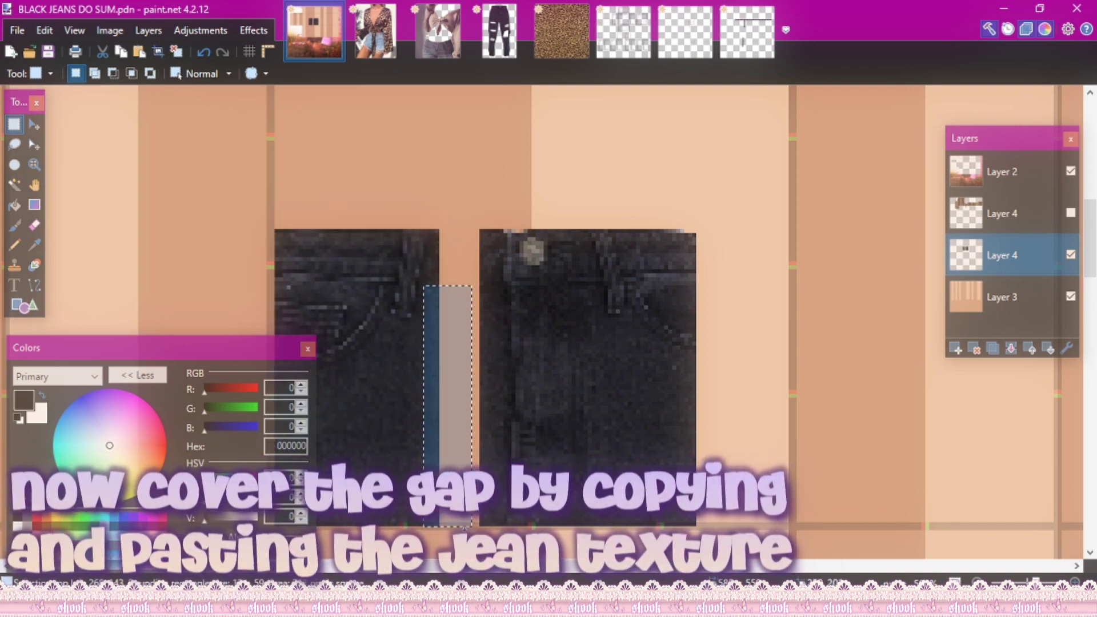
drag(359, 354, 440, 530)
click(955, 349)
drag(1000, 245, 989, 297)
key(m)
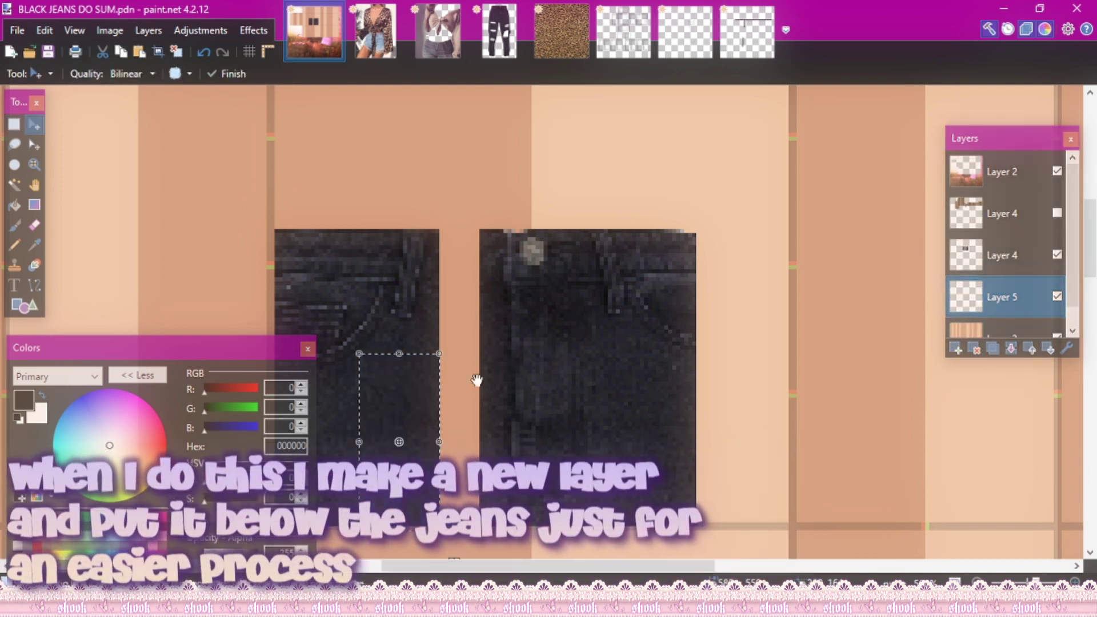
- Arrange and stretch the denim patch to cover the gap between the two jeans pieces
drag(371, 421, 473, 171)
key(m)
drag(423, 308, 414, 287)
key(m)
drag(461, 188, 473, 220)
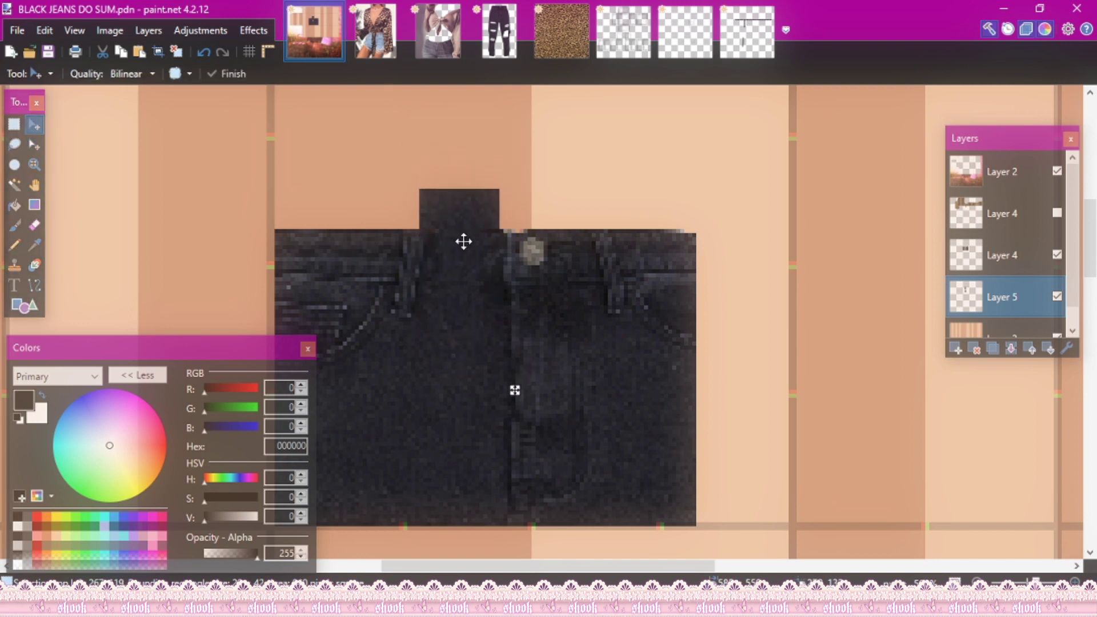
- Select the denim patch's excess above the waistband and delete it
click(13, 124)
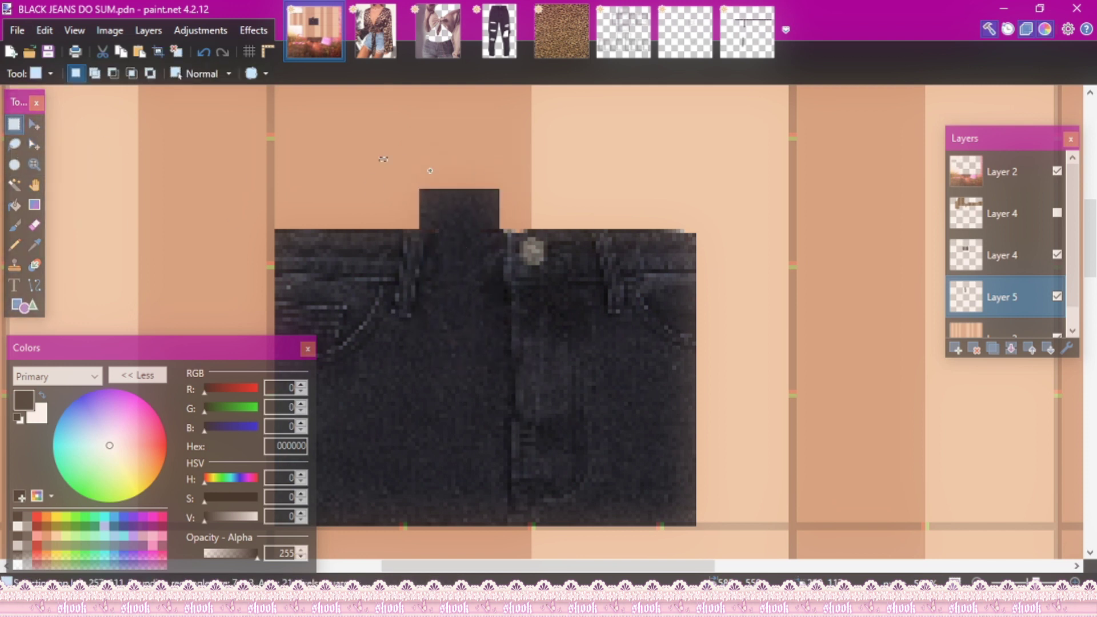
drag(379, 157, 537, 228)
key(Delete)
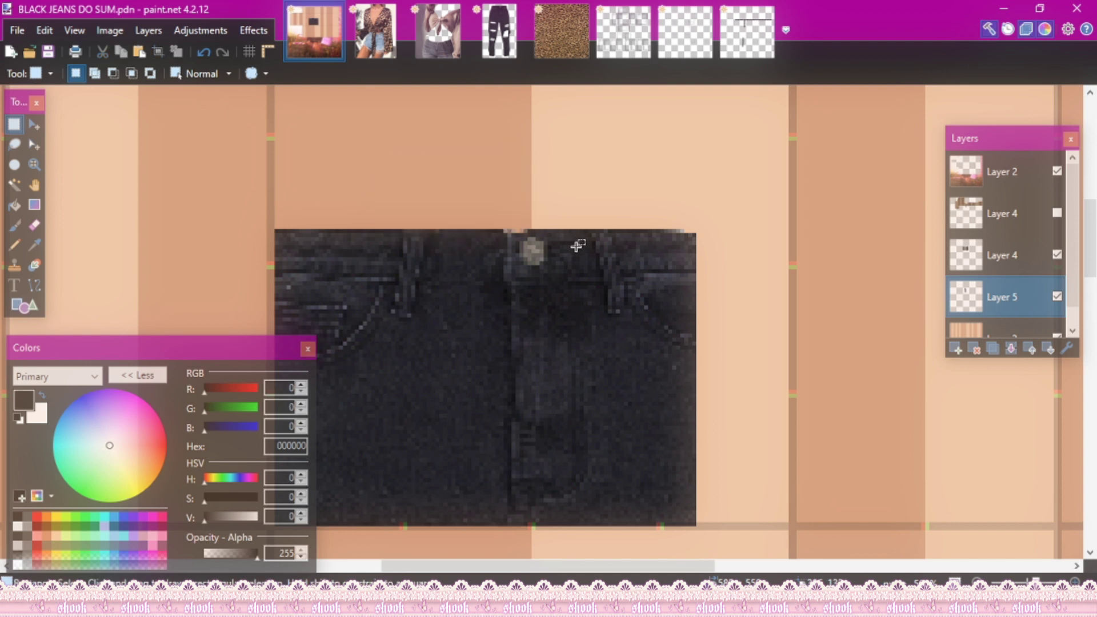
ctrl+scroll(540, 322, up, 1)
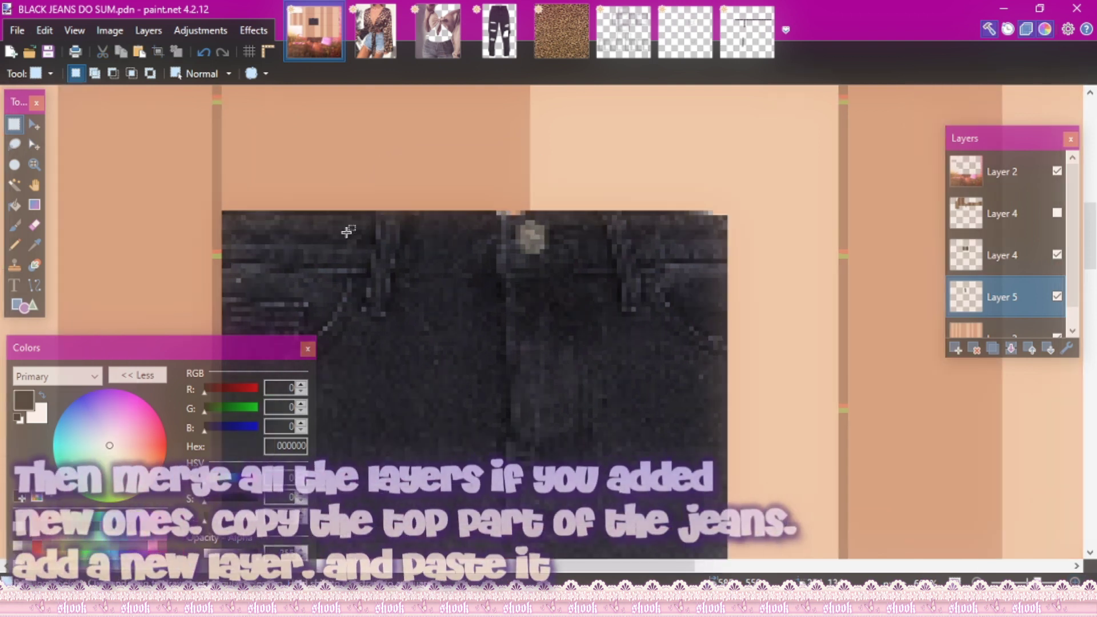
- Copy a narrow waistband strip just beside the left belt loop and merge the jeans layer down into the denim patch layer
drag(342, 207, 367, 279)
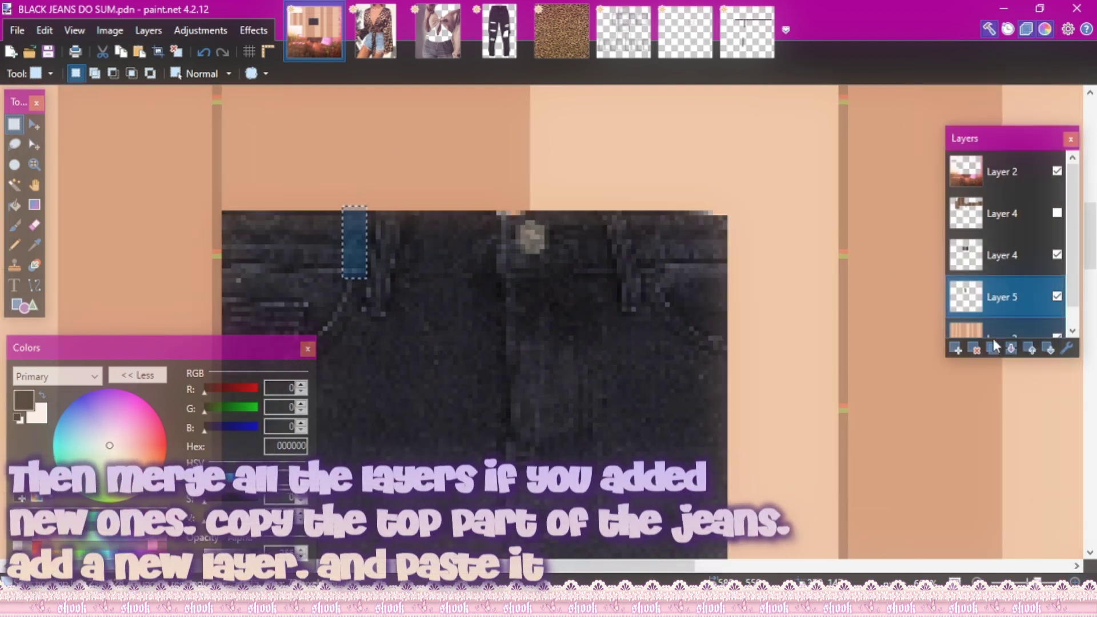
click(999, 268)
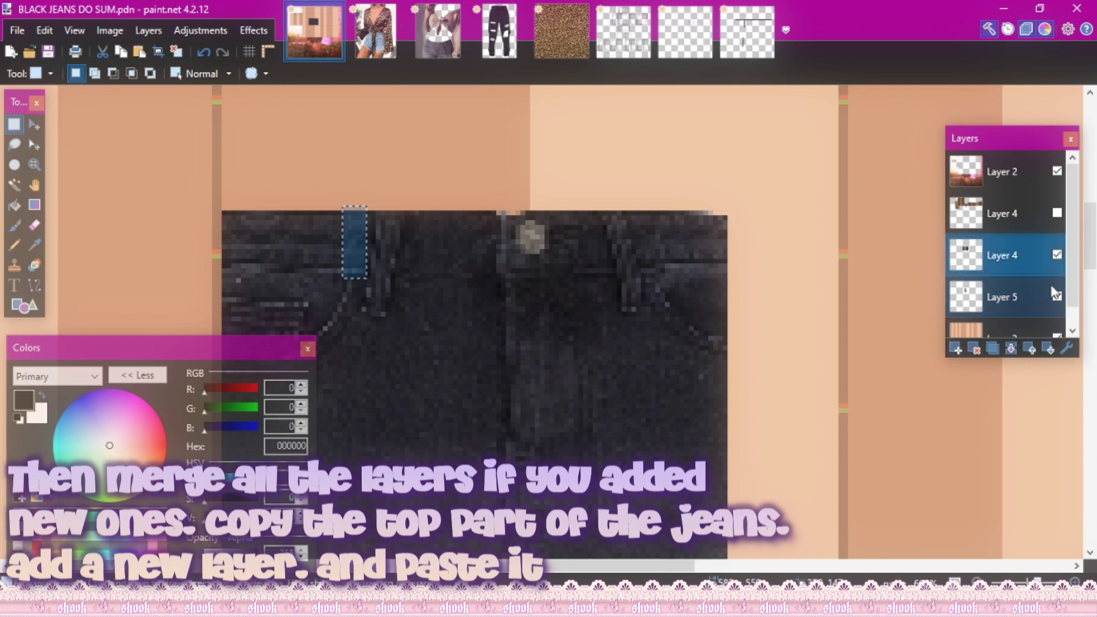
click(1011, 348)
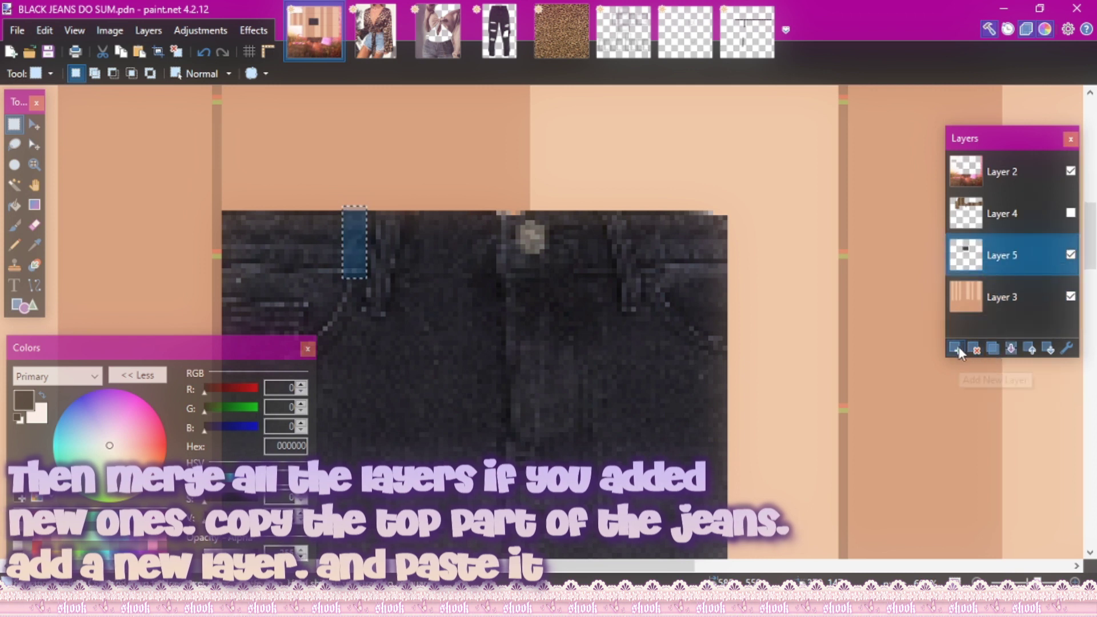
- Paste the waistband strip on a new layer above the jeans and repeat it from the left belt loop up to the button
click(955, 349)
key(ctrl+v)
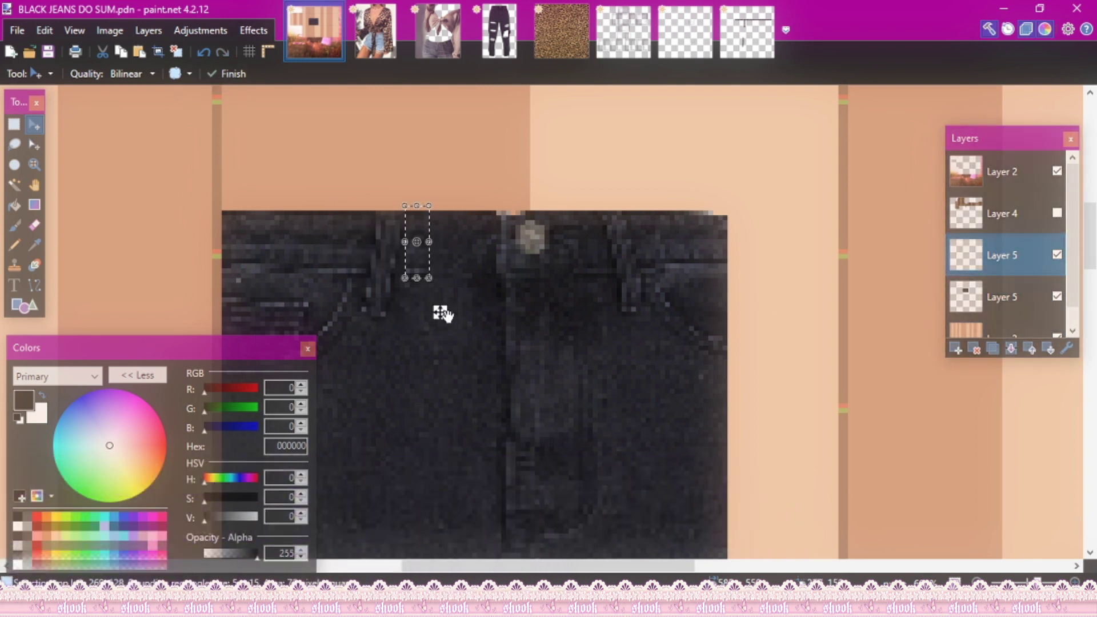
drag(440, 311, 517, 313)
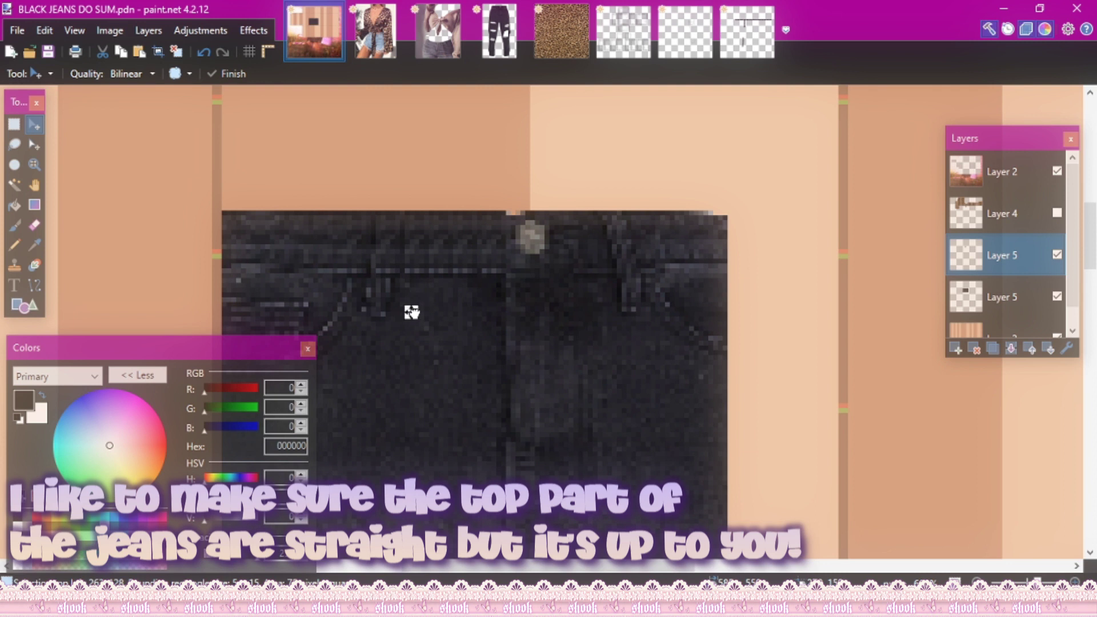
- Erase the pasted waistband pixels that cover the left belt loop
click(35, 225)
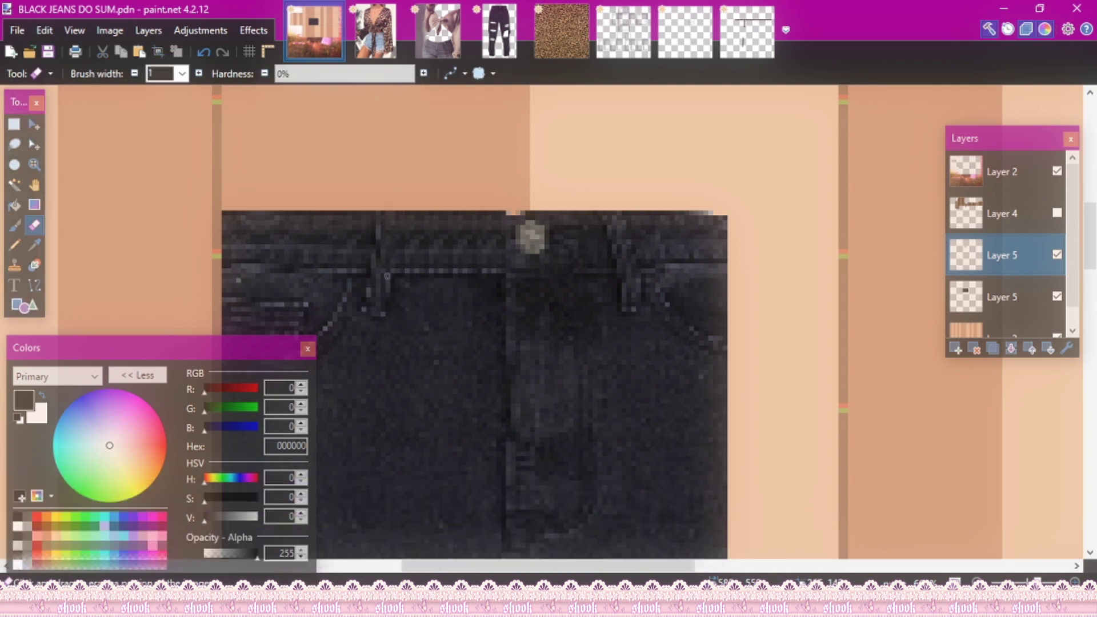
scroll(617, 394, up, 1)
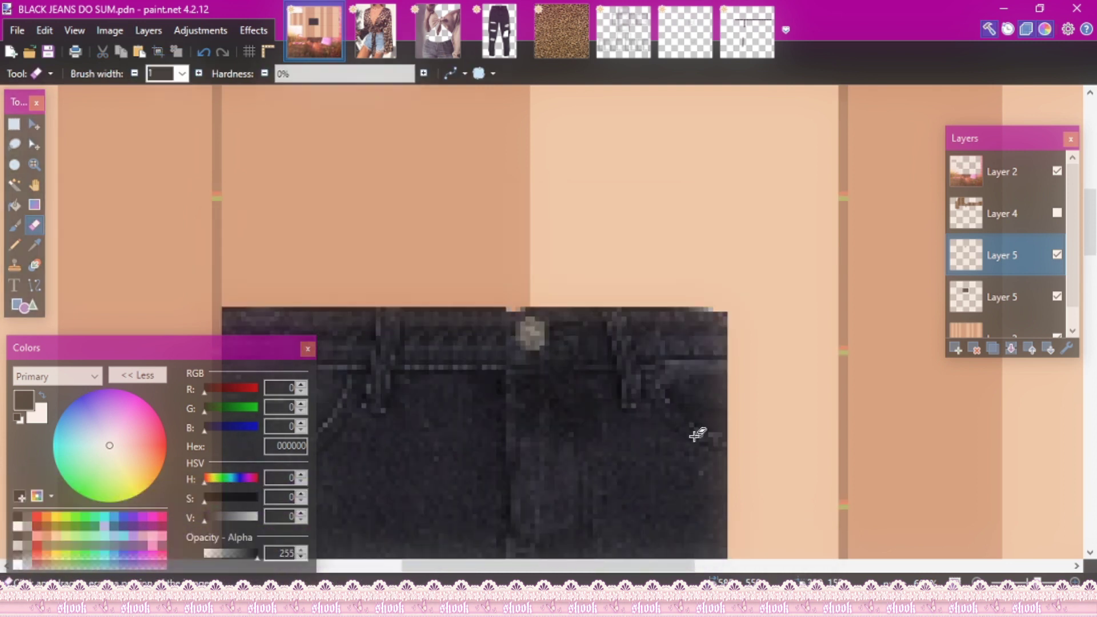
click(1074, 581)
scroll(743, 502, down, 1)
drag(523, 567, 501, 569)
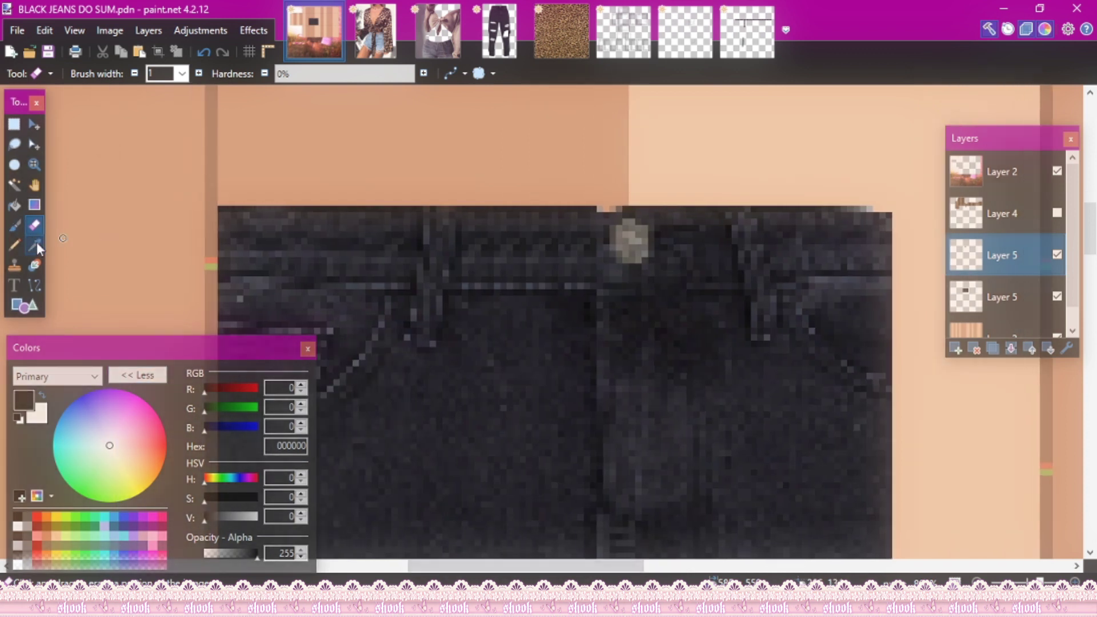
- Merge the waistband strips down into the jeans layer and clone waistband texture over the repeated pattern between the belt loop and button
click(14, 264)
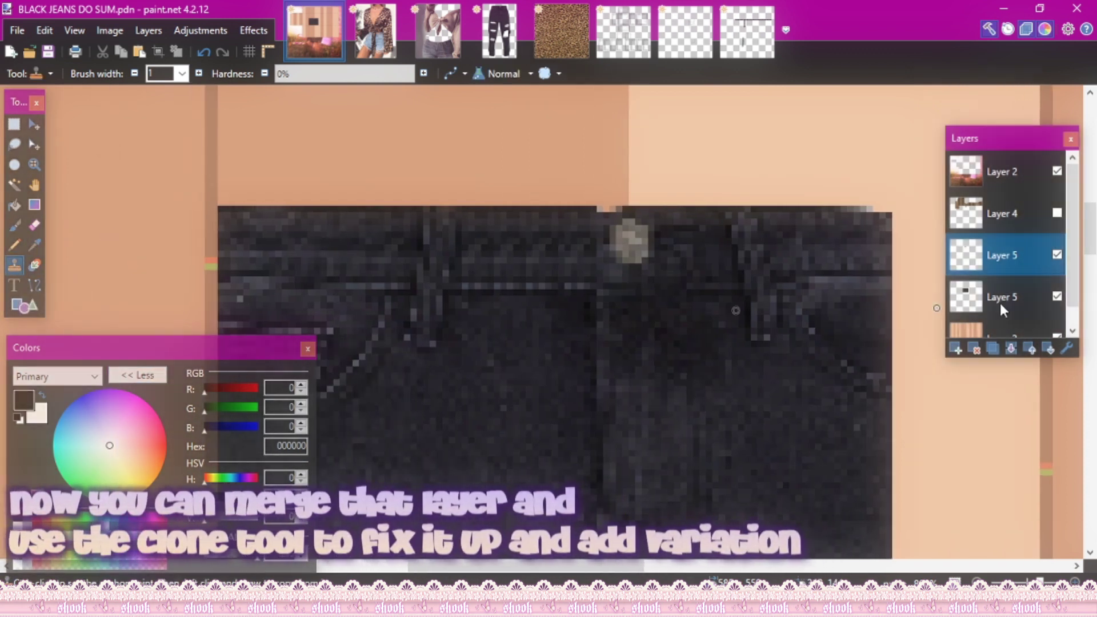
click(1010, 348)
ctrl+click(319, 256)
mouse_move(501, 239)
mouse_down()
mouse_move(482, 239)
mouse_move(546, 237)
mouse_up()
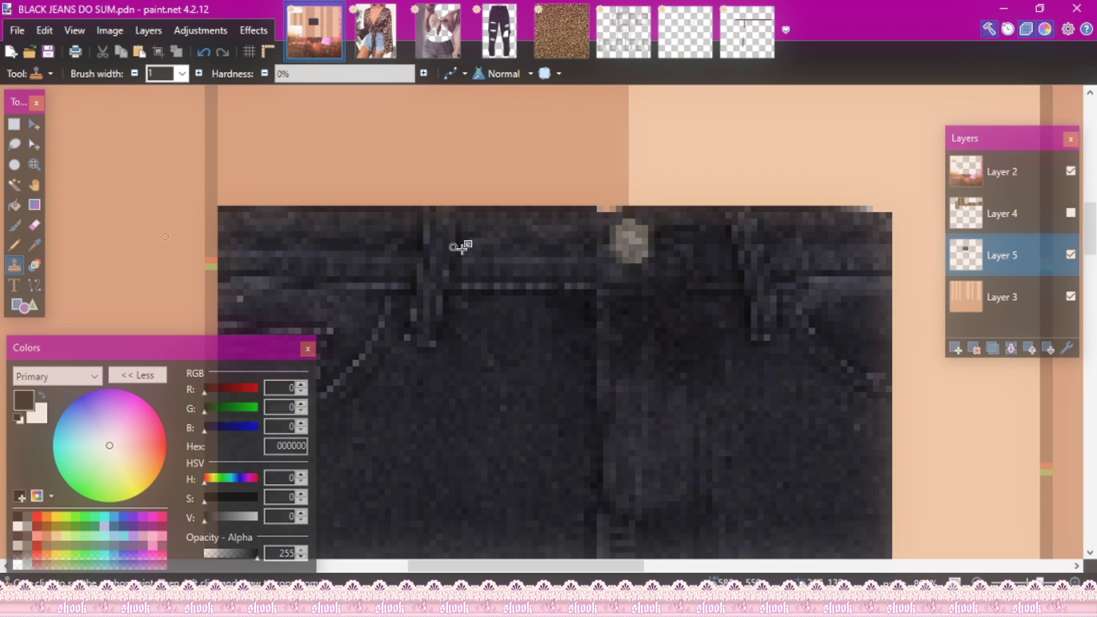
- Copy the waistband section between the left belt loop and button, paste it on a new layer and extend it past the front torso's left edge
click(14, 124)
drag(469, 206, 591, 315)
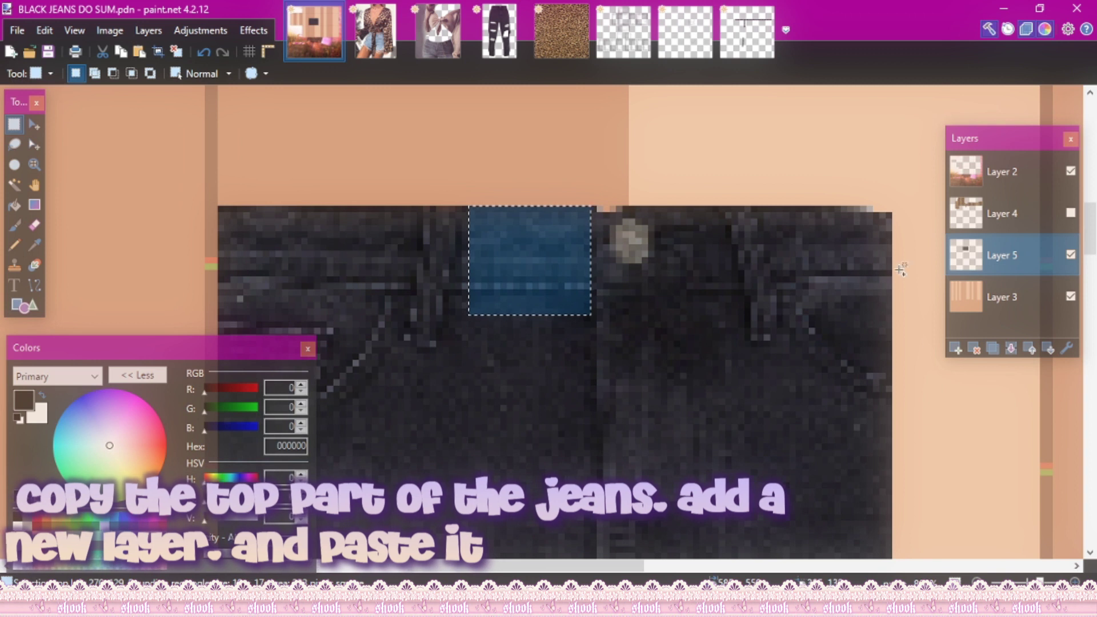
drag(474, 206, 583, 296)
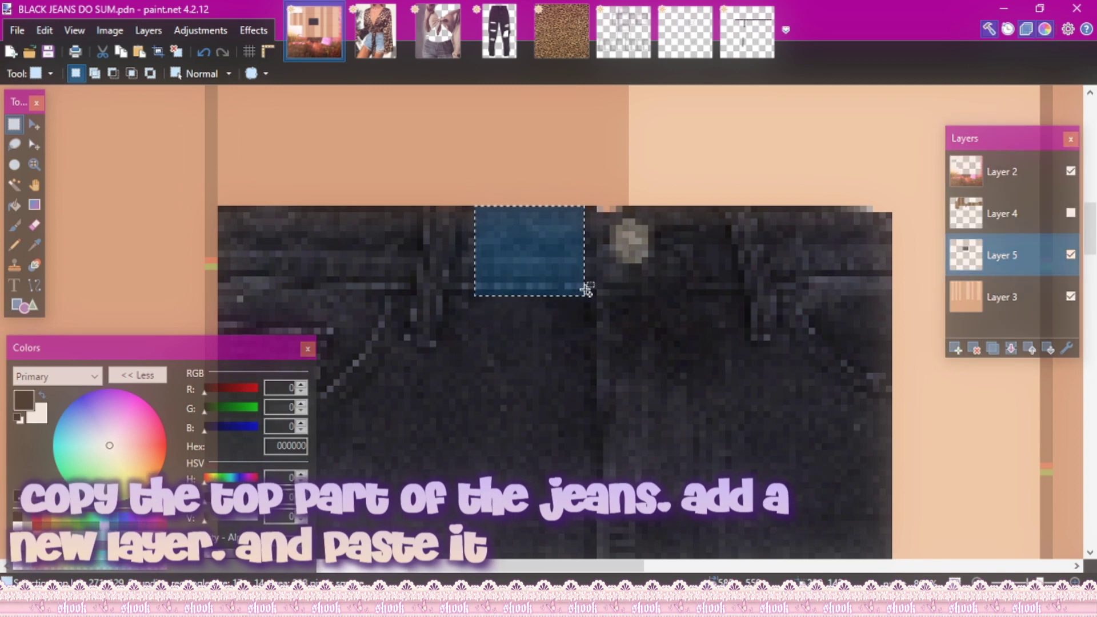
key(ctrl+c)
click(955, 348)
key(ctrl+v)
drag(536, 271, 326, 260)
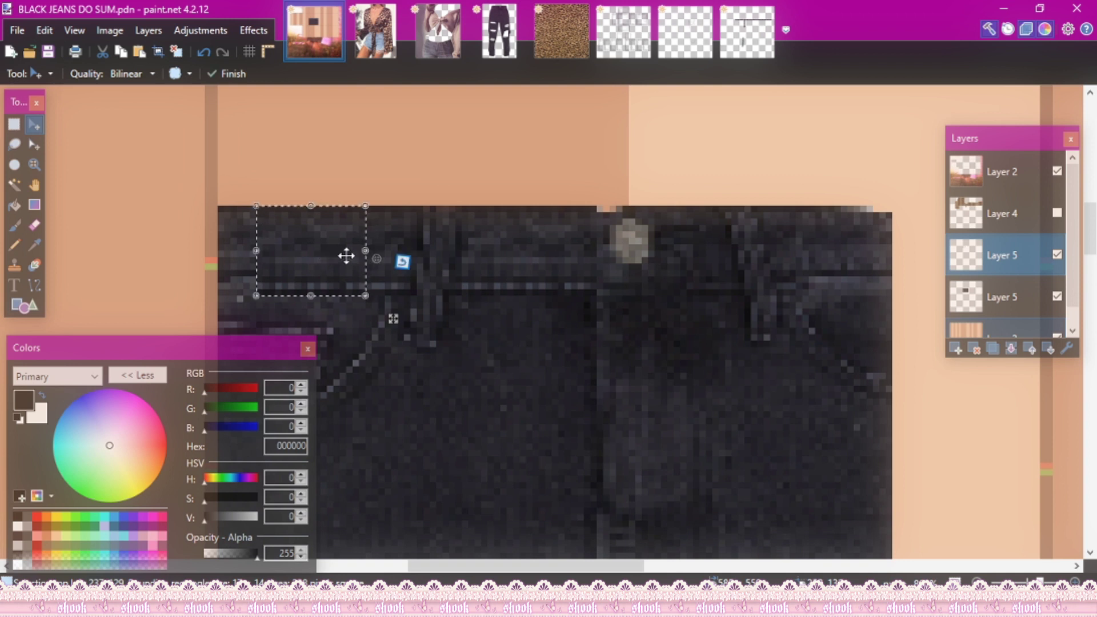
drag(552, 274, 204, 263)
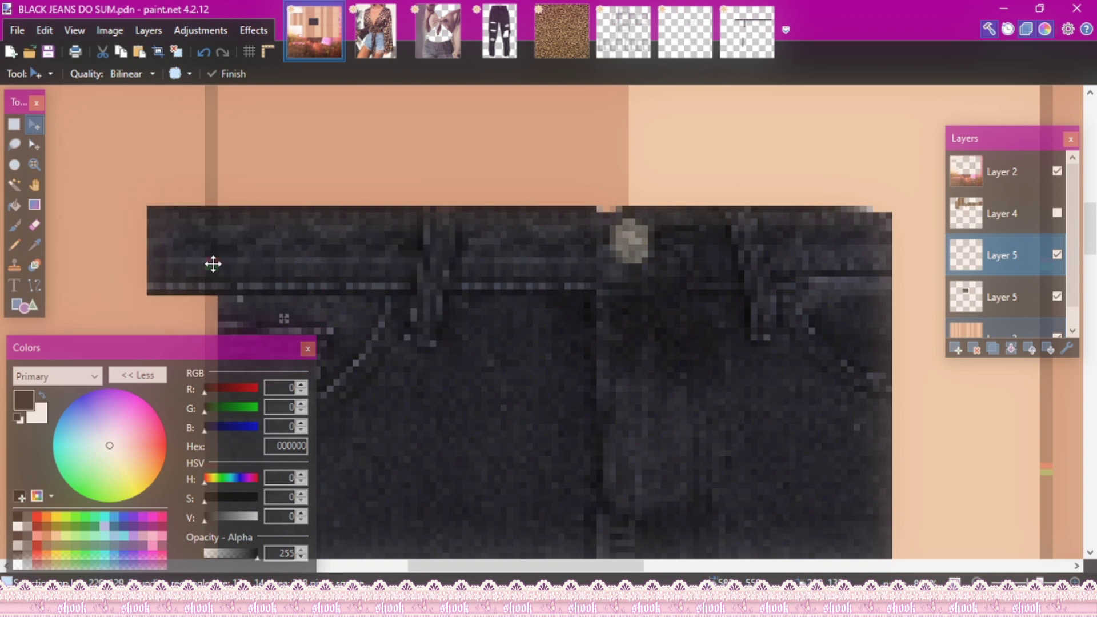
- Merge the waistband layer down into the jeans and fill the notch above the button with a sliver of the waistband's top edge
key(s)
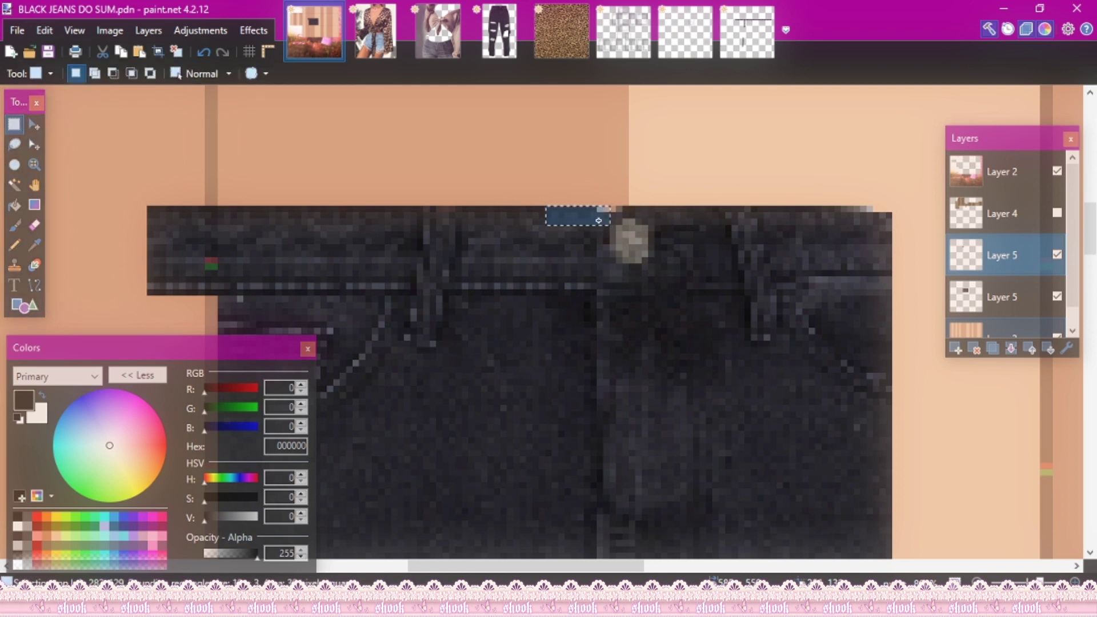
key(ctrl+m)
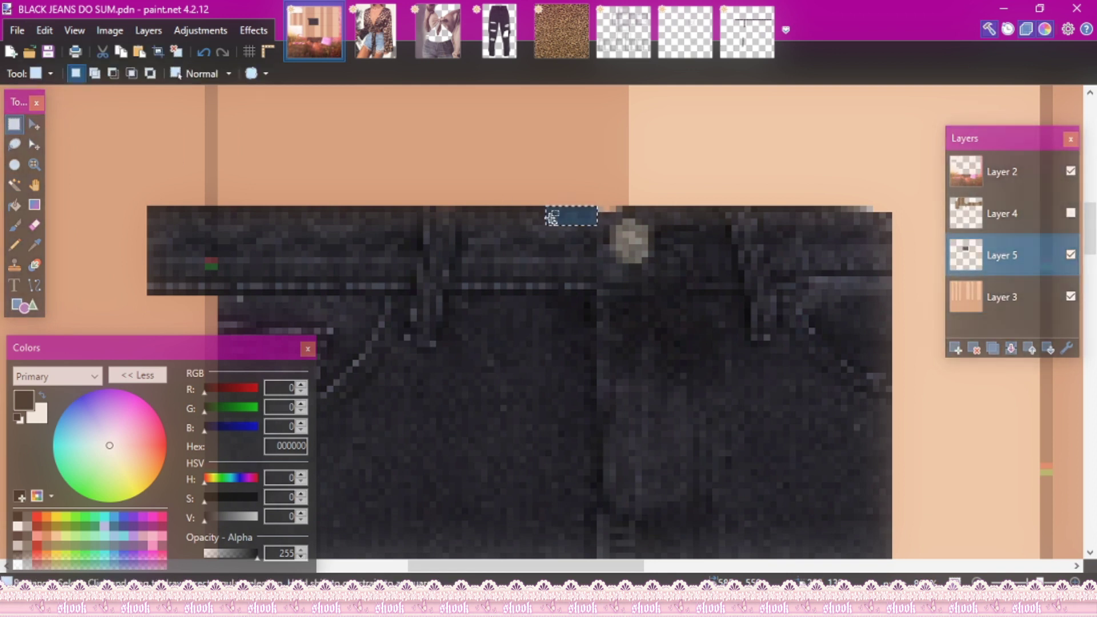
click(203, 52)
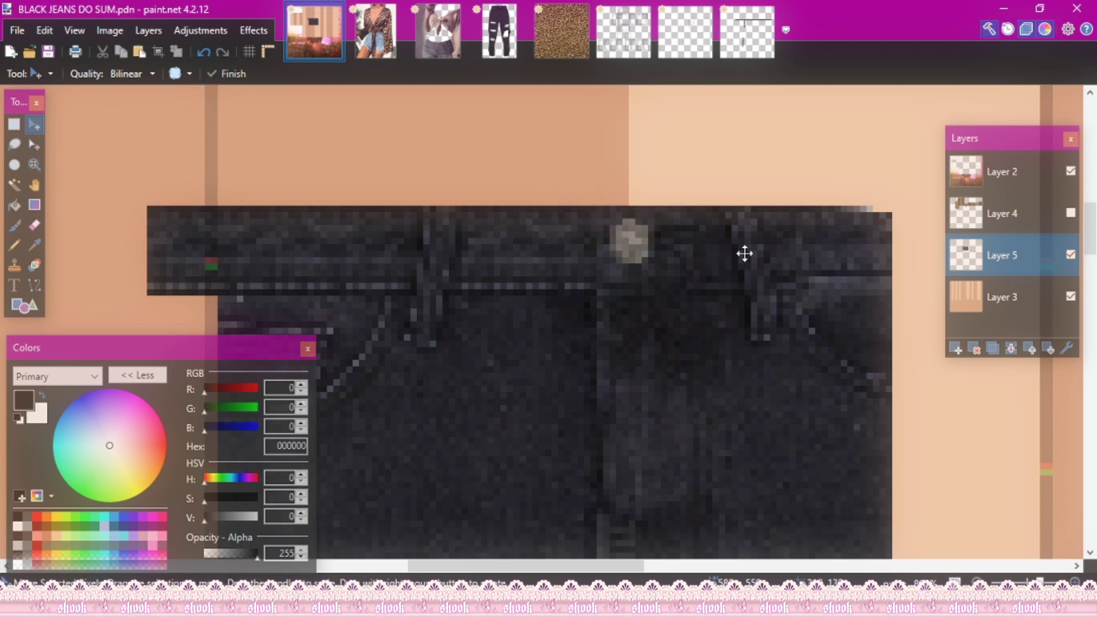
- Copy the plain denim below the left pocket and paste it onto the torso side, against the front's left edge
scroll(708, 291, down, 2)
scroll(673, 328, up, 1)
drag(578, 567, 550, 567)
click(14, 124)
click(977, 582)
click(977, 581)
click(977, 581)
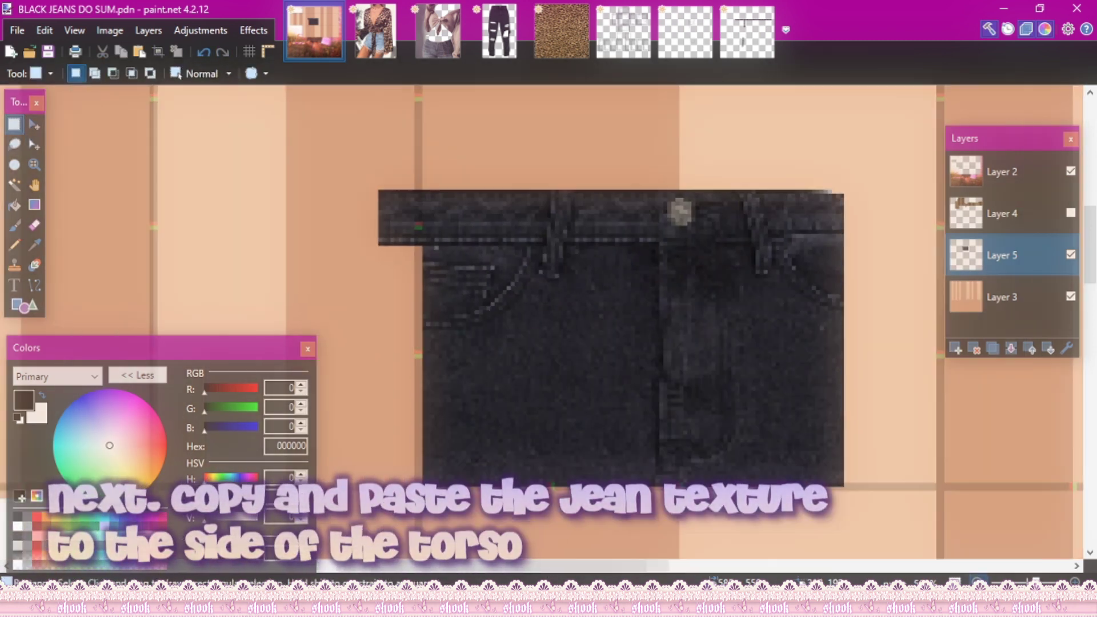
drag(423, 335, 642, 485)
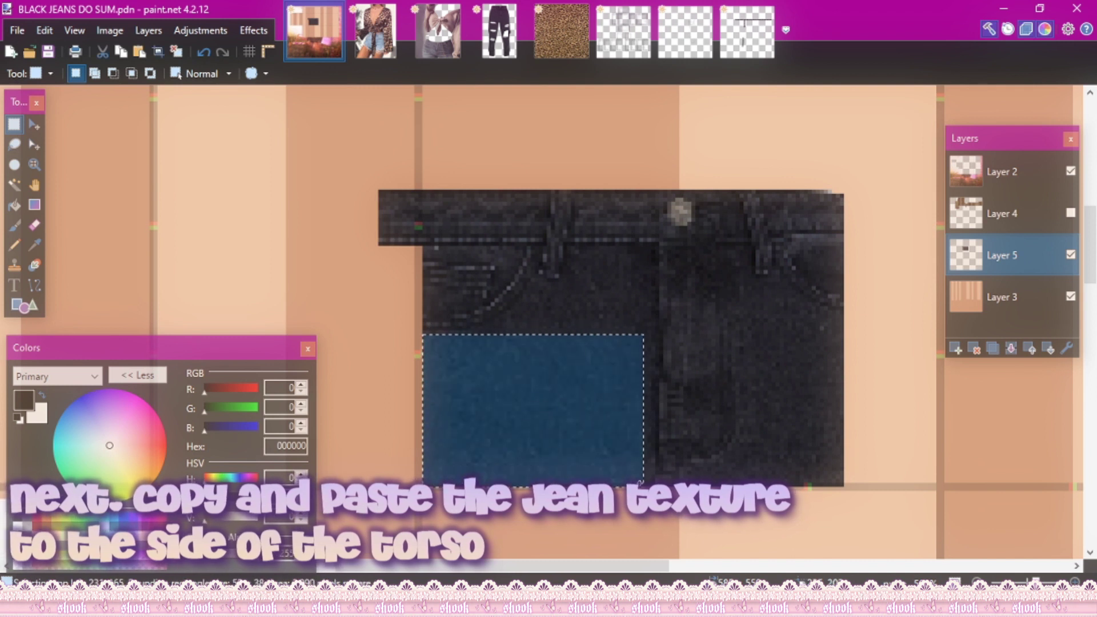
key(ctrl+c)
key(ctrl+v)
drag(594, 396, 377, 394)
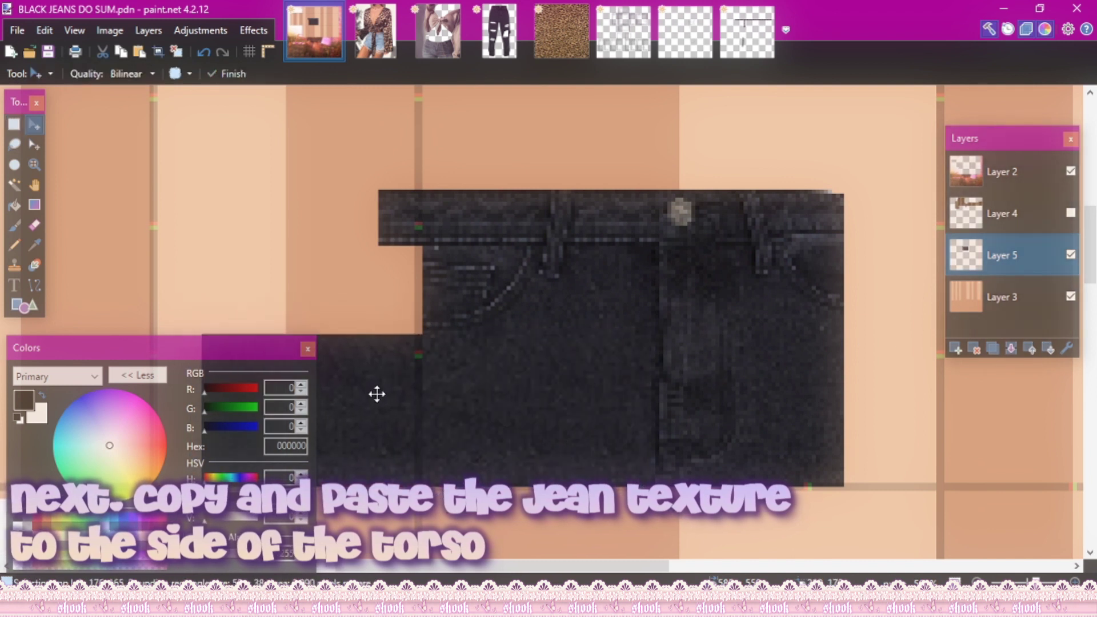
- Place another denim copy further out so the strip reaches past the torso side's outer edge
scroll(515, 409, left, 3)
drag(577, 386, 361, 387)
click(253, 31)
click(335, 398)
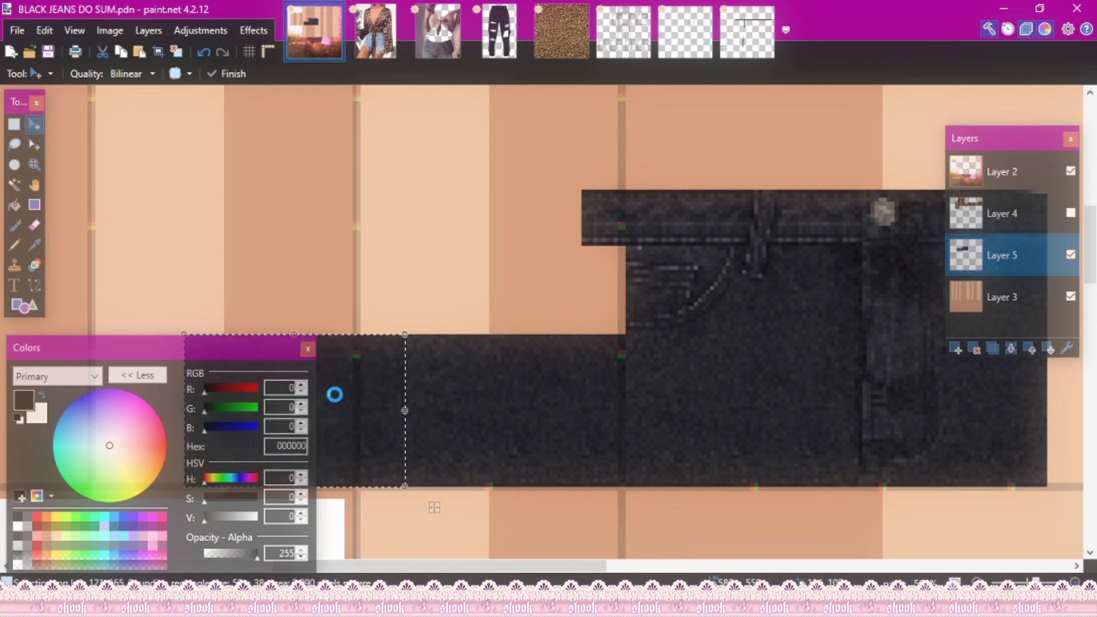
- Copy the wide denim strip on the torso side and stack the copy directly above it to cover the waistband height
click(34, 144)
drag(405, 410, 625, 429)
key(m)
drag(539, 429, 540, 268)
key(s)
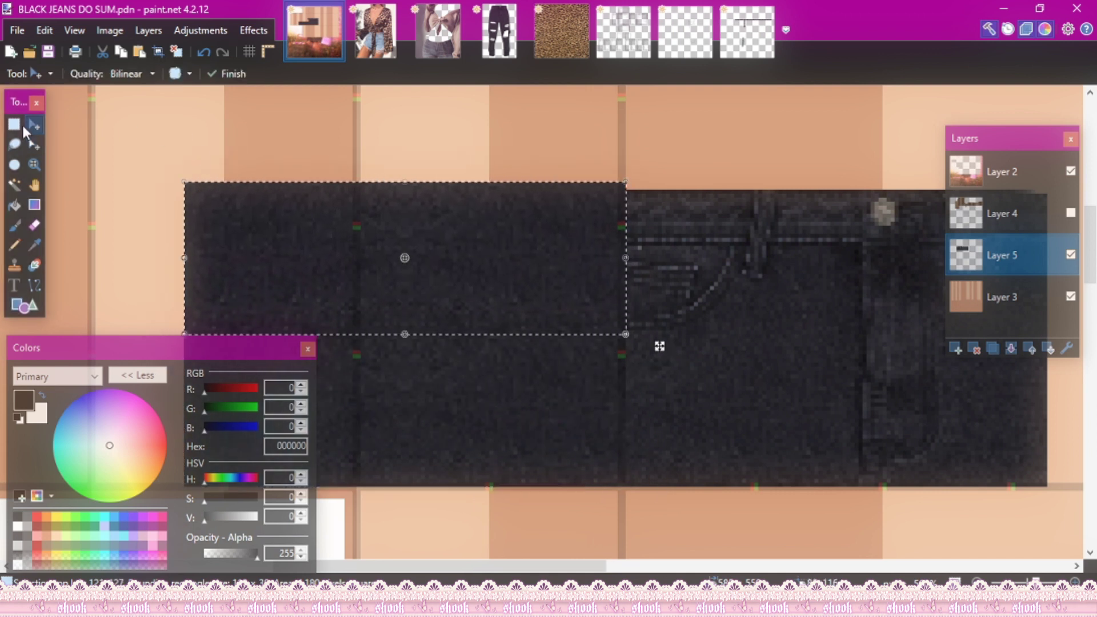
- Trim the side denim level with the waistband's top and delete the part beyond the torso side's outer edge
key(ctrl+d)
drag(157, 160, 498, 197)
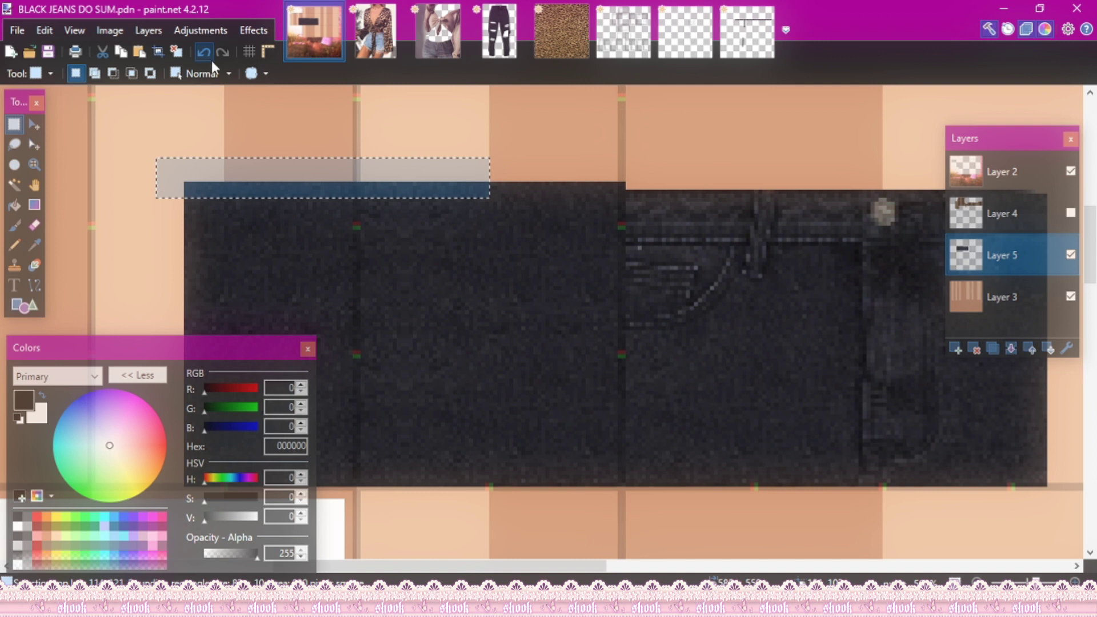
click(205, 52)
click(205, 52)
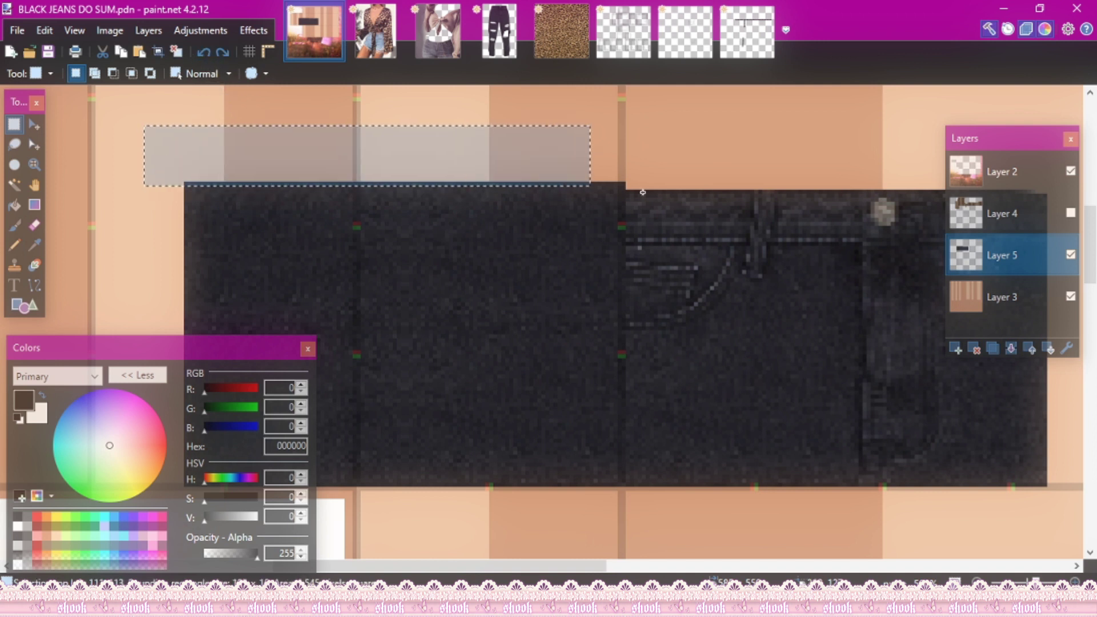
click(275, 171)
drag(149, 134, 348, 541)
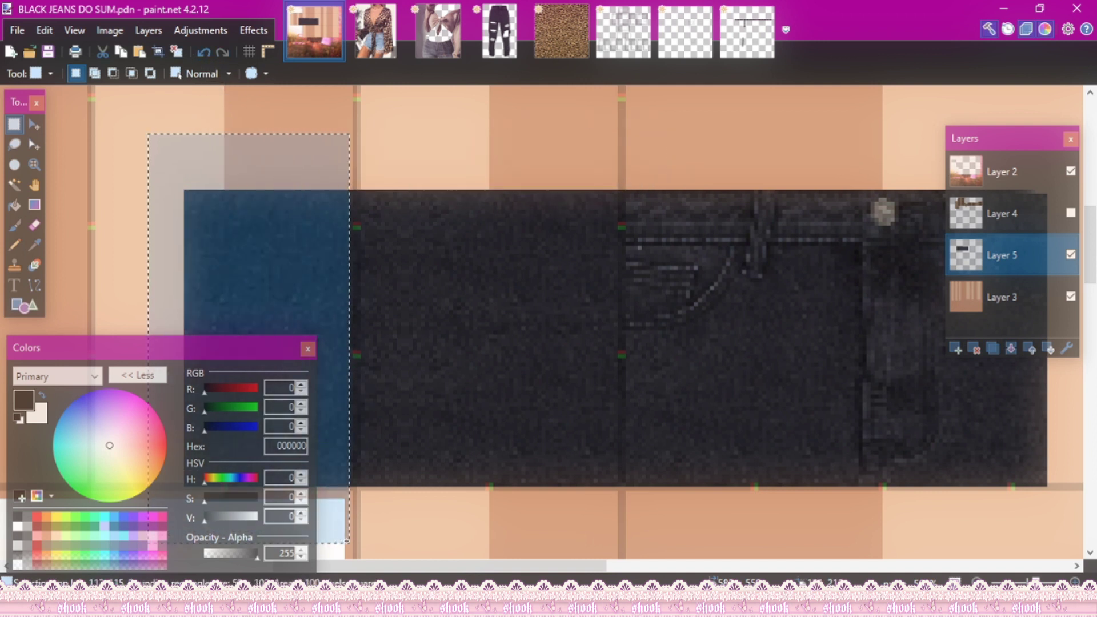
key(Delete)
- Copy a large block of the side denim and paste it directly below the front torso's left part to start the leg
key(ctrl+v)
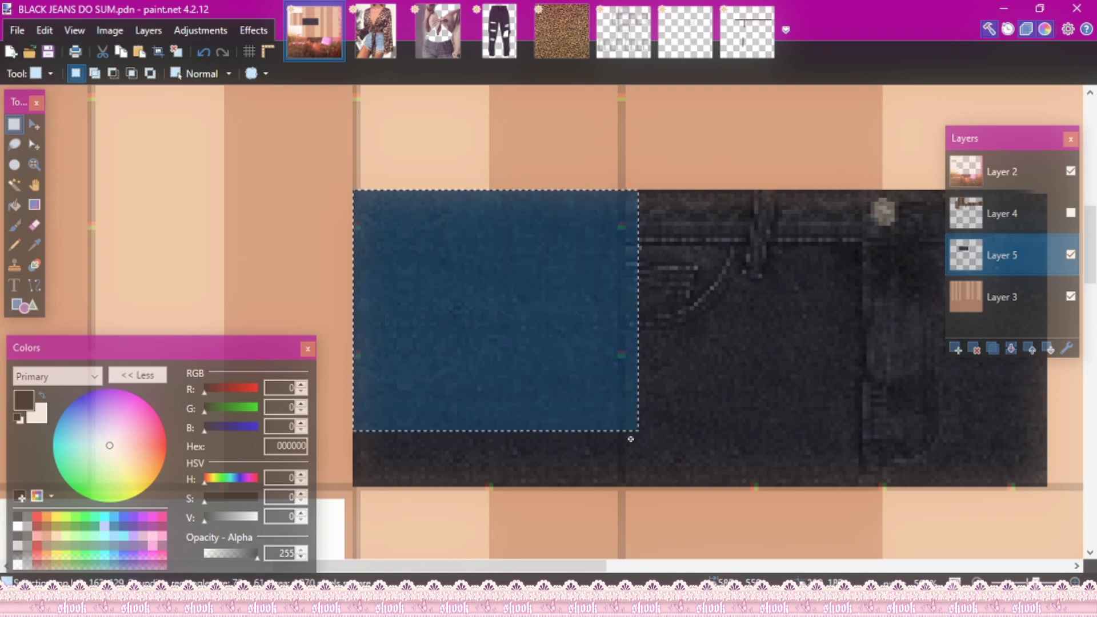
key(ctrl+c)
key(ctrl+v)
drag(540, 281, 807, 482)
scroll(808, 485, down, 1)
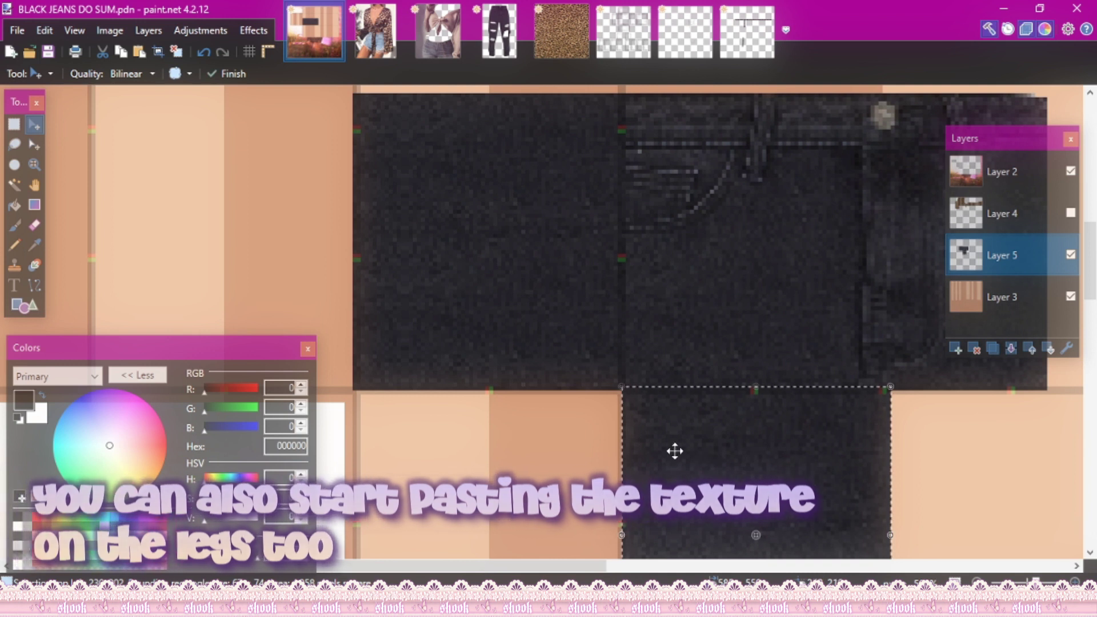
- Copy the waistband section left of the front belt loop and paste repeated copies across the top of the torso side
scroll(228, 248, up, 2)
click(14, 124)
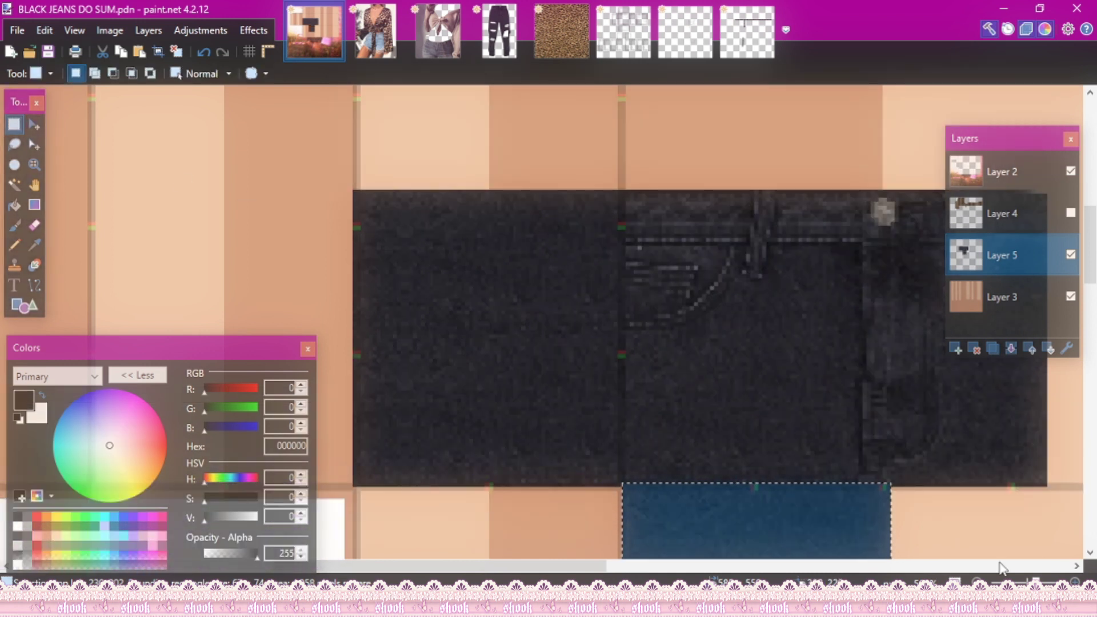
scroll(832, 304, up, 1)
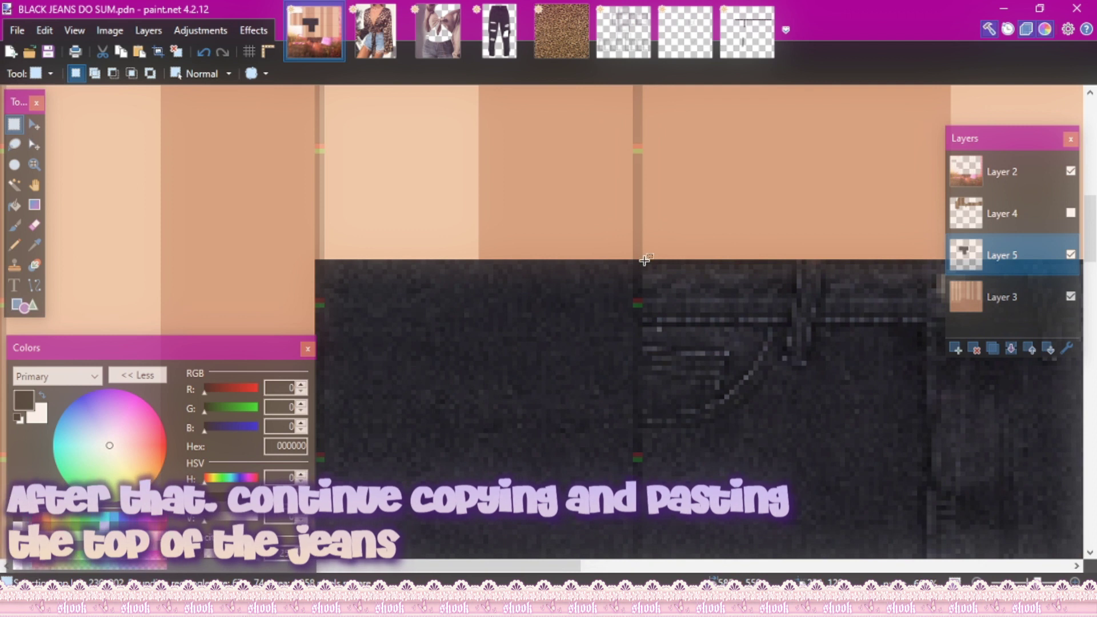
drag(643, 257, 683, 294)
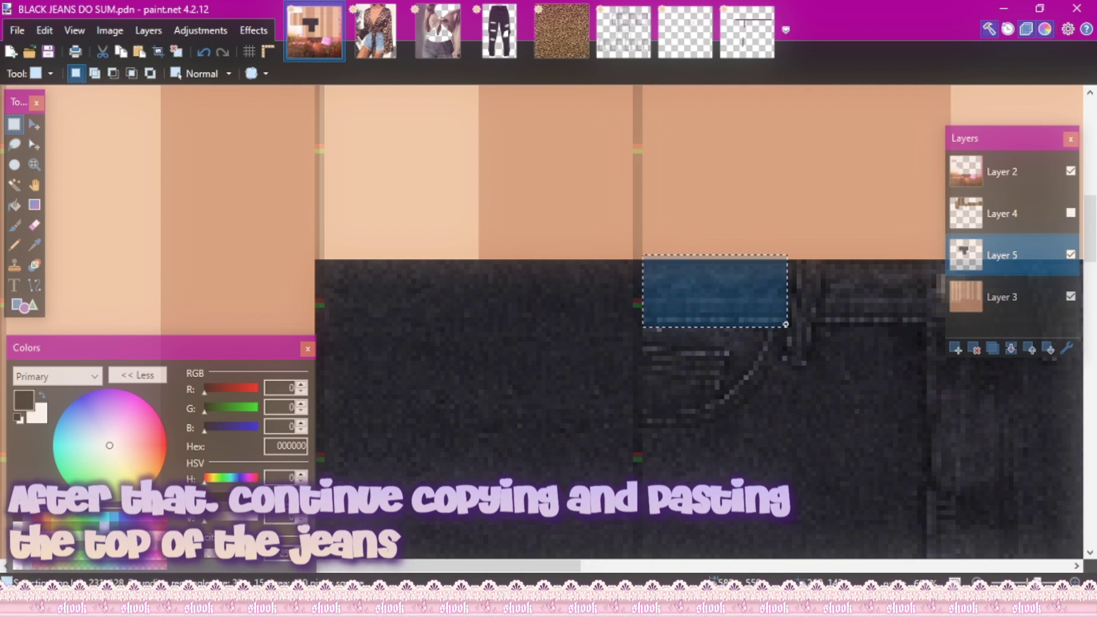
key(ctrl+c)
key(ctrl+v)
drag(764, 298, 610, 299)
drag(732, 312, 440, 288)
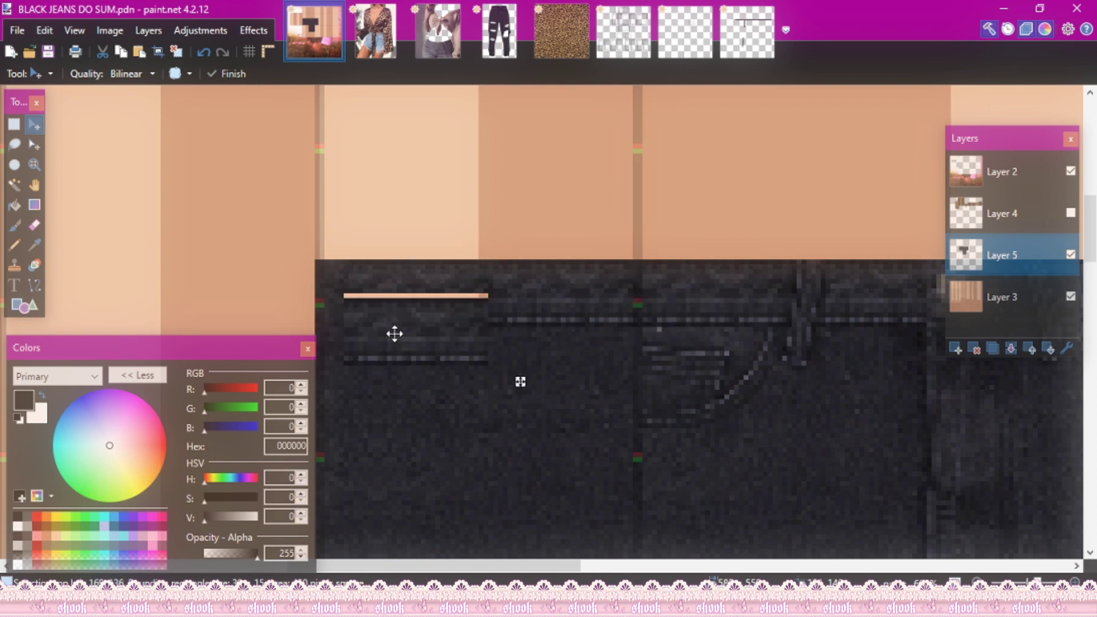
drag(394, 333, 255, 298)
- Select the waistband's excess beyond the torso side's outer edge and delete it
key(s)
drag(180, 197, 305, 349)
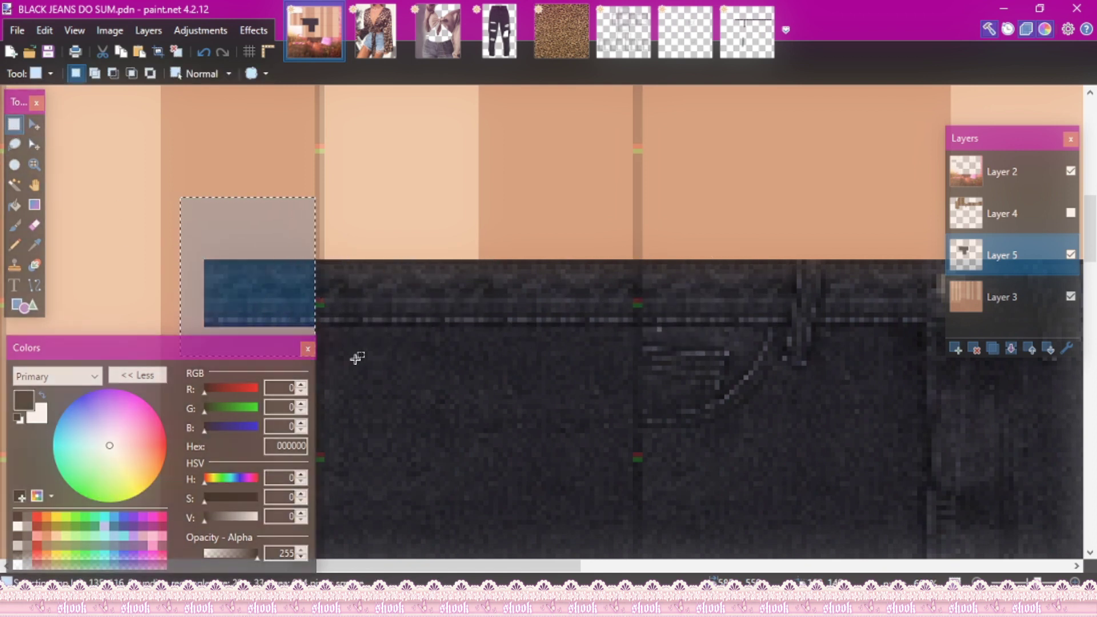
key(Delete)
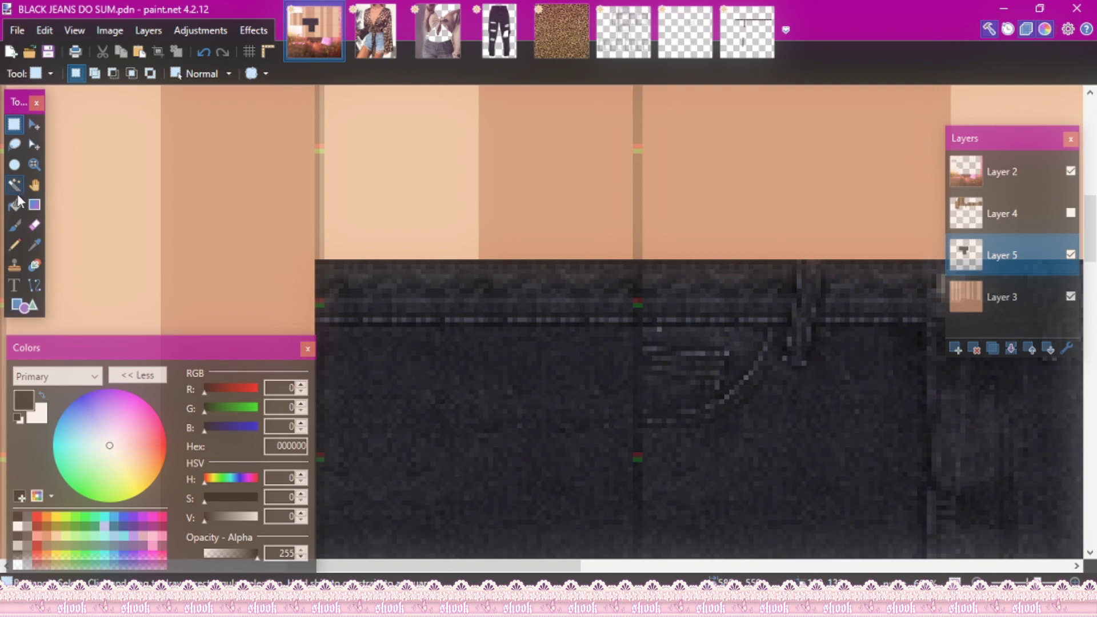
- Set the Clone Stamp brush width to 4 and extend the left pocket's bottom stitching line onto the torso side
click(14, 265)
click(182, 73)
click(189, 129)
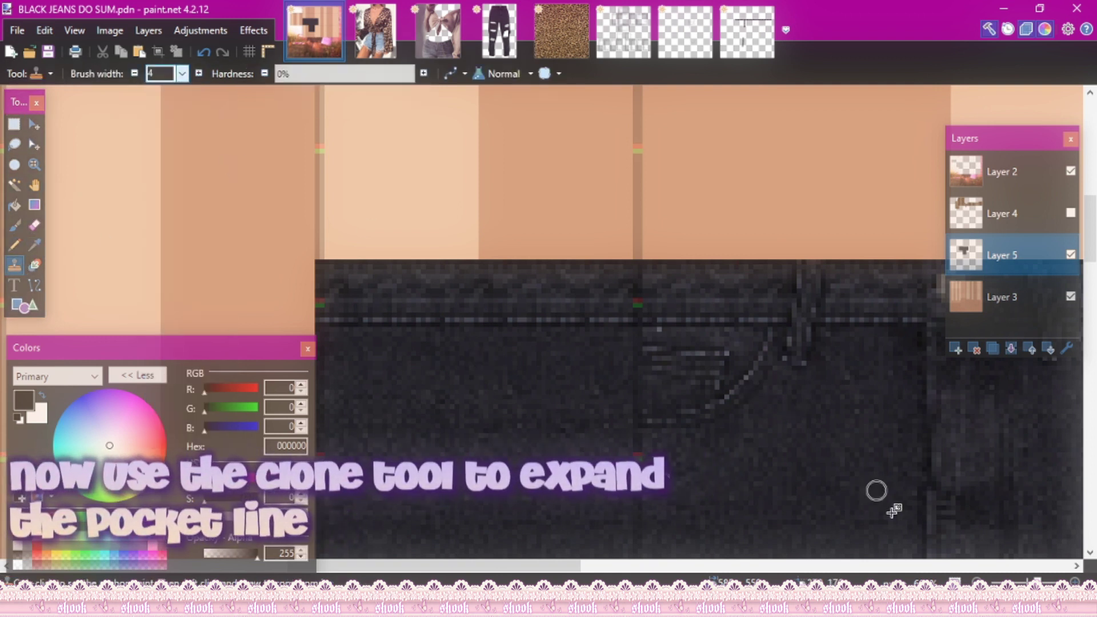
scroll(812, 551, up, 2)
drag(739, 394, 636, 389)
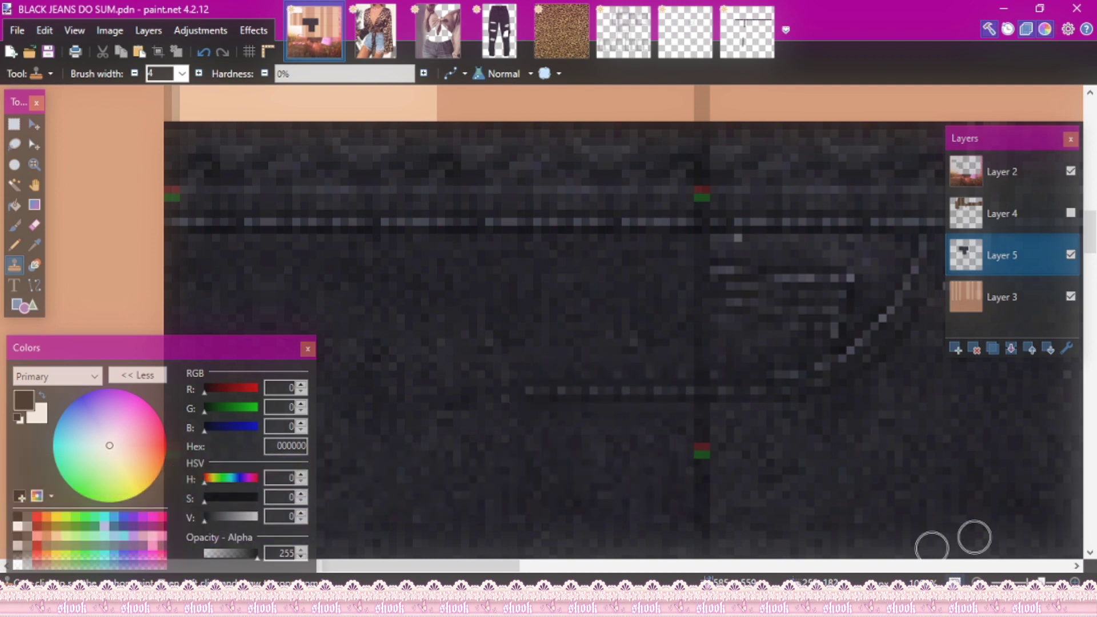
- Copy the torso side and adjoining half of the front to a new layer and place it mirrored over the other side
scroll(974, 537, down, 4)
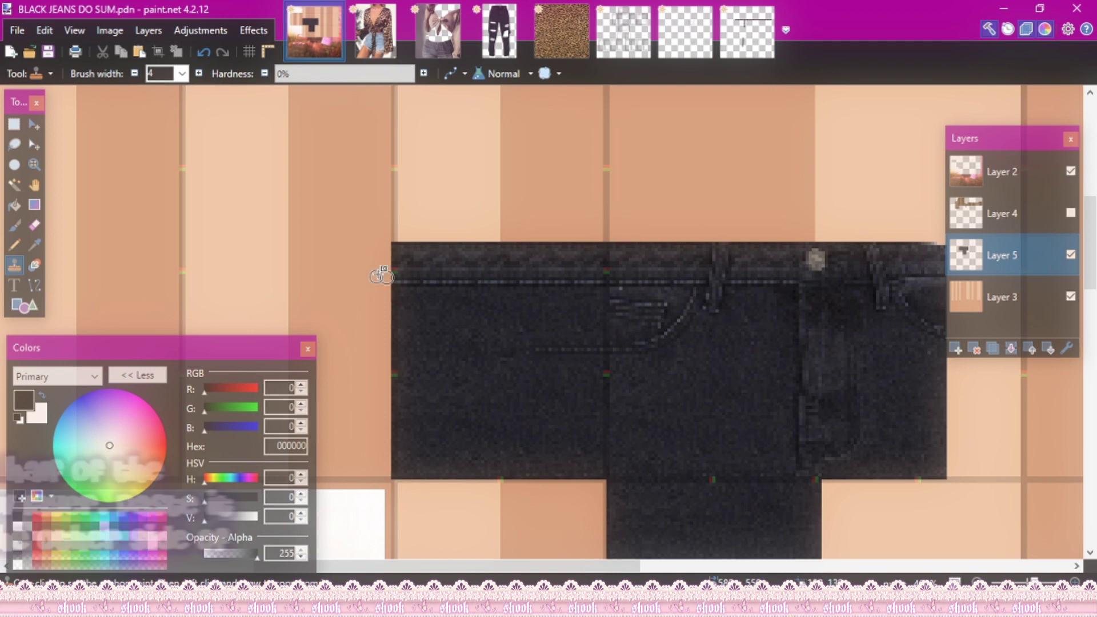
key(s)
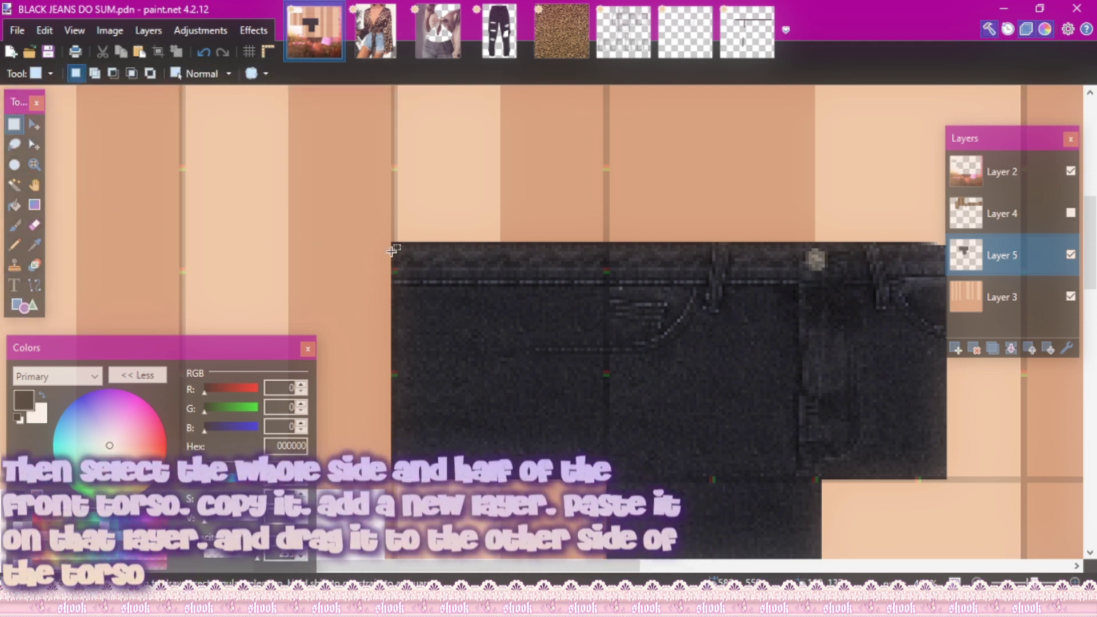
drag(397, 231, 816, 475)
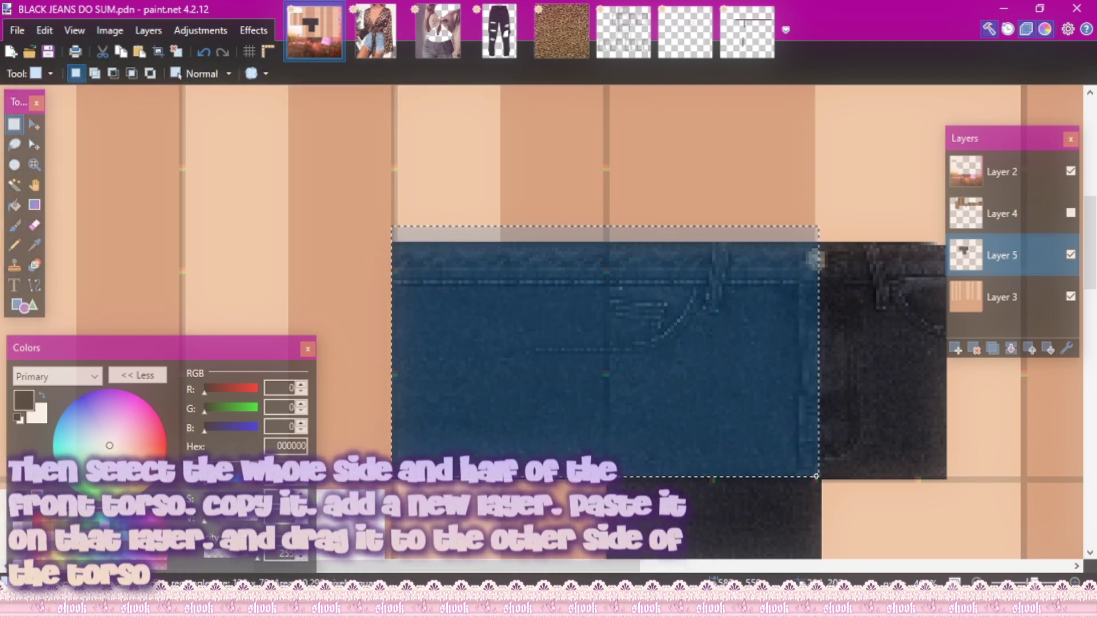
click(955, 350)
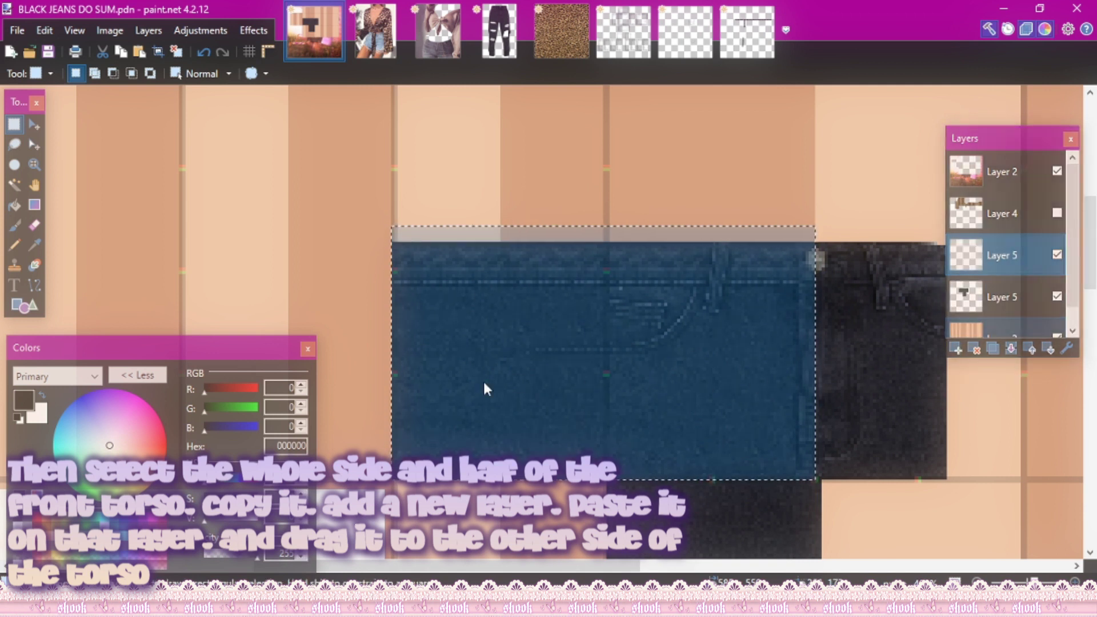
key(ctrl+v)
drag(674, 390, 987, 413)
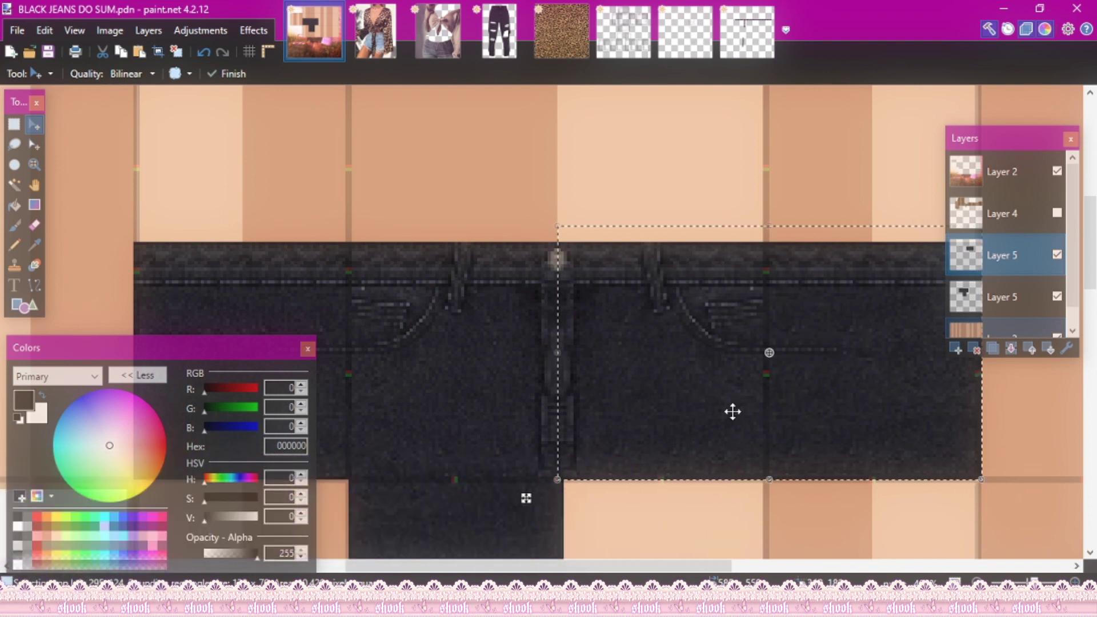
- Set the Eraser width to 9 and erase the mirrored piece's denim around the button and fly
click(34, 225)
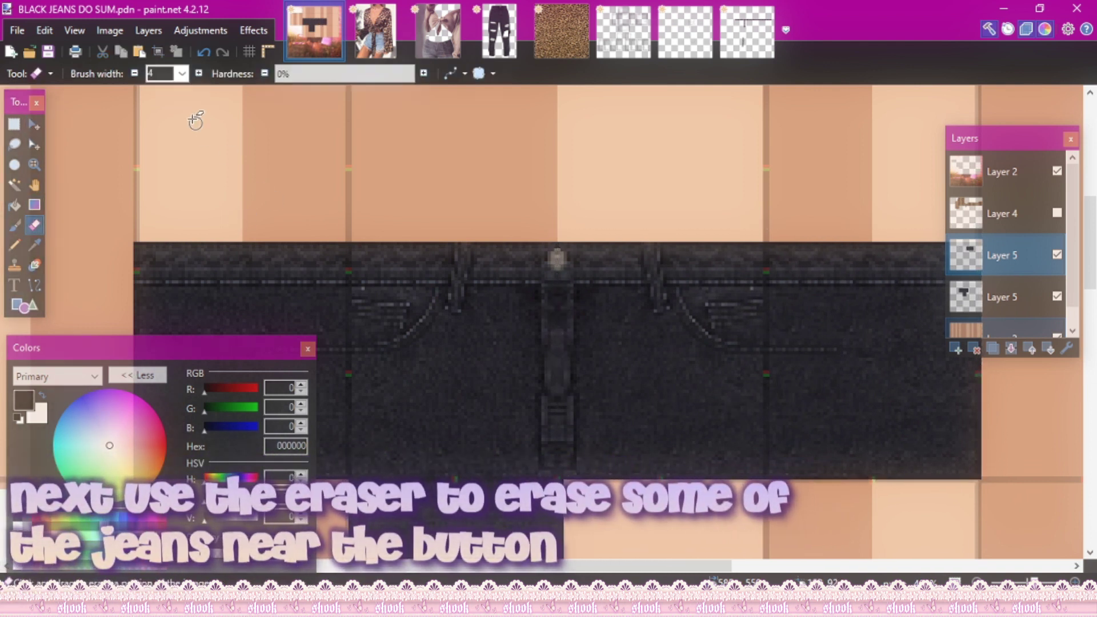
click(182, 74)
scroll(171, 143, up, 5)
click(171, 152)
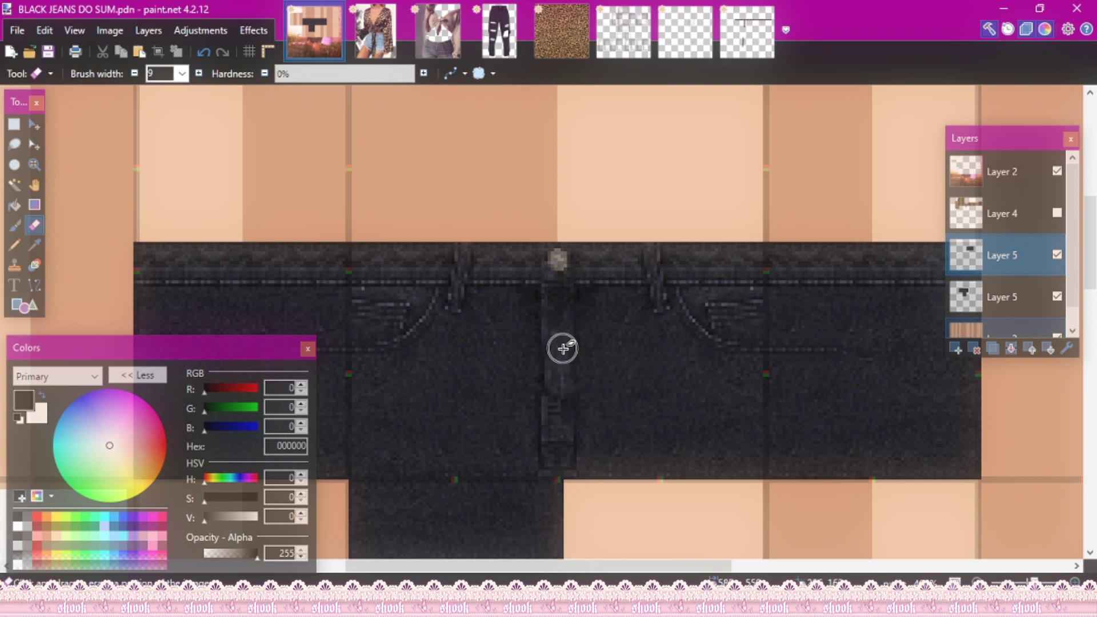
scroll(696, 442, down, 3)
key(ctrl+plus)
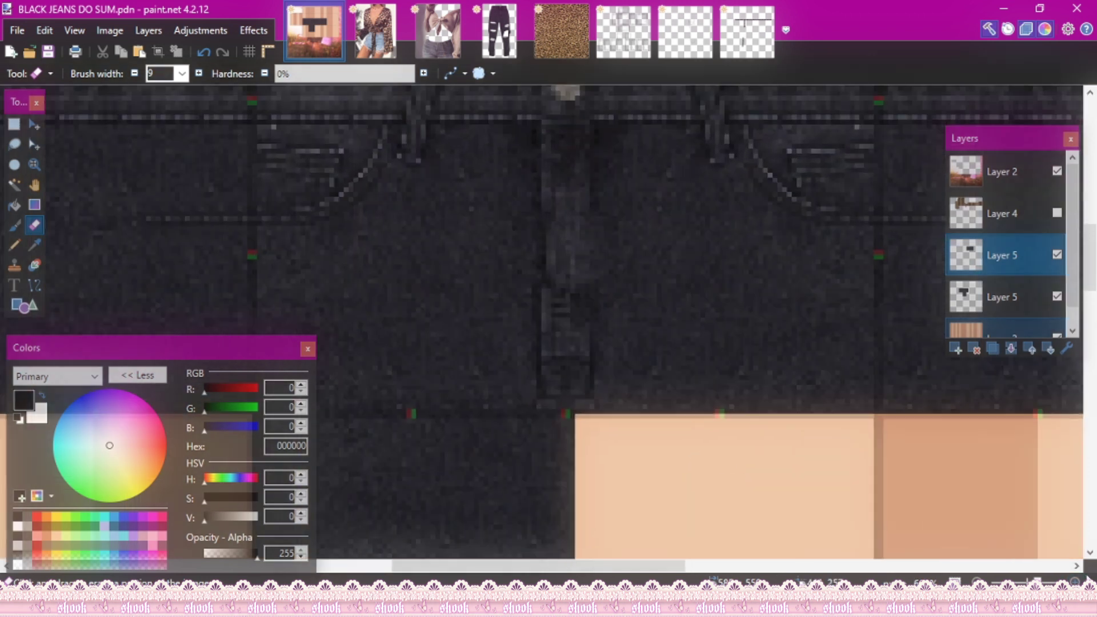
scroll(683, 424, up, 3)
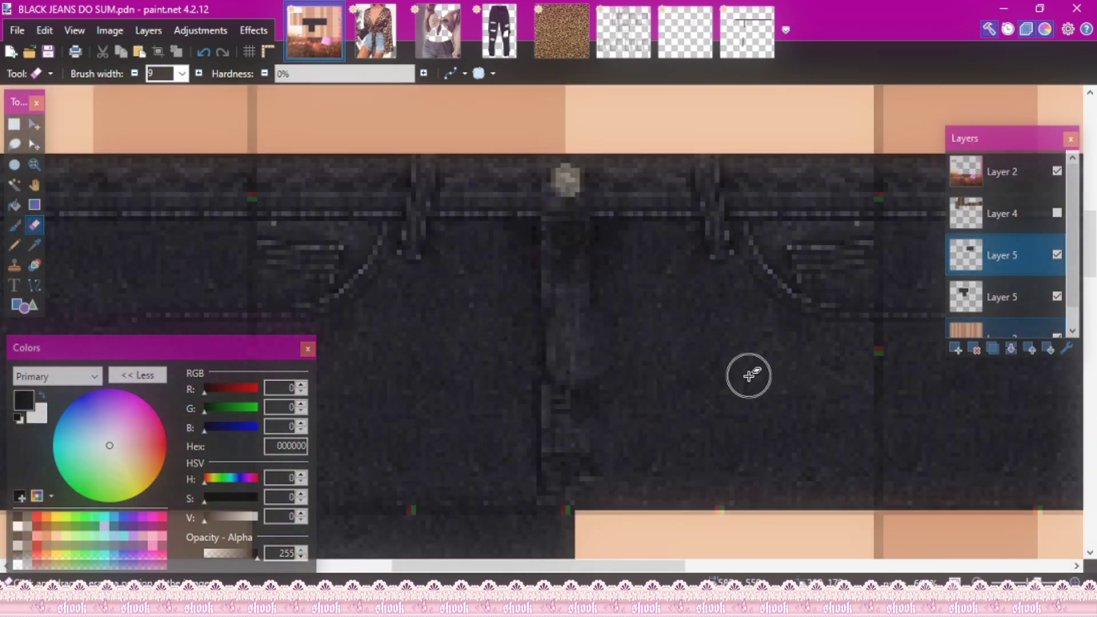
- Patch the fly with a strip copied from the original jeans layer and blend the patch with the Eraser
click(1011, 286)
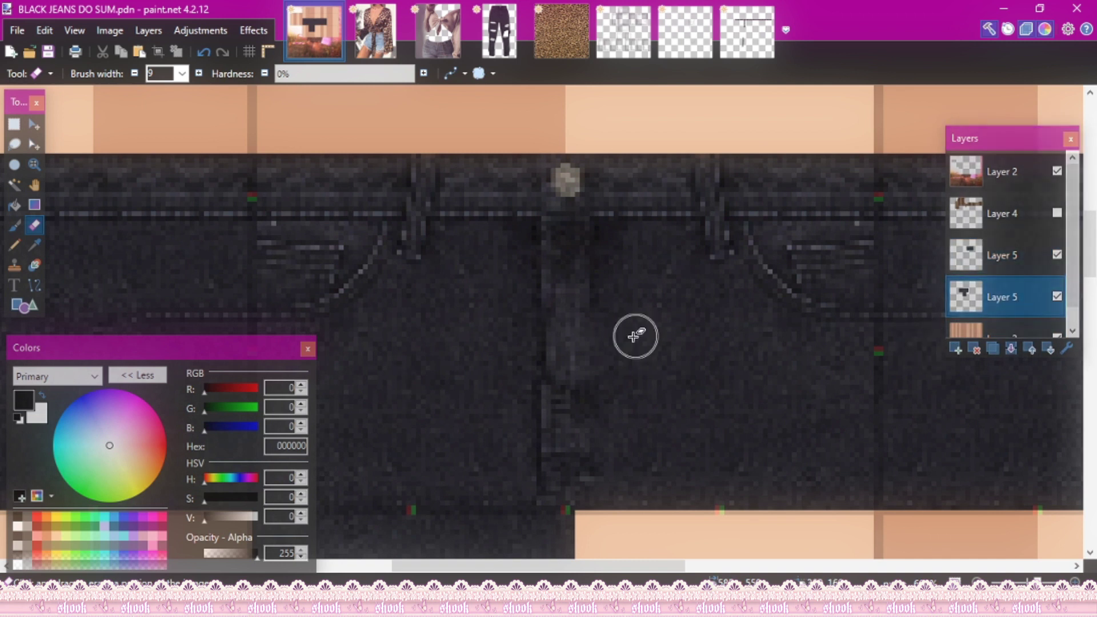
click(14, 126)
click(34, 225)
click(1057, 255)
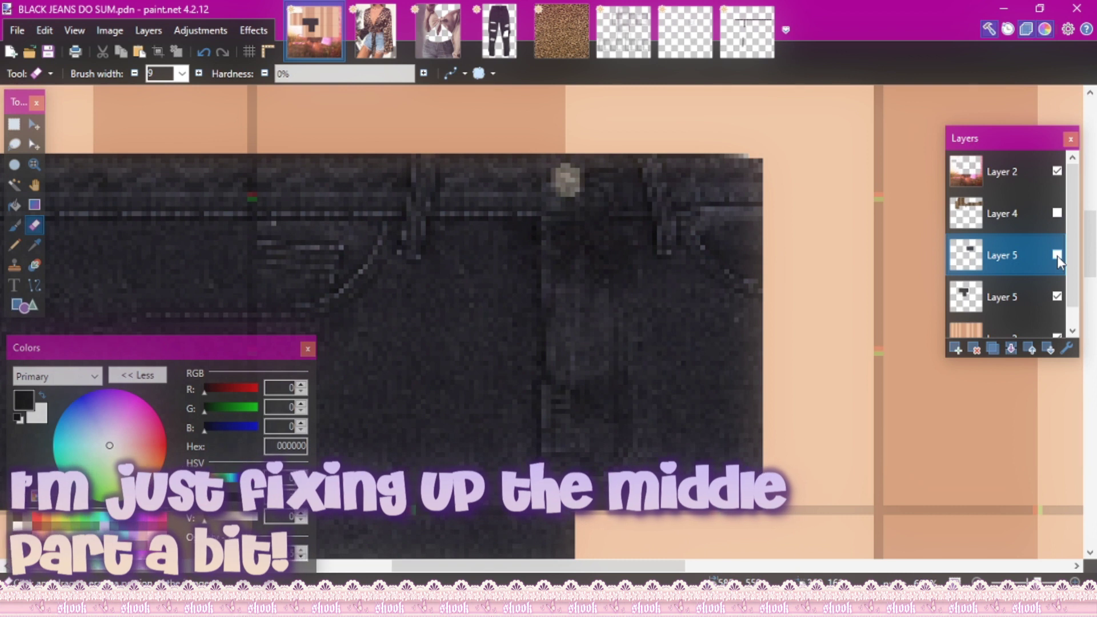
click(1017, 296)
key(s)
drag(585, 217, 691, 438)
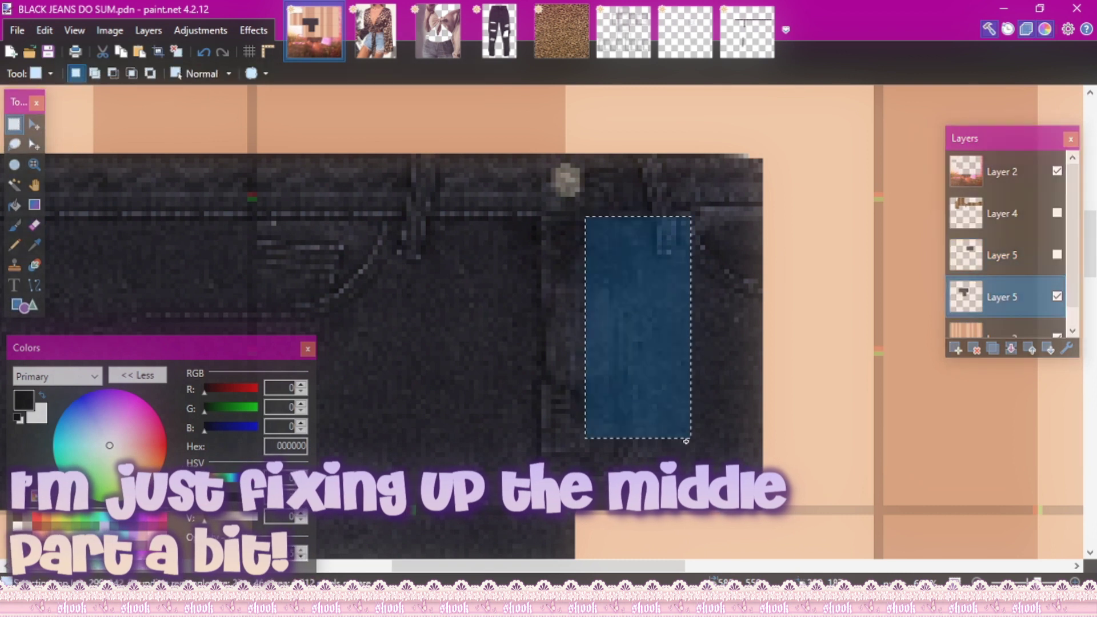
click(1057, 255)
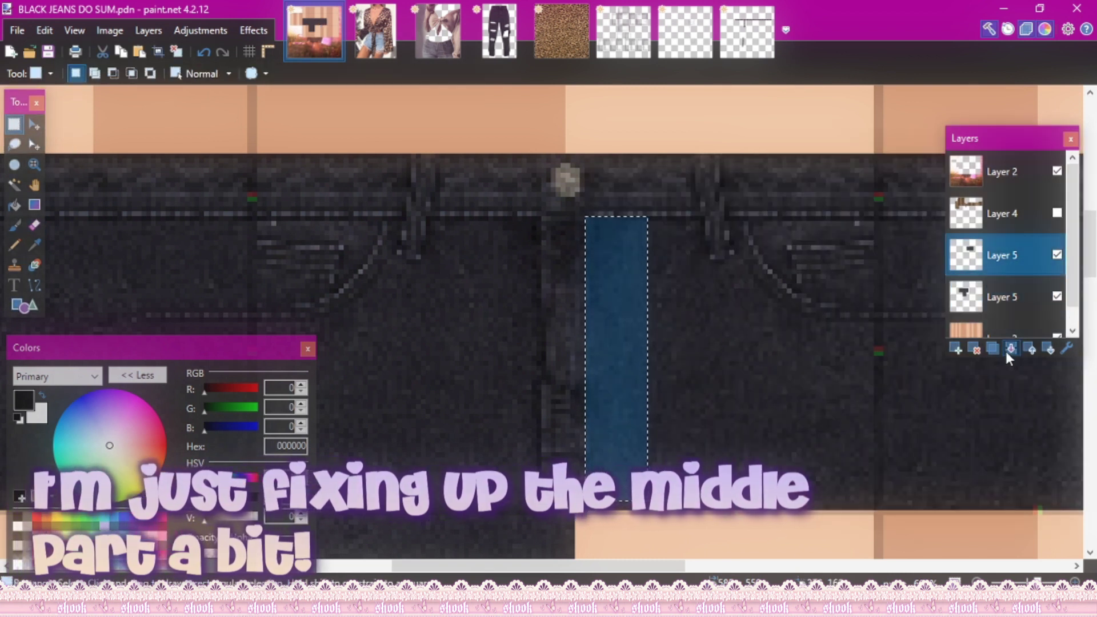
key(m)
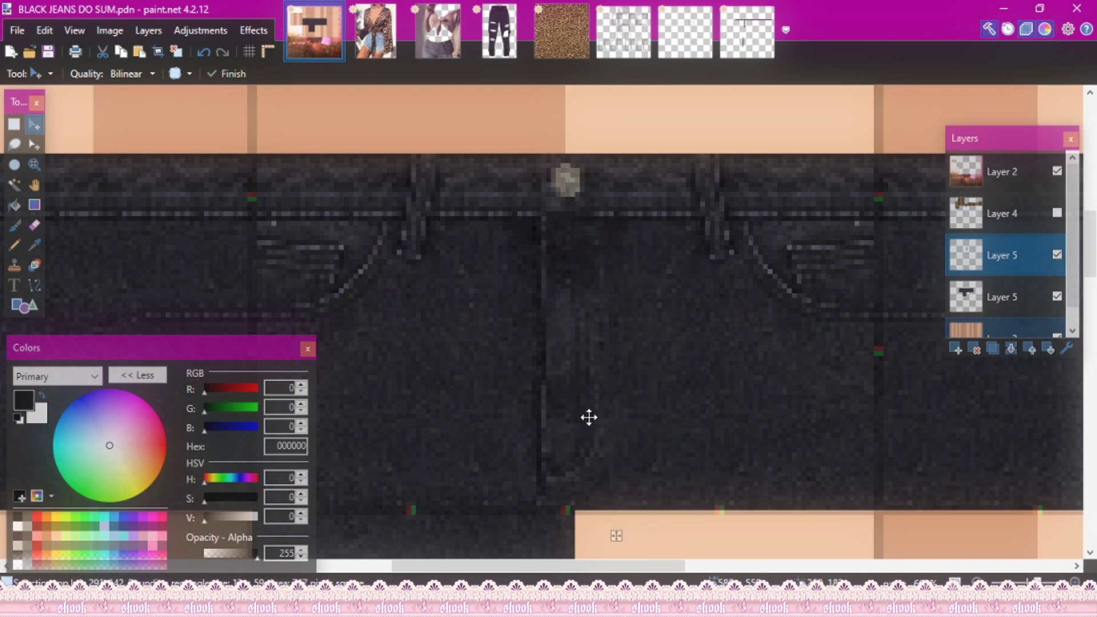
key(e)
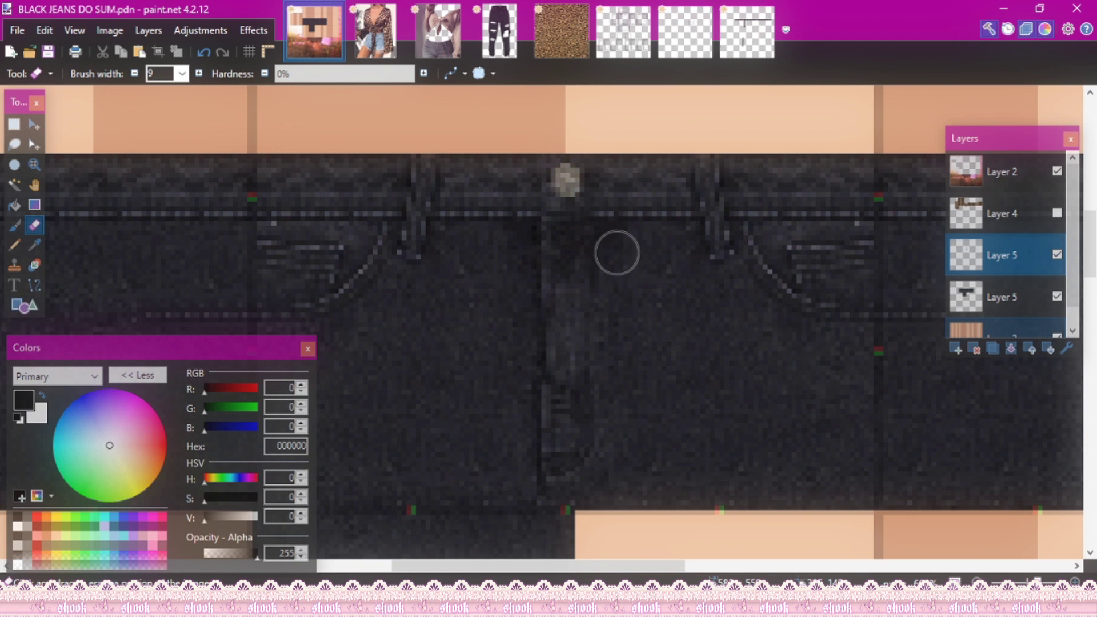
- Merge the fly patch's layer down into the jeans layer
key(s)
key(ctrl+minus)
key(ctrl+minus)
key(ctrl+minus)
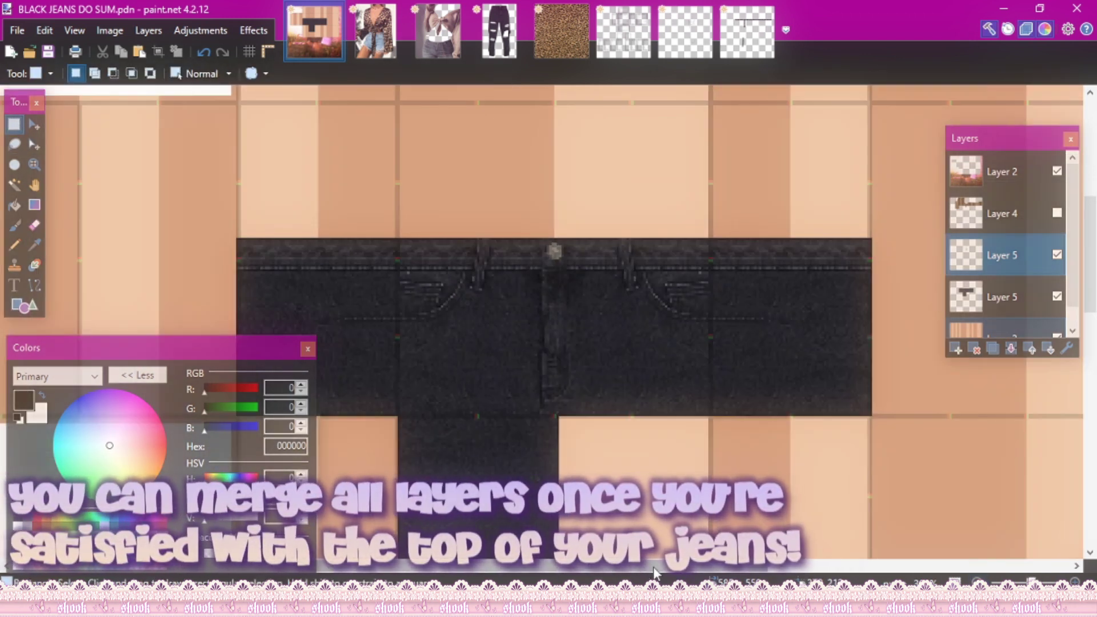
drag(647, 568, 745, 569)
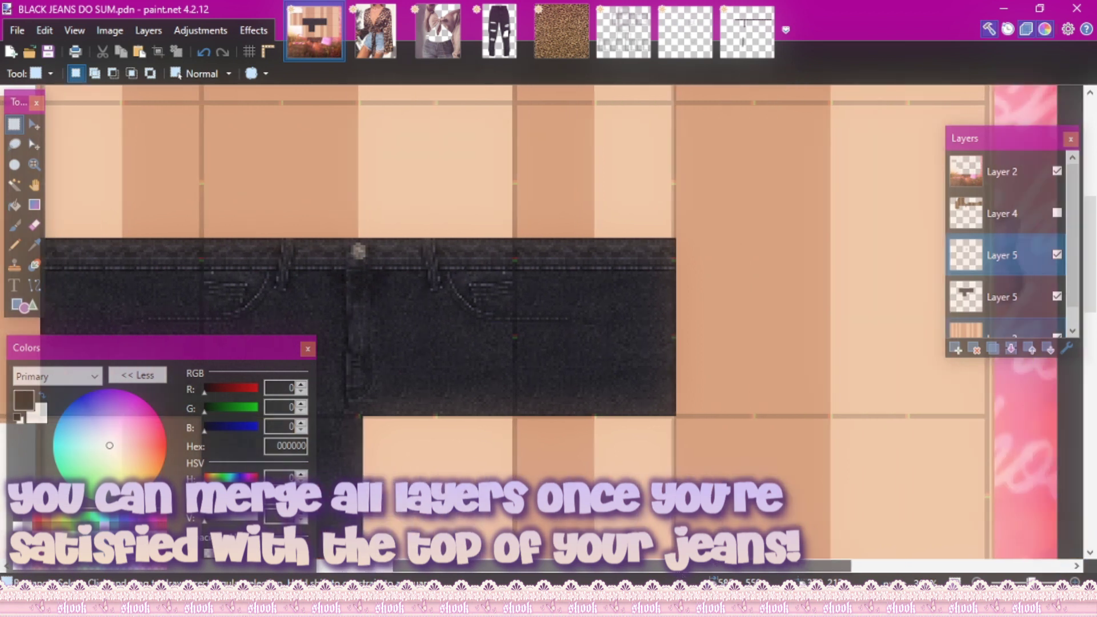
click(1012, 350)
- Copy the finished torso side and paste it over the adjoining half of the back torso, mirrored with the Flip effect
key(ctrl+plus)
key(ctrl+plus)
key(ctrl+plus)
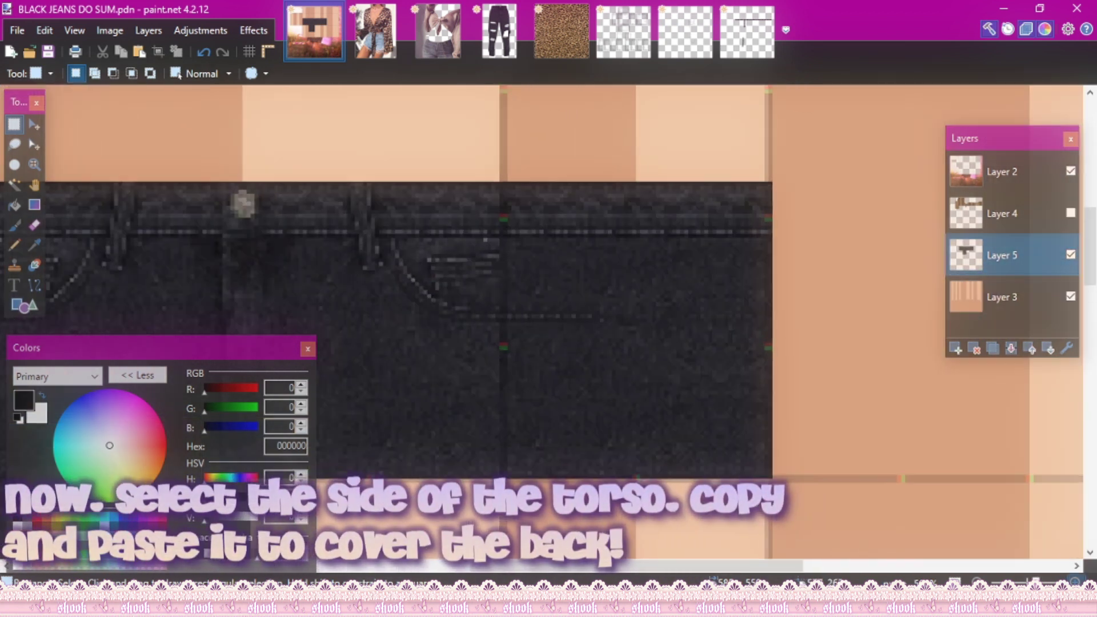
drag(543, 193, 817, 507)
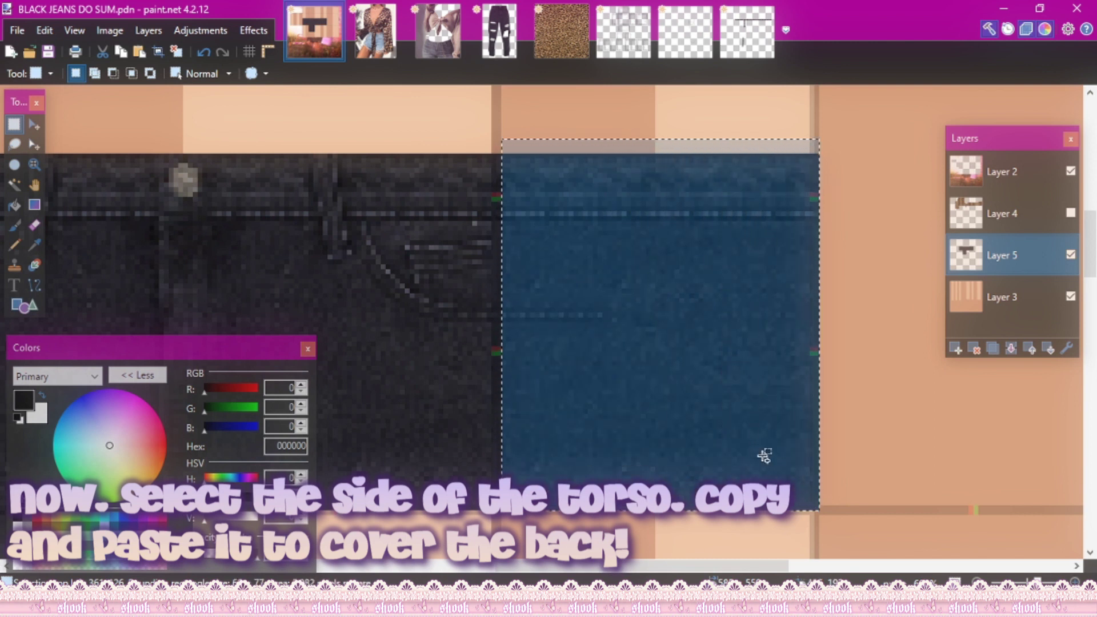
key(ctrl+c)
key(ctrl+v)
drag(666, 396, 485, 395)
click(253, 30)
click(297, 50)
- Cover the back torso's remaining half with another flipped side copy and remove the stitching line across the back with Clone Stamp
drag(418, 251, 740, 250)
click(253, 30)
click(275, 49)
key(ctrl+d)
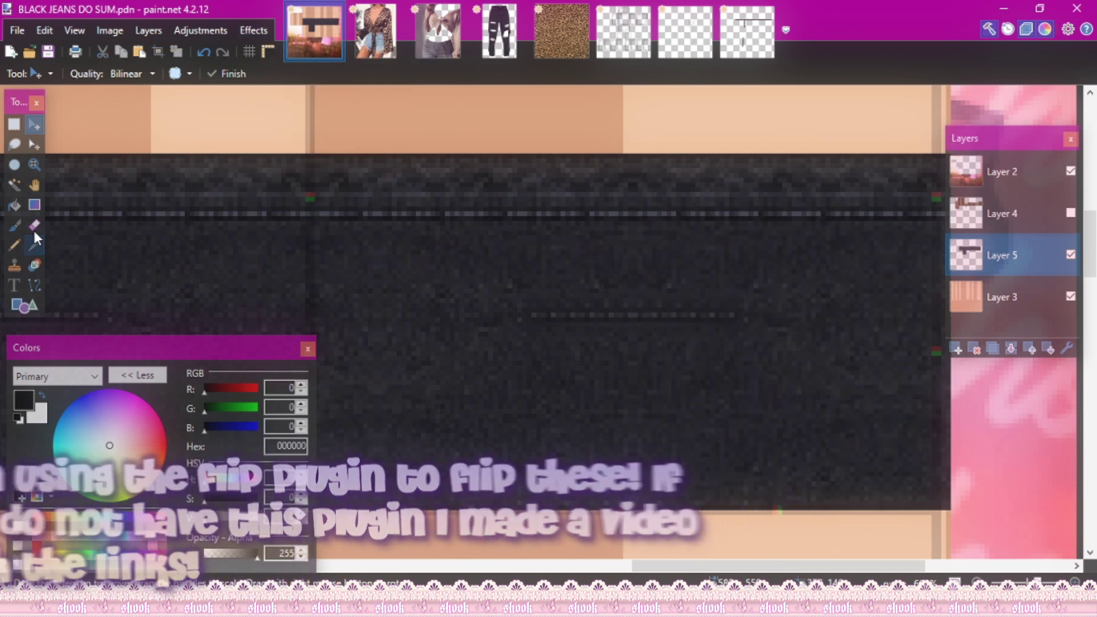
click(14, 263)
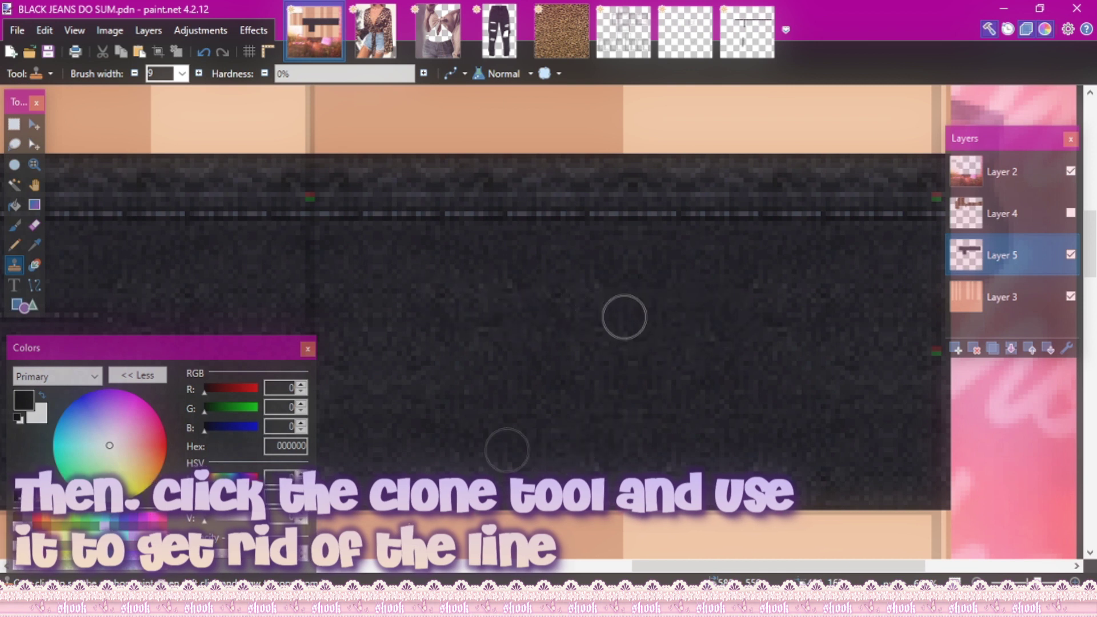
- Copy the denim block below the front torso and paste a copy on each side of it
drag(759, 569, 493, 561)
scroll(457, 386, up, 2)
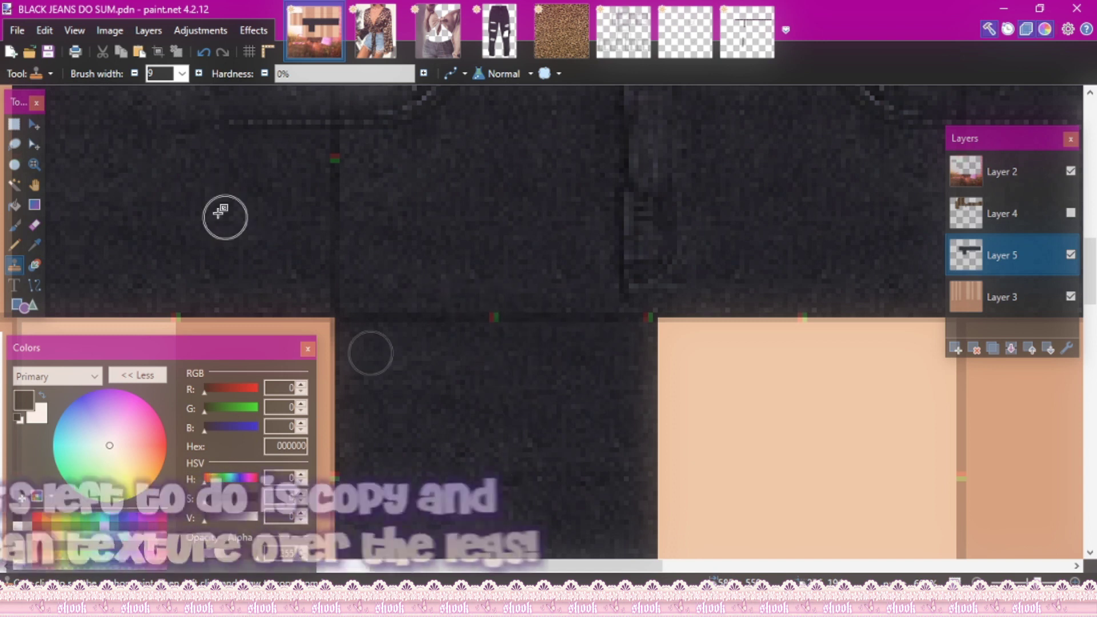
click(14, 124)
drag(340, 314, 359, 332)
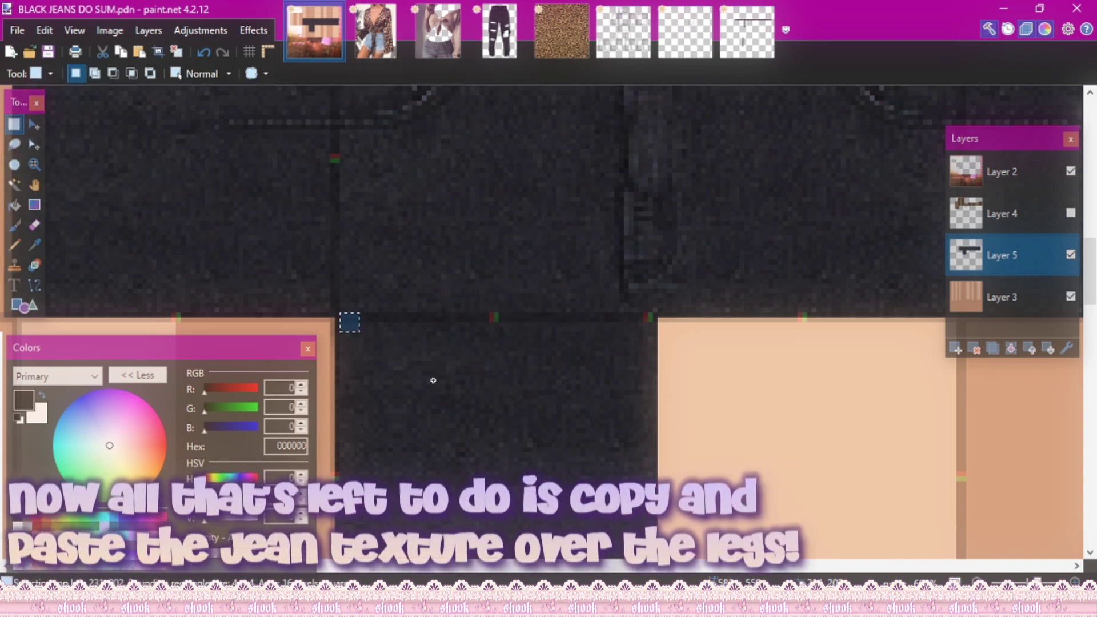
key(ctrl+v)
scroll(514, 286, down, 3)
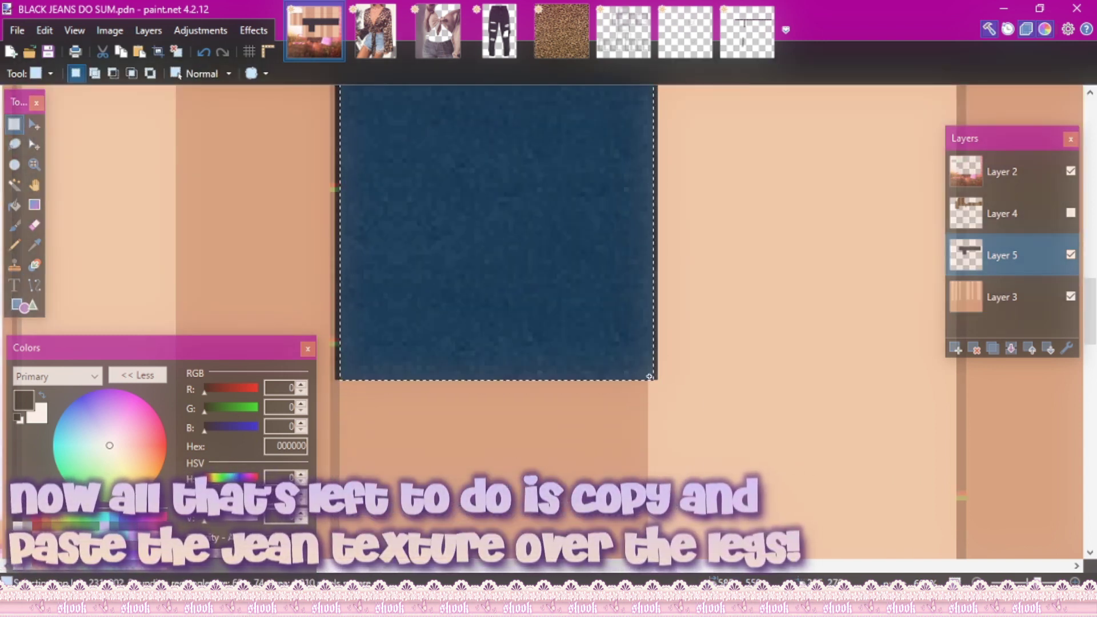
scroll(550, 304, down, 1)
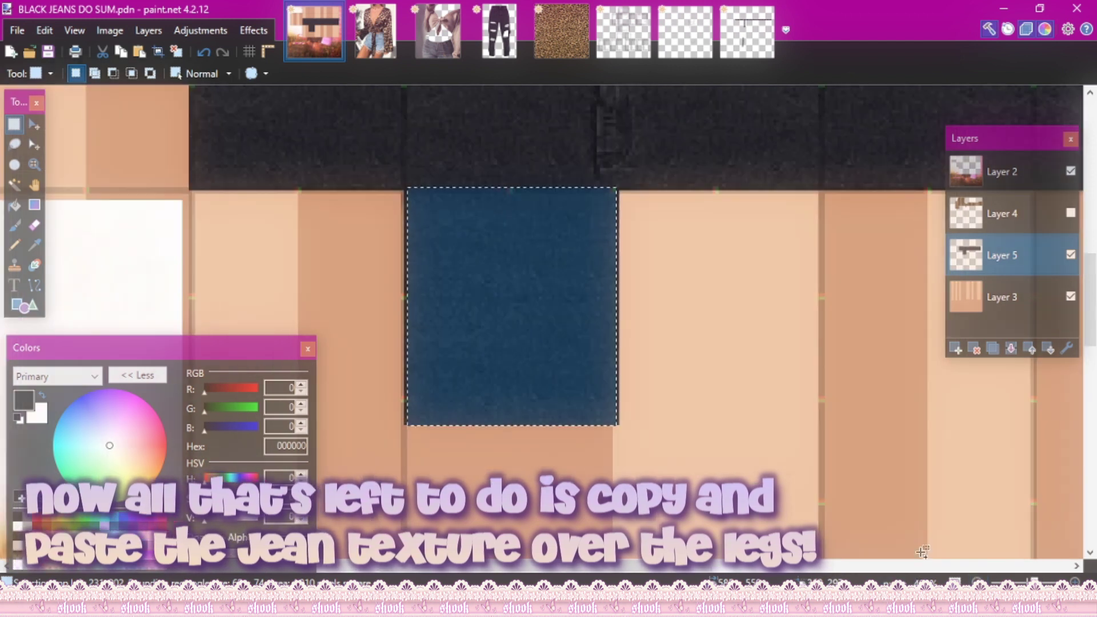
key(ctrl+v)
key(ctrl+v)
drag(550, 304, 763, 303)
click(35, 144)
drag(618, 306, 405, 306)
- Paste further copies of the denim block to extend the legs downward and across below the back torso
key(ctrl+v)
drag(705, 252, 707, 392)
scroll(708, 392, down, 2)
click(34, 144)
drag(616, 326, 616, 95)
key(ctrl+v)
drag(502, 248, 920, 313)
scroll(920, 313, right, 8)
drag(470, 307, 683, 245)
scroll(750, 307, up, 3)
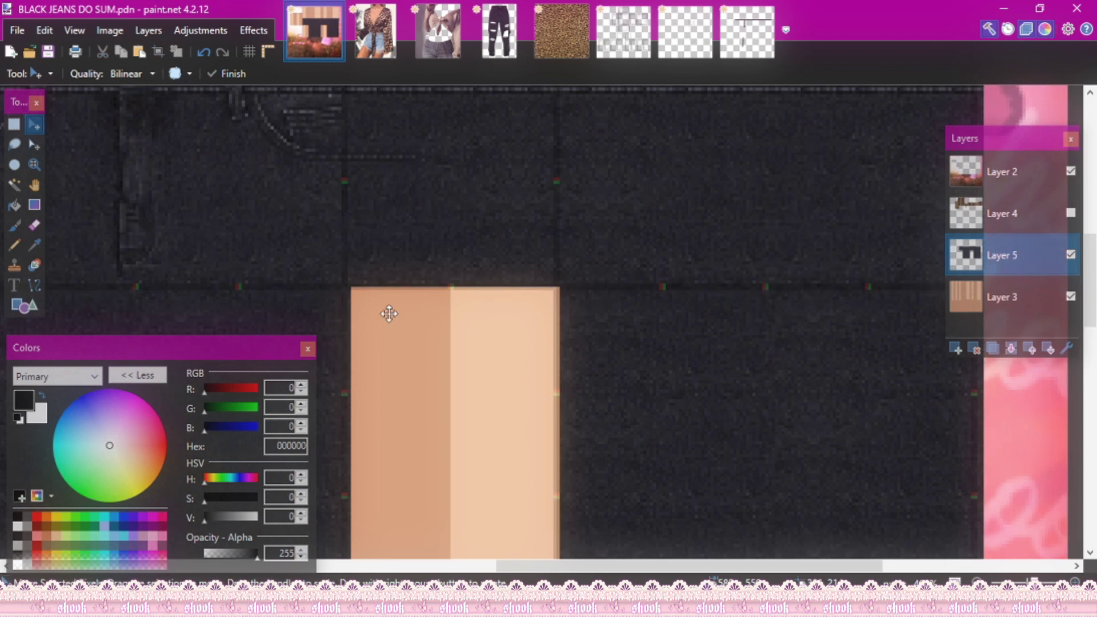
- Clone plain denim down the seam in the leg area below the back torso
click(14, 265)
ctrl+click(626, 345)
scroll(851, 428, left, 2)
ctrl+click(947, 311)
drag(646, 311, 646, 551)
- Copy a large block of leg denim to a new layer beneath the jeans and place copies over the remaining leg gaps
click(14, 124)
scroll(641, 342, down, 2)
drag(640, 191, 873, 522)
click(957, 349)
click(1048, 349)
key(ctrl+v)
drag(824, 291, 592, 292)
scroll(671, 282, left, 5)
key(ctrl+v)
drag(477, 301, 597, 255)
key(ctrl+d)
- Merge the jeans layer with the gap-filling denim layer below it
scroll(597, 254, up, 2)
drag(548, 571, 716, 572)
scroll(742, 434, up, 3)
click(1016, 264)
click(1011, 349)
double_click(977, 581)
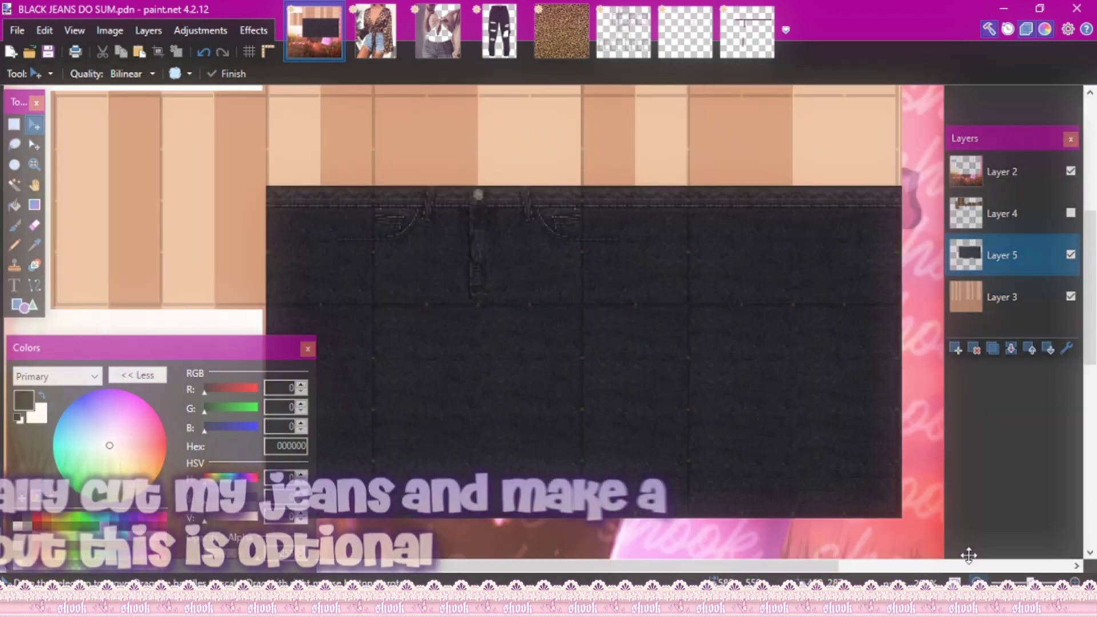
- Select a thin strip along the bottom edge of the legs and delete it
click(14, 124)
drag(1090, 288, 1090, 309)
scroll(1022, 542, down, 3)
double_click(1074, 581)
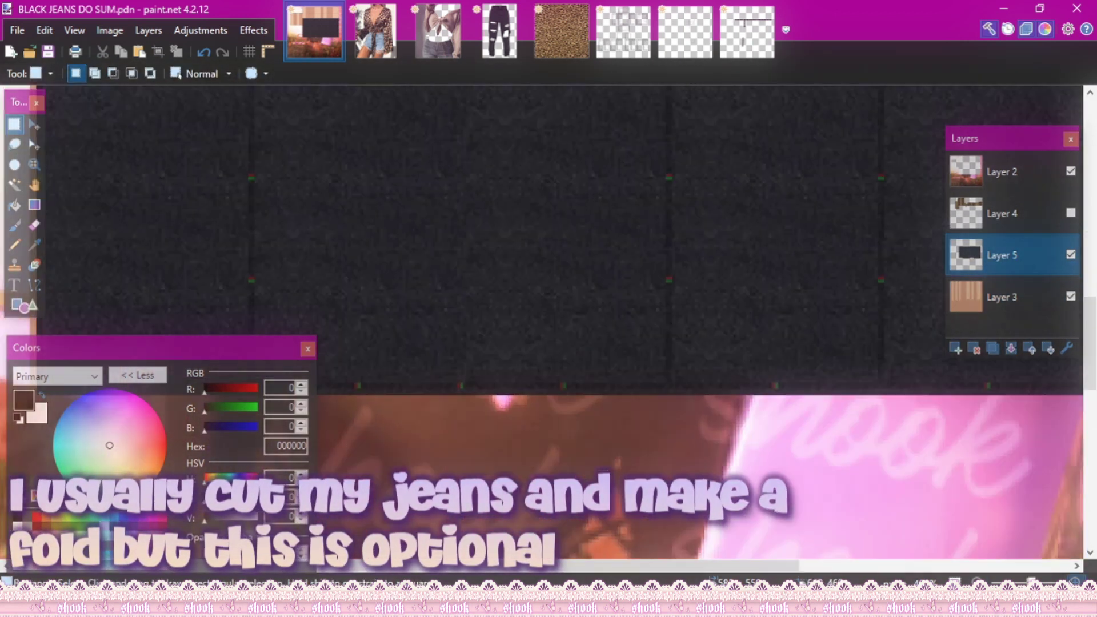
scroll(547, 570, down, 1)
drag(565, 570, 502, 570)
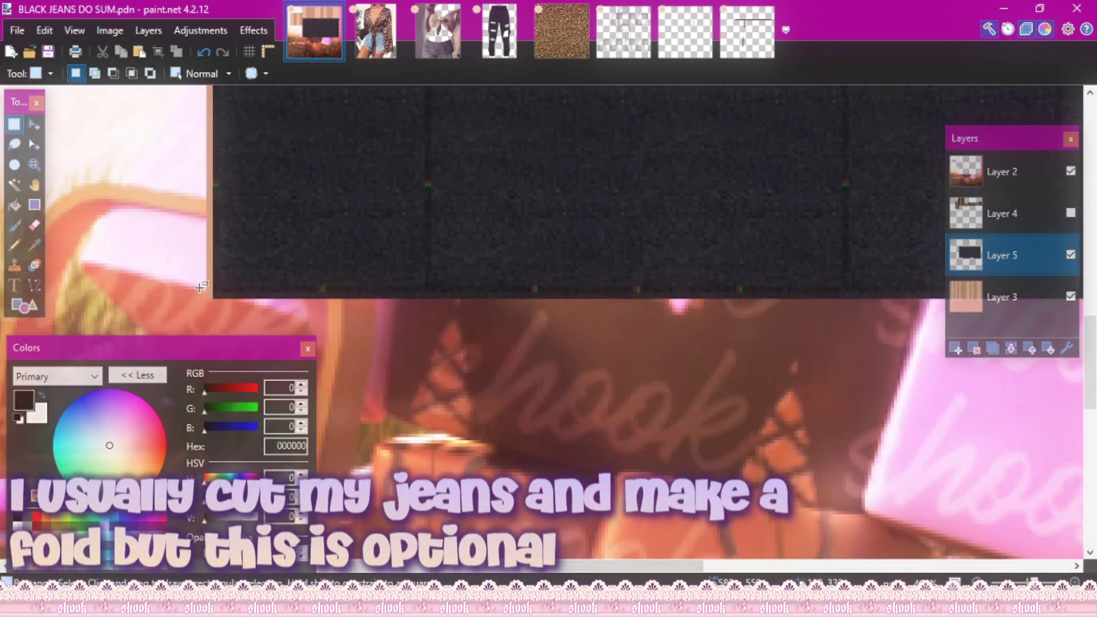
drag(306, 326, 1067, 378)
key(Delete)
- Try to cut a deeper strip off the bottom of the legs and undo the cut
drag(707, 566, 506, 567)
drag(247, 272, 1072, 380)
key(Delete)
mouse_move(743, 566)
mouse_down()
mouse_move(548, 566)
mouse_move(600, 565)
mouse_up()
scroll(929, 518, up, 3)
click(976, 582)
click(976, 582)
click(1074, 581)
click(1074, 582)
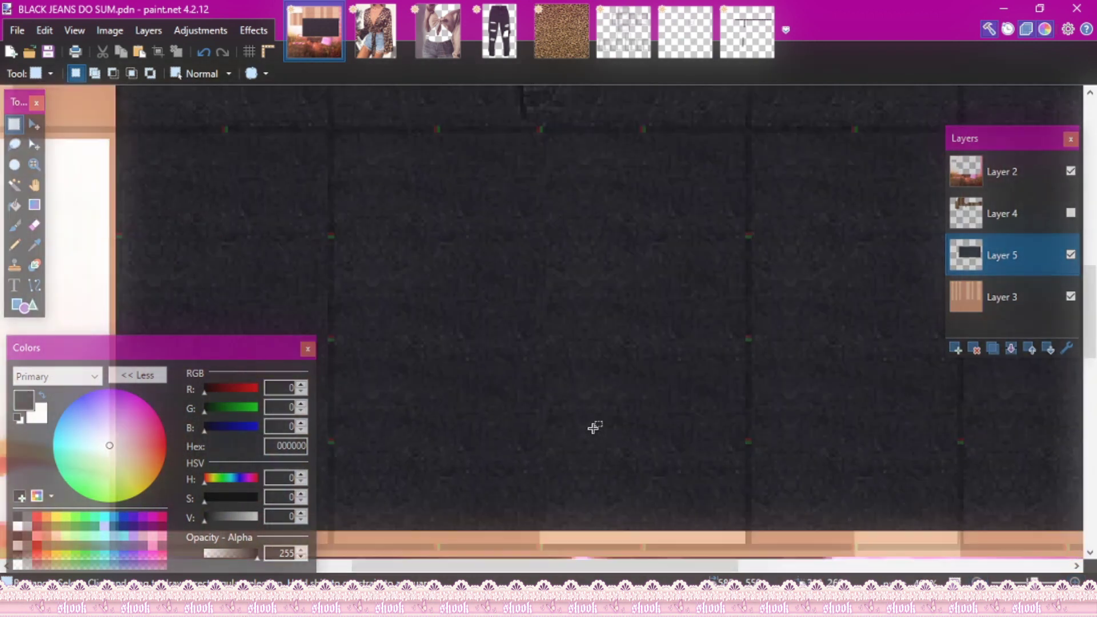
scroll(592, 428, down, 6)
click(203, 52)
click(203, 52)
- Select a shallow strip across the full width of the legs' bottom edge and delete it to shorten the jeans
drag(111, 246, 1087, 381)
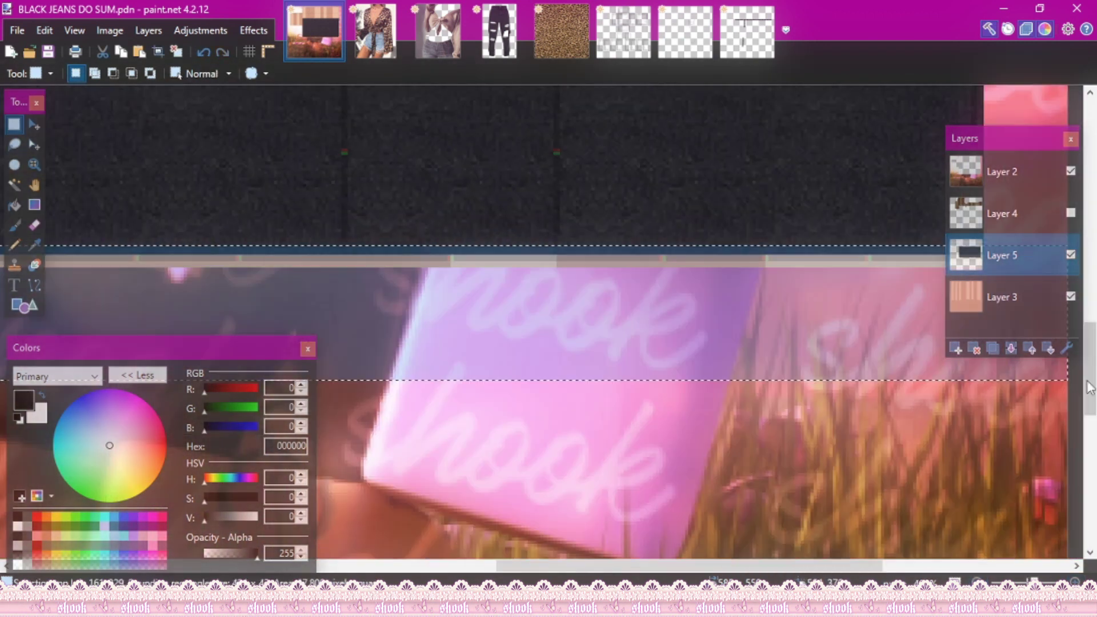
key(Delete)
drag(739, 574, 579, 574)
click(34, 144)
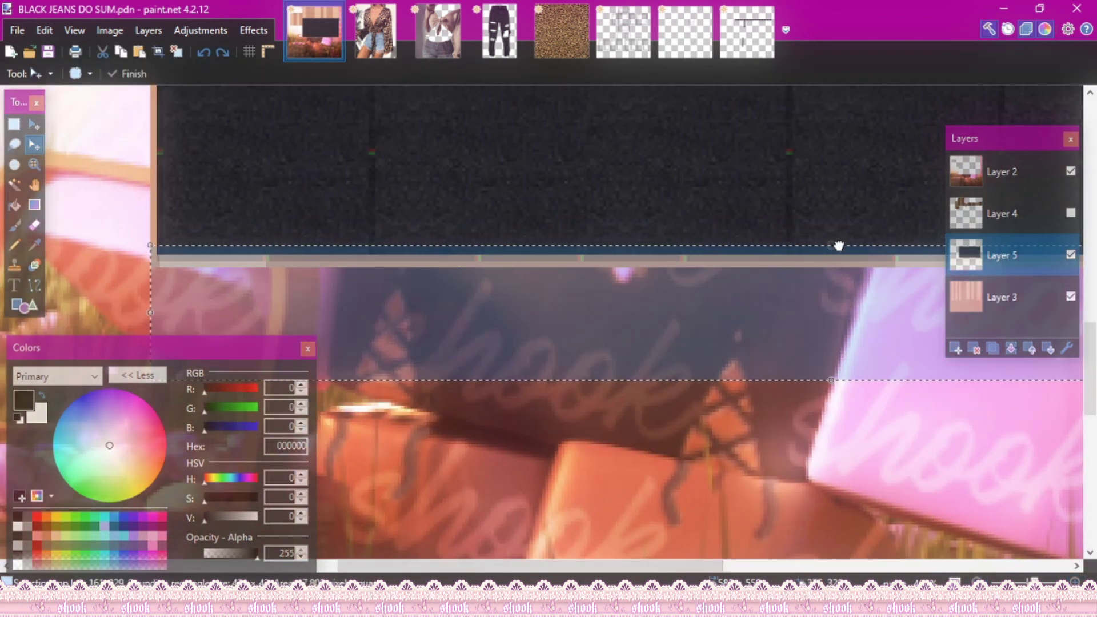
scroll(619, 329, up, 2)
- Select a narrow strip along the bottom edge of the jeans, spanning the full width of the legs
click(14, 124)
scroll(171, 238, down, 2)
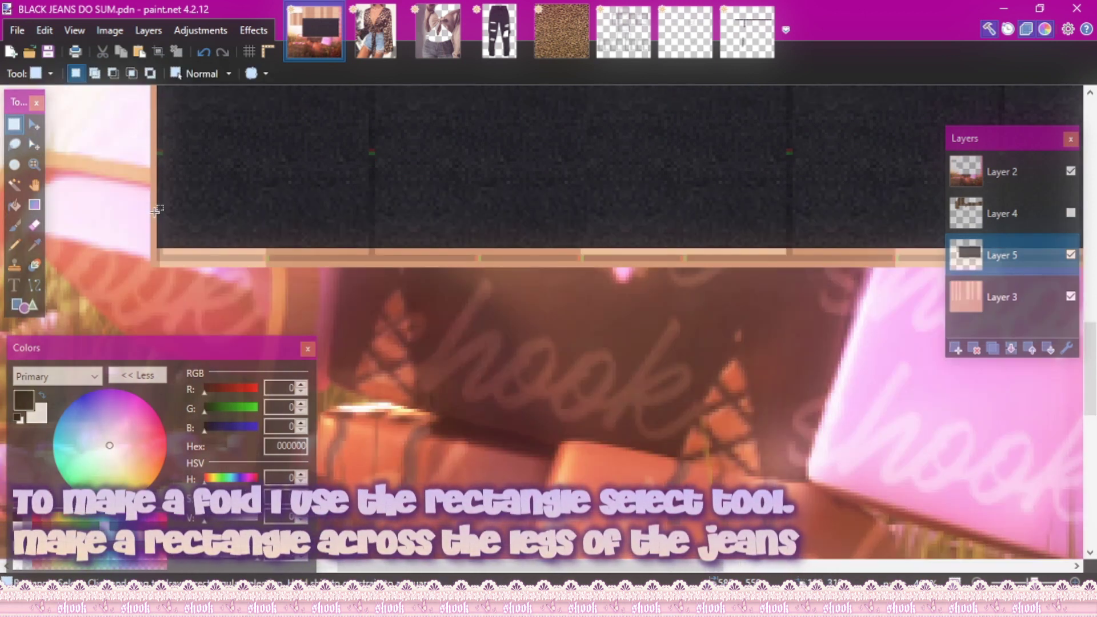
drag(536, 265, 1080, 236)
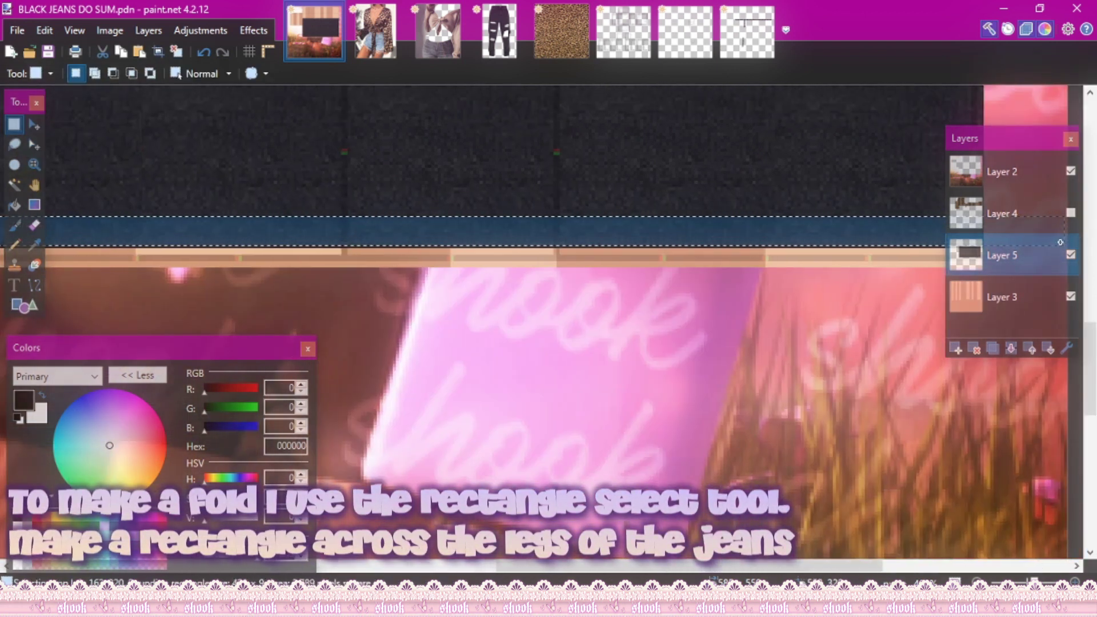
key(ctrl+minus)
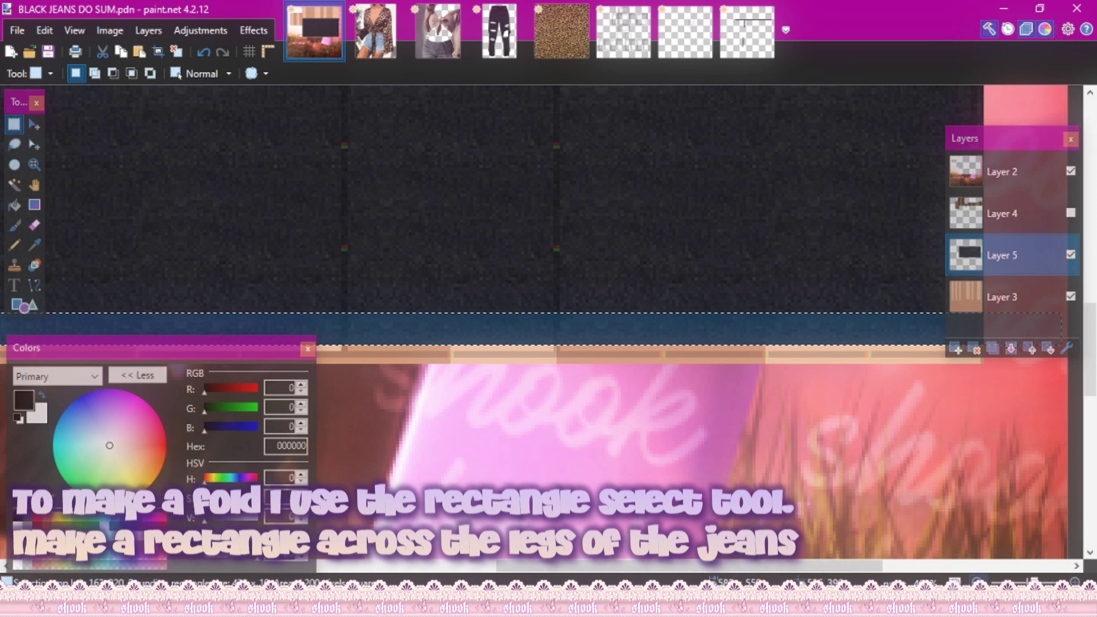
drag(743, 566, 635, 566)
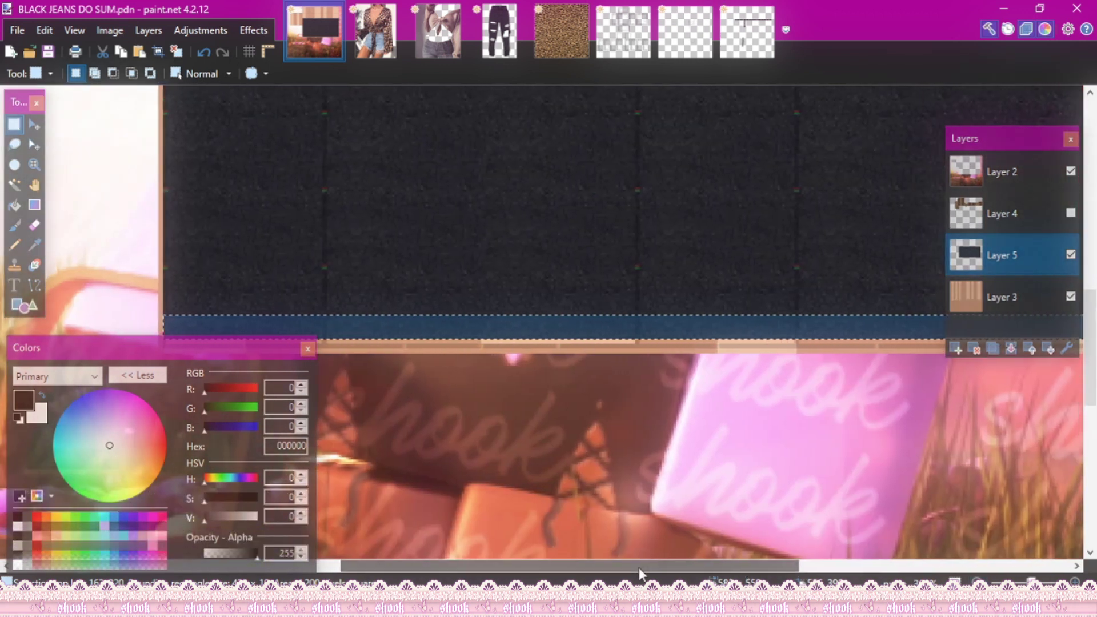
click(33, 147)
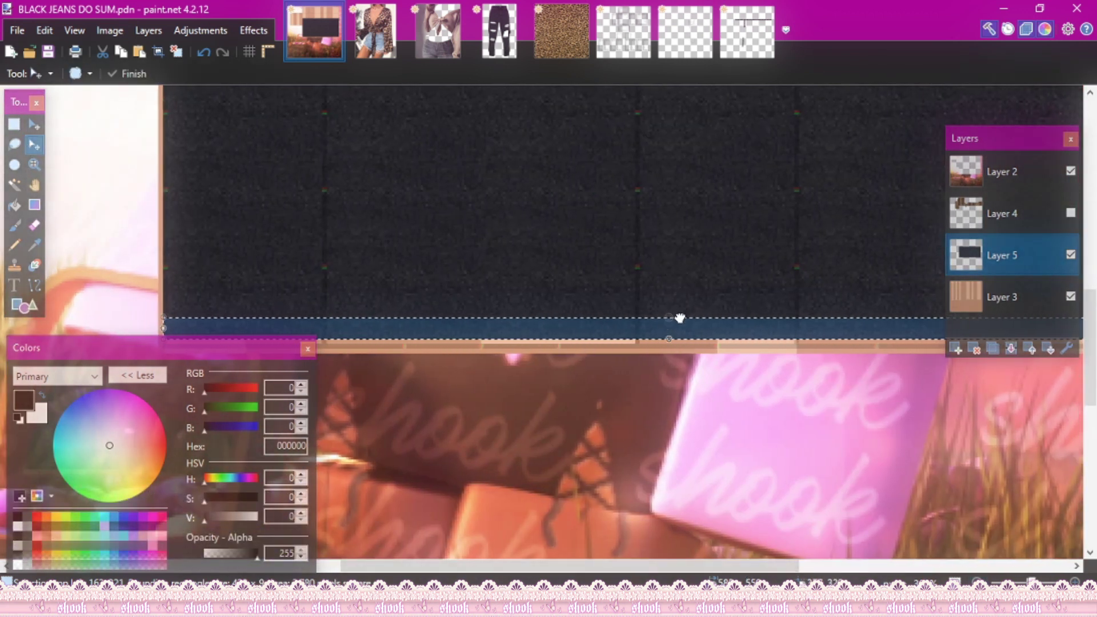
key(ctrl+minus)
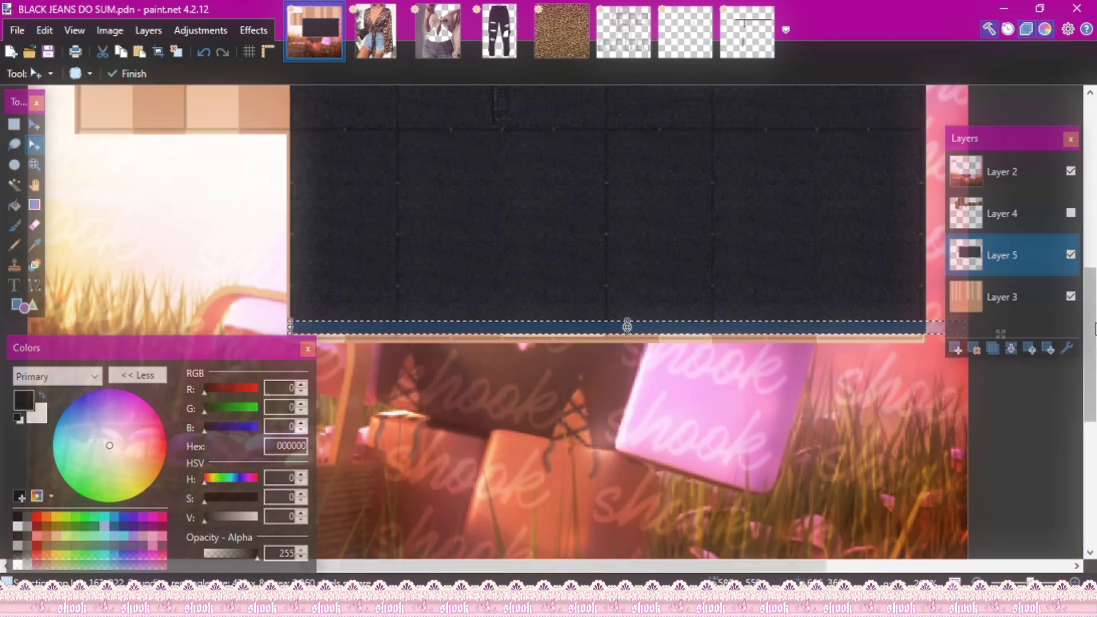
- Copy the strip onto a new layer and hide it, paste a second copy onto another new layer, and deselect
scroll(1094, 329, up, 1)
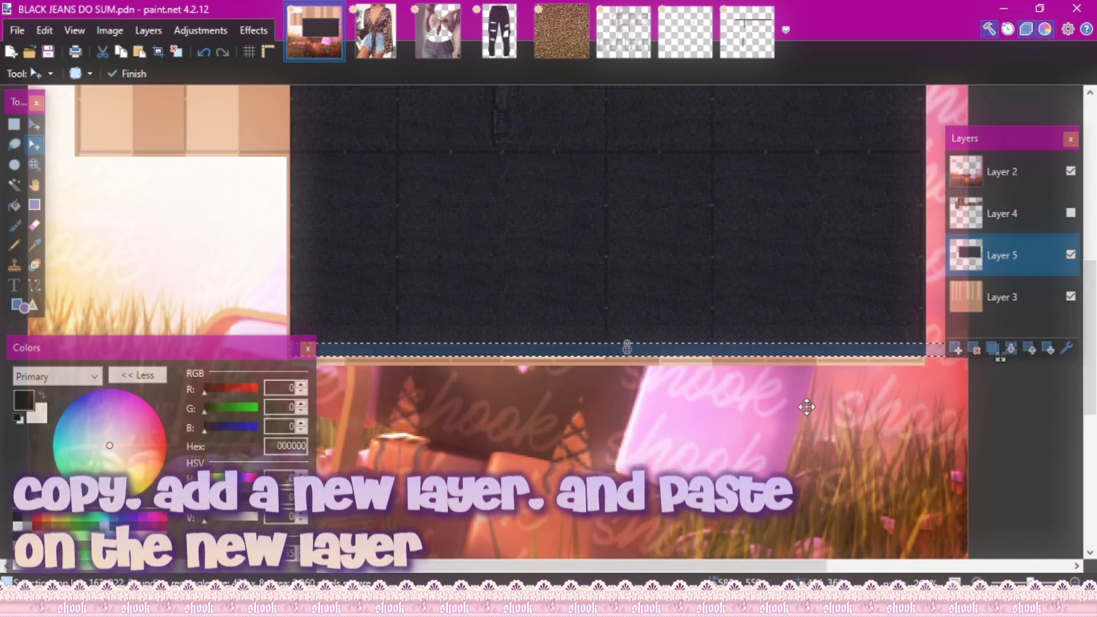
click(959, 349)
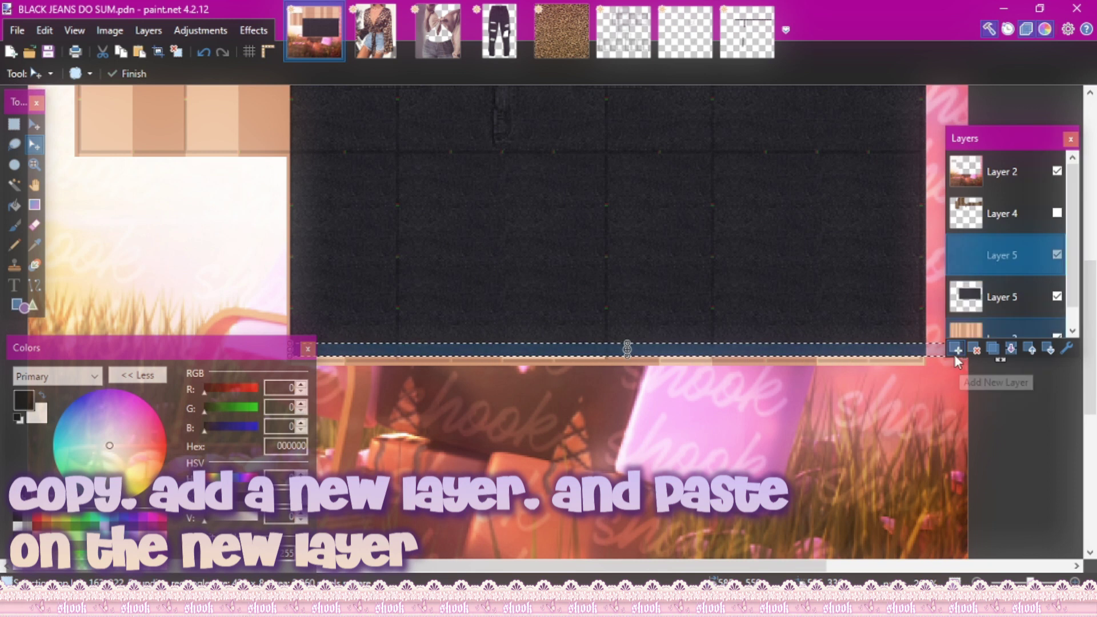
key(ctrl+v)
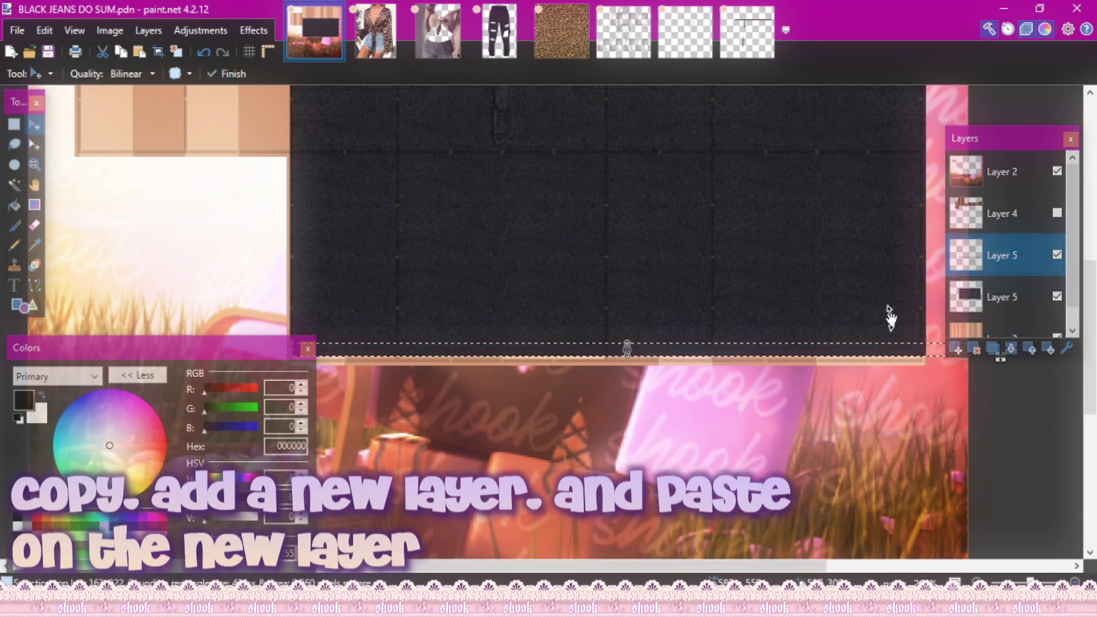
click(1057, 255)
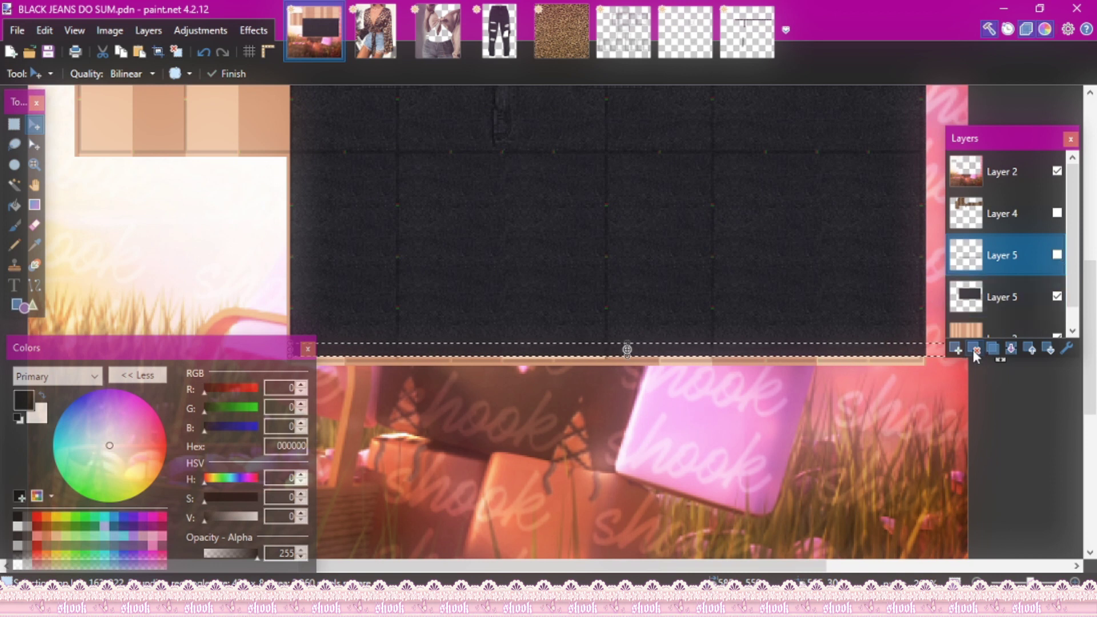
click(957, 350)
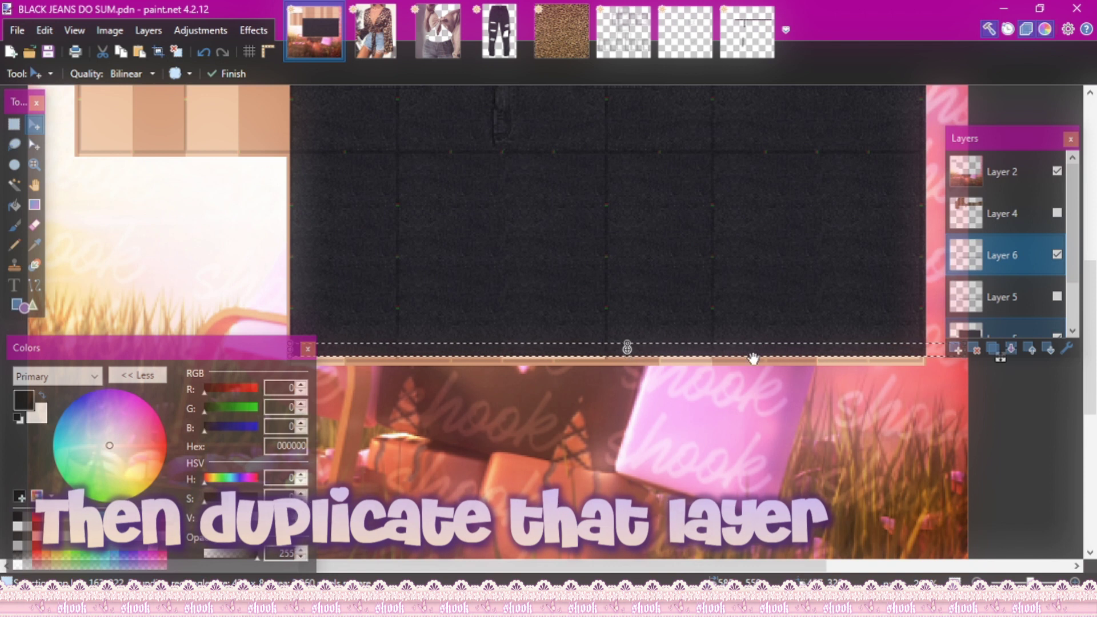
key(ctrl+d)
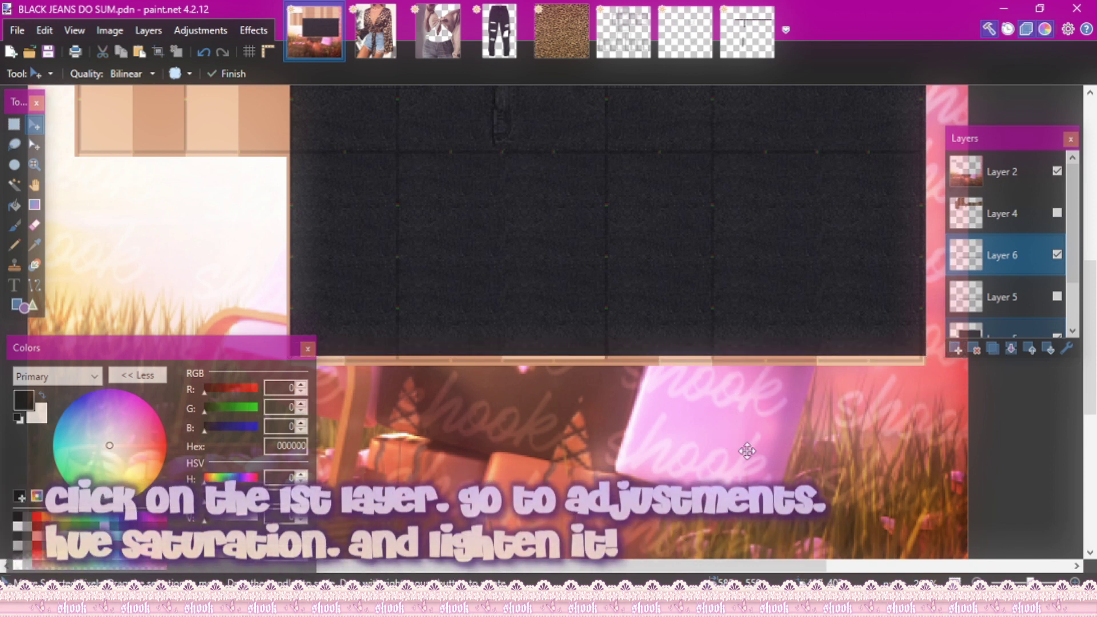
- Lighten the strip on Layer 6 with Hue / Saturation, resetting saturation to 100 and raising the lightness above zero
click(217, 32)
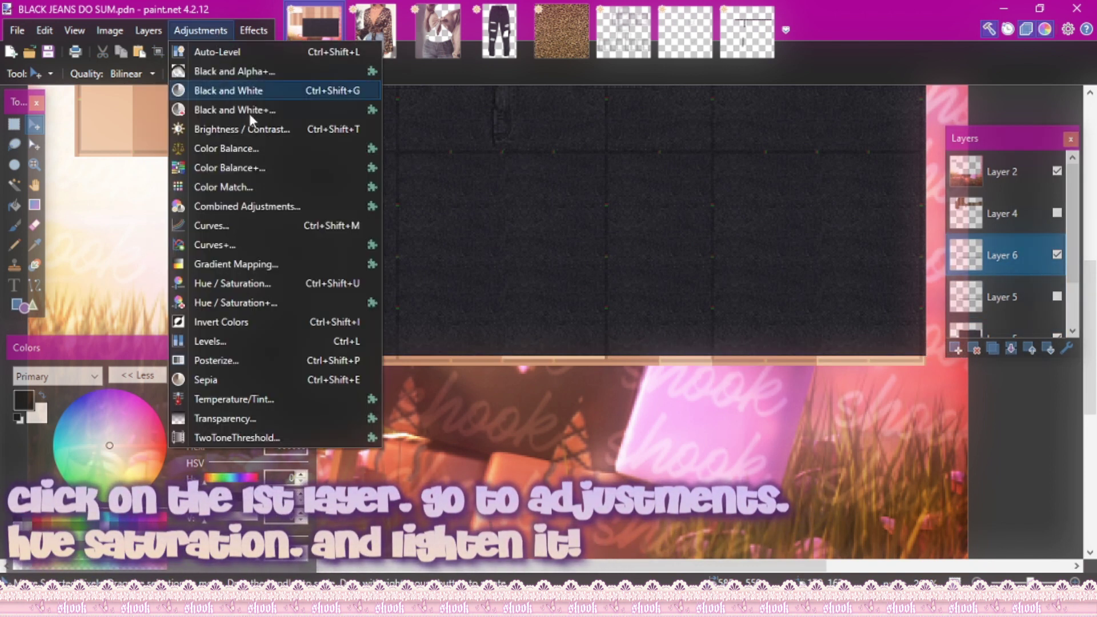
click(266, 281)
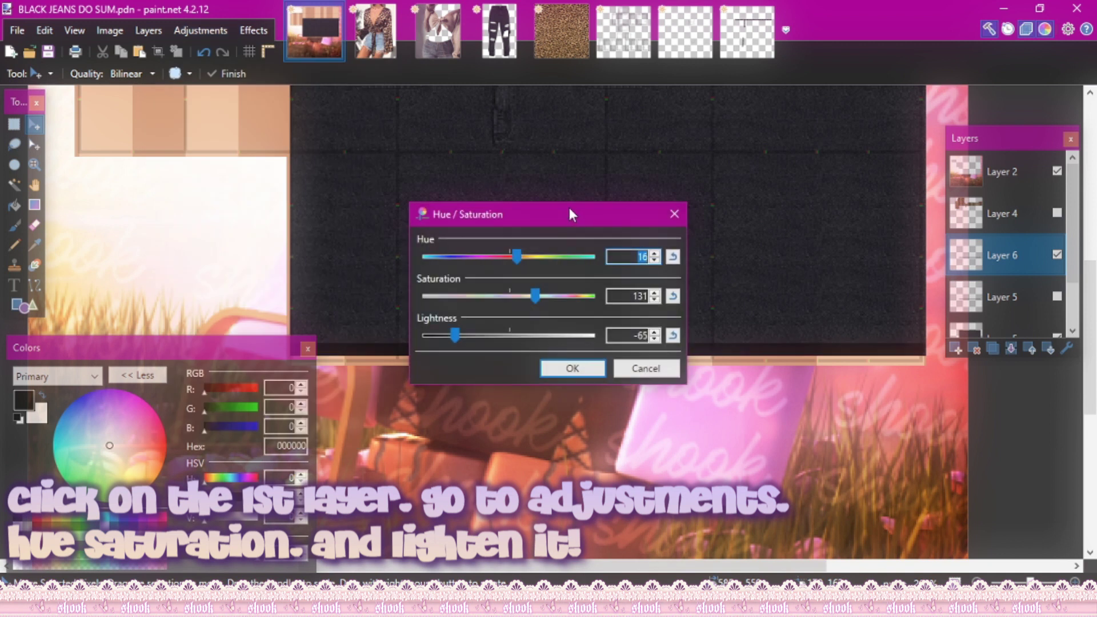
drag(569, 214, 717, 164)
drag(650, 285, 676, 286)
click(820, 246)
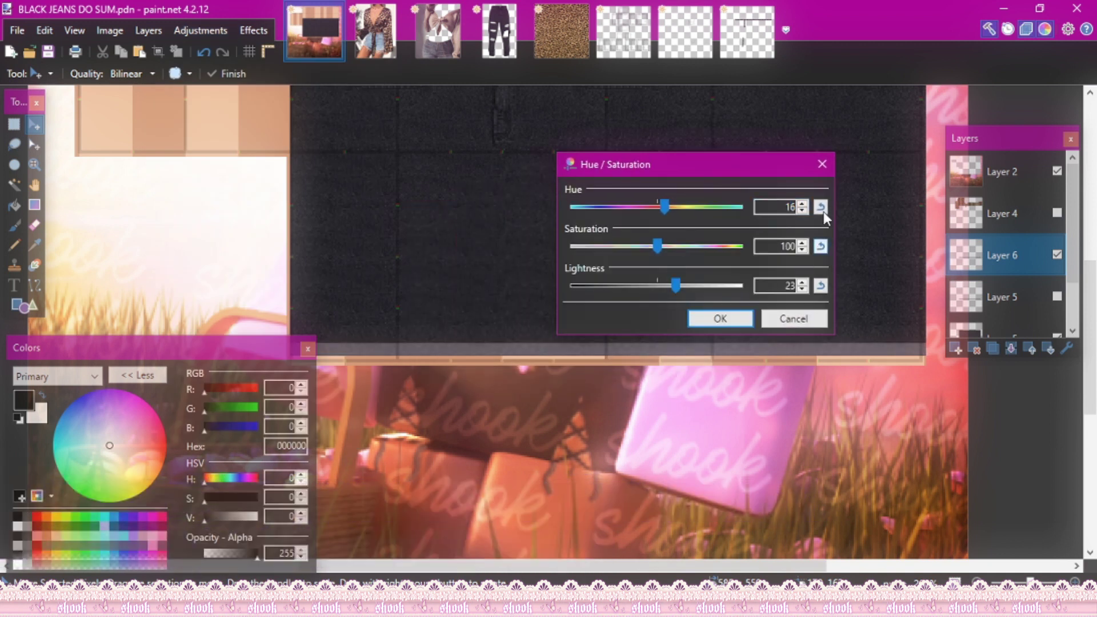
drag(680, 281, 673, 278)
click(719, 318)
scroll(631, 388, up, 3)
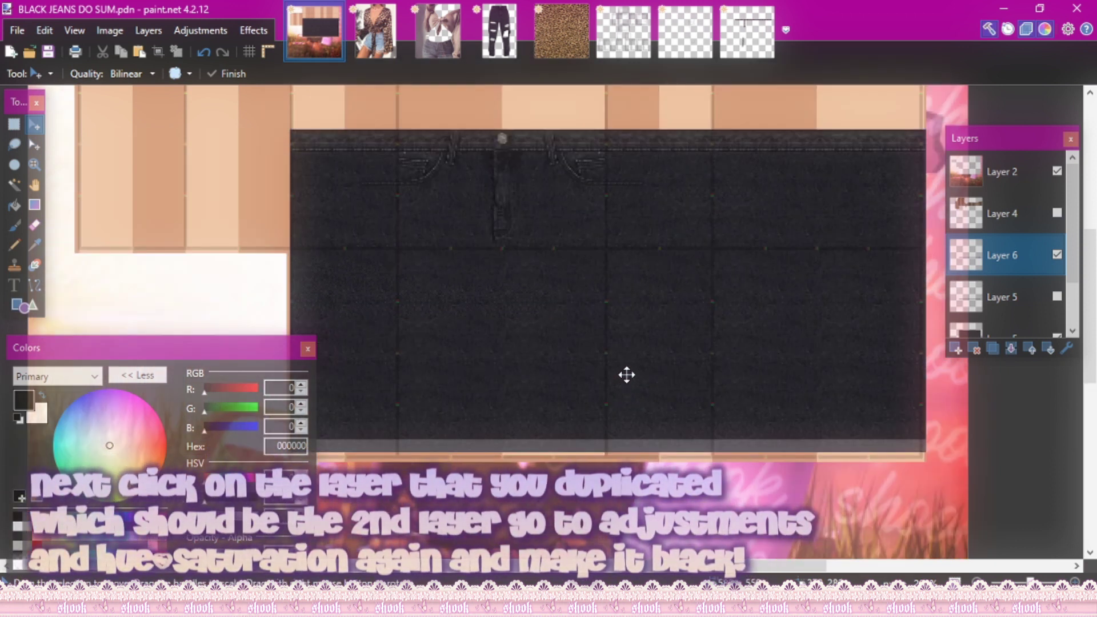
- Turn the strip copy directly below Layer 6 black by lowering its lightness to the minimum with Hue / Saturation
click(1028, 292)
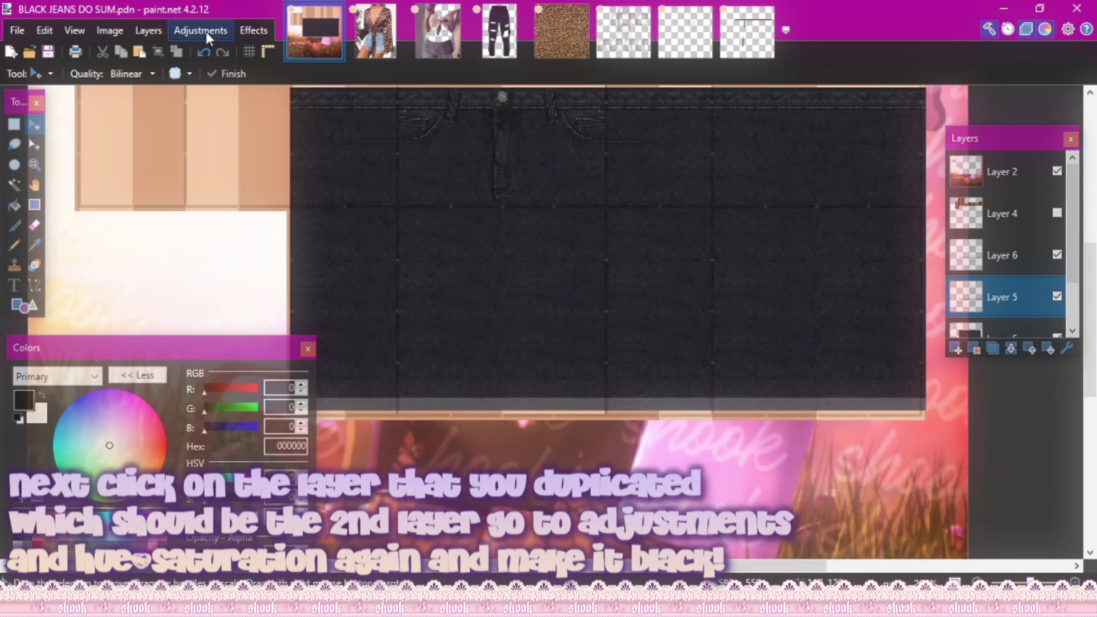
click(206, 32)
click(293, 284)
drag(427, 336, 399, 324)
click(577, 367)
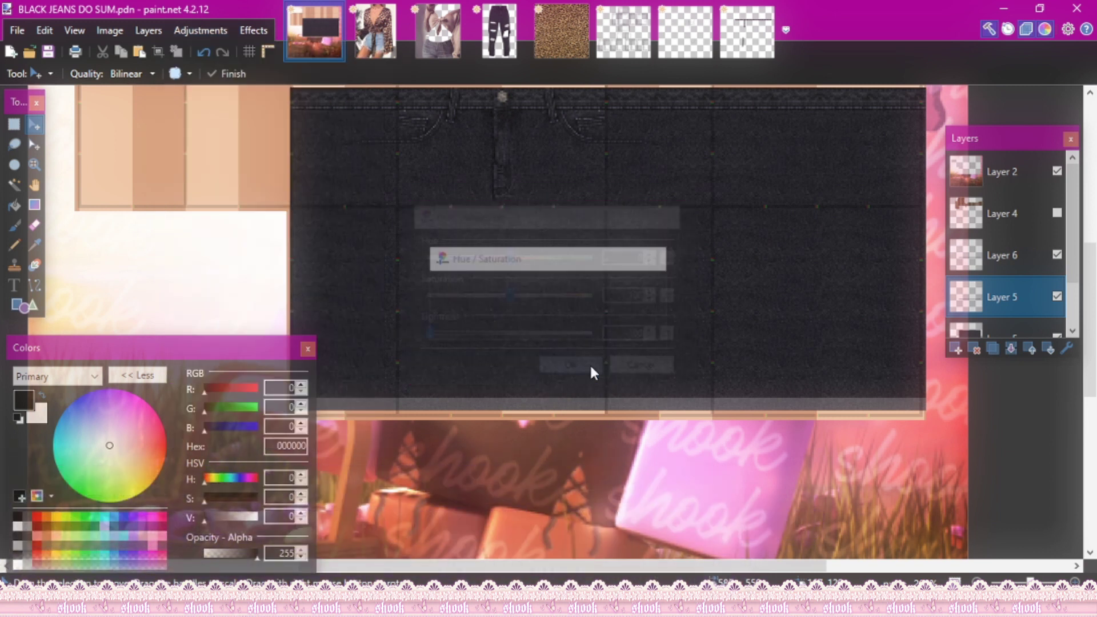
- Apply a near-vertical Motion Blur at angle 94.35 to the black strip to form the fold's shadow
click(257, 34)
mouse_move(313, 115)
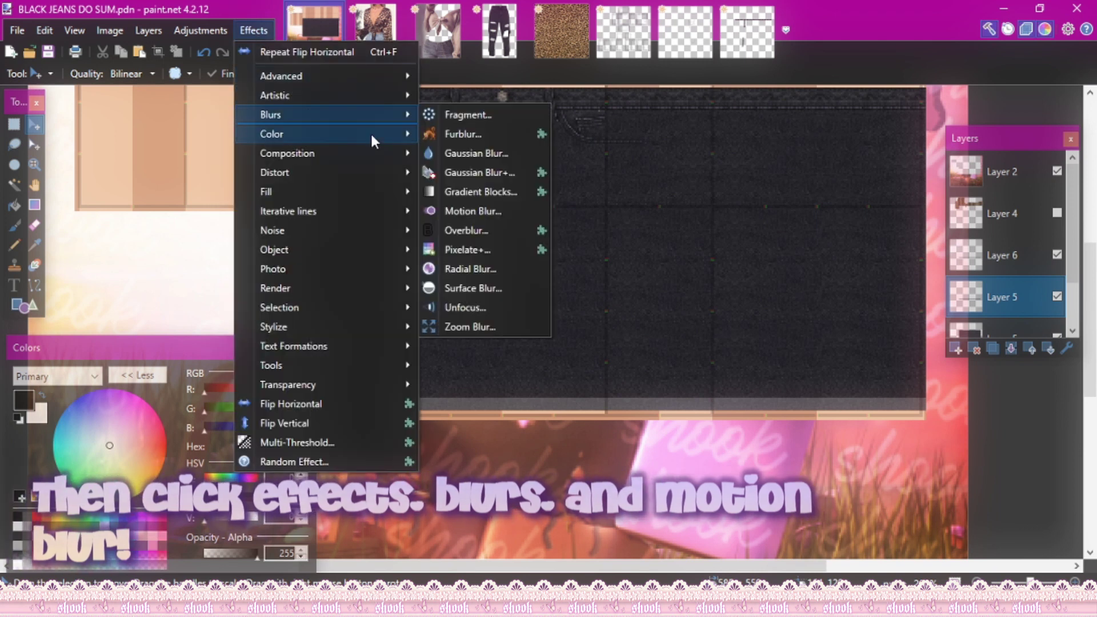
click(478, 211)
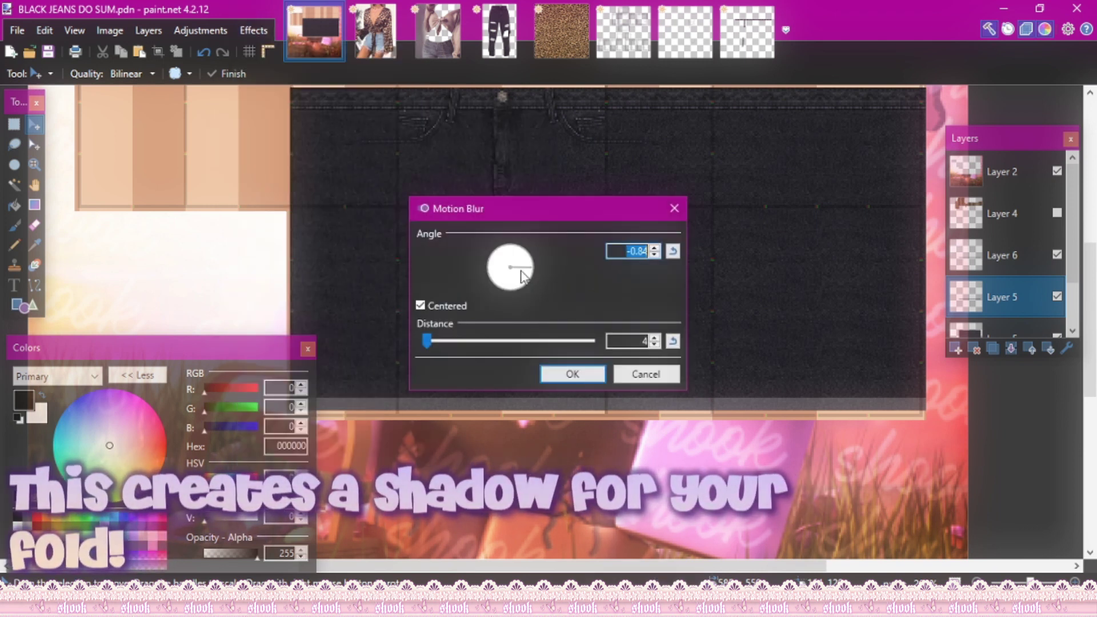
drag(528, 269, 763, 145)
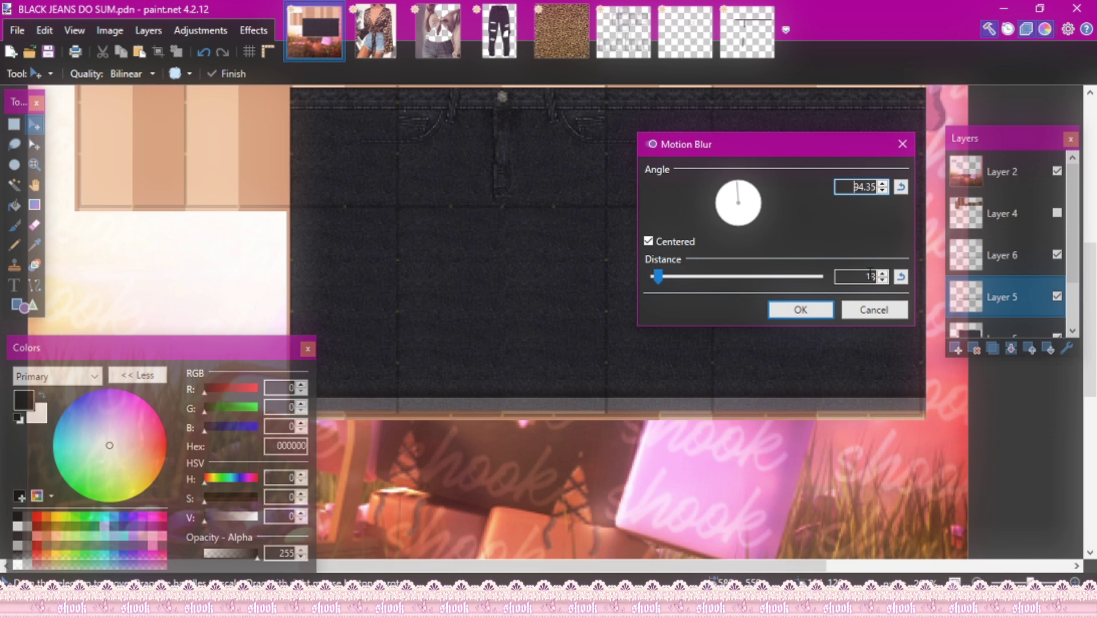
click(815, 314)
- Select the area from the fold downward on the shadow layer and delete the blur that spills below the legs
scroll(521, 293, down, 2)
key(s)
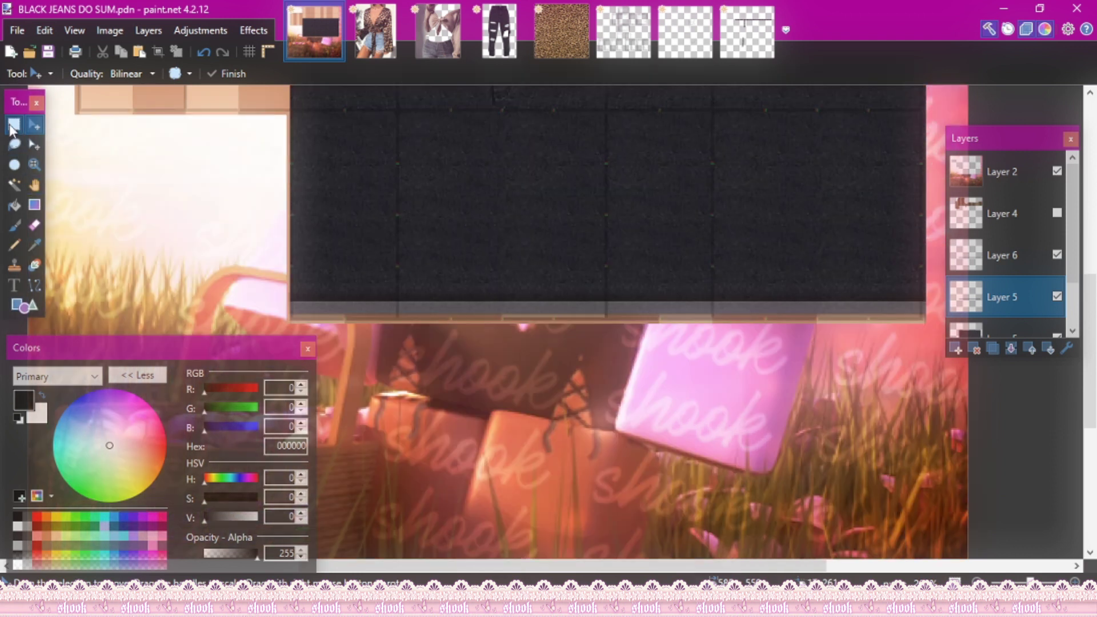
drag(285, 299, 967, 394)
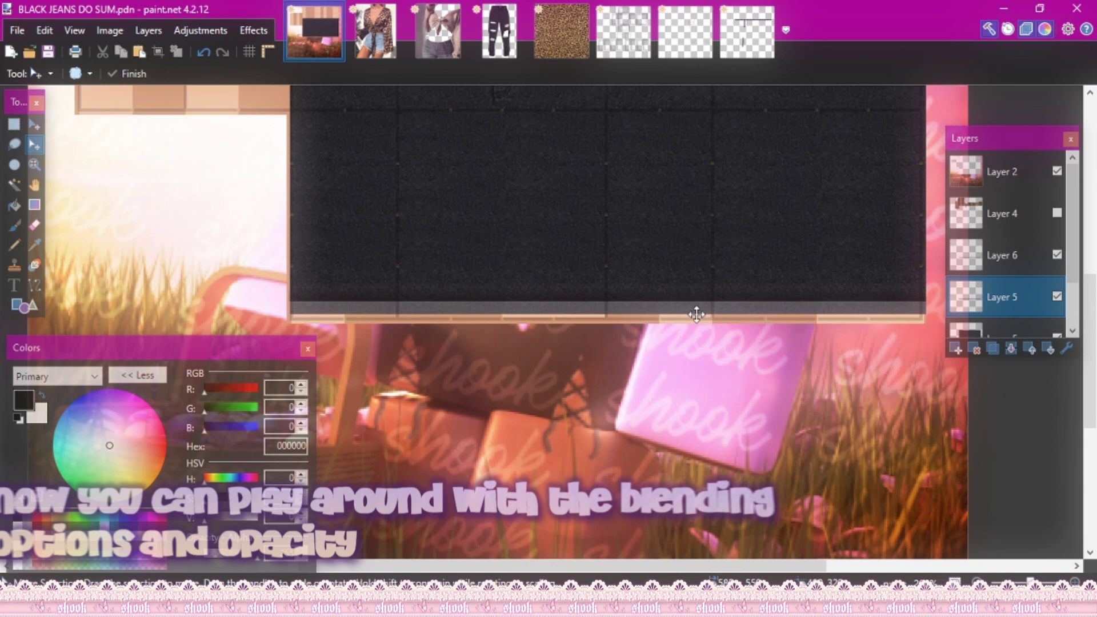
- Set the shadow layer's blend mode to Overlay and its opacity to 103
scroll(709, 366, up, 3)
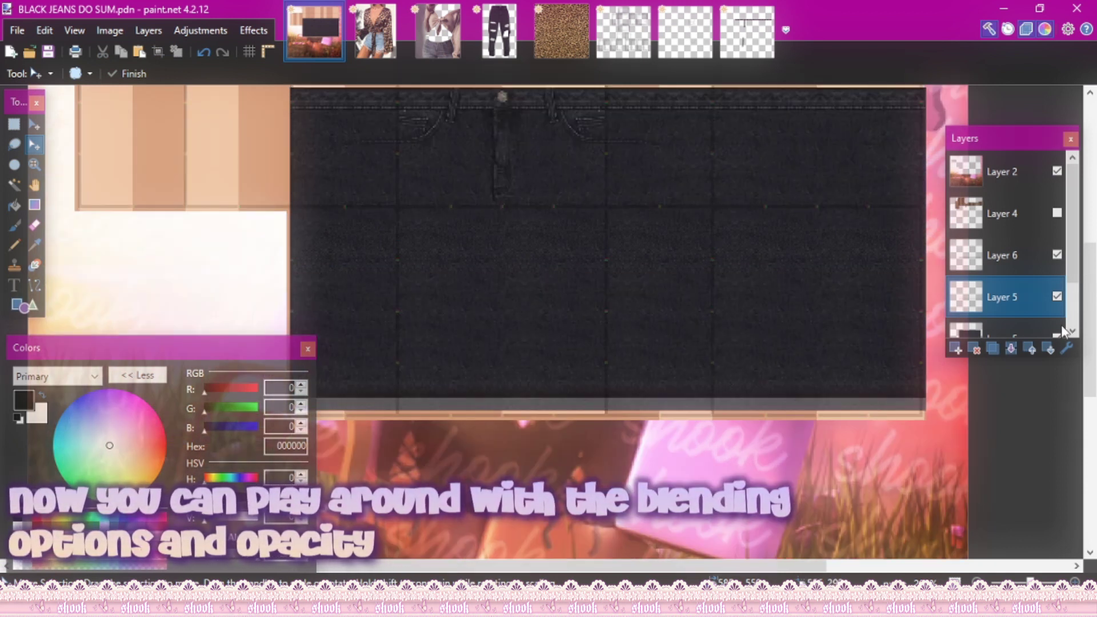
key(F4)
drag(513, 206, 824, 183)
click(756, 282)
click(748, 423)
mouse_move(793, 330)
mouse_down()
mouse_move(761, 329)
mouse_move(788, 328)
mouse_up()
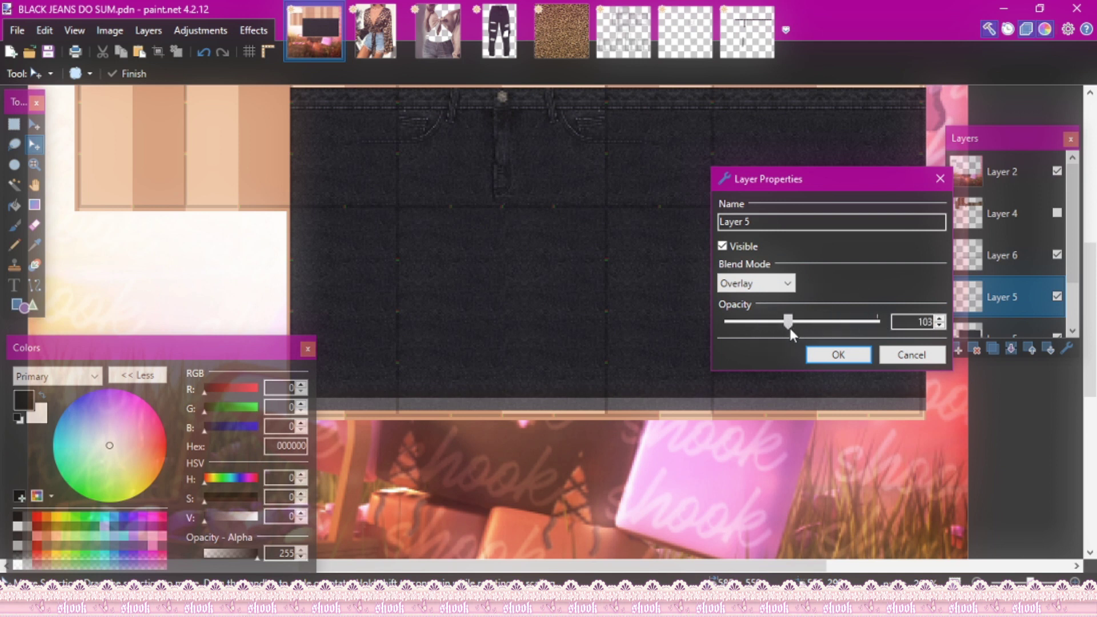
click(839, 356)
- Add a new layer above Layer 6 and set the rectangle outline shape to a brush width of 1
click(1002, 258)
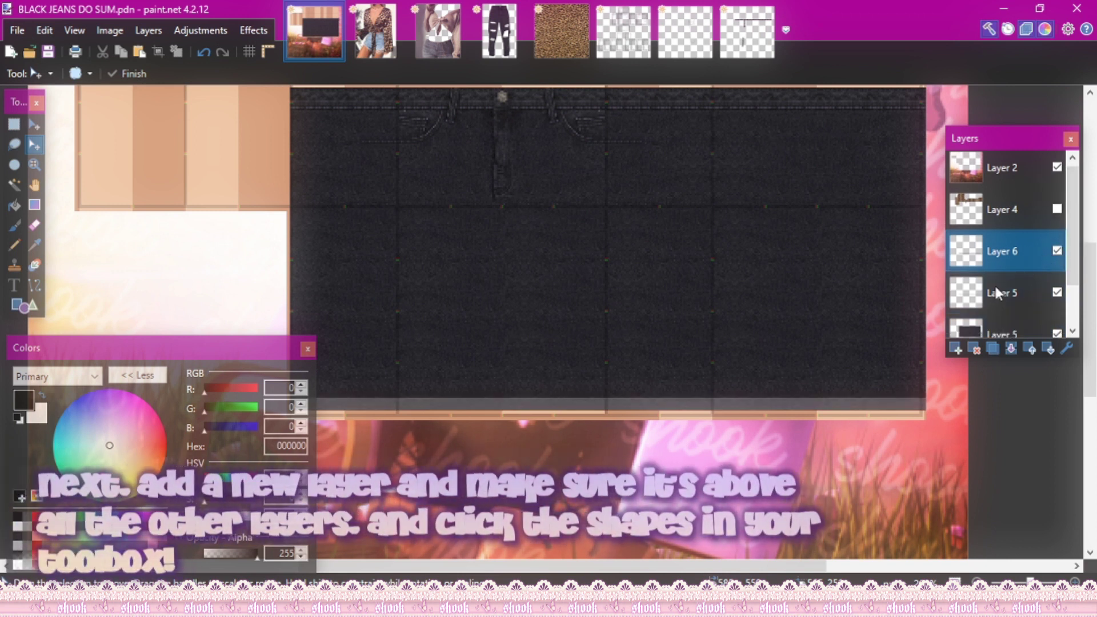
click(952, 349)
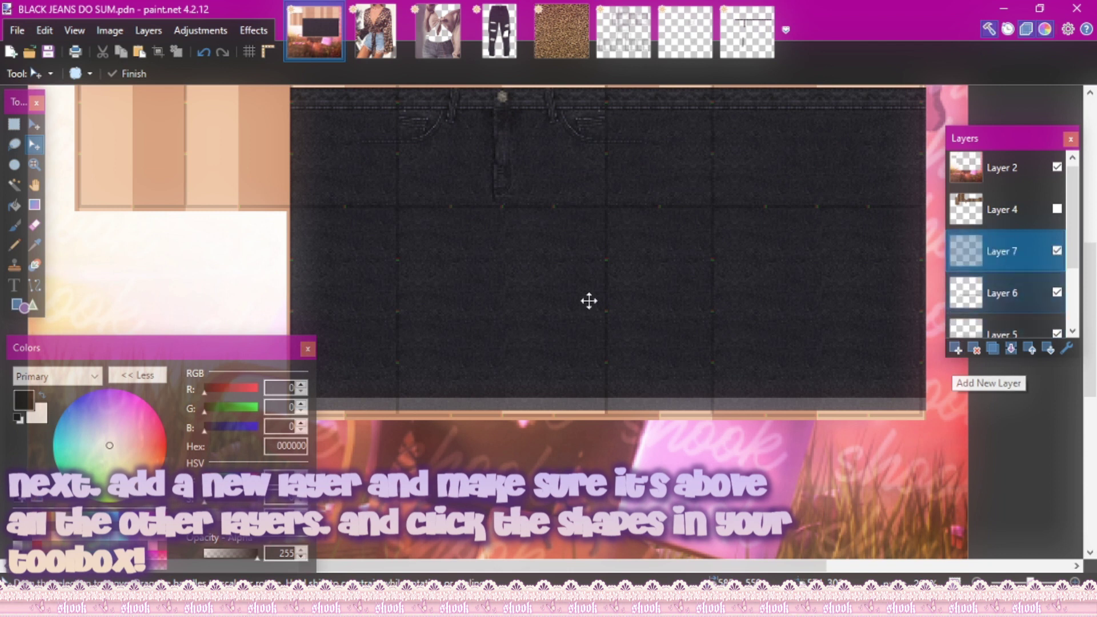
click(40, 304)
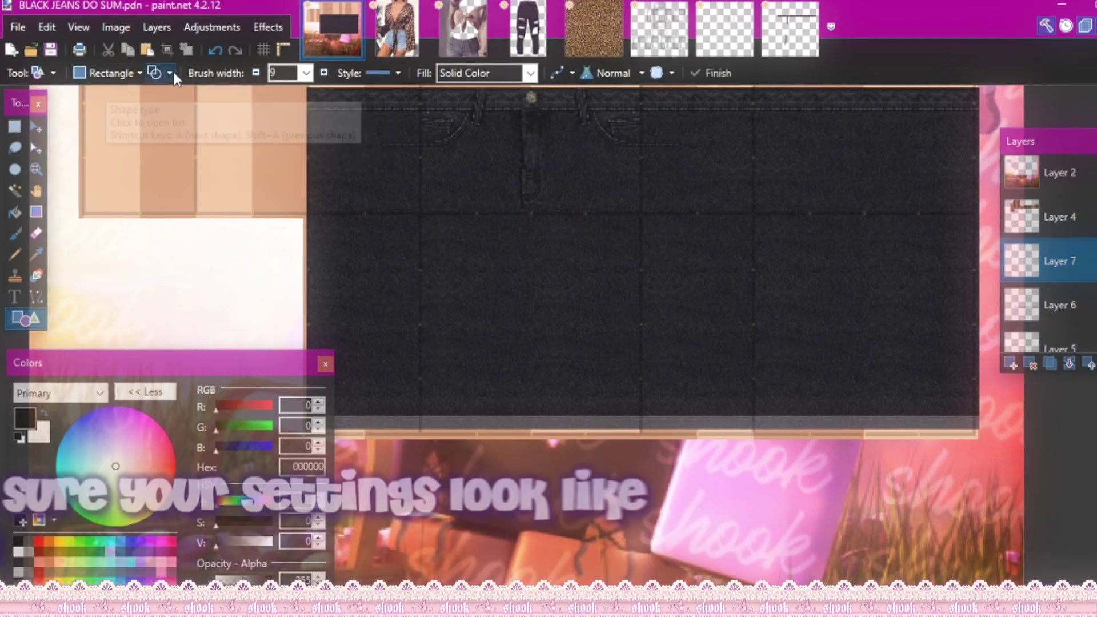
click(306, 73)
scroll(303, 124, up, 3)
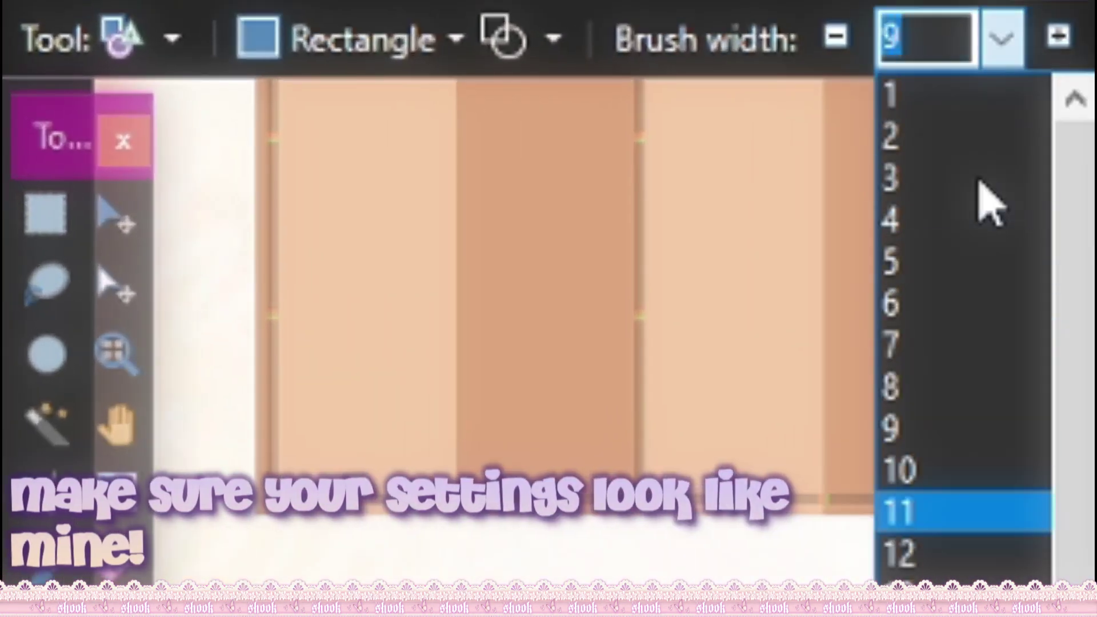
click(948, 100)
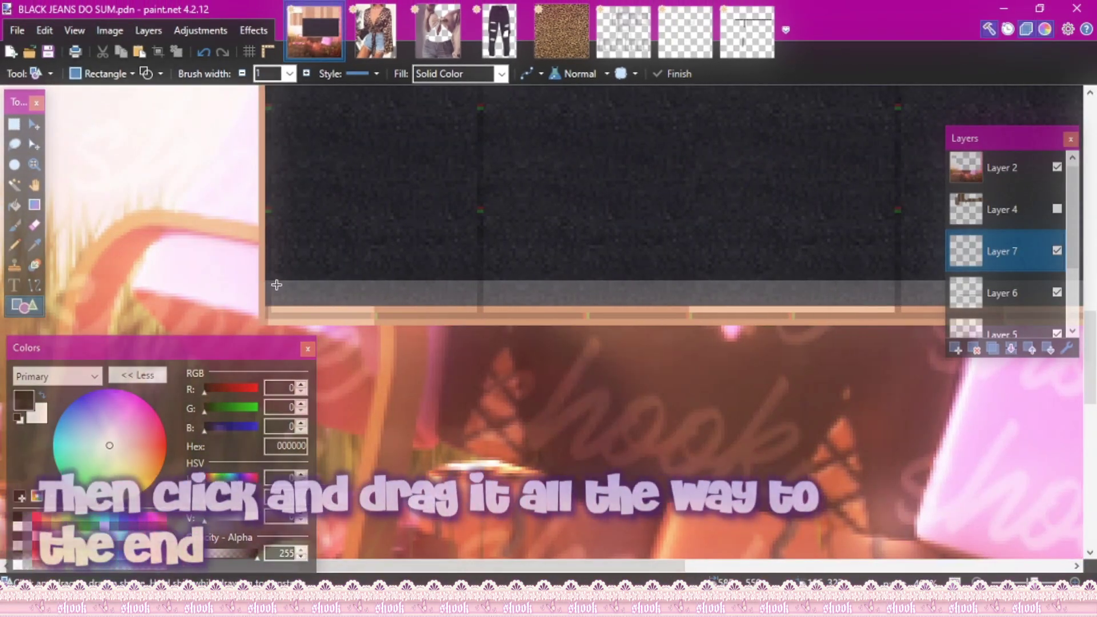
- Draw a thin black rectangle outline along the fold strip, spanning the full width of the legs
drag(946, 302, 1045, 302)
drag(742, 565, 785, 557)
drag(659, 566, 369, 518)
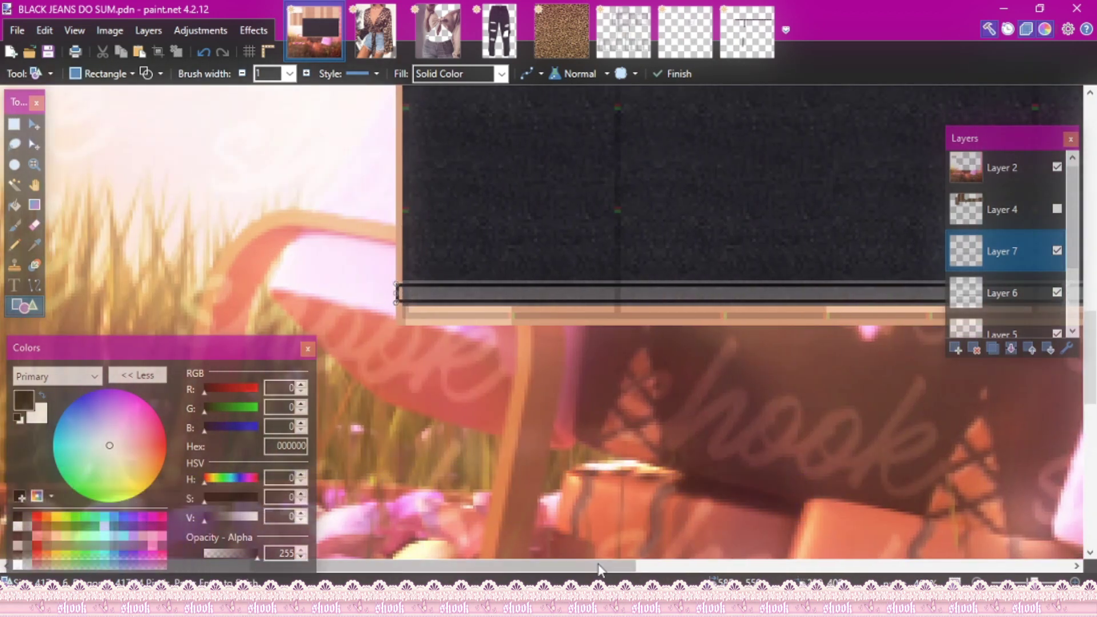
key(s)
drag(239, 181, 897, 485)
drag(806, 565, 521, 543)
click(977, 582)
click(977, 581)
drag(711, 566, 788, 563)
- Soften the fold's outline on Layer 7 with a Gaussian Blur of radius 1
click(252, 30)
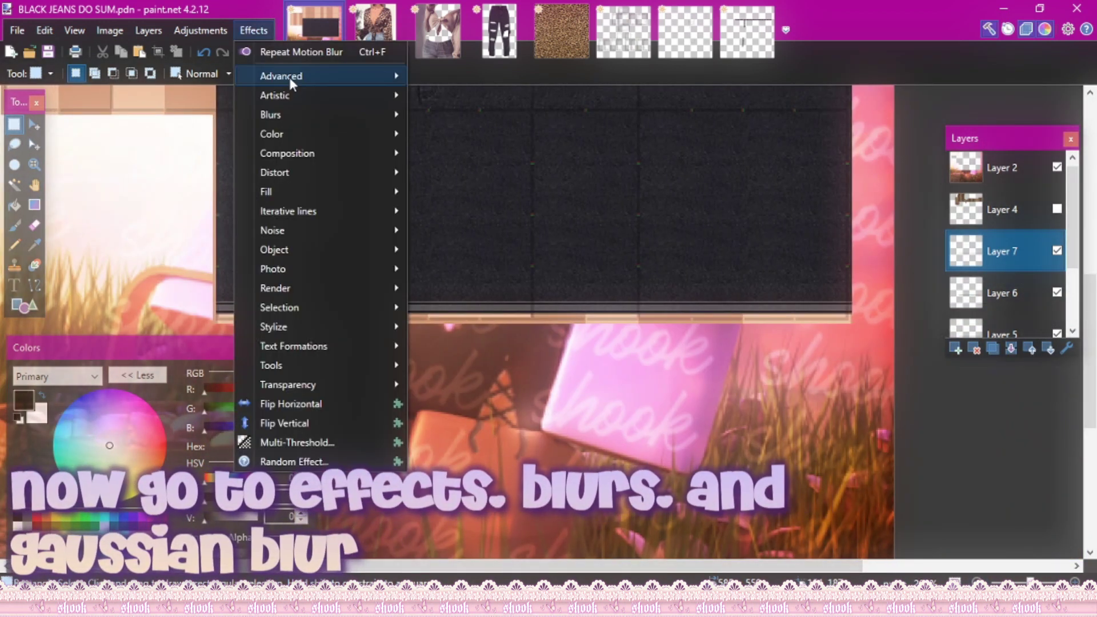
mouse_move(301, 112)
click(440, 151)
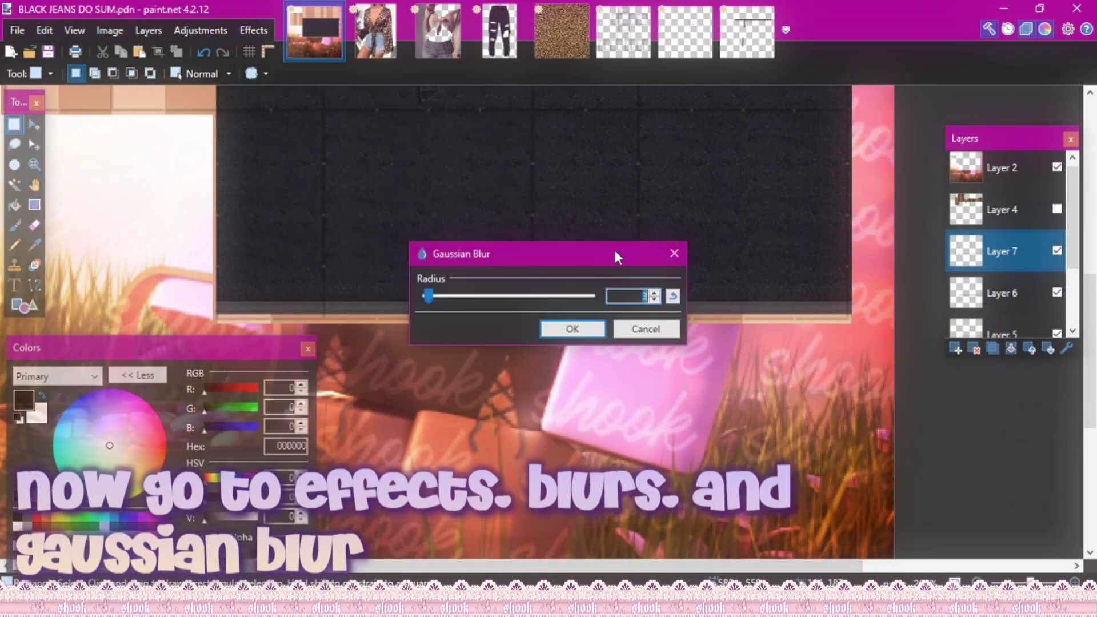
click(766, 280)
click(766, 280)
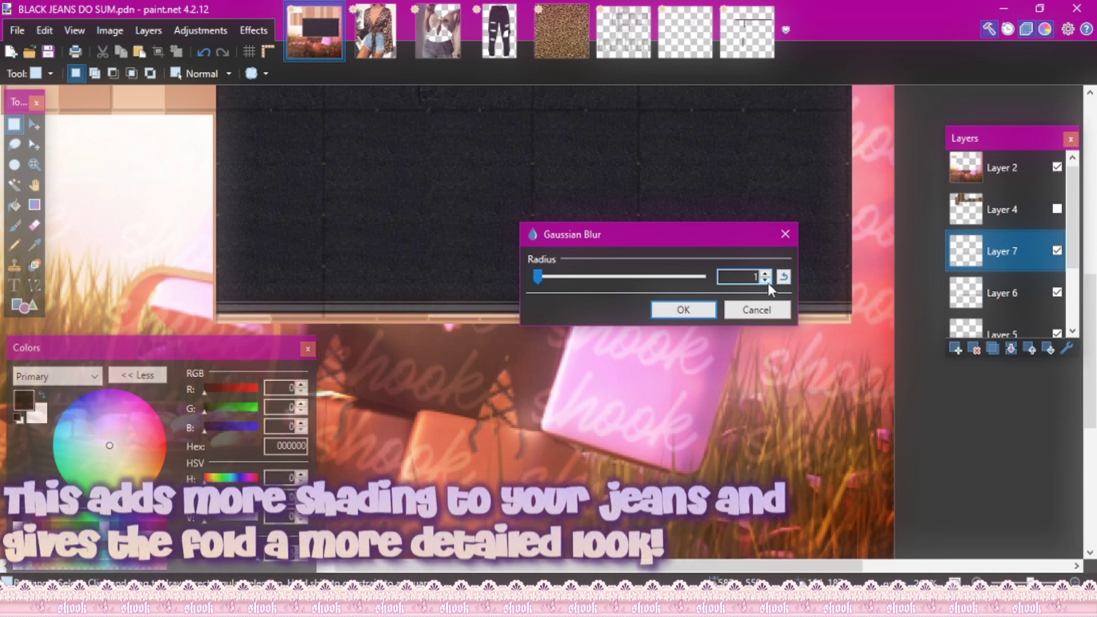
click(698, 309)
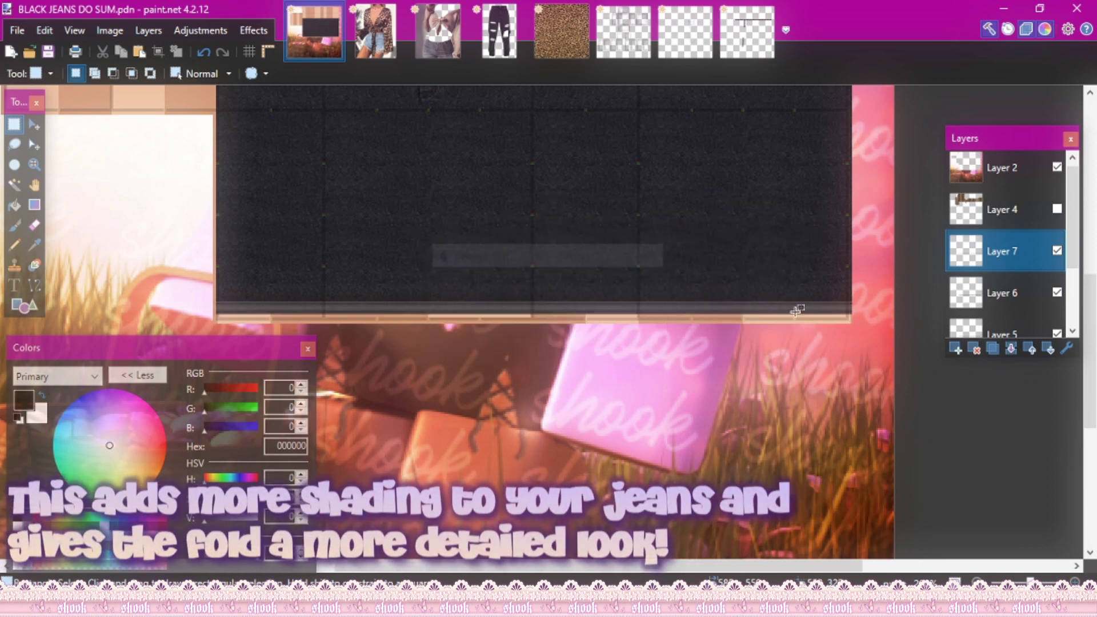
- Set the fold outline layer, Layer 7, to the Overlay blend mode and lower its opacity to about 160
click(1067, 349)
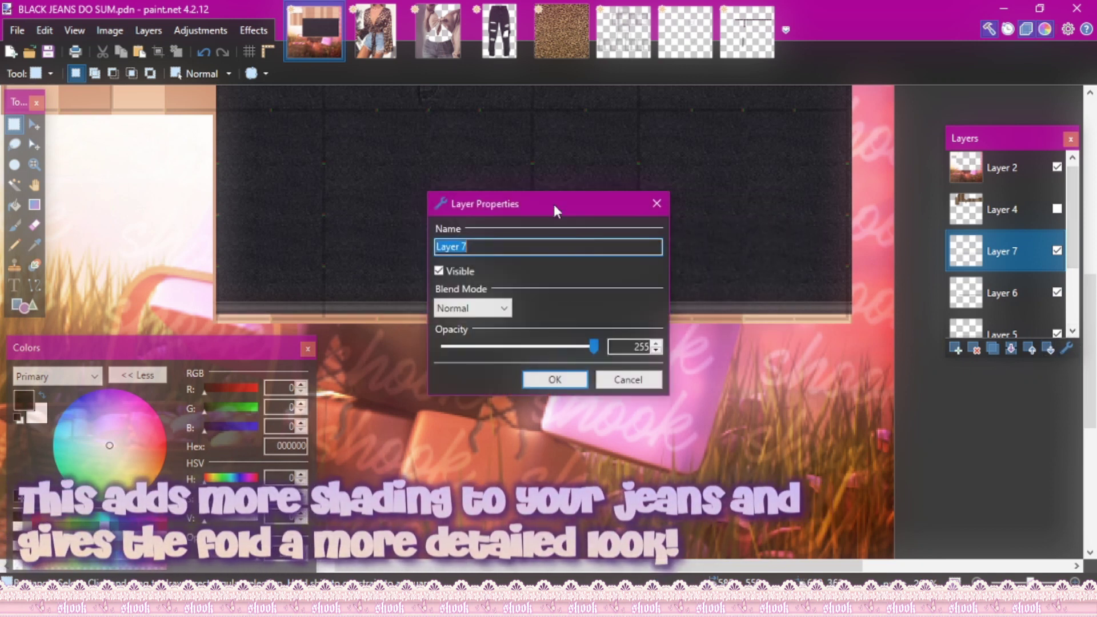
drag(553, 201, 796, 217)
click(708, 324)
click(700, 378)
drag(830, 362, 767, 362)
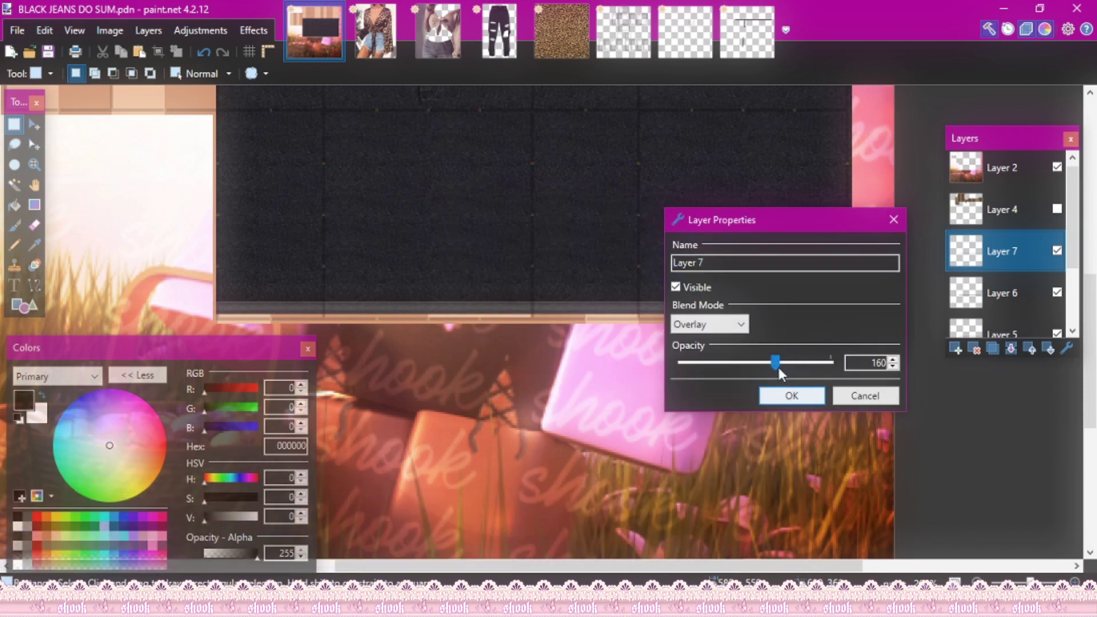
click(791, 395)
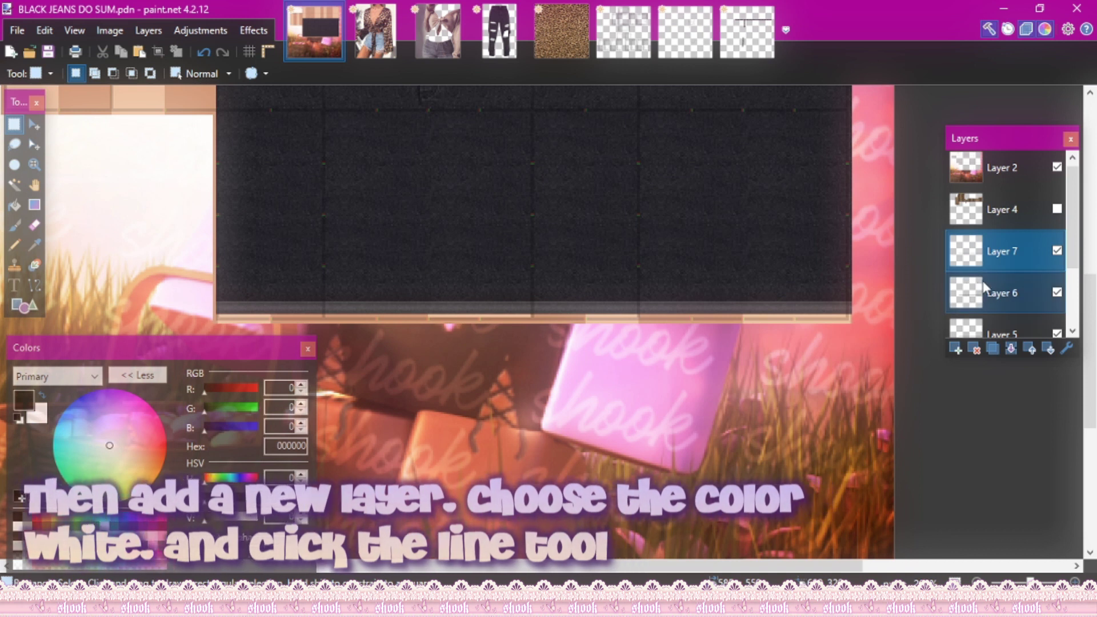
- Add a layer above Layer 7 and draw a thin white horizontal line along the fold strip across the full width of the legs
click(956, 349)
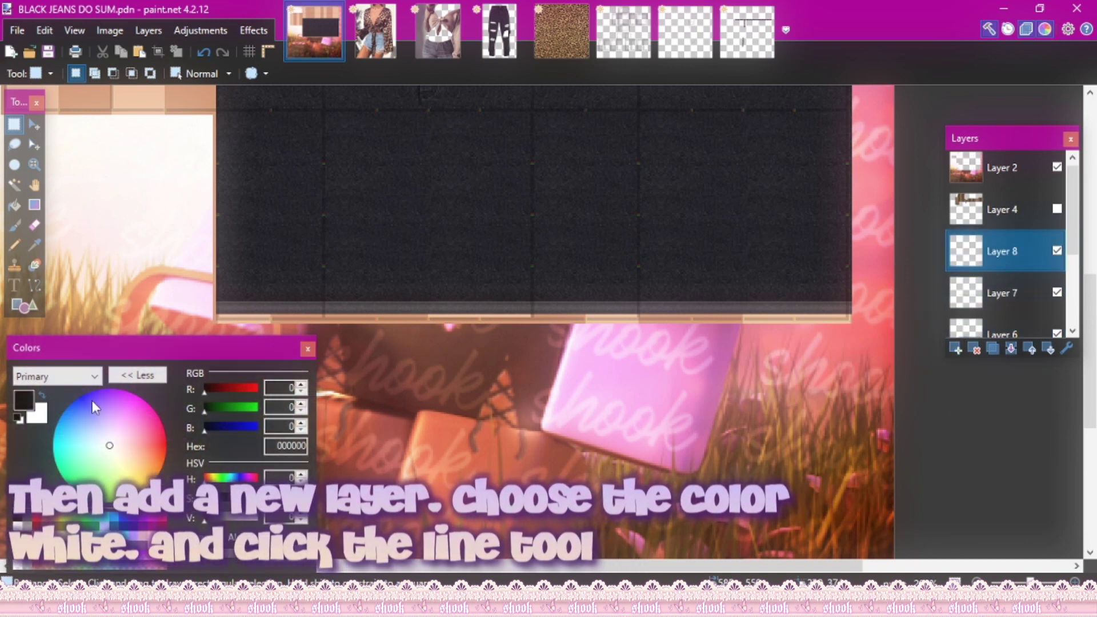
click(34, 286)
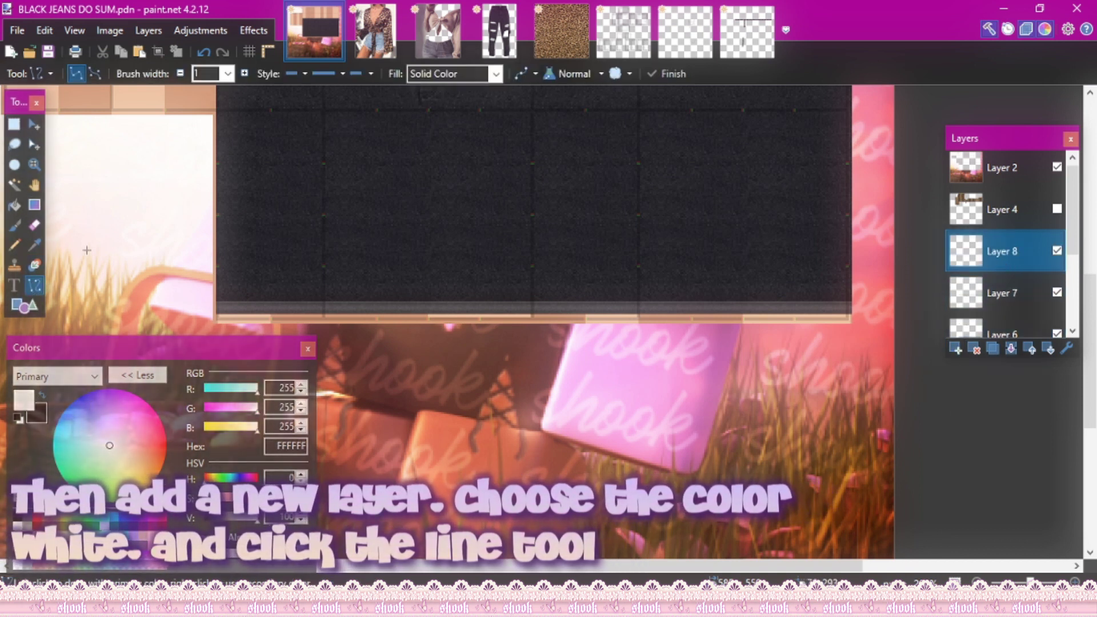
scroll(477, 322, up, 2)
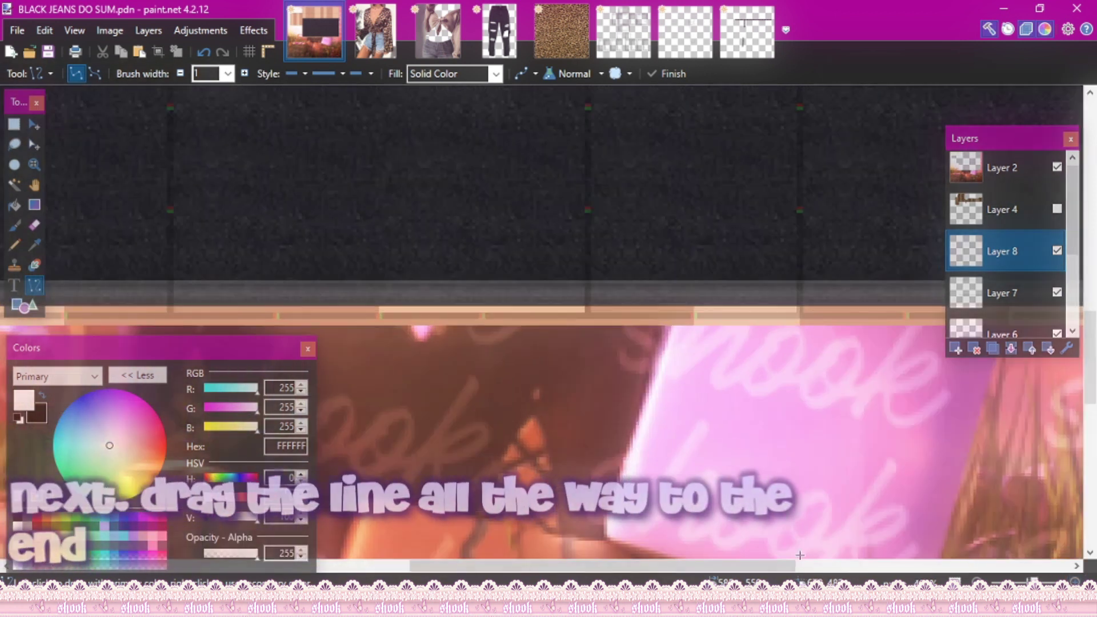
drag(660, 566, 517, 562)
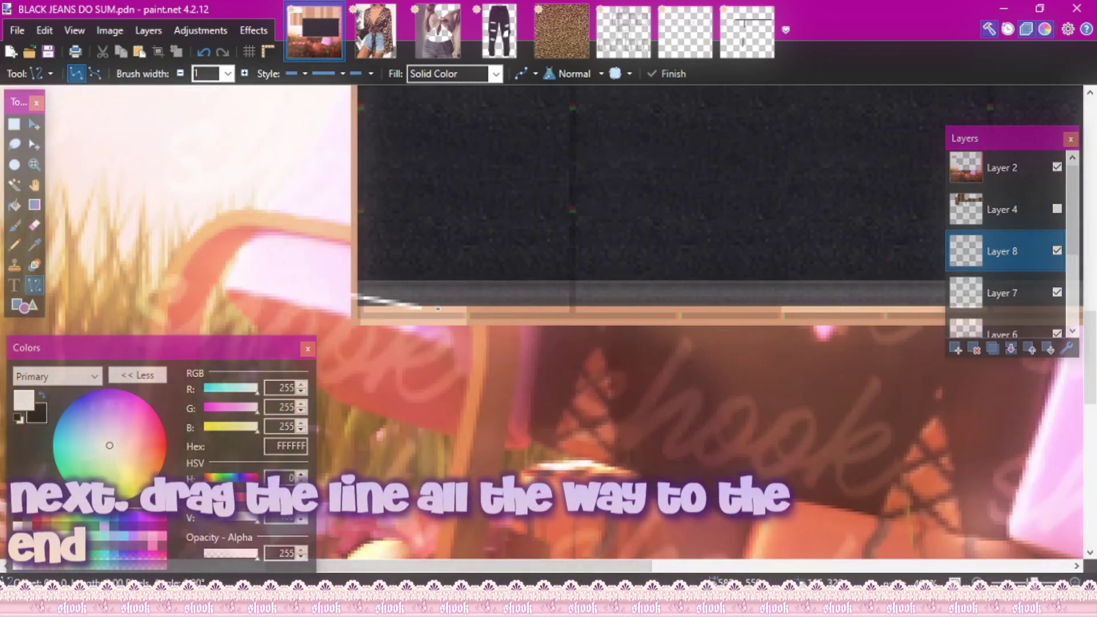
drag(1021, 303, 1079, 292)
drag(800, 566, 582, 569)
key(s)
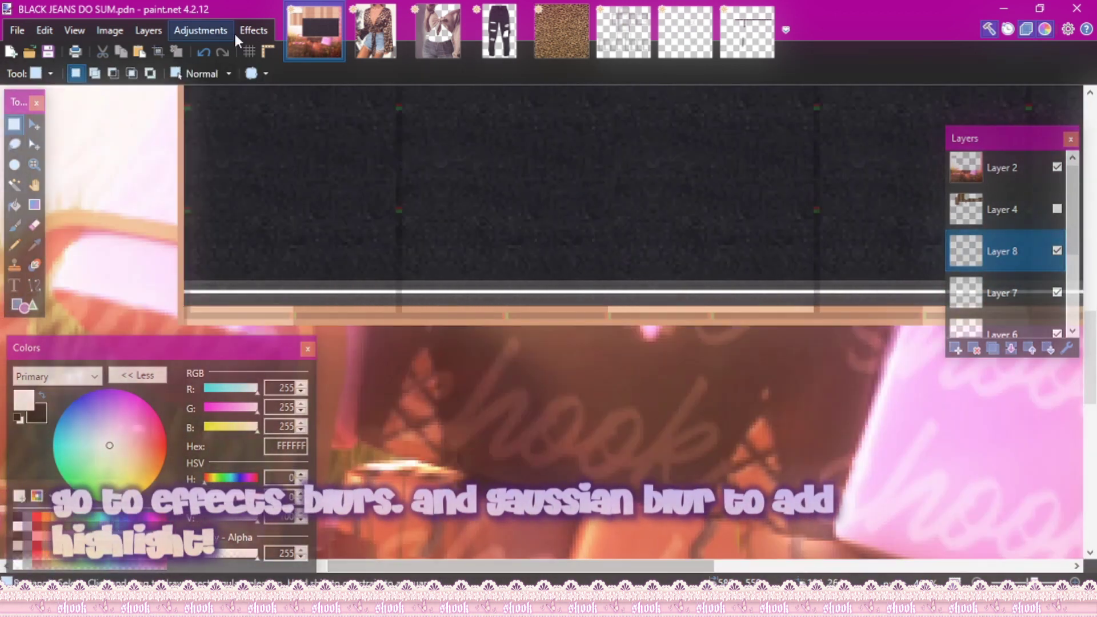
- Repeat the Gaussian Blur on the white highlight line and set Layer 8's blend mode to Overlay
click(253, 31)
click(271, 48)
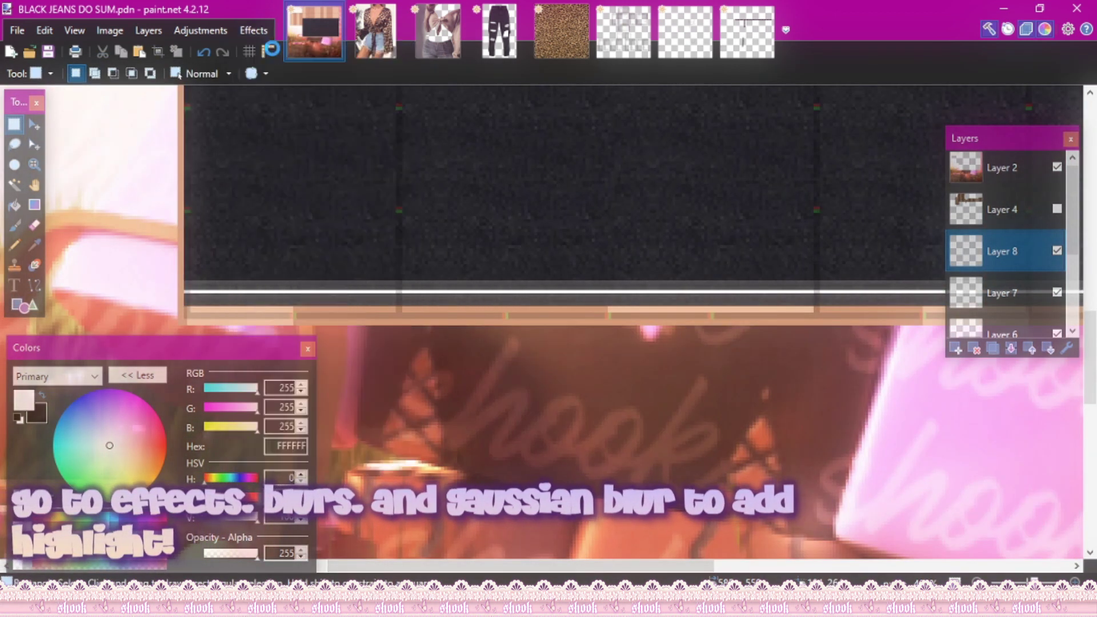
click(1067, 350)
click(489, 428)
drag(548, 204, 729, 140)
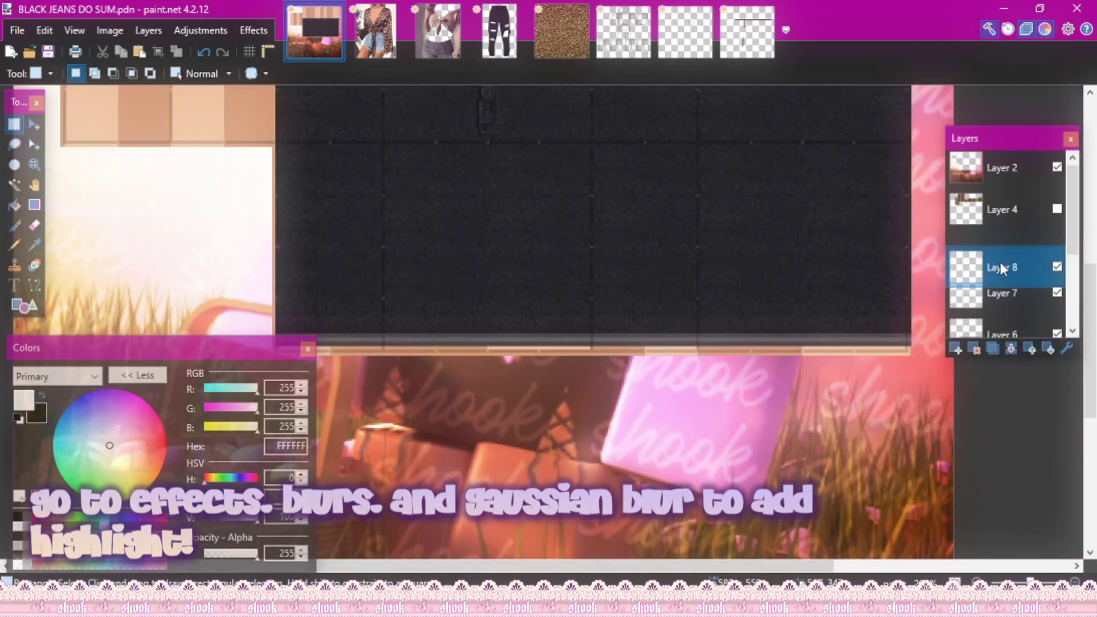
- Move Layer 8 below Layer 7 and set its opacity to 85
drag(1001, 265, 1003, 293)
click(1067, 349)
drag(571, 203, 784, 212)
drag(772, 353, 708, 355)
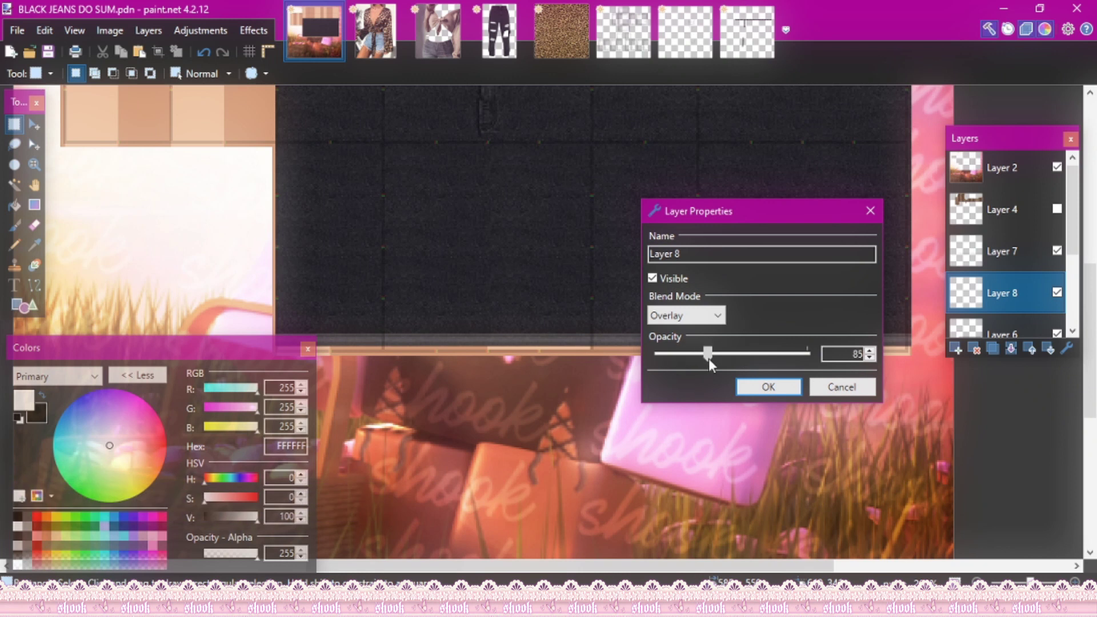
click(768, 387)
- Reduce the opacity of the fold outline on Layer 7 further
double_click(1002, 251)
drag(572, 203, 777, 198)
drag(751, 340, 700, 340)
click(743, 374)
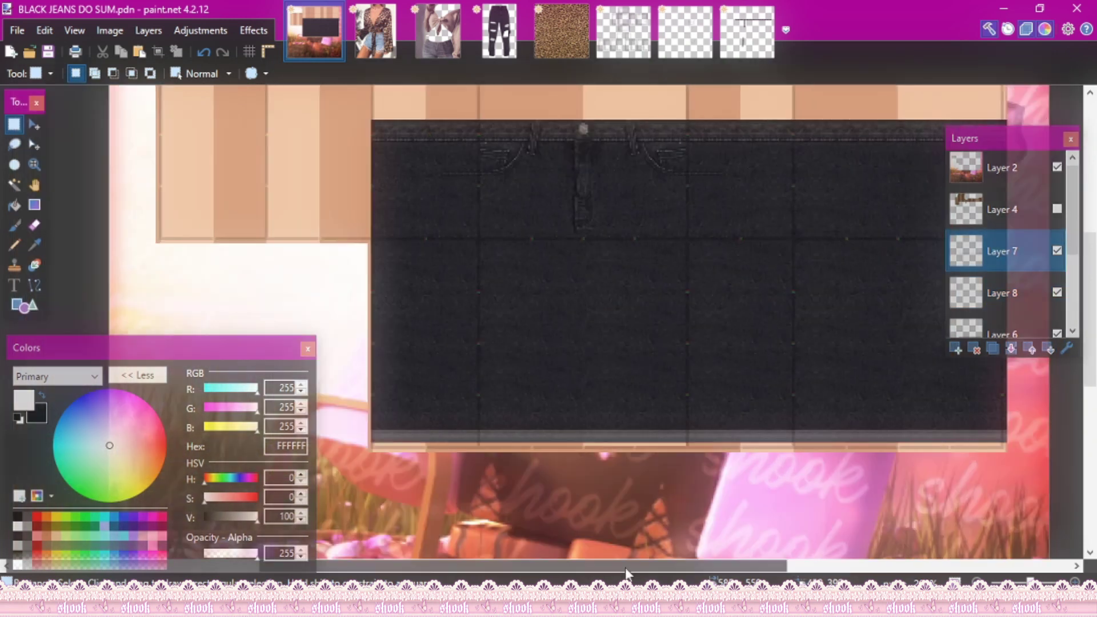
- Add a layer above Layer 7 and draw a thin black horizontal line along the lower edge of the jeans' waistband
click(958, 350)
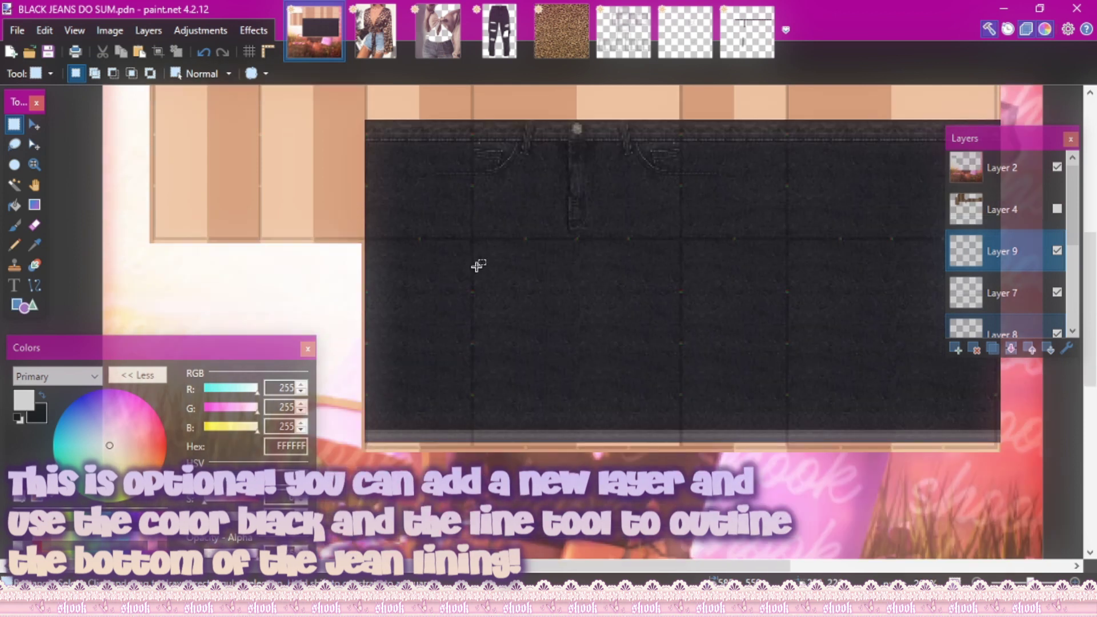
click(34, 287)
click(42, 395)
scroll(590, 340, up, 3)
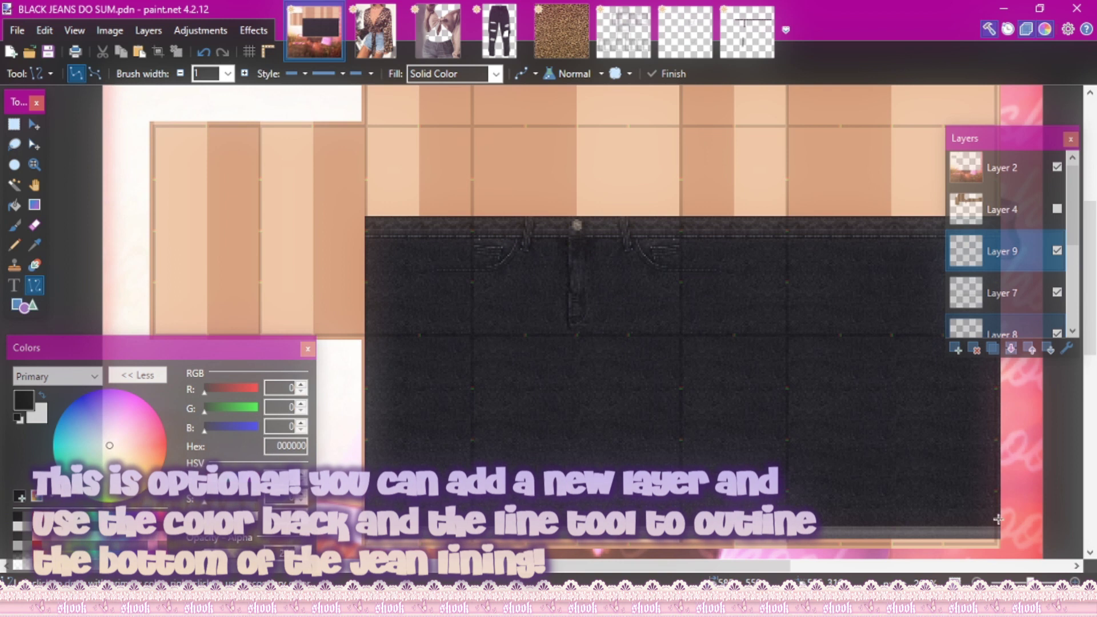
scroll(718, 392, up, 2)
scroll(318, 275, up, 2)
mouse_move(167, 247)
mouse_down()
mouse_move(783, 231)
mouse_move(1067, 246)
mouse_up()
drag(761, 565, 591, 533)
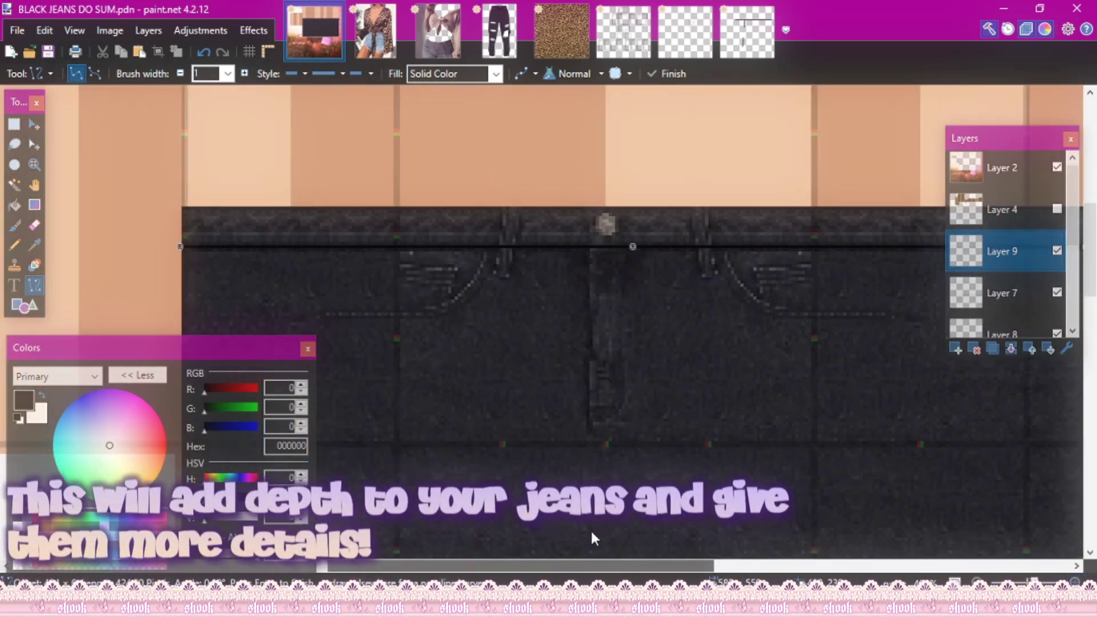
- Duplicate the black waistband line and place the copy along the waistband's top edge
click(14, 124)
drag(172, 244, 1067, 336)
click(960, 552)
scroll(509, 316, down, 1)
drag(760, 566, 617, 566)
drag(170, 260, 1072, 275)
click(35, 124)
drag(766, 565, 666, 528)
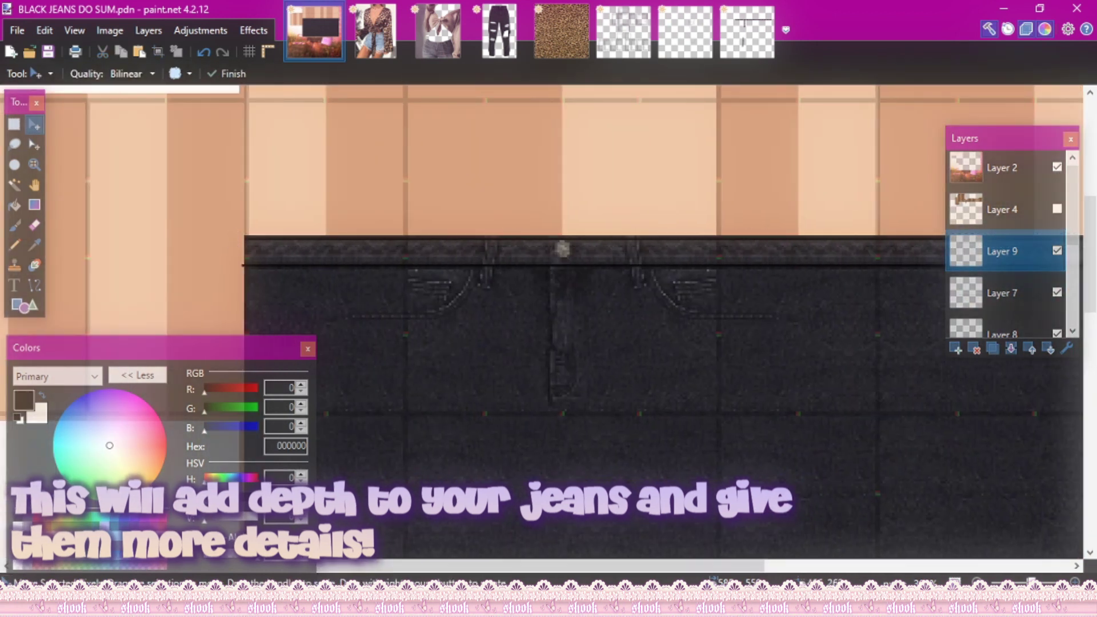
- Select the narrow area just outside the left edge of the jeans where the waistband line overhangs
scroll(541, 321, up, 3)
drag(516, 565, 485, 523)
click(14, 124)
scroll(110, 154, down, 1)
drag(111, 154, 143, 267)
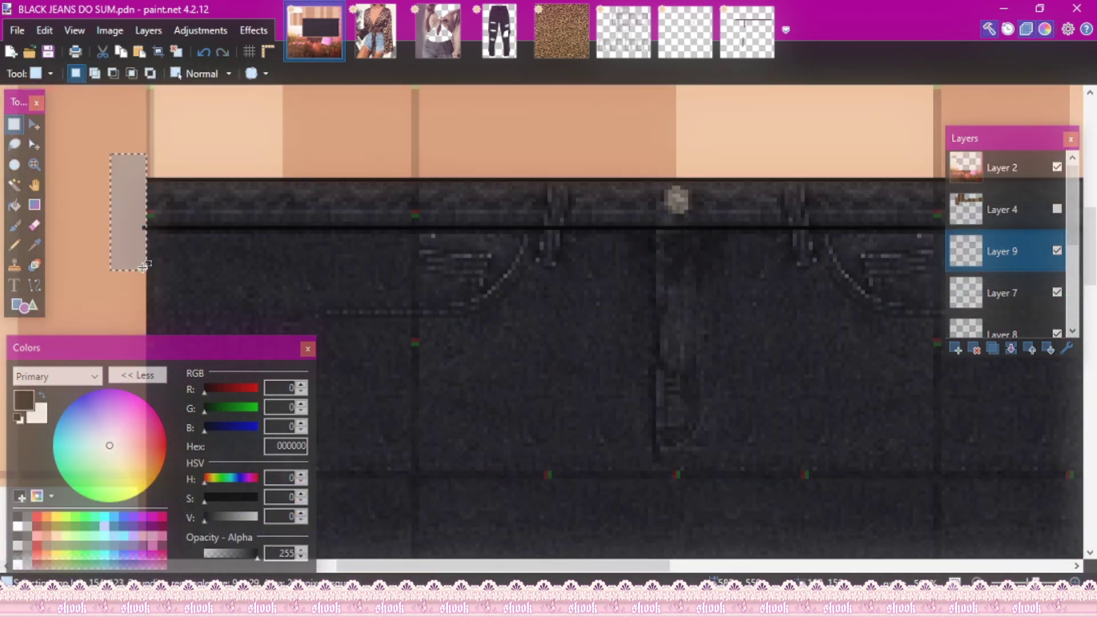
- Erase the black waistband line where it crosses the belt loops, using an eraser width of 3
scroll(143, 266, right, 2)
key(e)
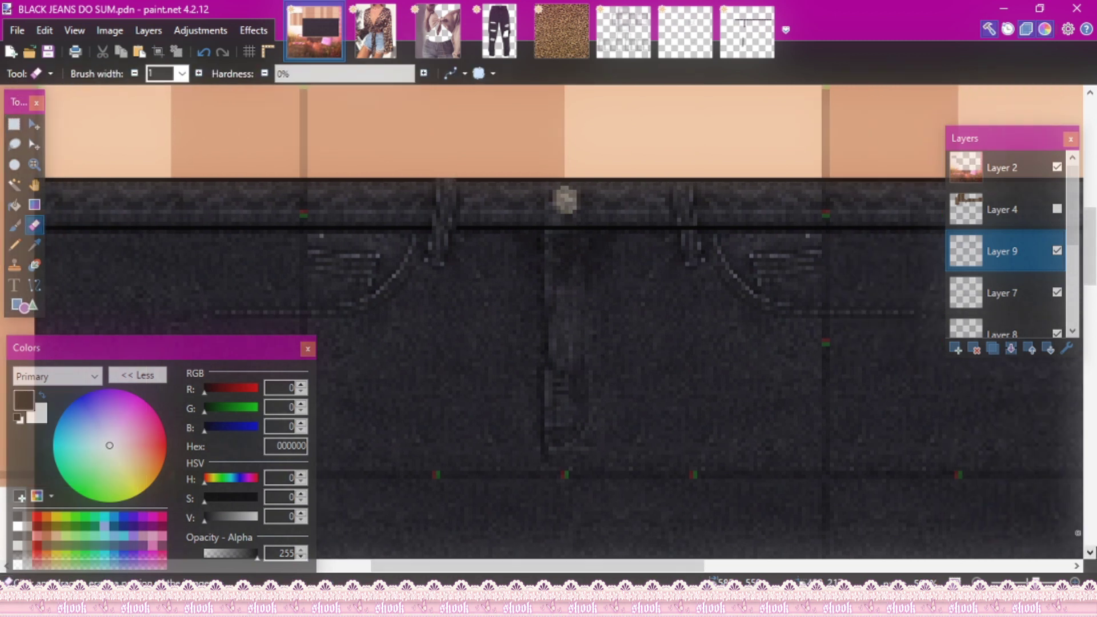
scroll(542, 320, up, 3)
click(181, 74)
click(166, 101)
scroll(750, 283, down, 2)
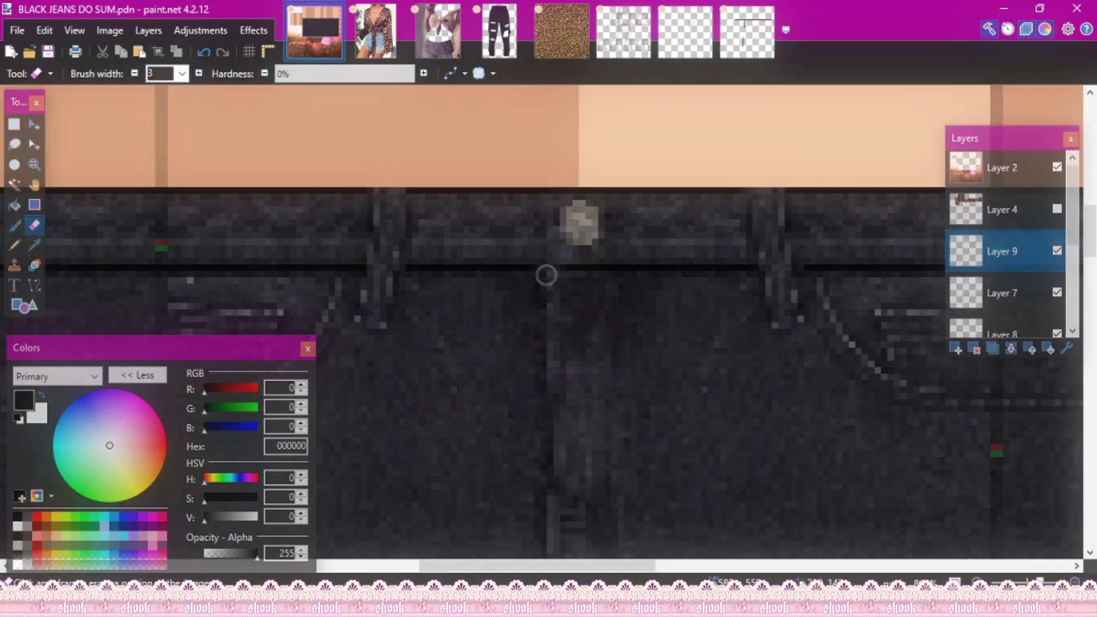
- Draw a thin black vertical line down the left edge of the fly, starting at the waistband line
key(o)
drag(537, 269, 544, 333)
scroll(549, 360, down, 3)
mouse_move(536, 267)
mouse_down()
mouse_move(548, 360)
mouse_move(549, 339)
mouse_up()
scroll(543, 286, up, 2)
scroll(551, 435, down, 2)
scroll(531, 517, up, 2)
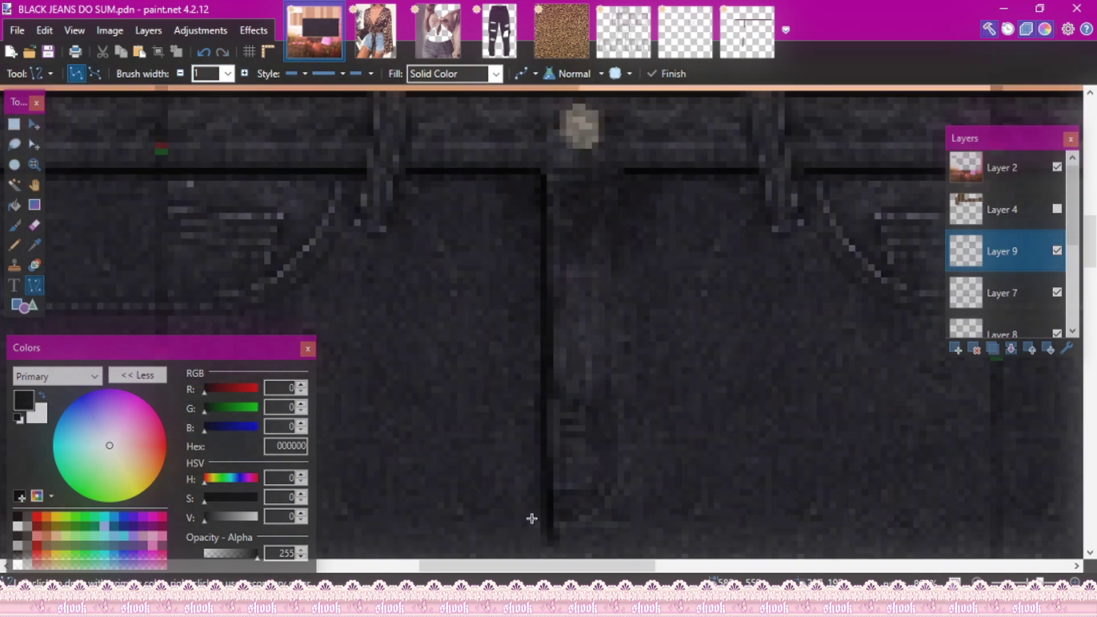
- Draw a black line curved along the left front pocket's stitching, from the waistband out towards the side
scroll(531, 516, left, 3)
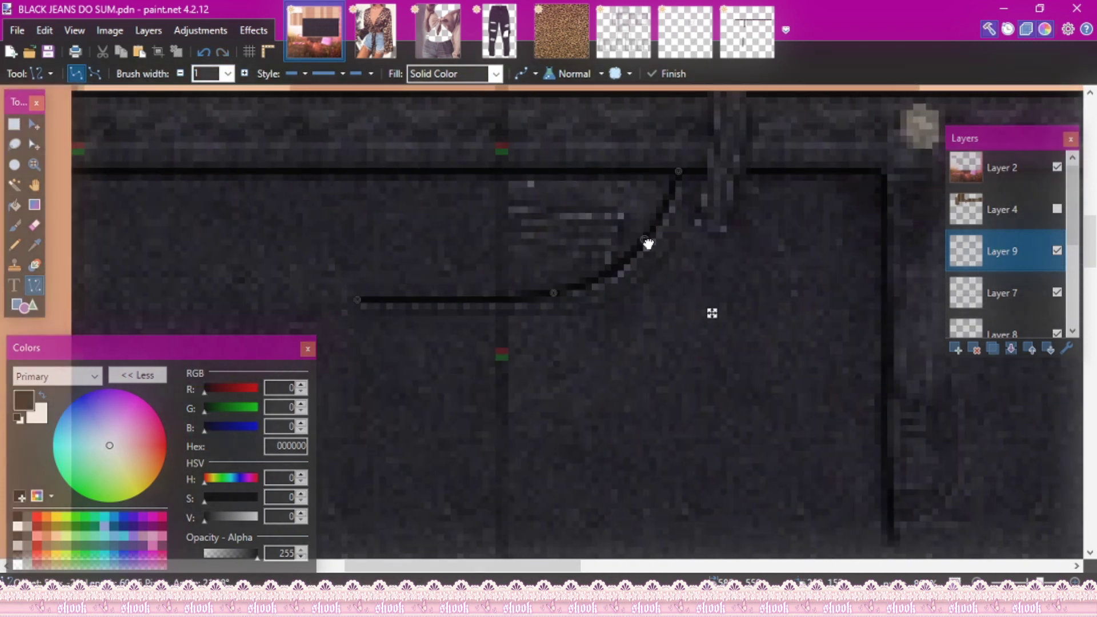
key(ctrl+minus)
key(ctrl+minus)
key(ctrl+minus)
- Copy the left pocket outline, flip the copy horizontally and align it with the right pocket
click(13, 124)
drag(257, 134, 733, 453)
key(ctrl+c)
key(ctrl+v)
drag(406, 345, 659, 345)
click(253, 30)
click(353, 407)
drag(729, 367, 701, 366)
drag(655, 566, 805, 565)
key(ctrl+d)
- Copy and paste a narrow vertical section of the outline on Layer 9
click(14, 124)
drag(412, 233, 457, 343)
key(ctrl+c)
key(ctrl+v)
key(ctrl+minus)
key(ctrl+minus)
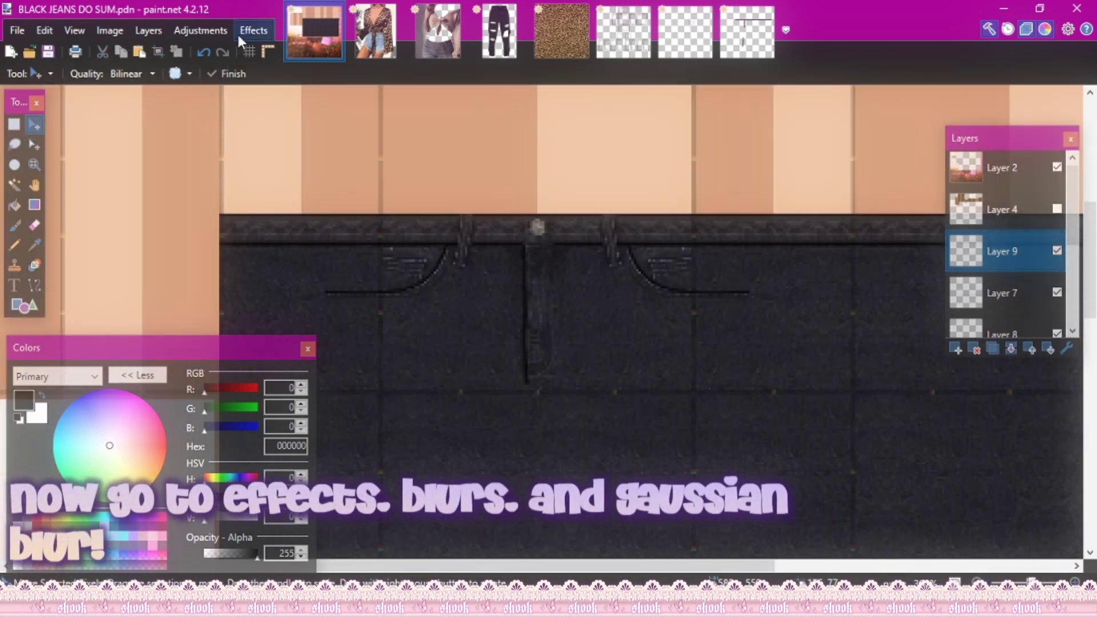
- Soften the waistband, fly and pocket outlines on Layer 9 with a Gaussian Blur of radius 2
click(250, 32)
mouse_move(317, 125)
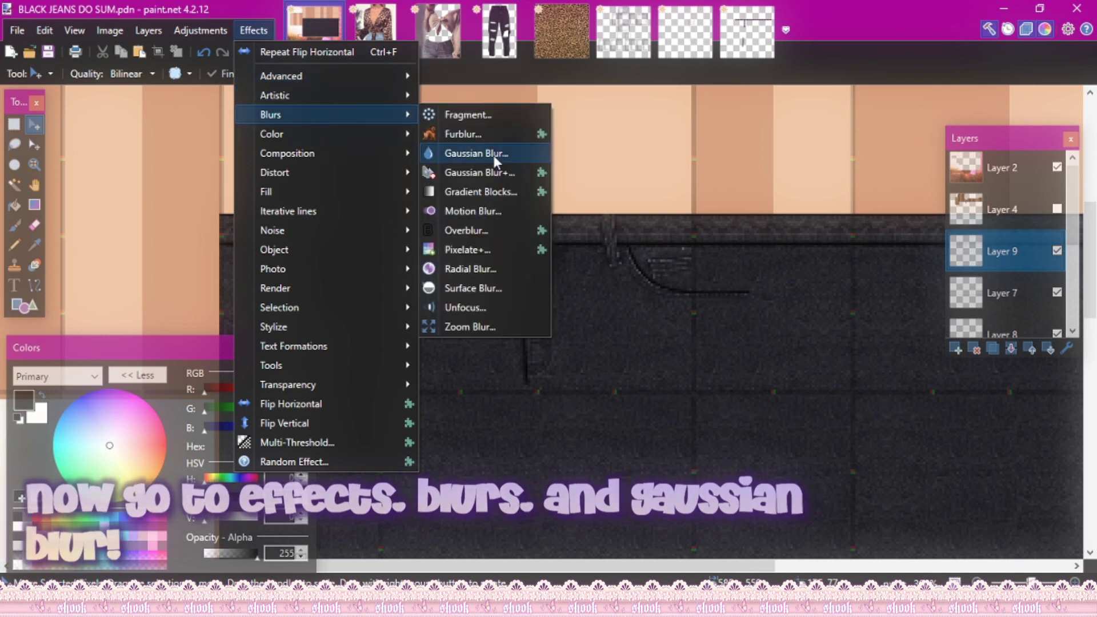
click(494, 156)
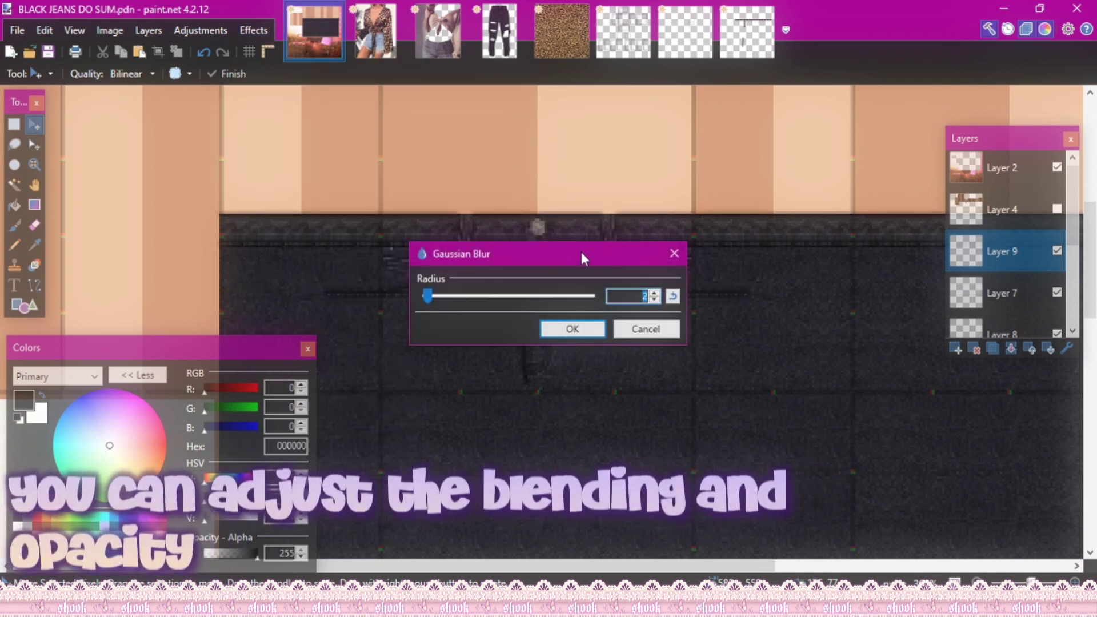
drag(582, 257, 809, 305)
click(799, 377)
- Set Layer 9's blend mode to Overlay and lower its opacity slightly
click(1066, 348)
click(480, 309)
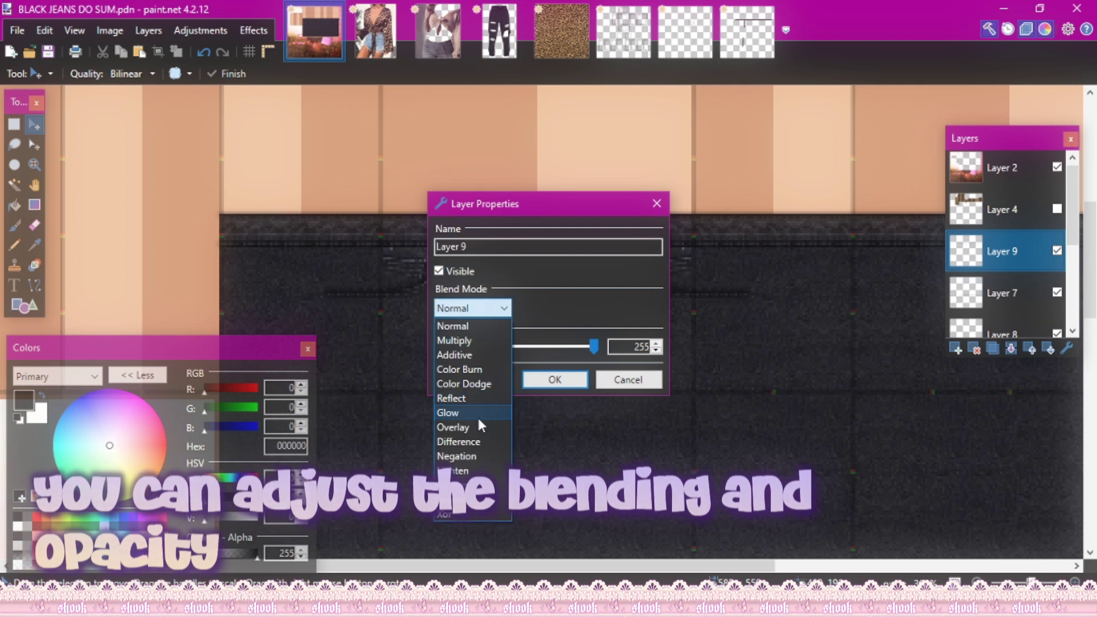
click(480, 425)
drag(572, 205, 811, 205)
drag(831, 346, 812, 349)
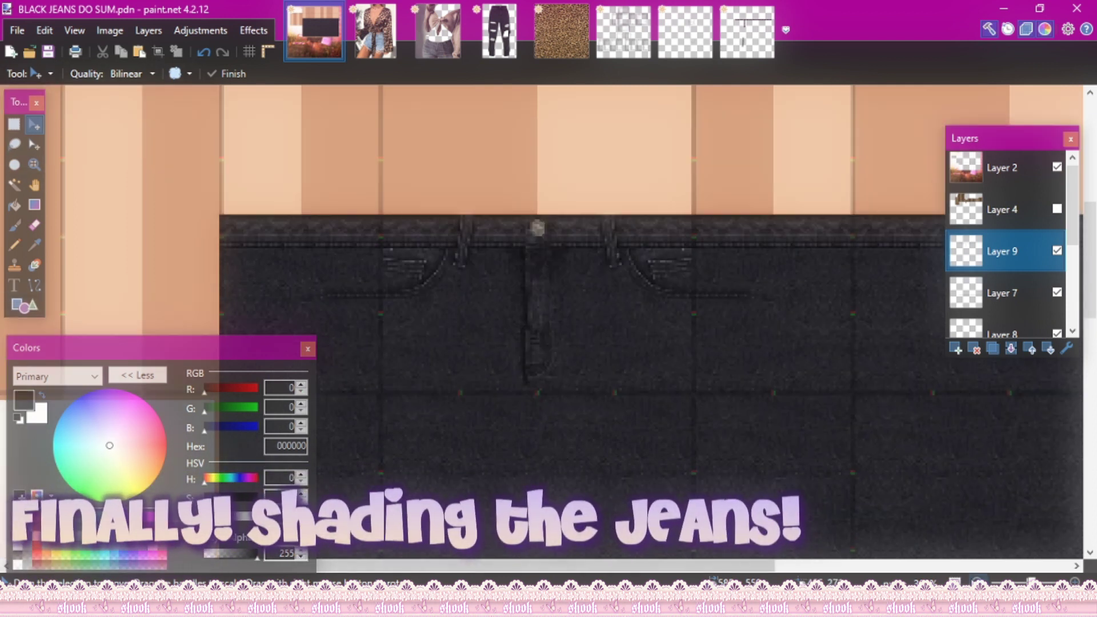
- Add a new layer above Layer 9 for the jeans' shading
click(977, 582)
scroll(863, 439, down, 1)
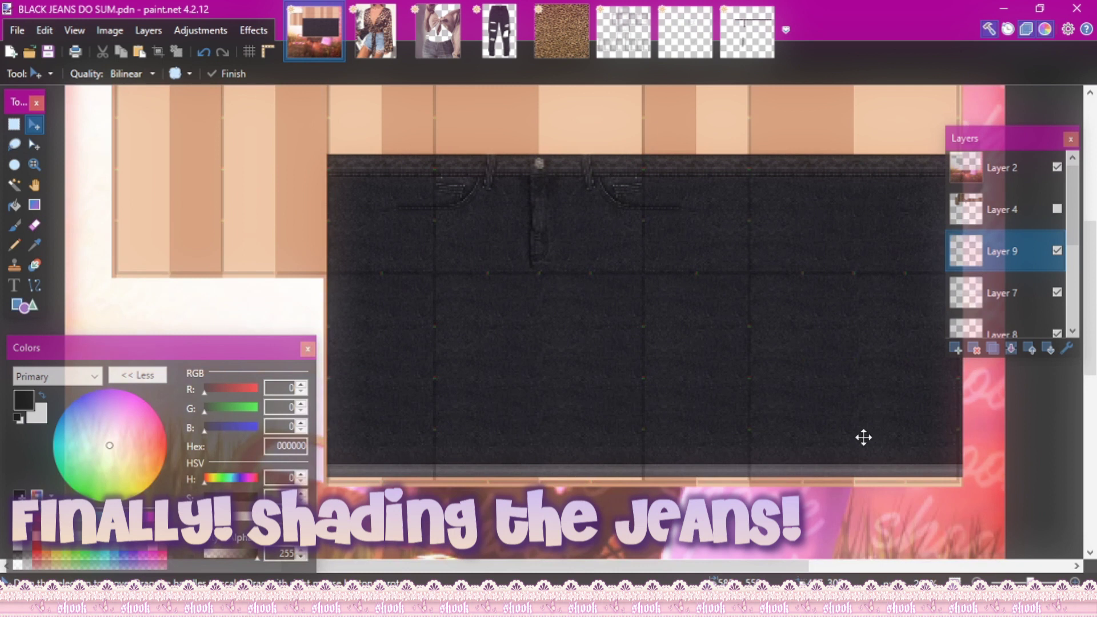
click(954, 349)
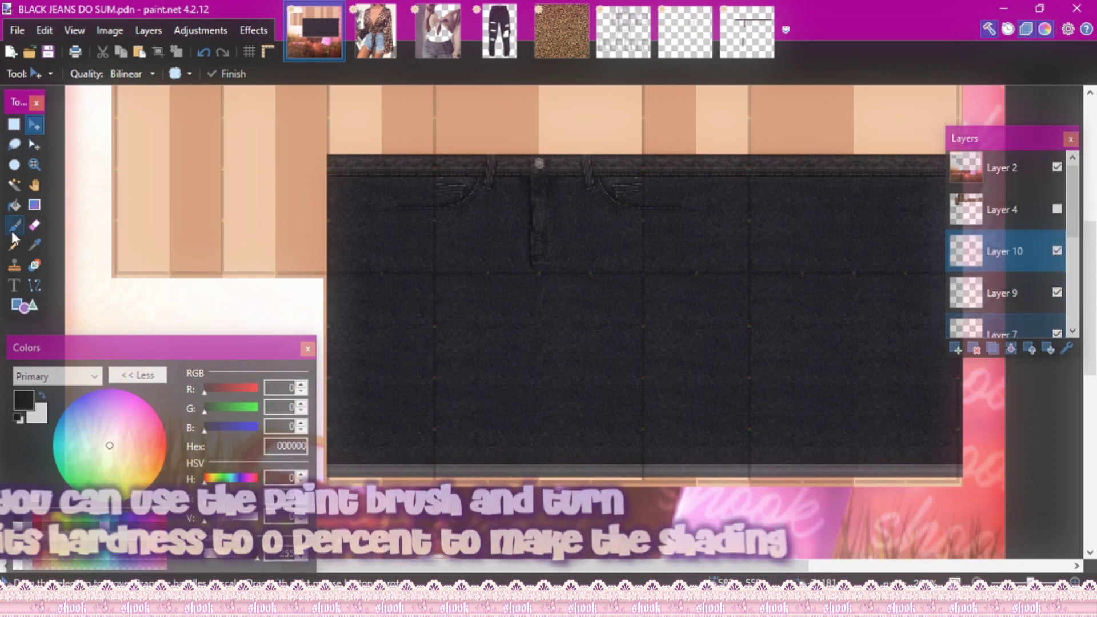
- Try painting soft black vertical shading strokes down the leg seams with a brush width of 25, and undo them
key(b)
click(182, 74)
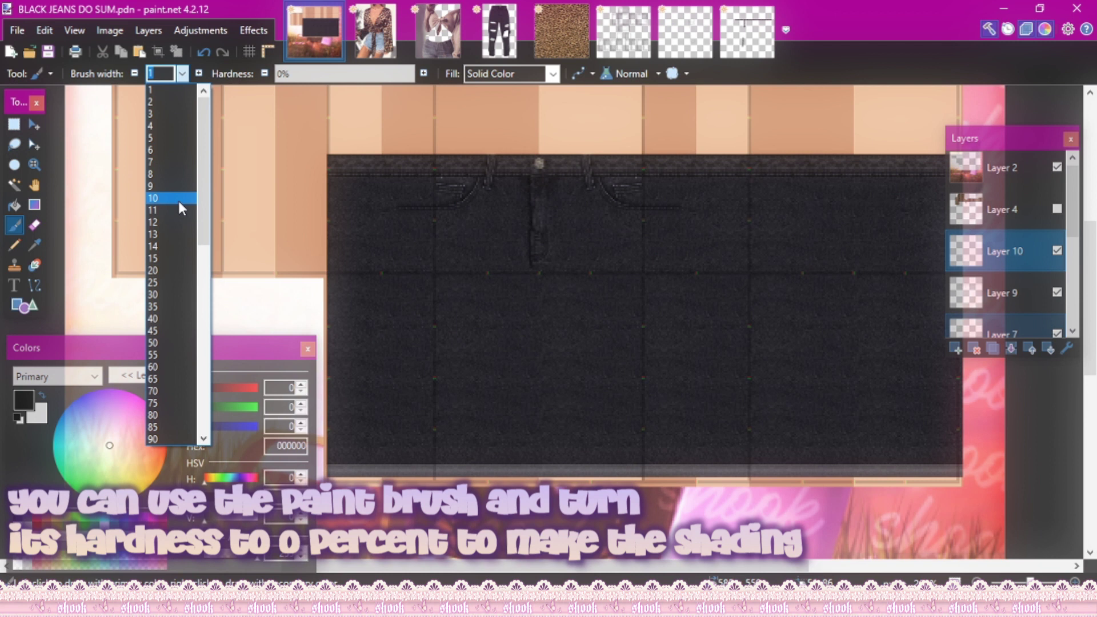
click(177, 198)
click(181, 74)
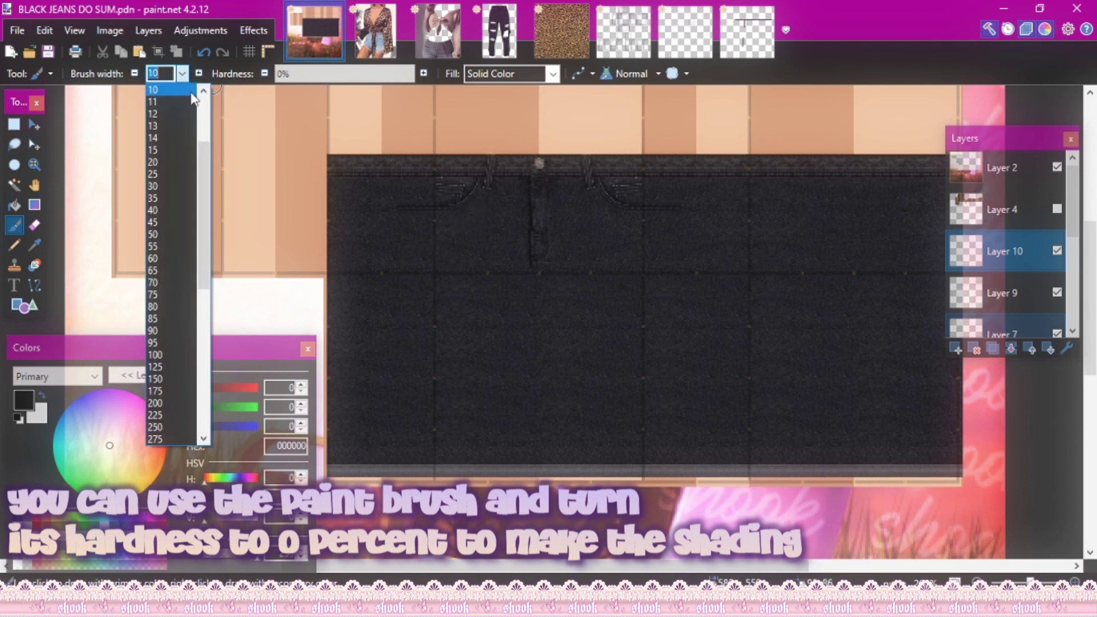
click(183, 175)
mouse_move(435, 164)
mouse_down()
mouse_move(445, 320)
mouse_move(436, 269)
mouse_up()
click(204, 53)
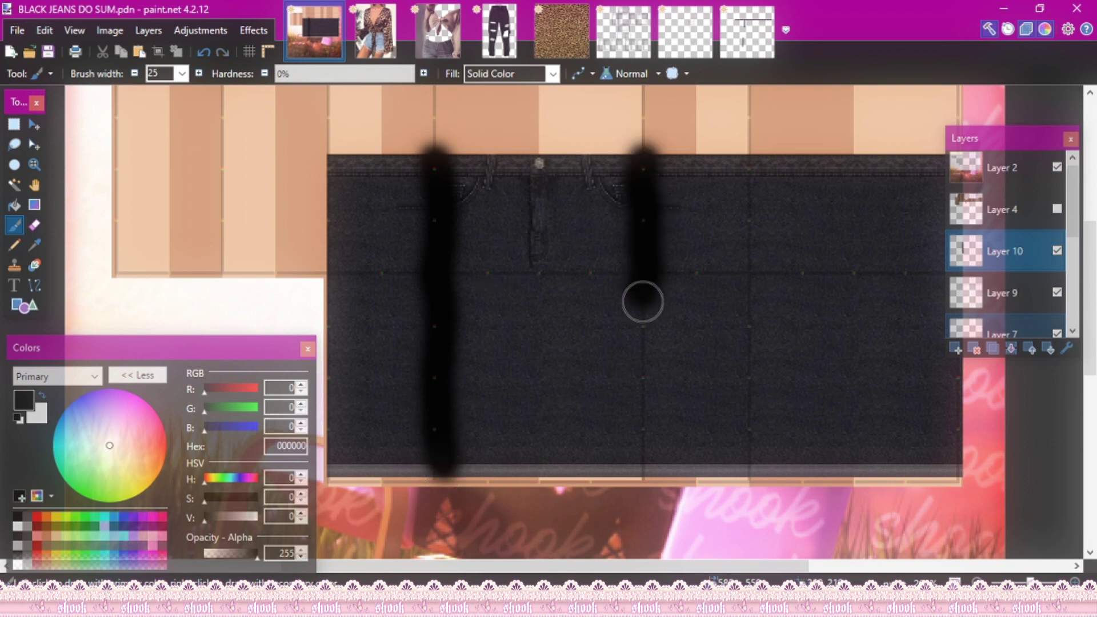
click(209, 56)
click(209, 56)
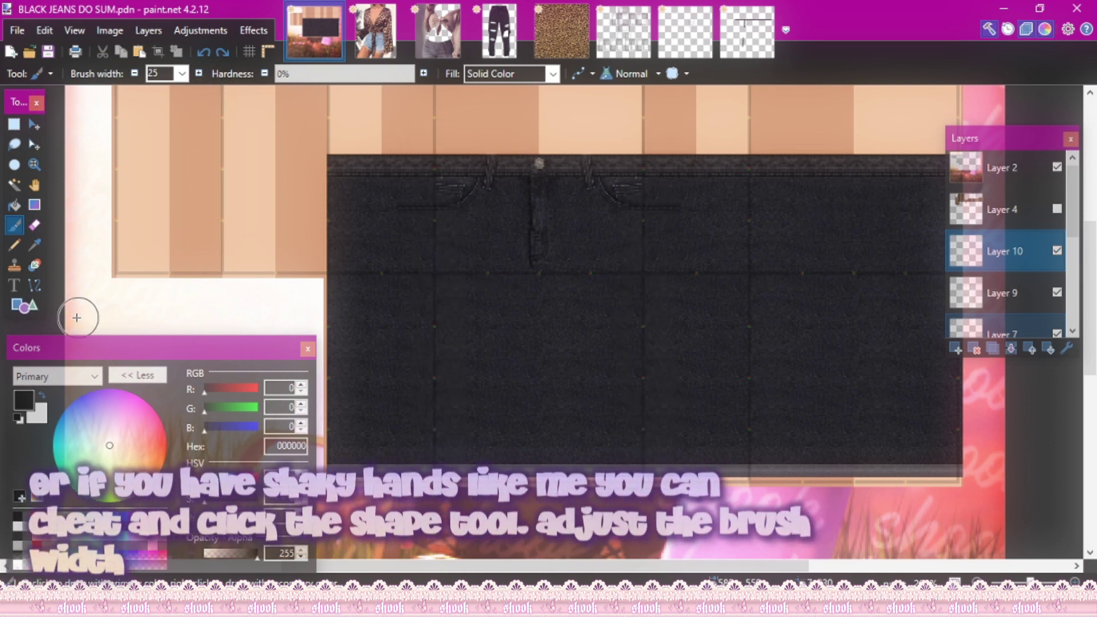
- Draw a black rectangle outline with brush width 8 around the jeans' first column, from above the waistband to the hem
click(33, 307)
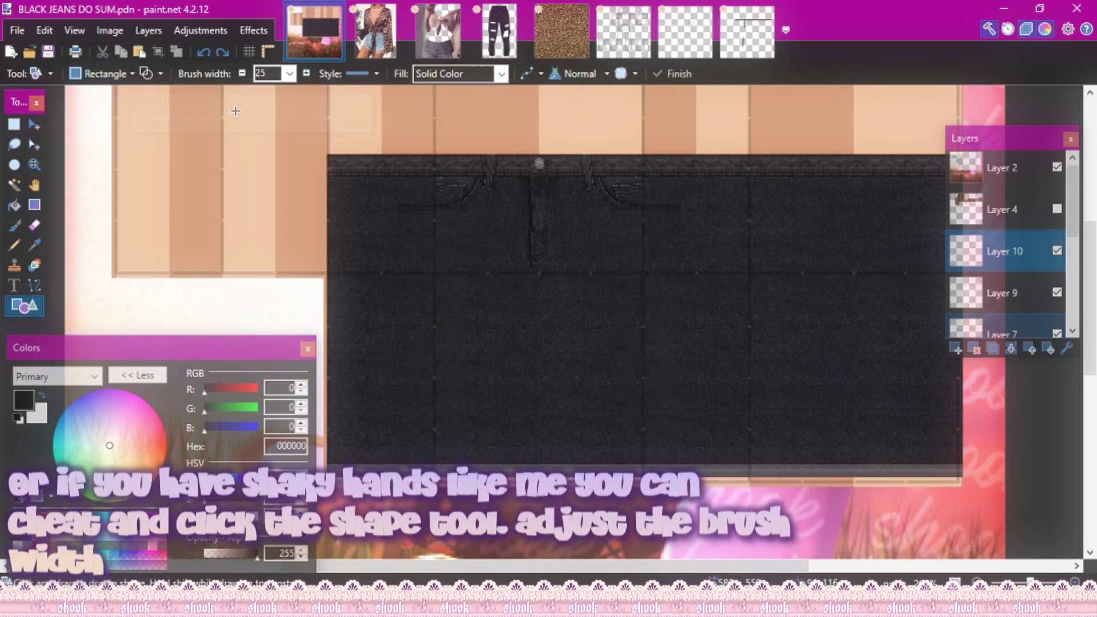
click(291, 73)
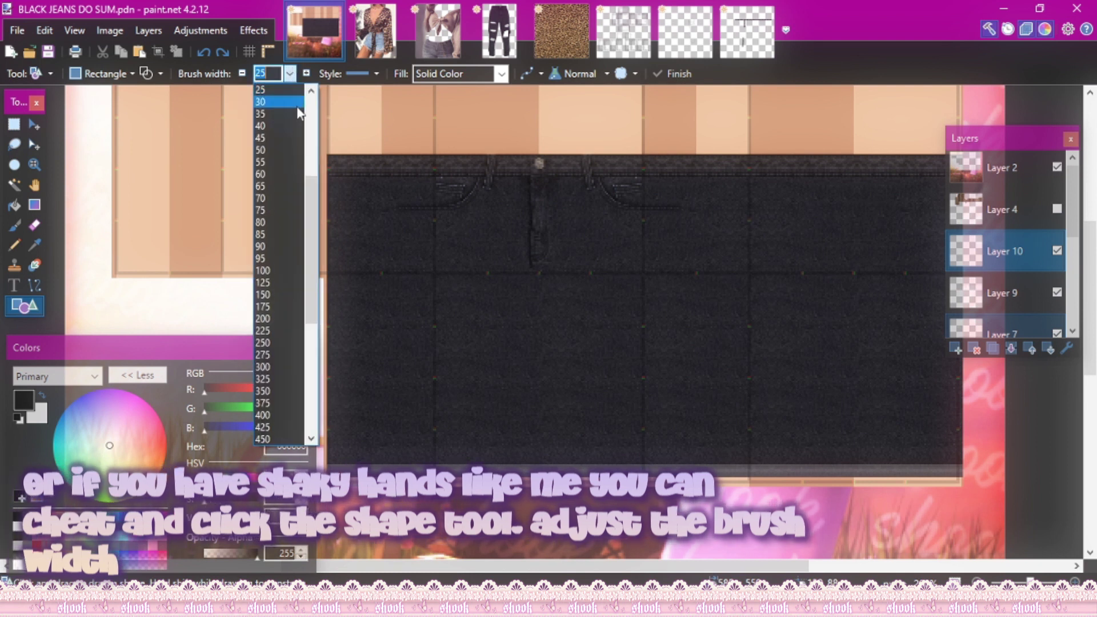
scroll(281, 114, up, 3)
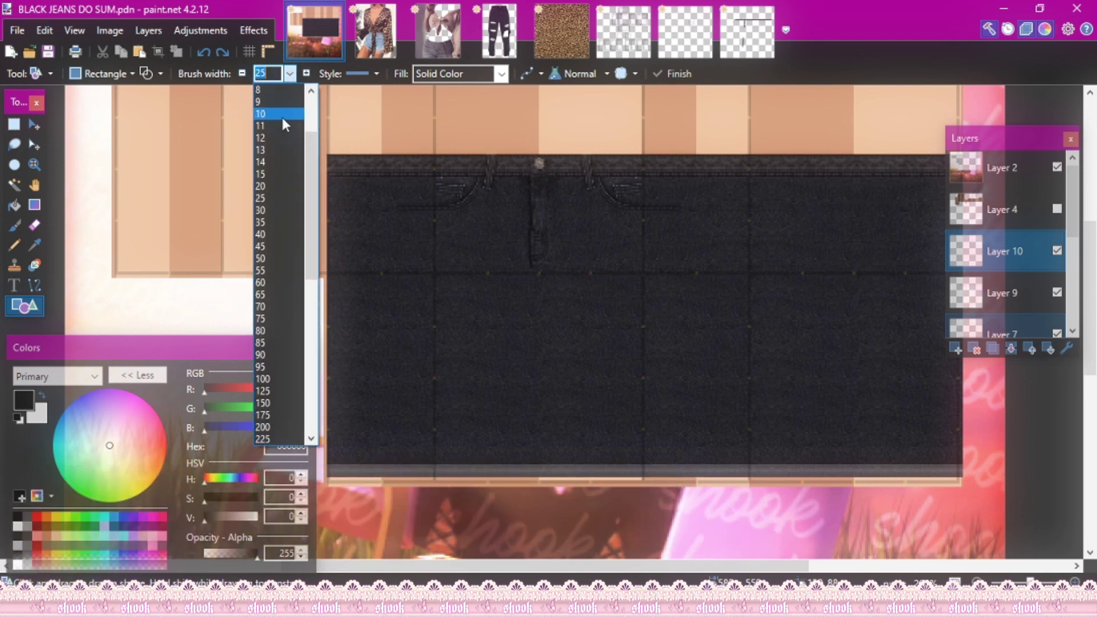
click(266, 91)
scroll(380, 337, up, 1)
scroll(373, 189, up, 1)
drag(347, 165, 515, 458)
scroll(449, 284, down, 2)
scroll(443, 184, up, 3)
scroll(439, 140, down, 1)
- Duplicate Layer 10 and move the copied outline one column over so it shares an edge with the original
click(15, 125)
scroll(363, 164, up, 1)
click(994, 349)
click(35, 125)
drag(387, 276, 544, 277)
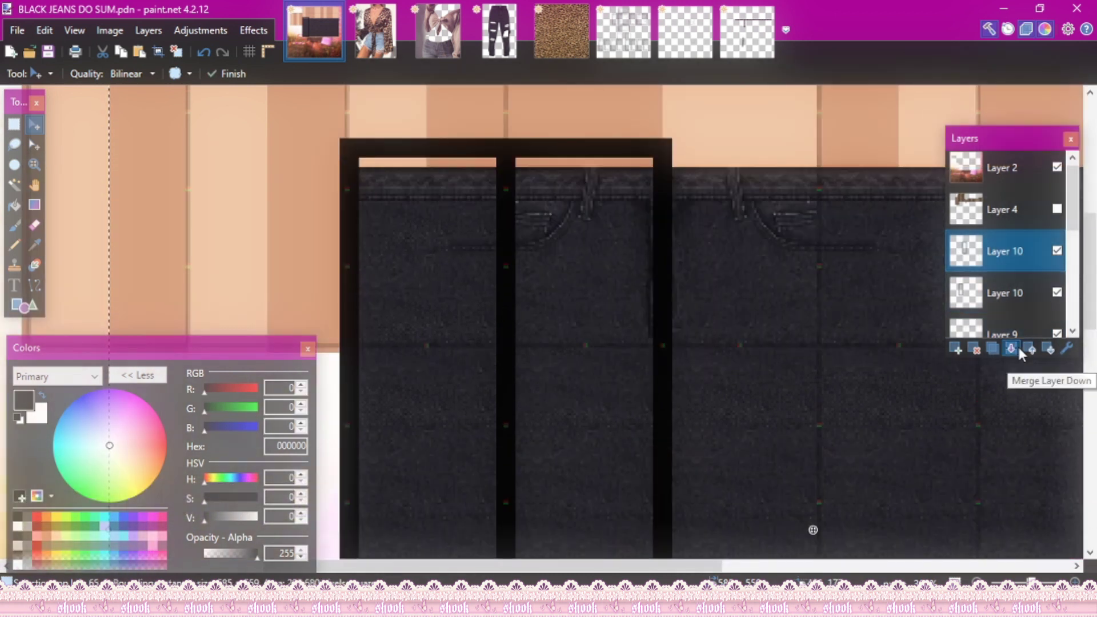
- Merge and duplicate the outlines, placing copies side by side until all six columns of the jeans are framed
key(ctrl+minus)
drag(534, 343, 863, 338)
click(1011, 348)
click(996, 351)
drag(706, 569, 780, 569)
key(ctrl+d)
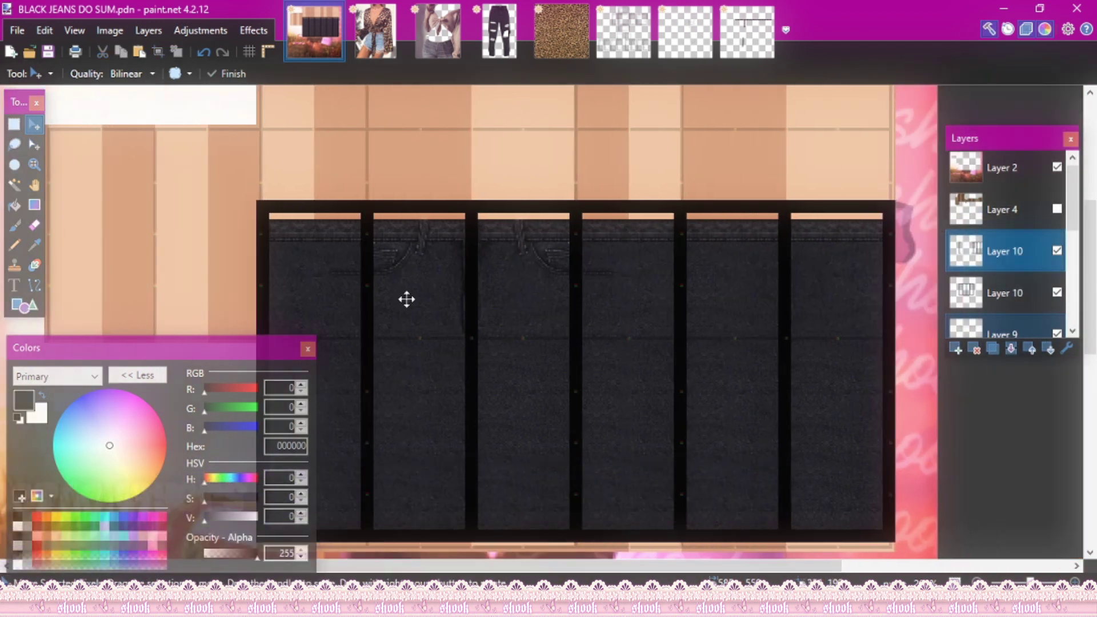
- Delete the outlines' top part over the waistband and the section of the middle line covering the fly
click(13, 127)
drag(186, 126, 927, 231)
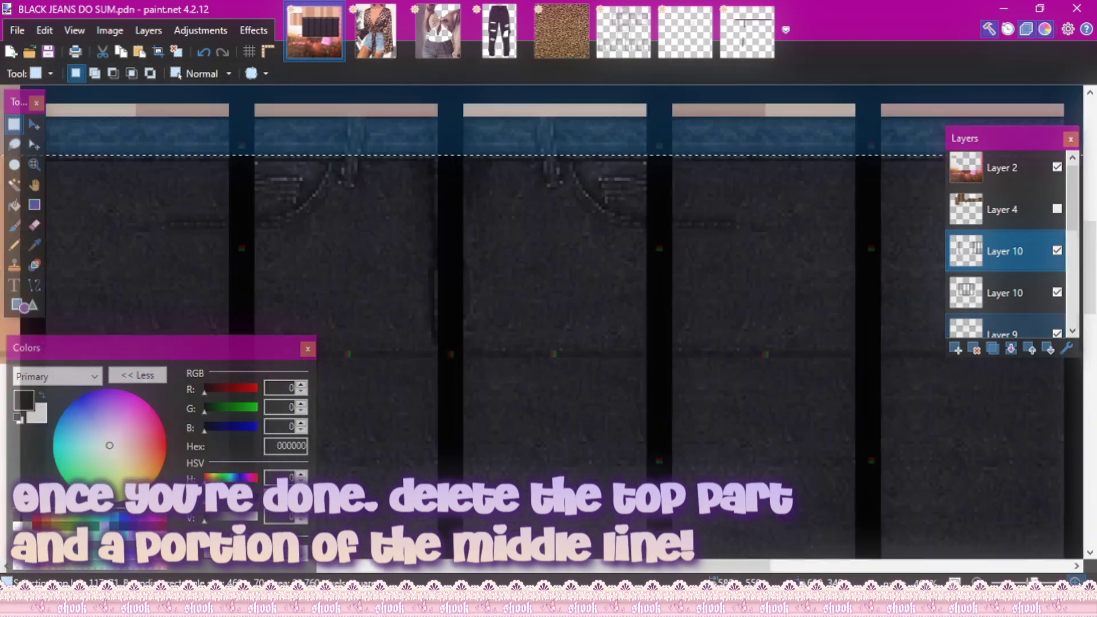
scroll(548, 285, up, 3)
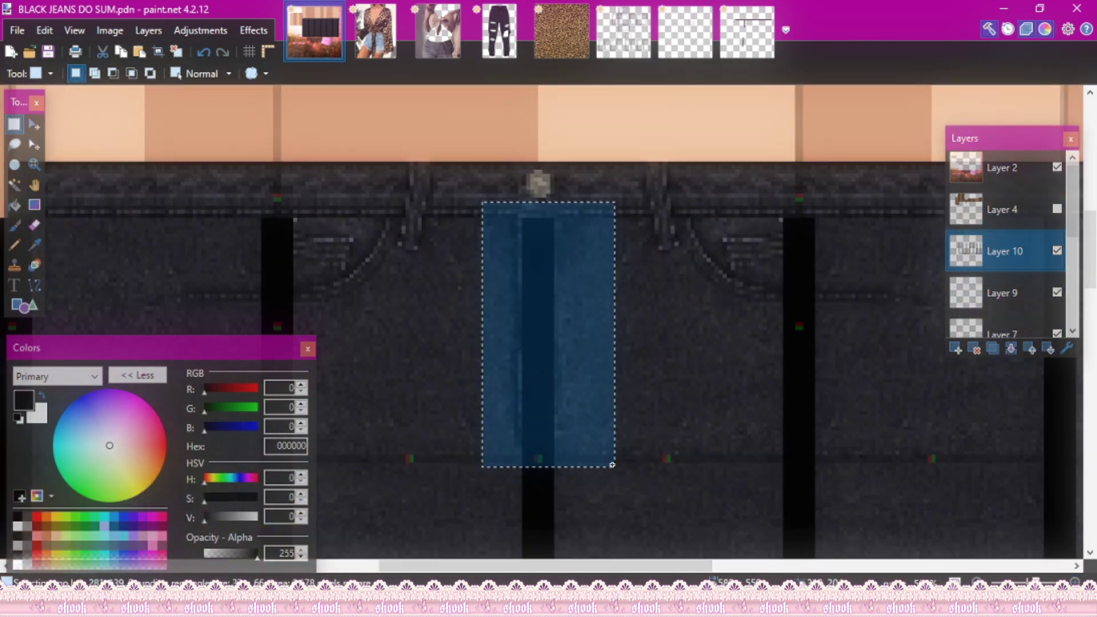
key(ctrl+d)
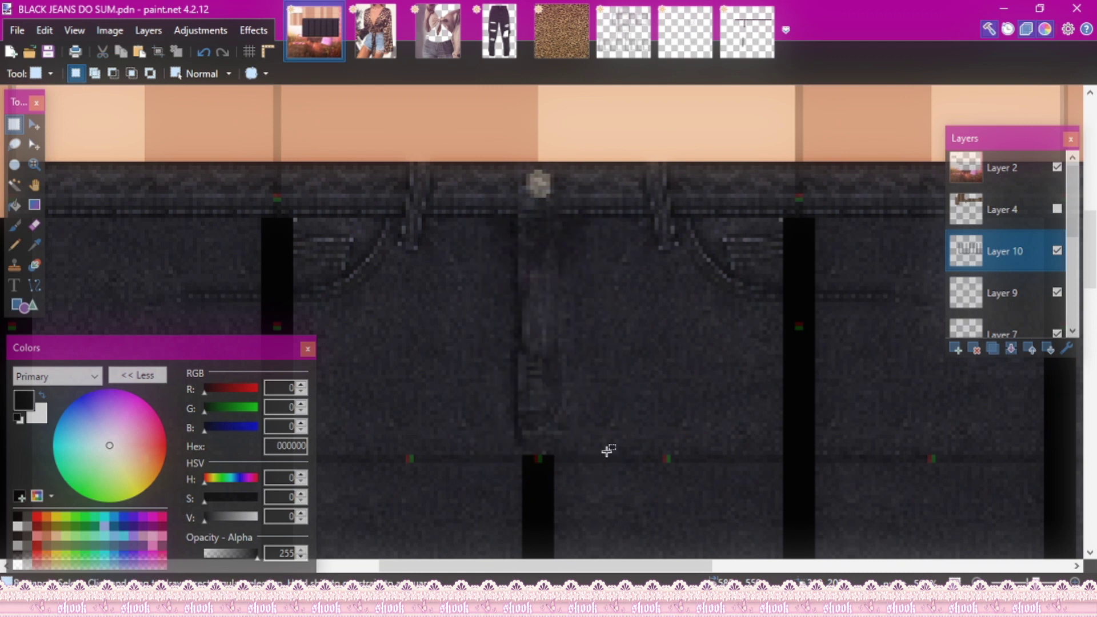
scroll(548, 320, down, 2)
key(ctrl+minus)
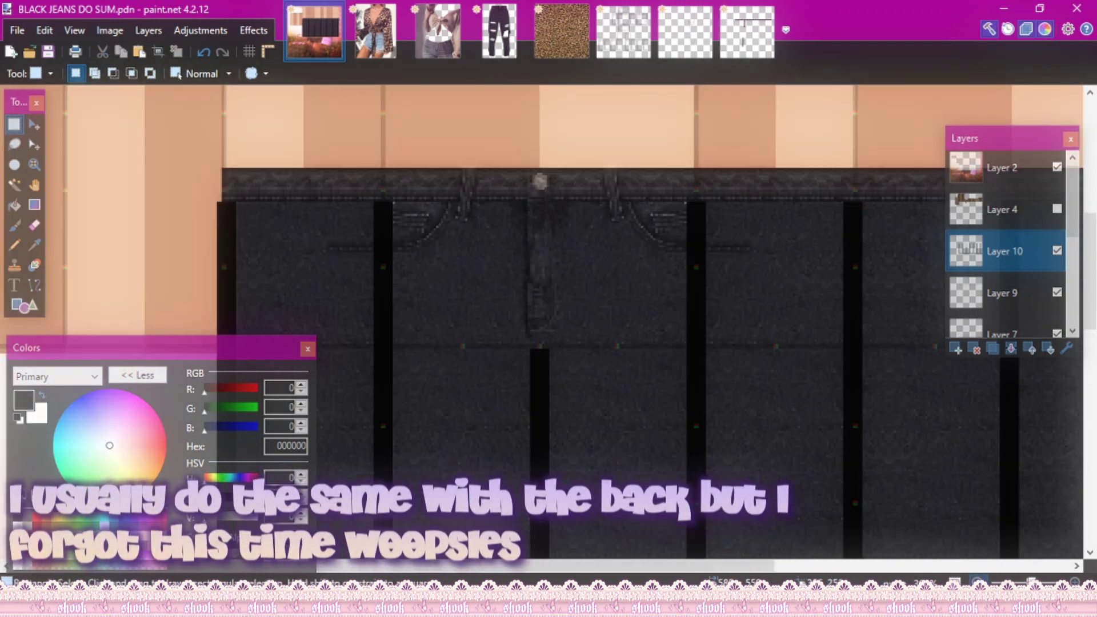
- Select a strip across the vertical lines above the hem and stretch it down over the fold, replacing the horizontal line
key(ctrl+minus)
scroll(818, 480, down, 2)
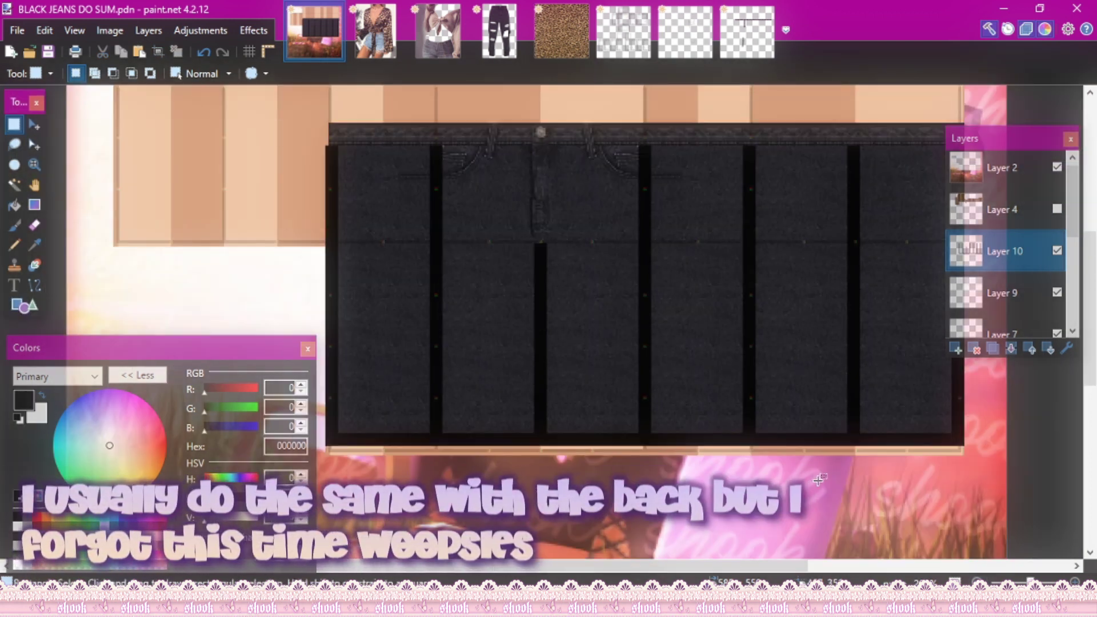
scroll(479, 444, down, 2)
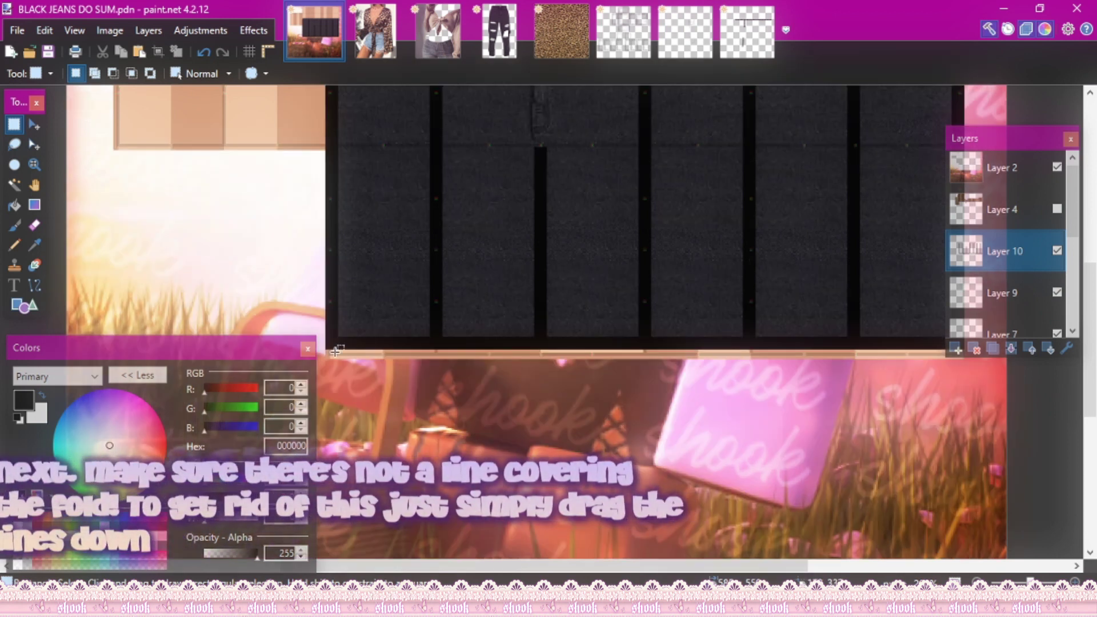
drag(306, 297, 996, 318)
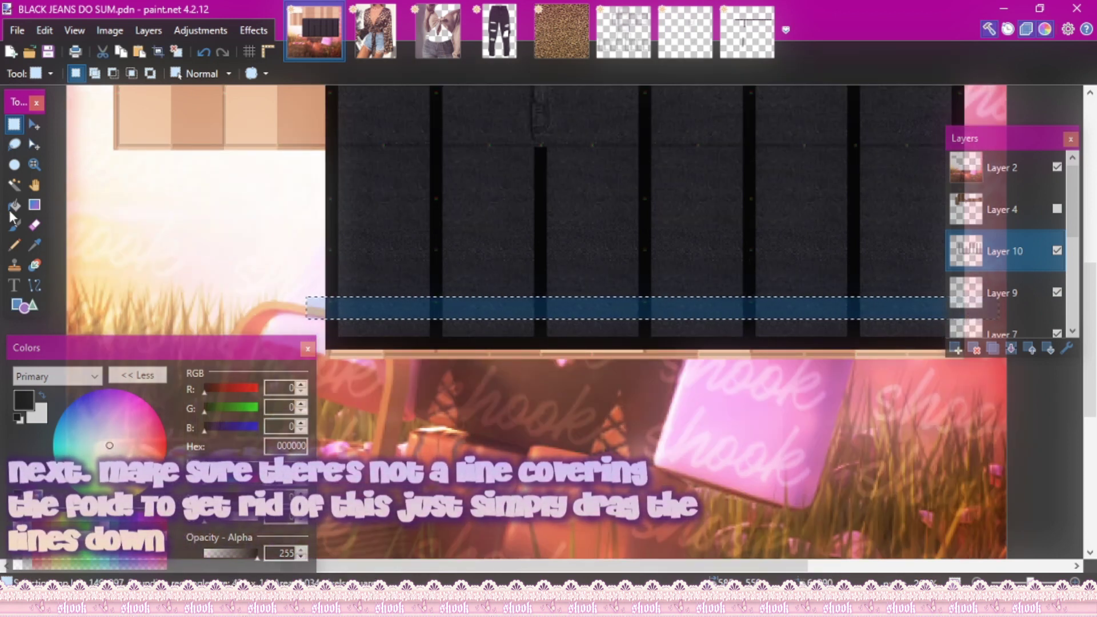
click(35, 129)
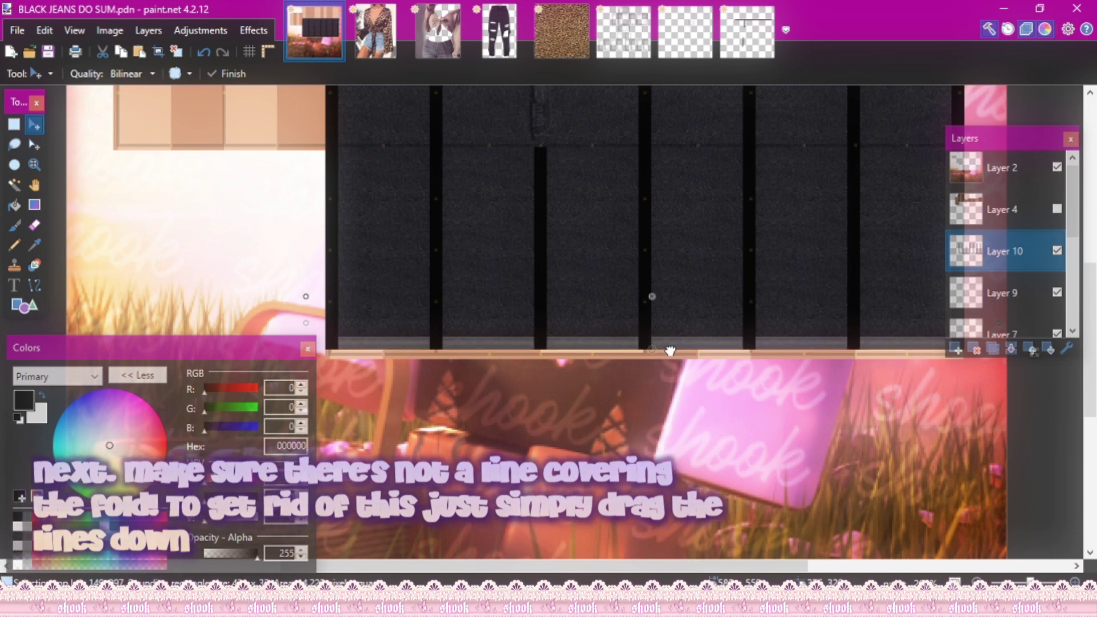
- Try a centered Motion Blur with distance 25 on the vertical shading lines, and undo it
scroll(662, 403, up, 3)
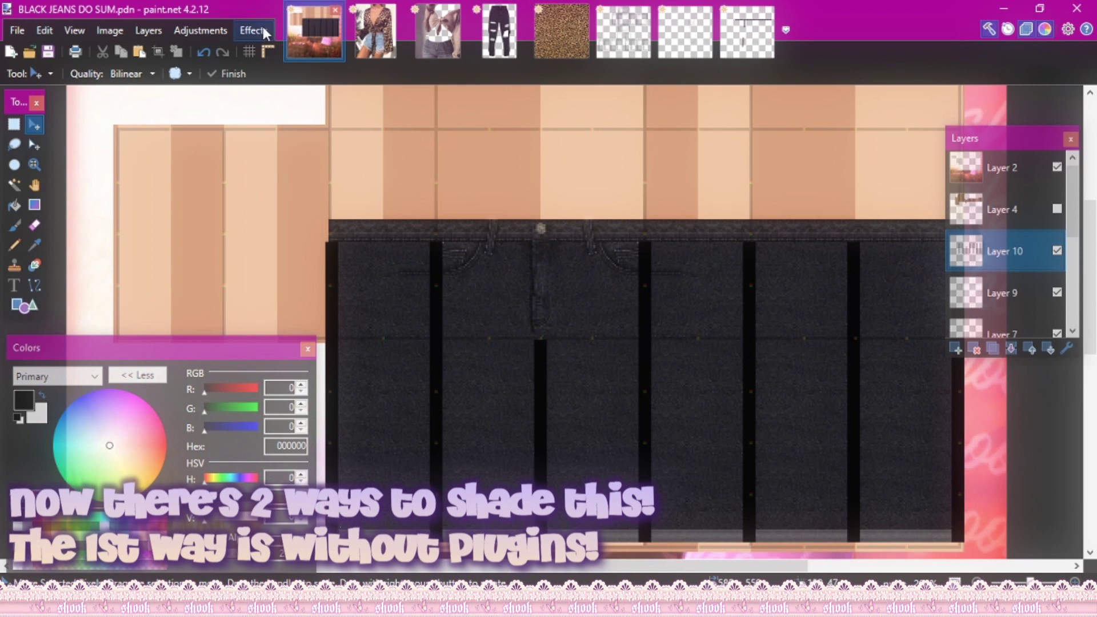
click(263, 26)
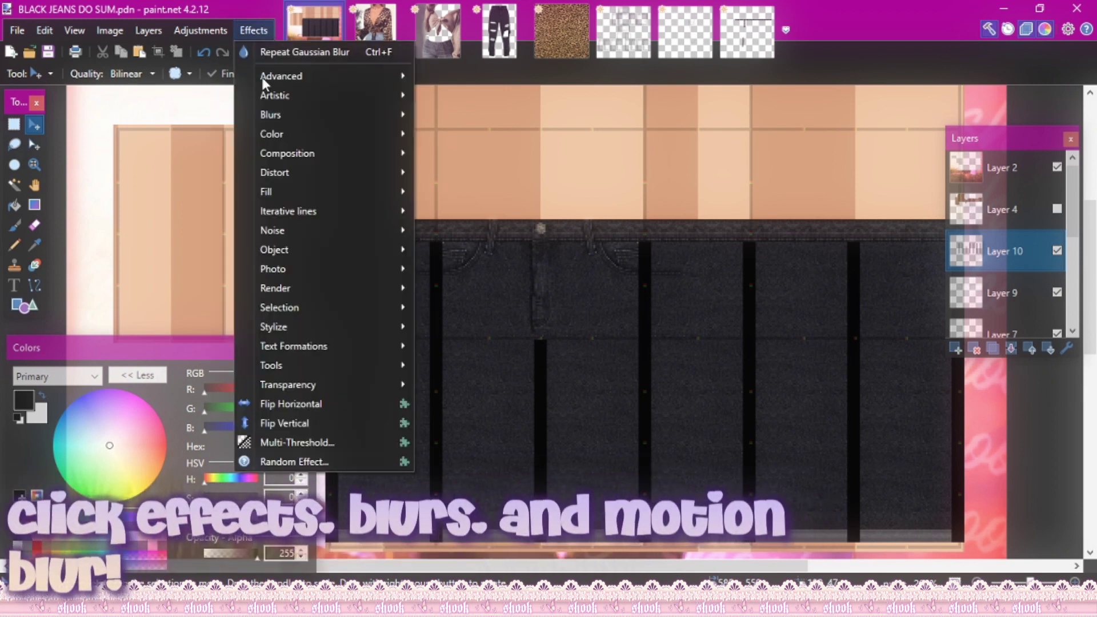
mouse_move(290, 114)
click(516, 216)
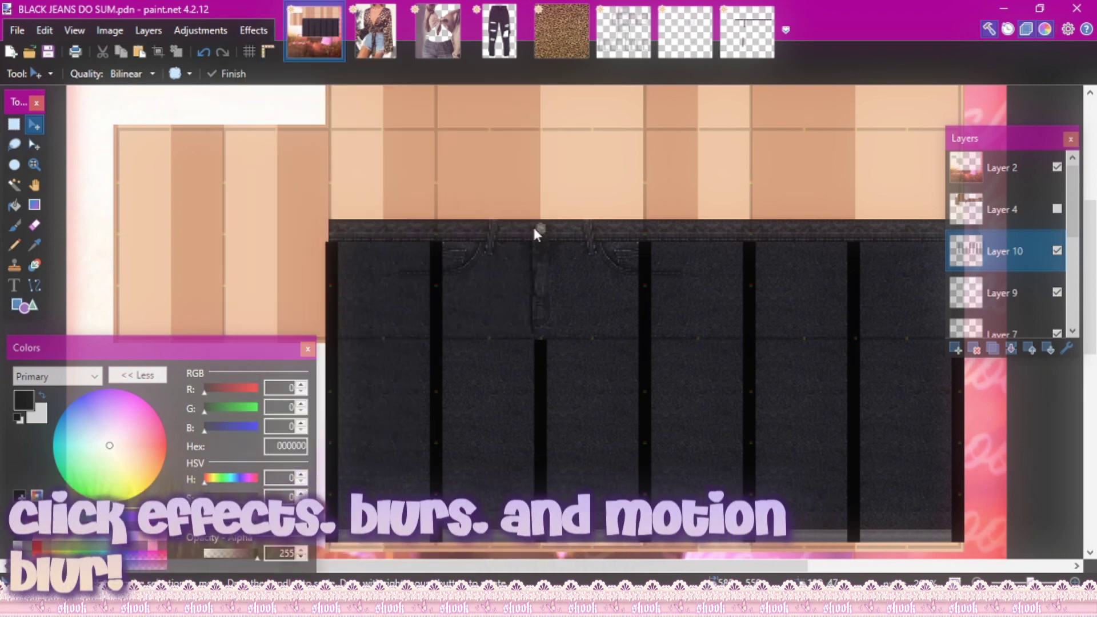
drag(552, 255, 571, 265)
drag(553, 208, 749, 75)
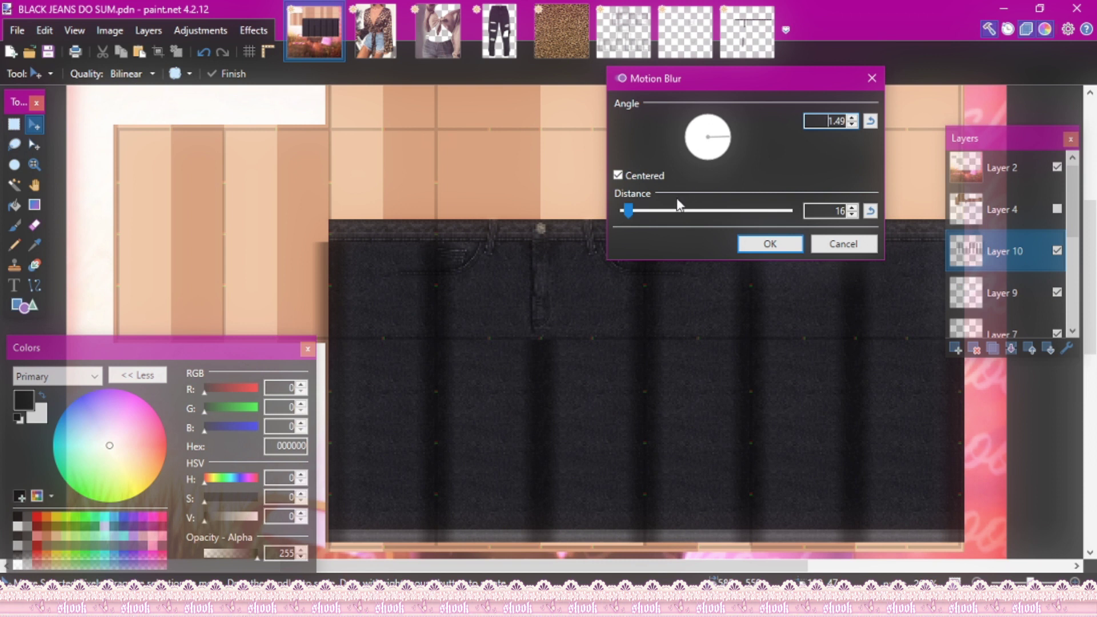
click(691, 212)
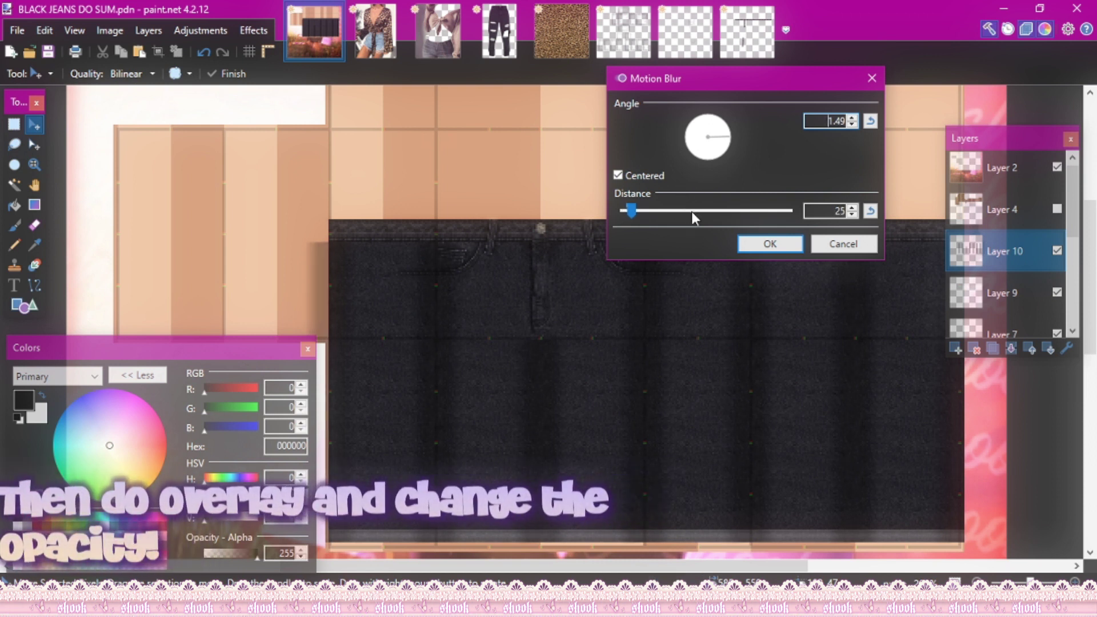
click(766, 243)
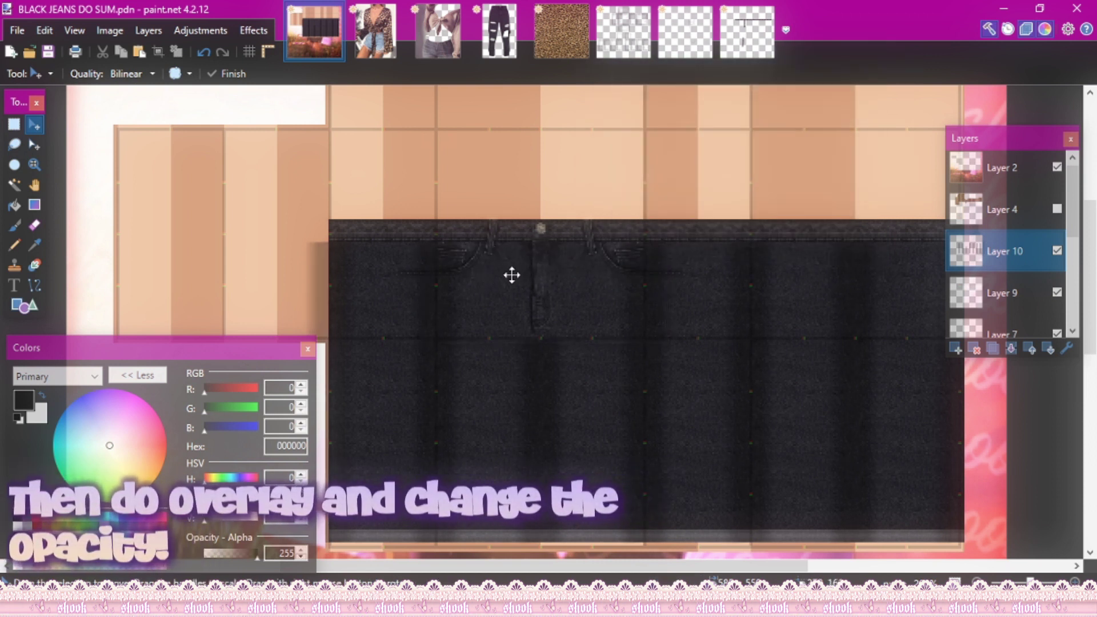
click(206, 51)
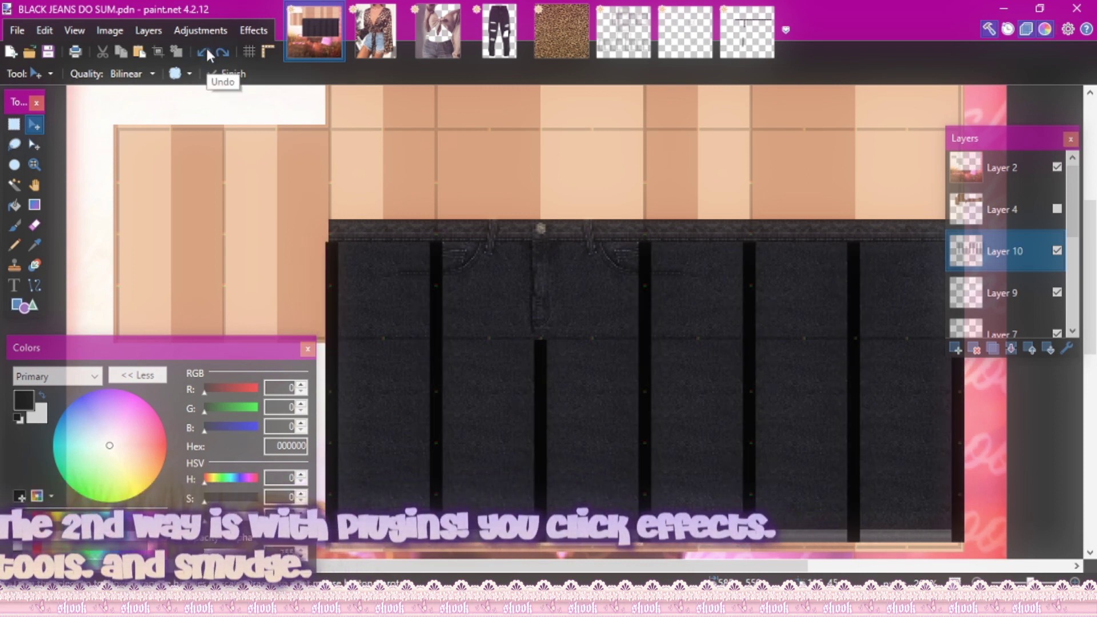
- Smudge all seven vertical lines into zigzags along their full length with a size 7 soft brush at 25% pressure
click(250, 32)
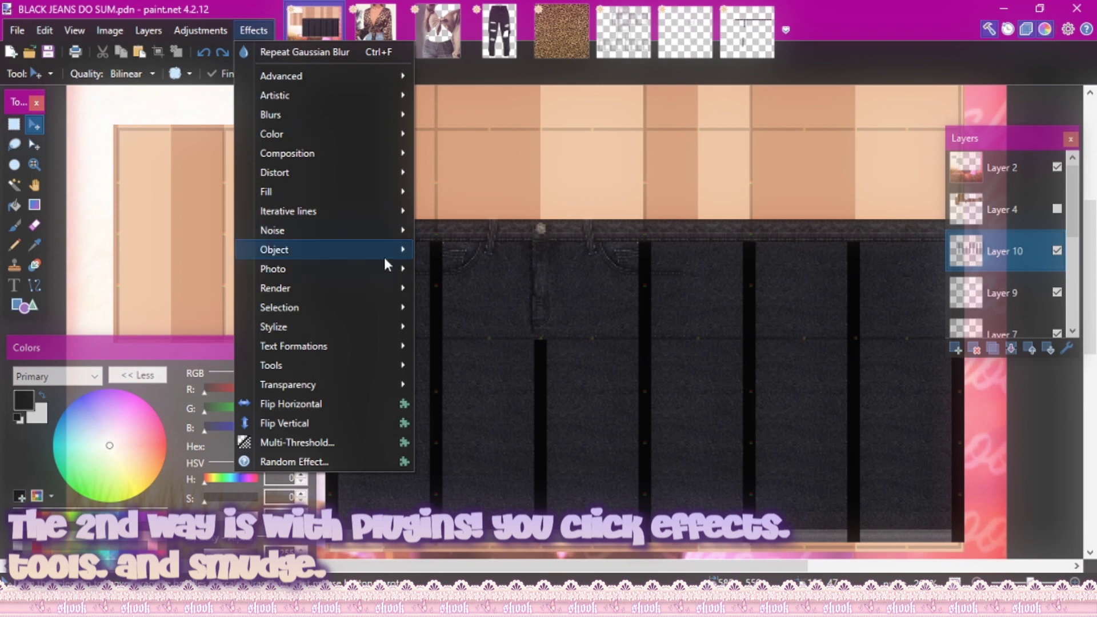
mouse_move(377, 366)
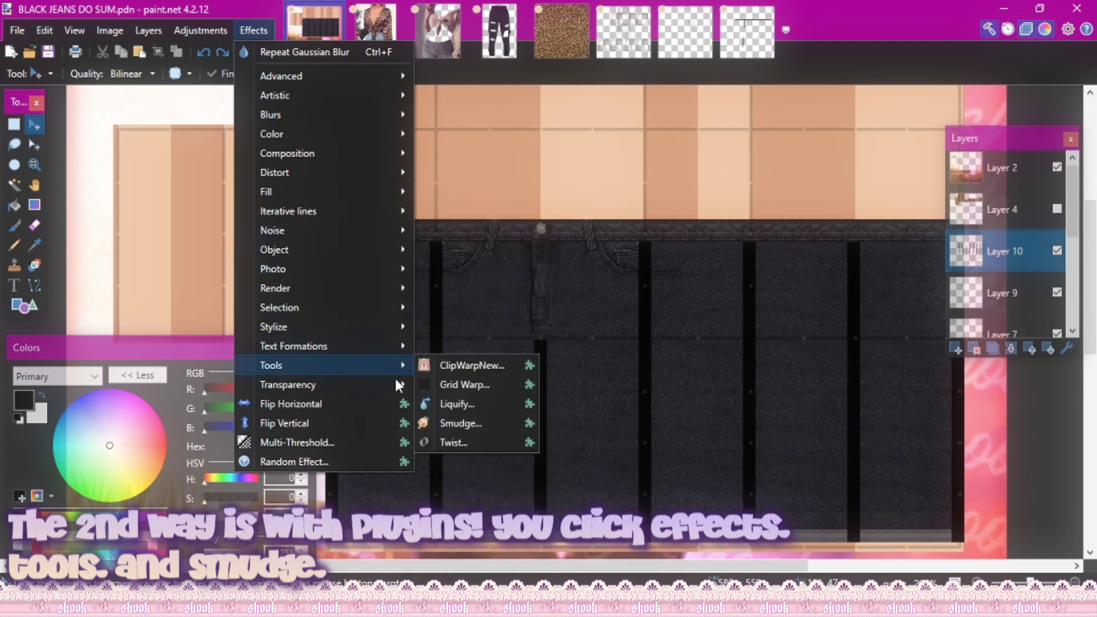
click(465, 422)
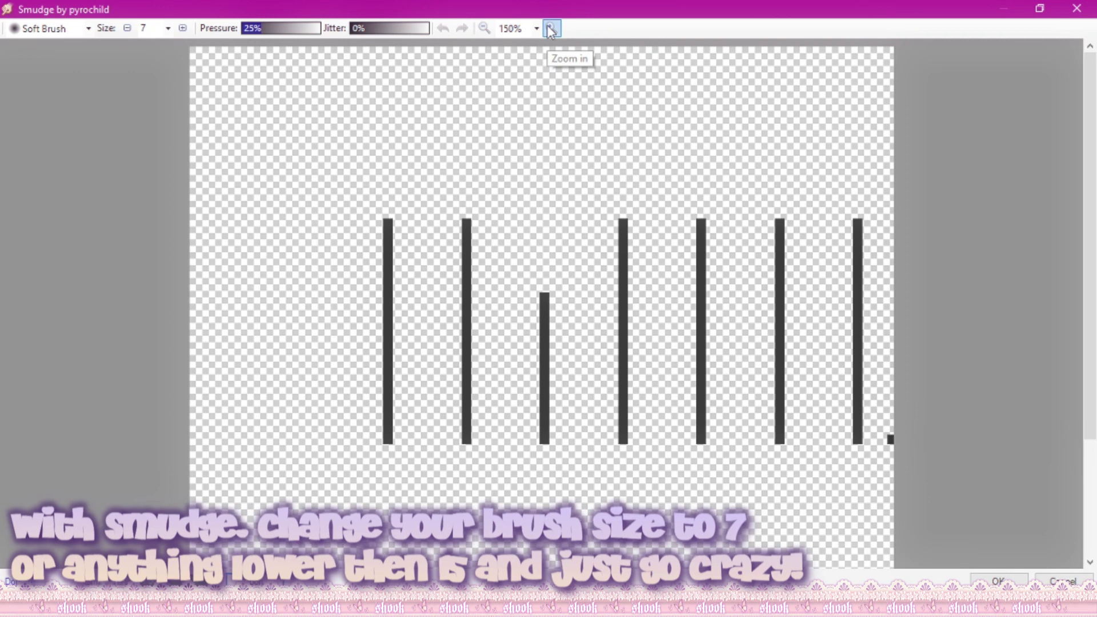
click(550, 27)
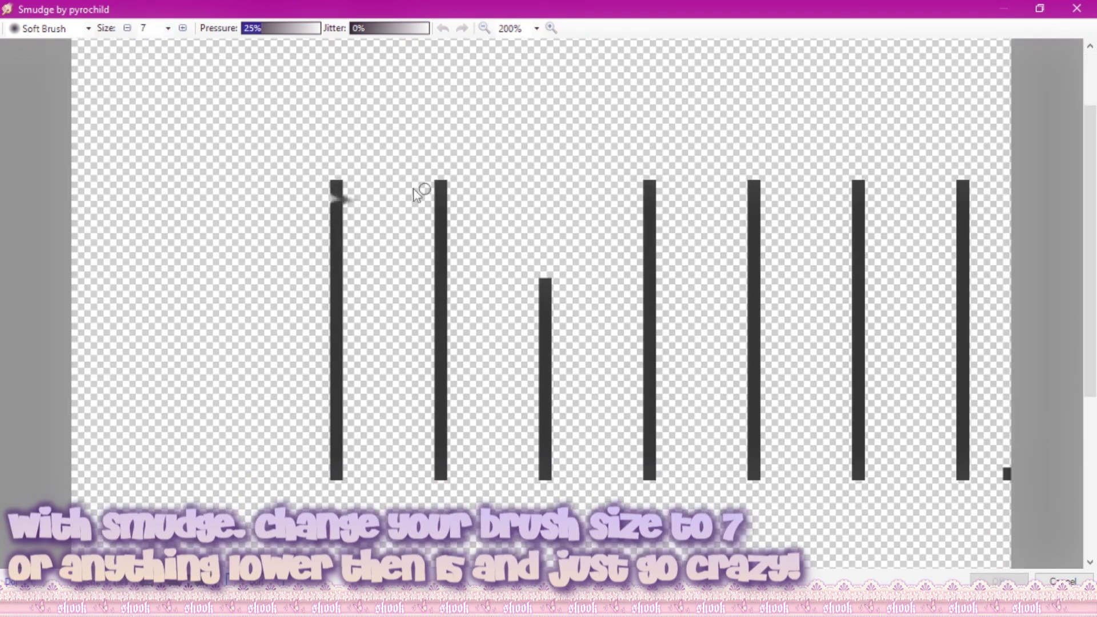
mouse_move(479, 184)
mouse_down()
mouse_move(490, 211)
mouse_move(340, 238)
mouse_move(574, 235)
mouse_up()
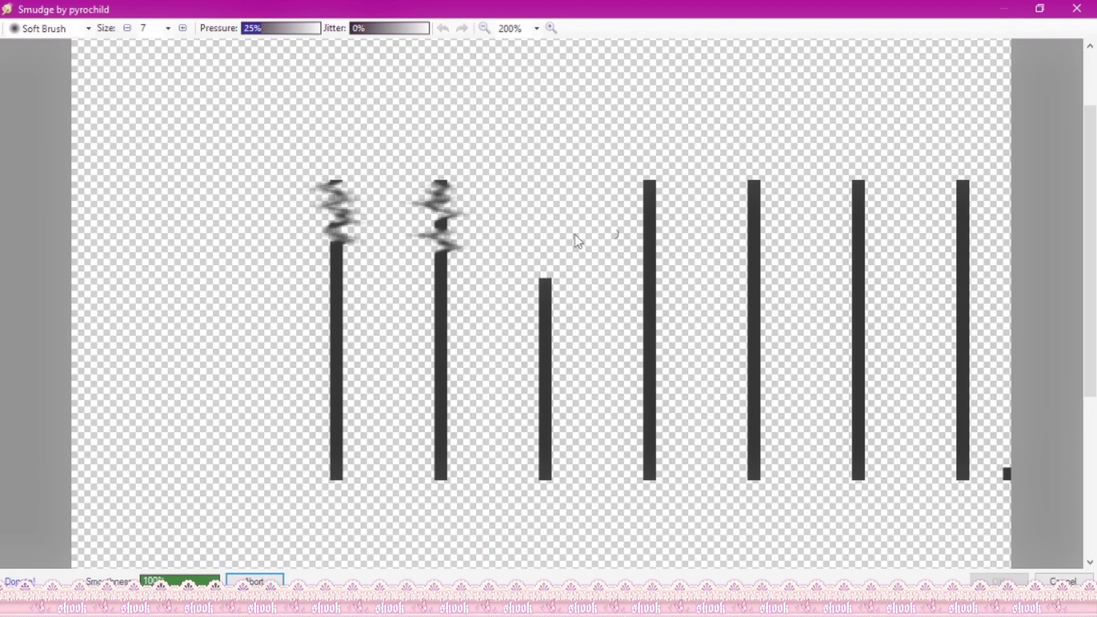
drag(578, 340, 281, 423)
mouse_move(509, 389)
mouse_down()
mouse_move(845, 166)
mouse_move(924, 458)
mouse_up()
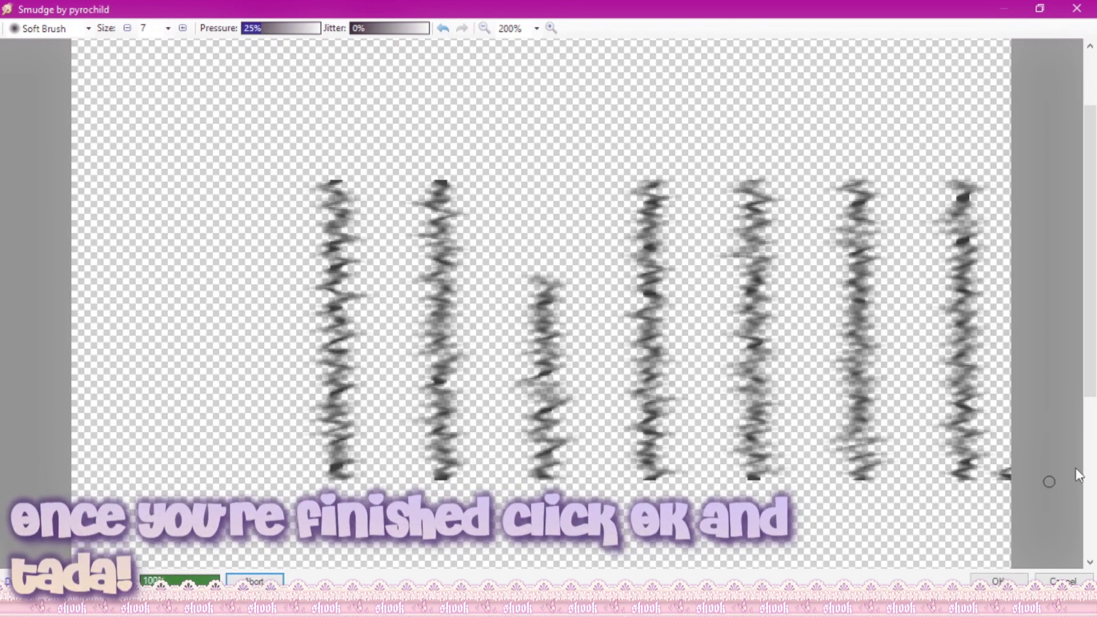
click(997, 580)
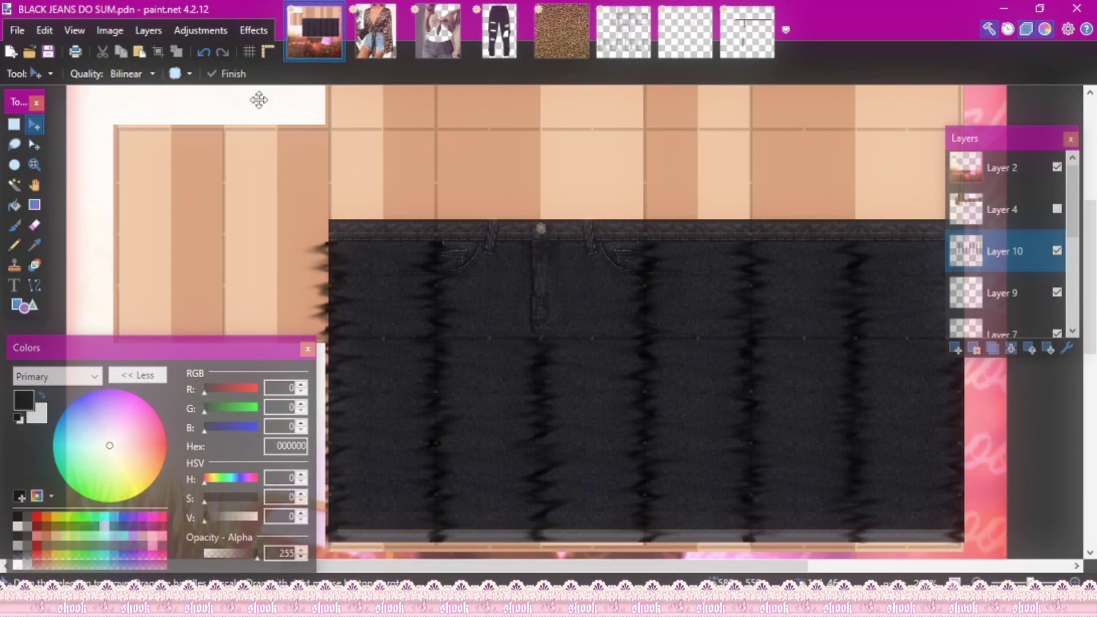
- Darken the smudged shading by merging a duplicate of Layer 10 into it, and soften it with a Gaussian Blur
click(994, 350)
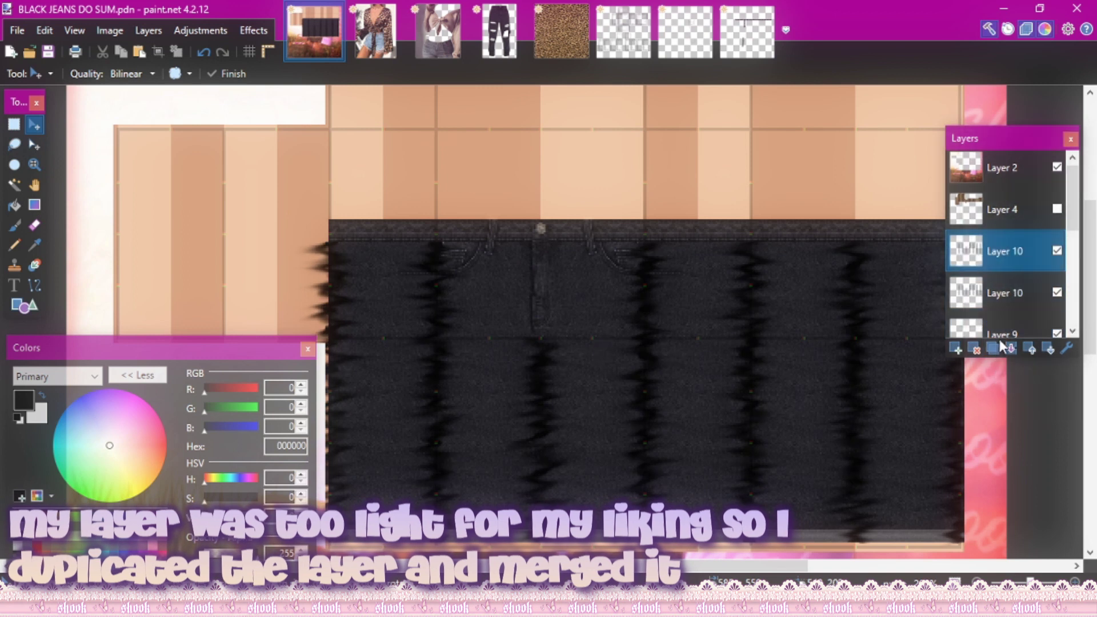
click(1011, 347)
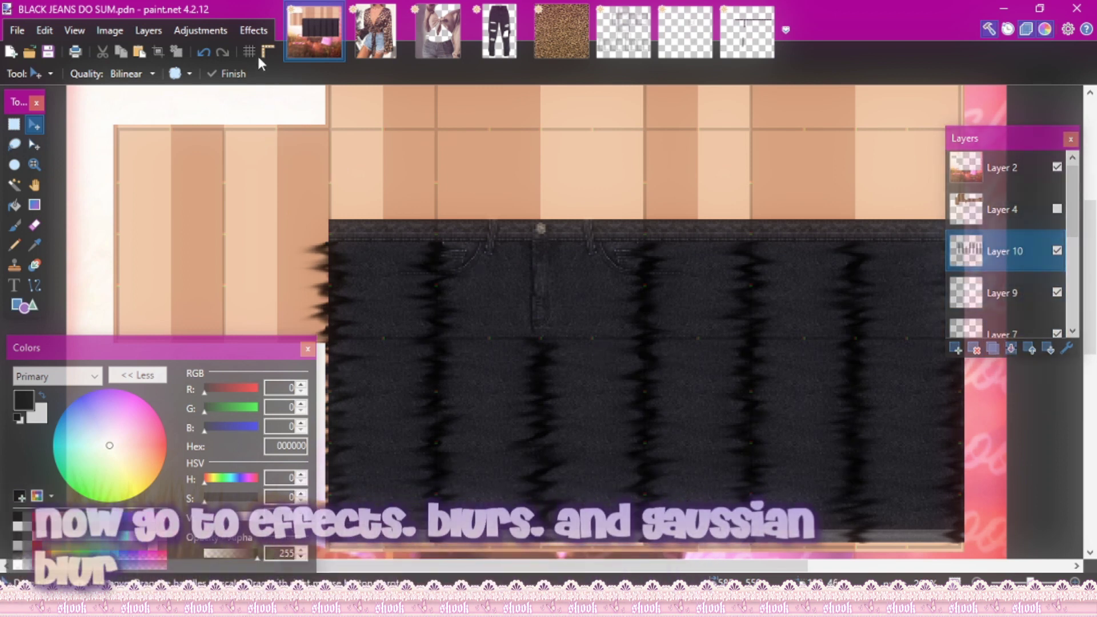
click(262, 35)
mouse_move(332, 114)
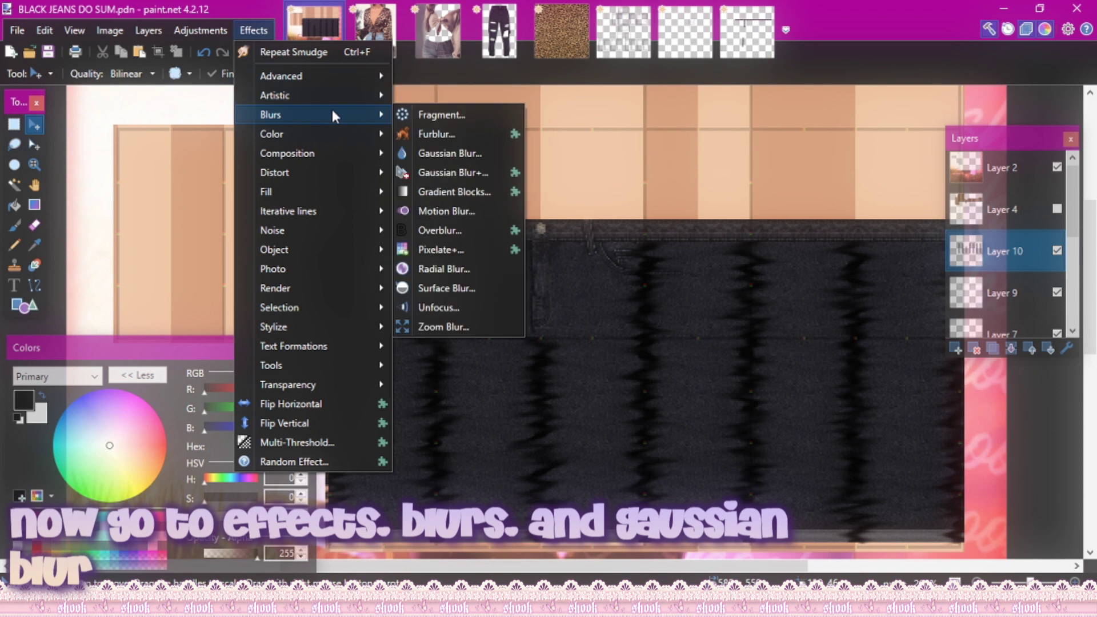
click(451, 153)
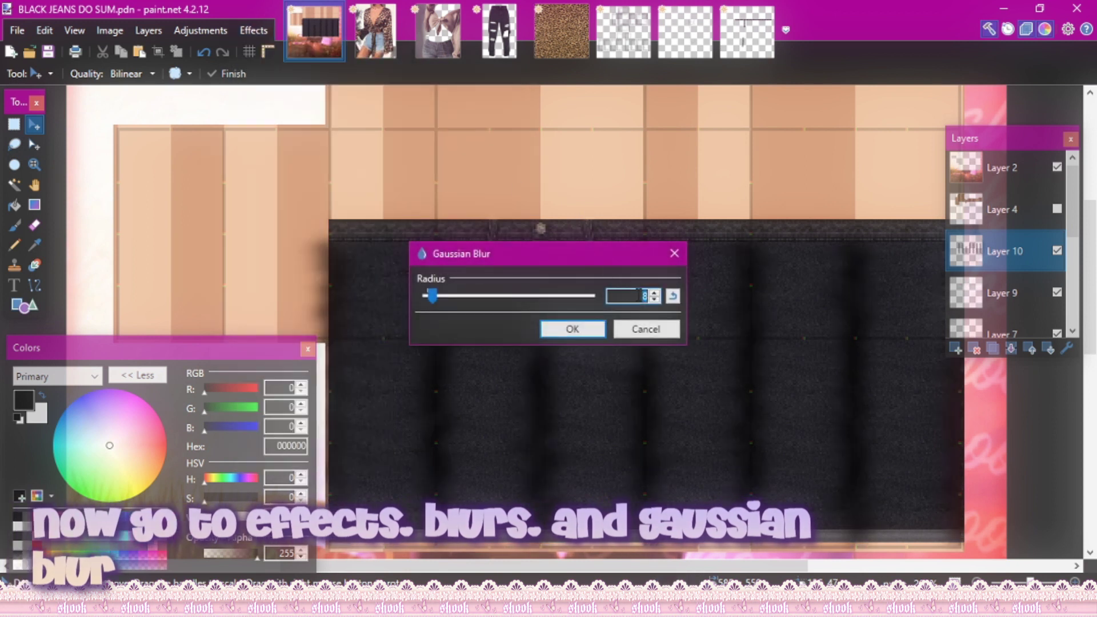
click(573, 328)
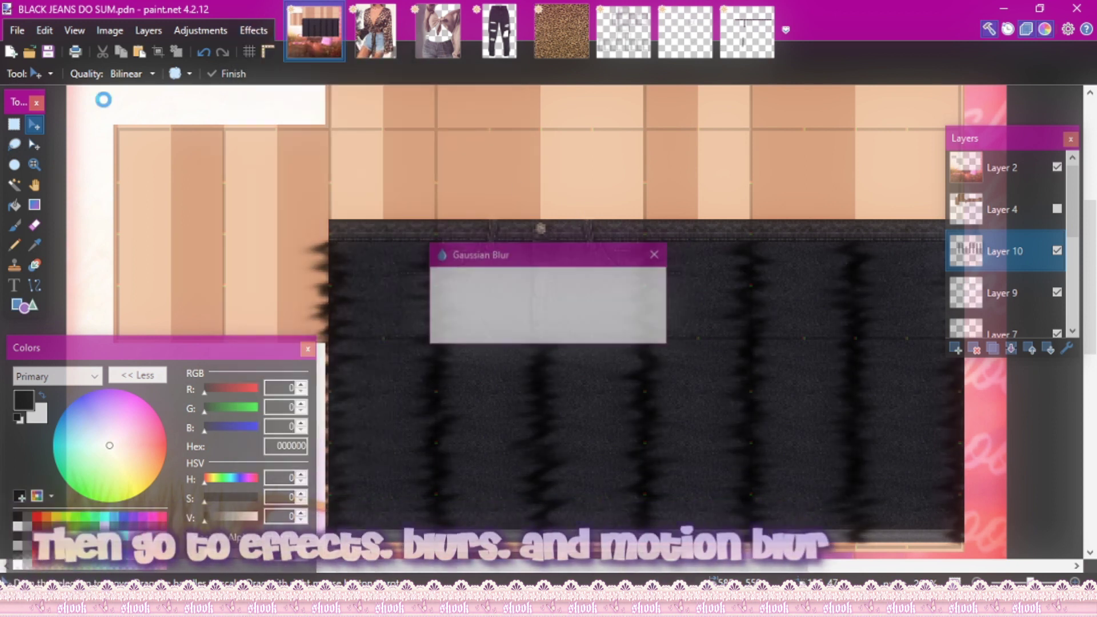
- Apply a centered Motion Blur with angle 1.49 and distance 25 to the smudged dark shading on Layer 10
click(251, 29)
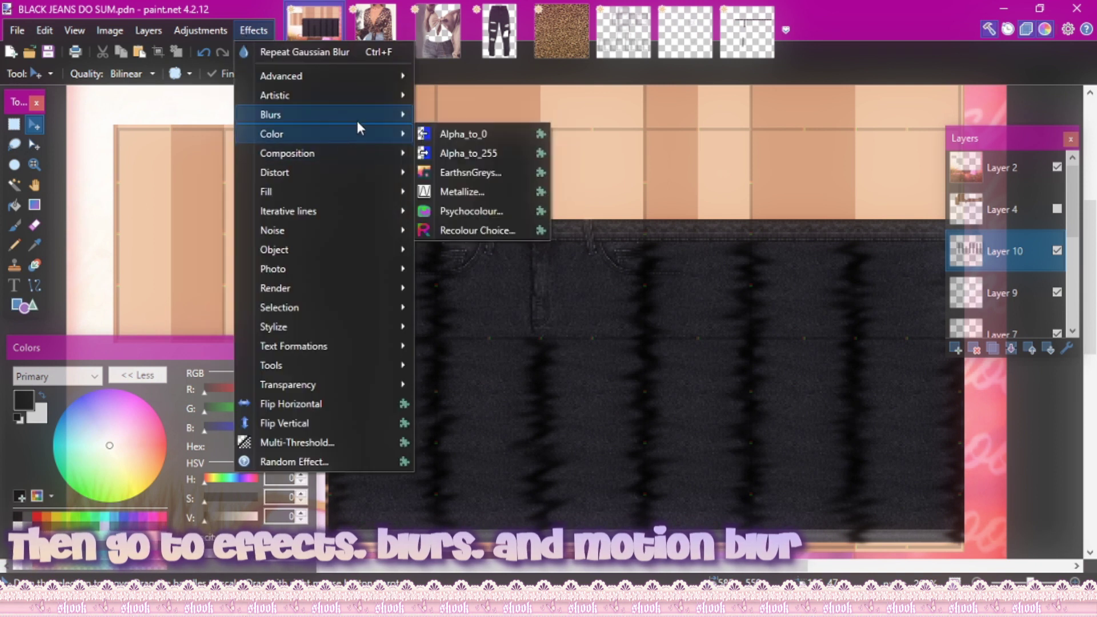
mouse_move(355, 116)
click(485, 212)
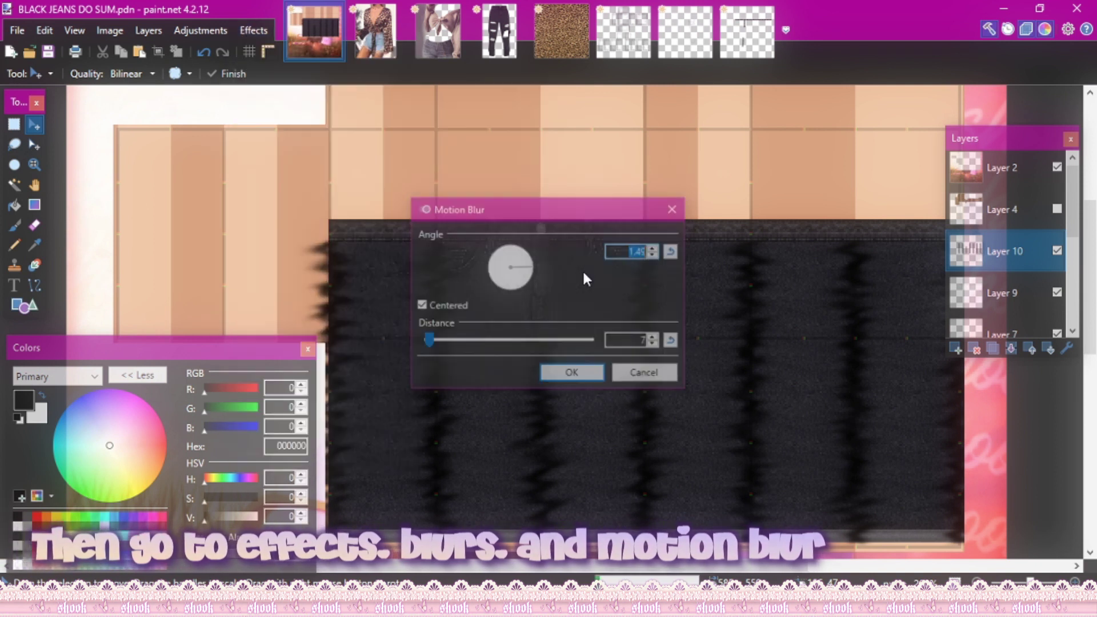
drag(564, 212, 754, 191)
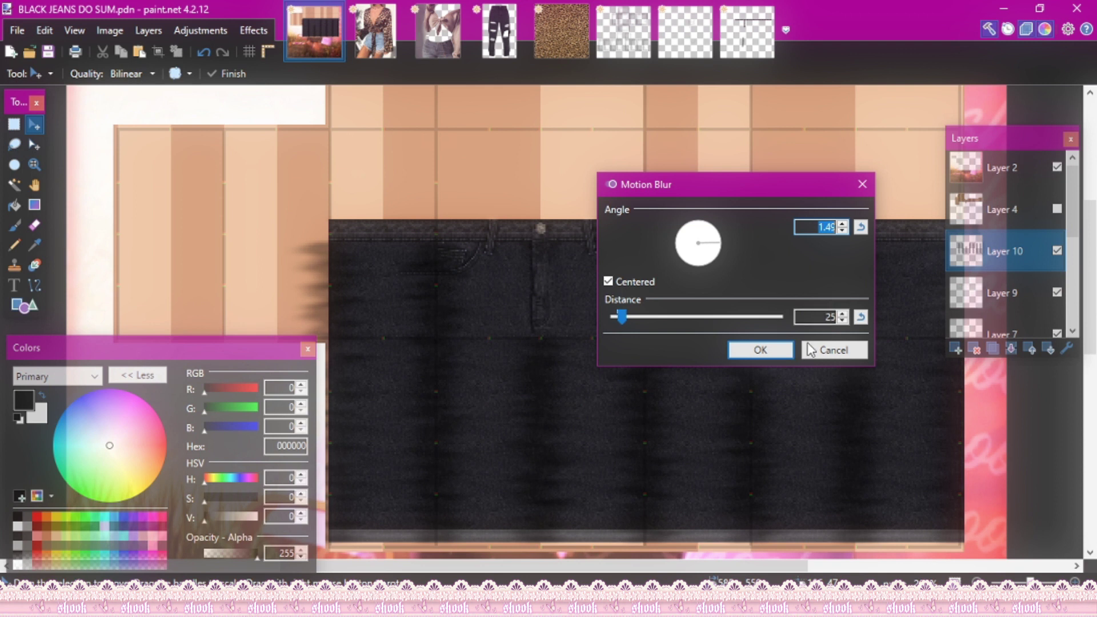
click(810, 350)
scroll(647, 335, down, 3)
scroll(709, 375, up, 3)
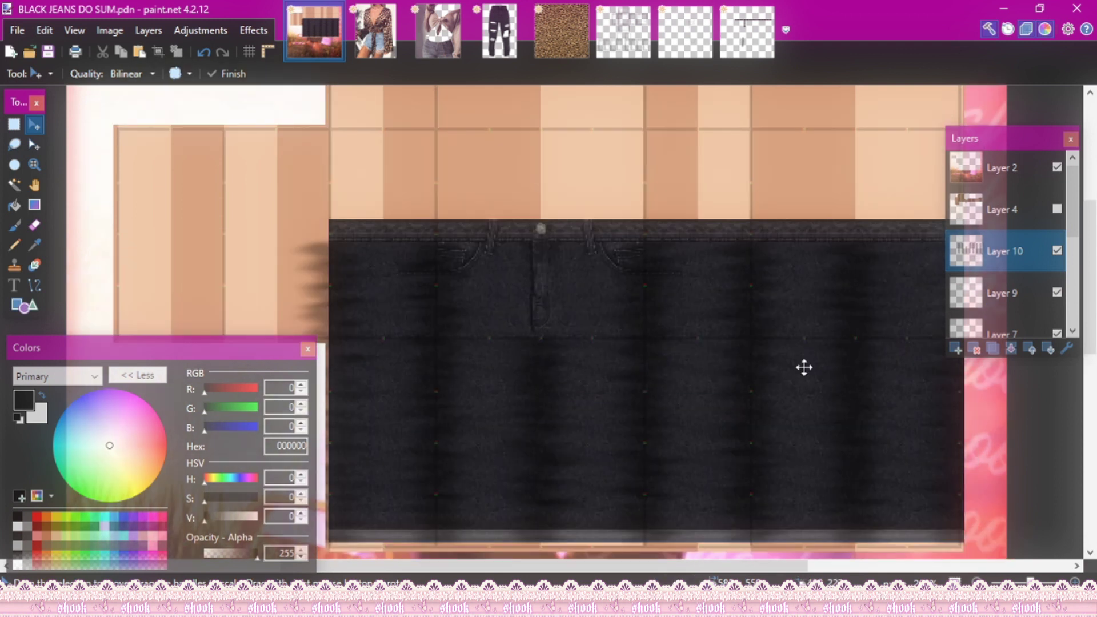
- Add a new layer above the shading and draw six white vertical lines, 8 px wide, down the full height of the jeans
click(954, 350)
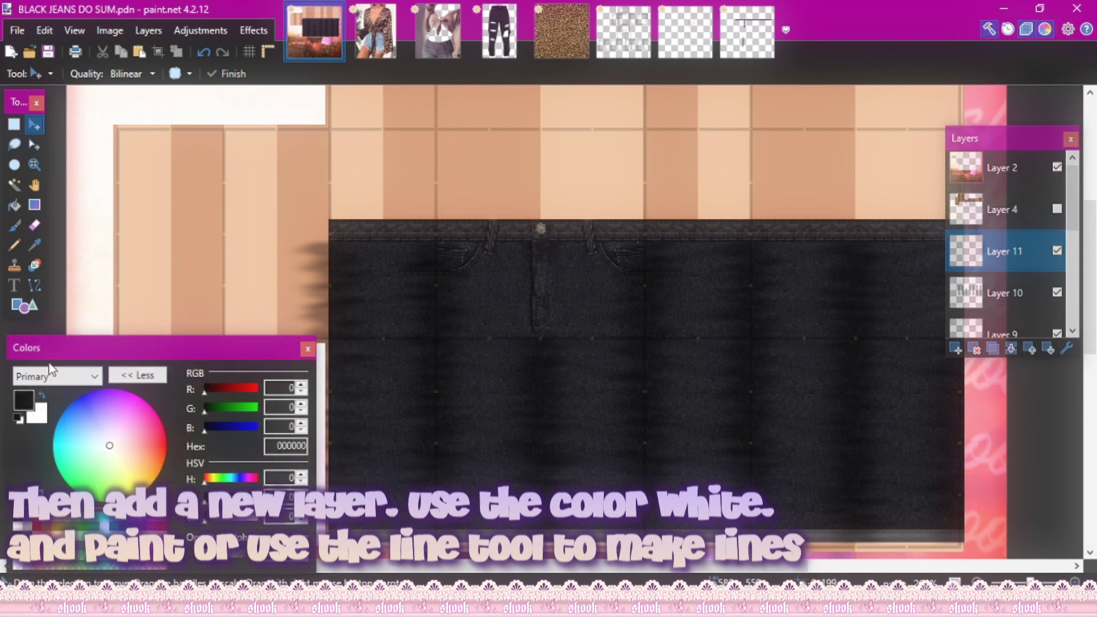
click(42, 395)
key(b)
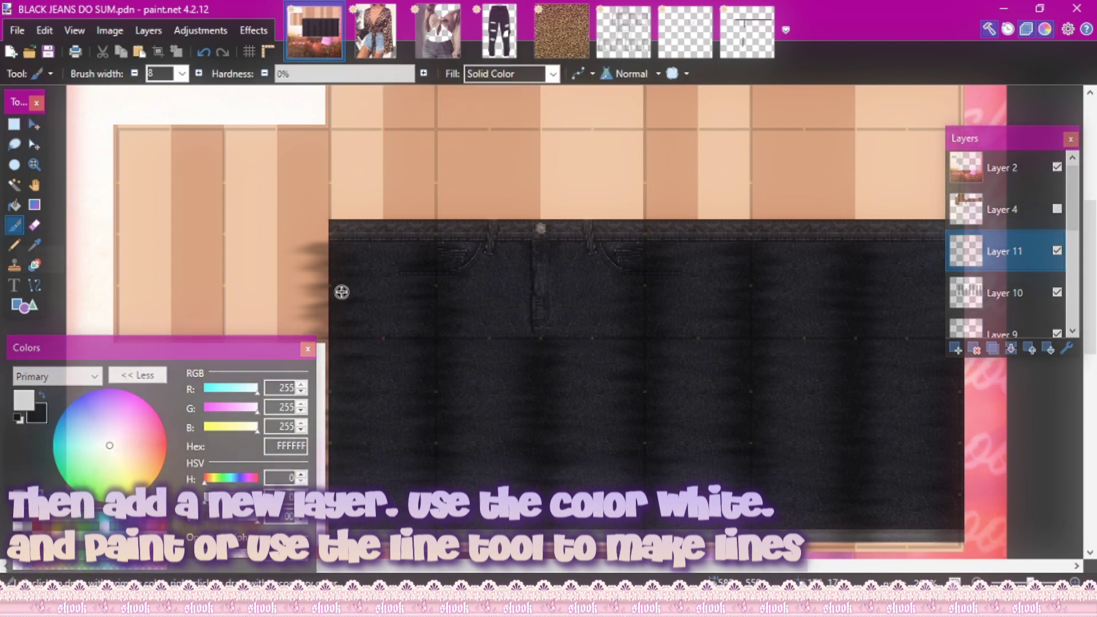
click(35, 286)
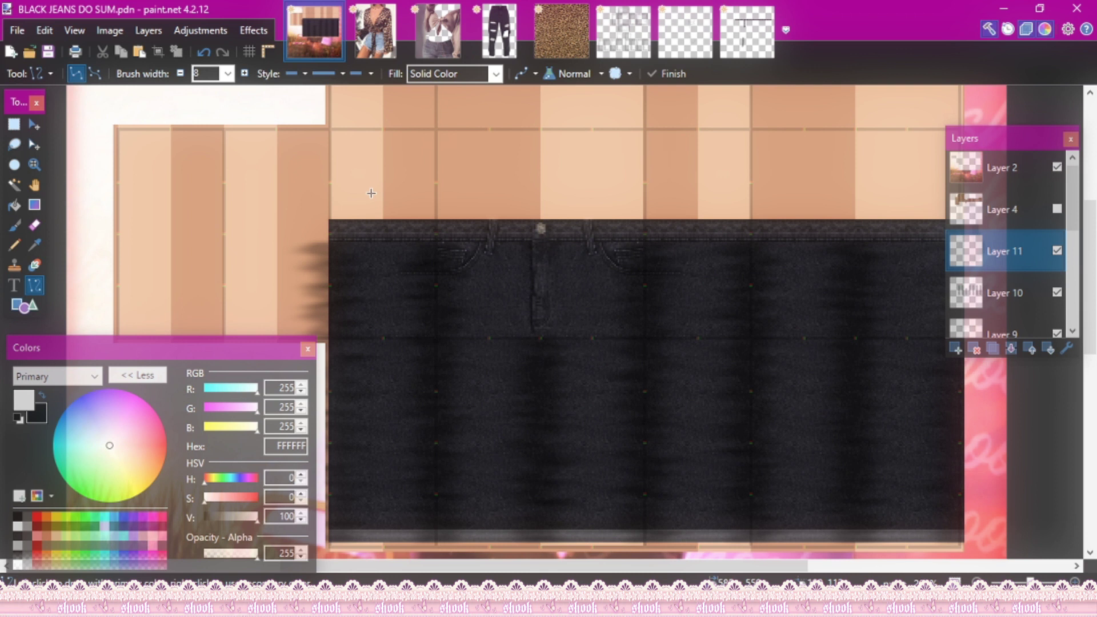
mouse_move(362, 322)
mouse_down()
mouse_move(385, 426)
mouse_move(370, 455)
mouse_move(384, 494)
mouse_up()
drag(485, 114, 486, 476)
drag(485, 512, 492, 513)
drag(584, 98, 594, 454)
drag(691, 100, 698, 454)
drag(792, 108, 808, 454)
mouse_move(901, 98)
mouse_down()
mouse_move(903, 367)
mouse_move(916, 454)
mouse_up()
- Smudge the six white lines into zigzags along their length with a size 7 soft brush at 25% pressure
click(248, 33)
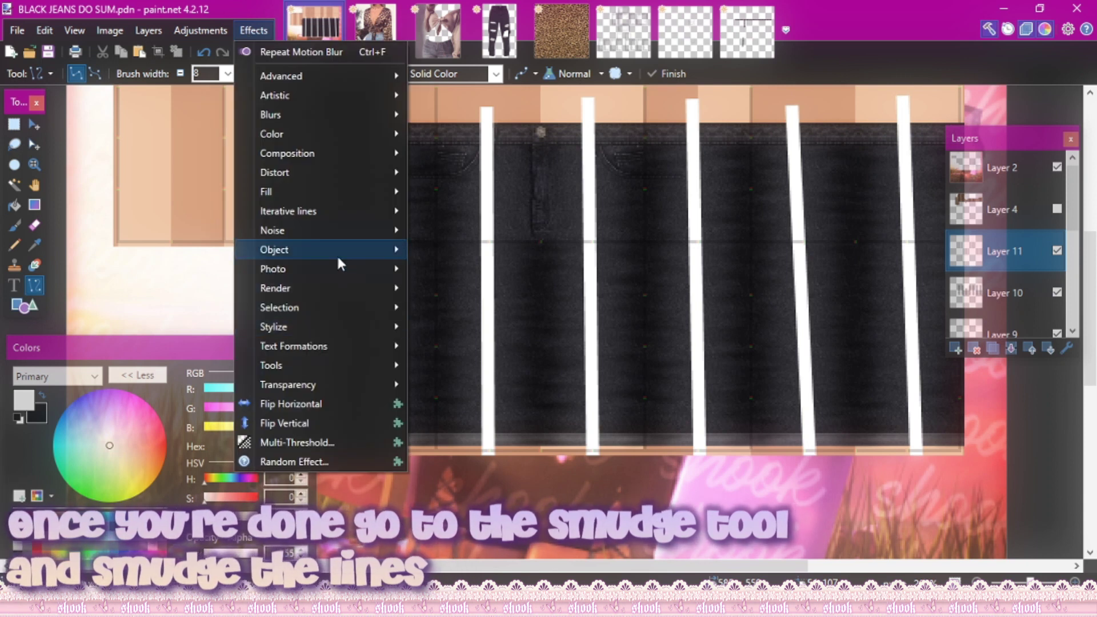
mouse_move(344, 358)
click(455, 423)
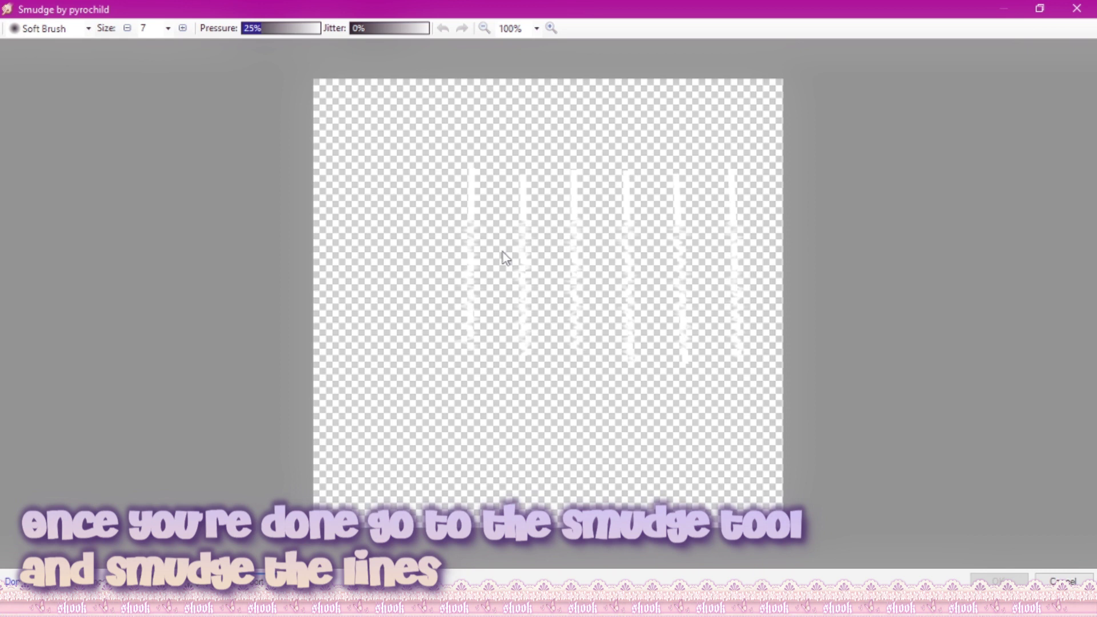
click(999, 581)
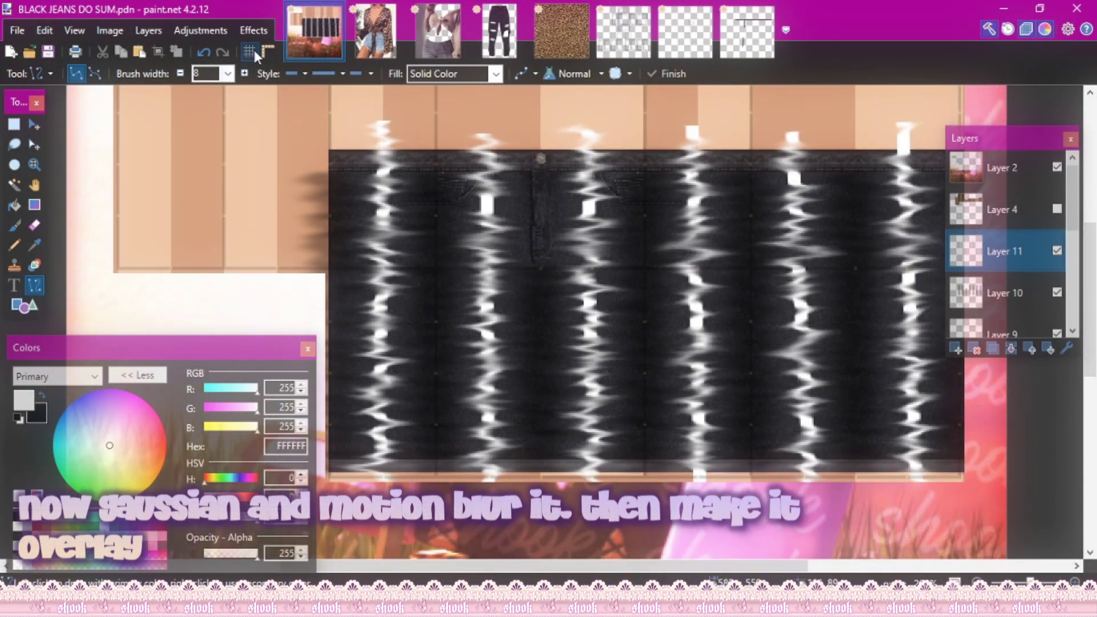
- Soften the white highlights with a Gaussian Blur of radius 11 and a centered Motion Blur of distance 25
click(253, 30)
mouse_move(323, 115)
click(451, 147)
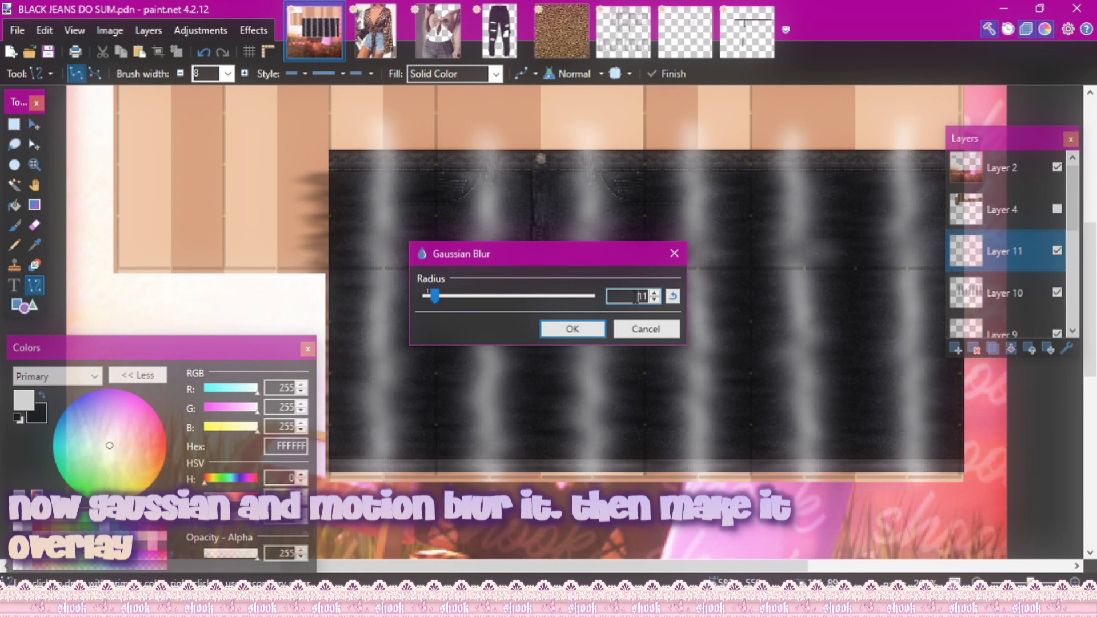
click(572, 329)
click(253, 30)
mouse_move(357, 121)
click(469, 211)
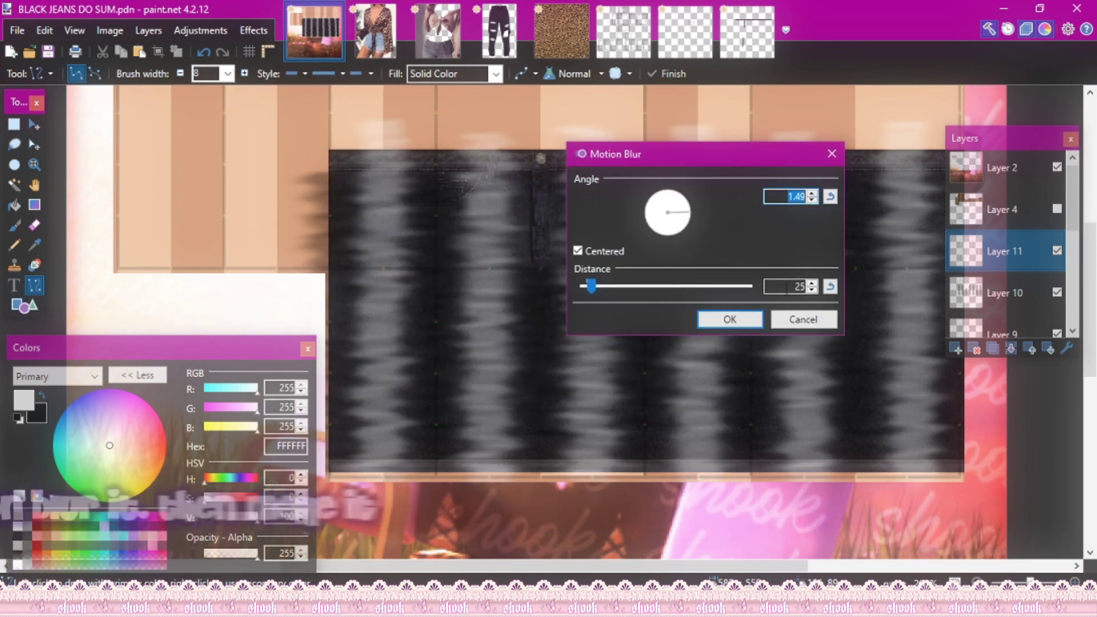
click(734, 318)
- Set the highlight layer, Layer 11, to Overlay blend mode with an opacity of 125
double_click(1003, 252)
click(473, 308)
click(466, 429)
drag(497, 203, 761, 125)
drag(858, 269, 798, 269)
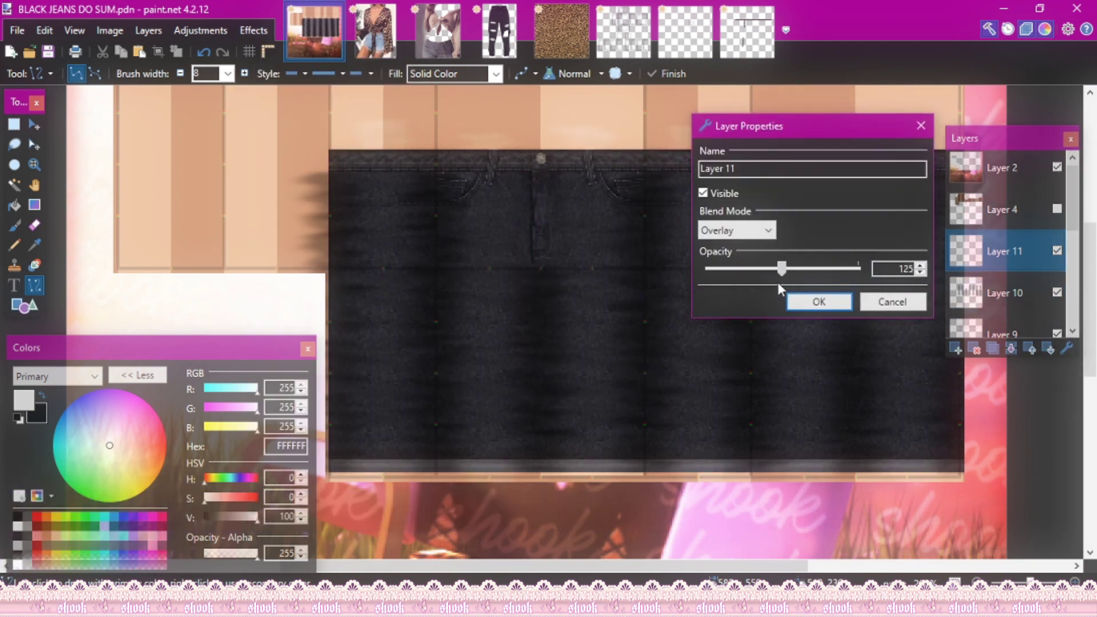
click(818, 301)
- Set the shading layer, Layer 10, to Overlay blend mode and reduce its opacity to about half
click(1007, 294)
click(1066, 349)
drag(605, 205, 896, 188)
click(774, 291)
click(754, 411)
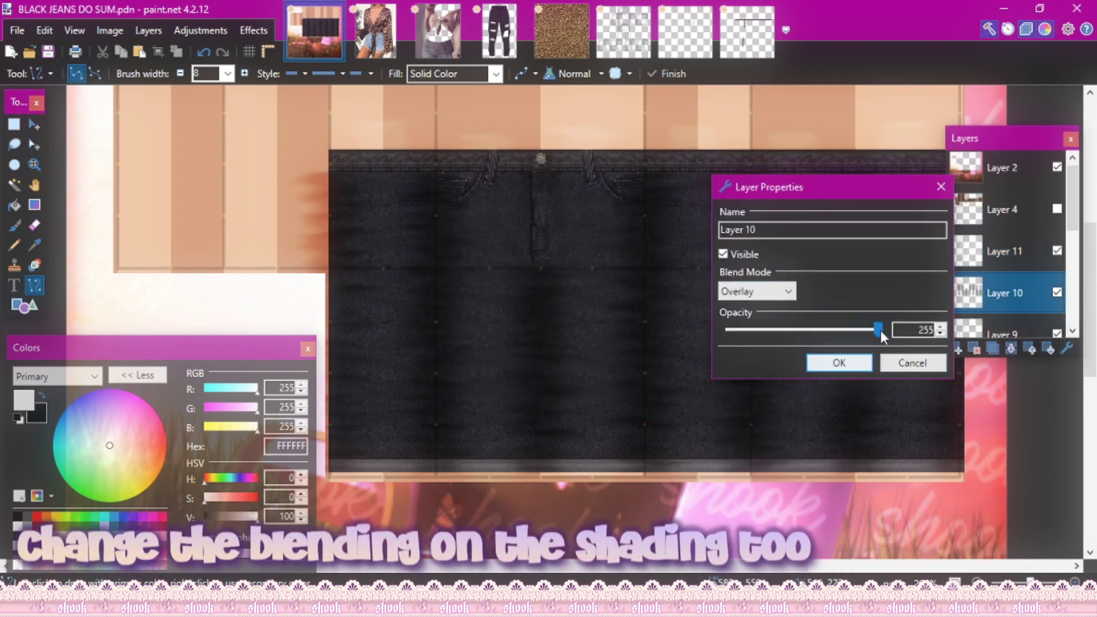
drag(879, 330, 797, 331)
key(Return)
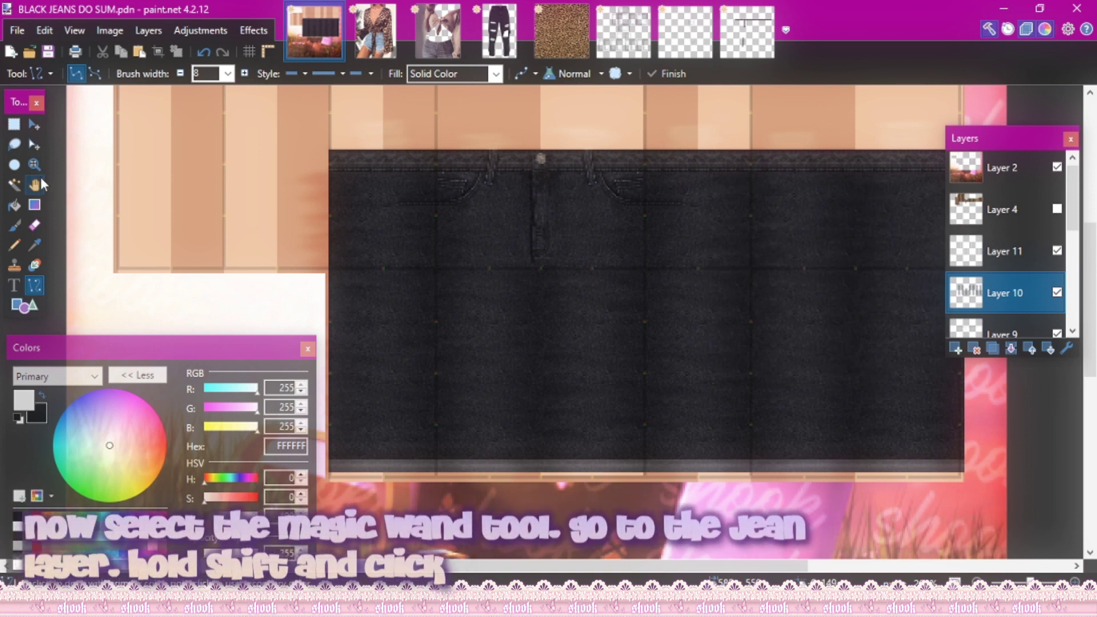
- Select the area outside the jeans on their base layer with the Magic Wand, and delete that area from shading Layer 10
click(14, 184)
scroll(911, 338, up, 2)
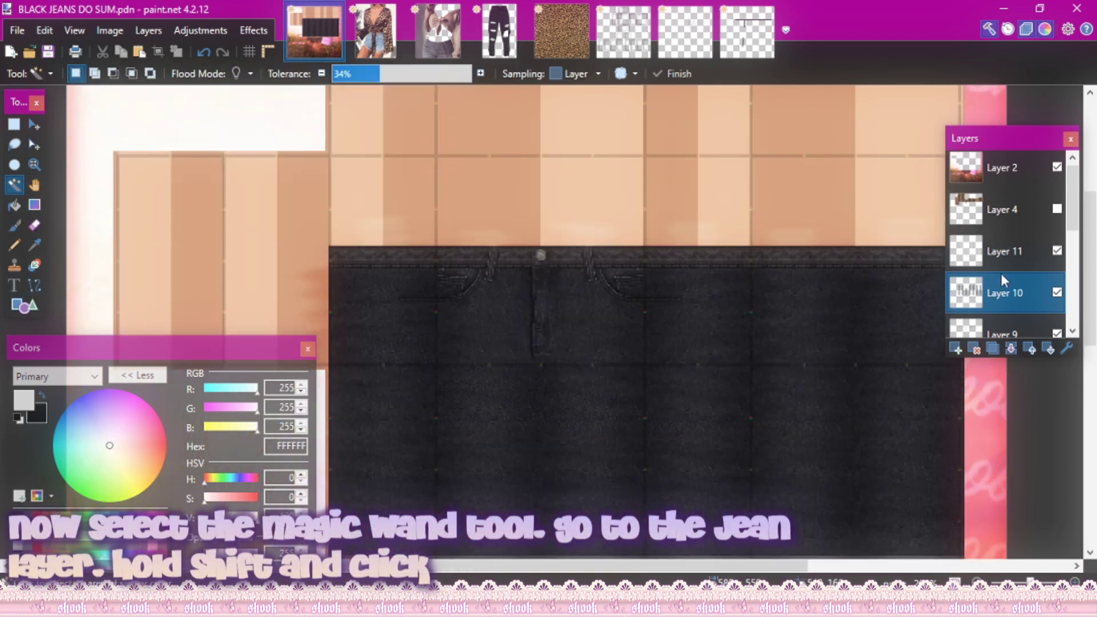
scroll(1003, 268, down, 3)
scroll(1004, 297, down, 2)
click(1008, 294)
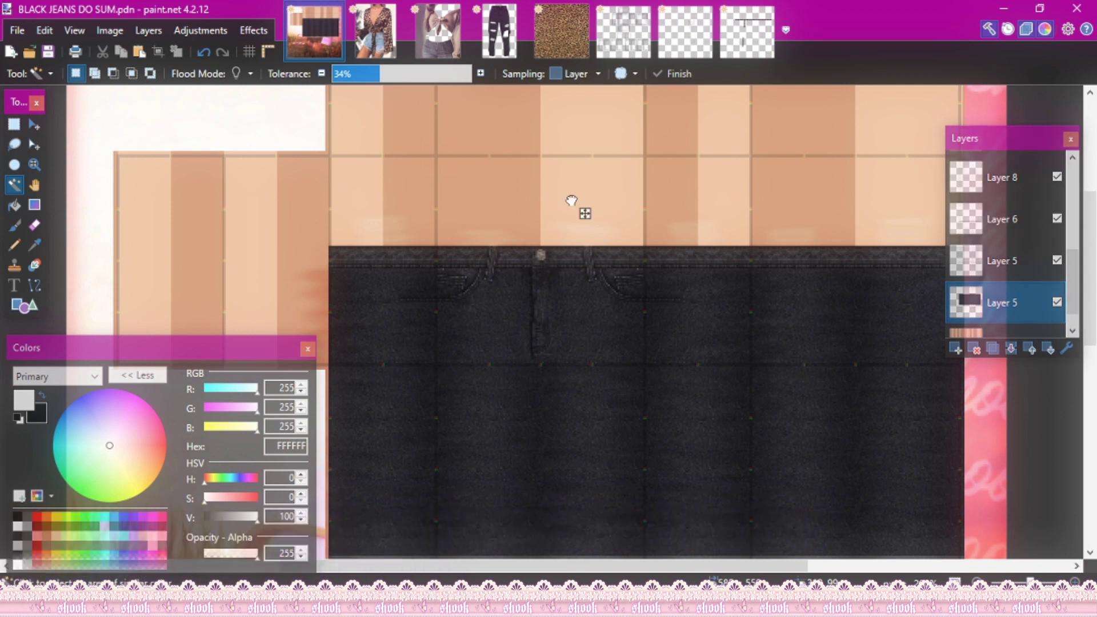
click(571, 200)
scroll(1017, 292, up, 5)
click(1019, 294)
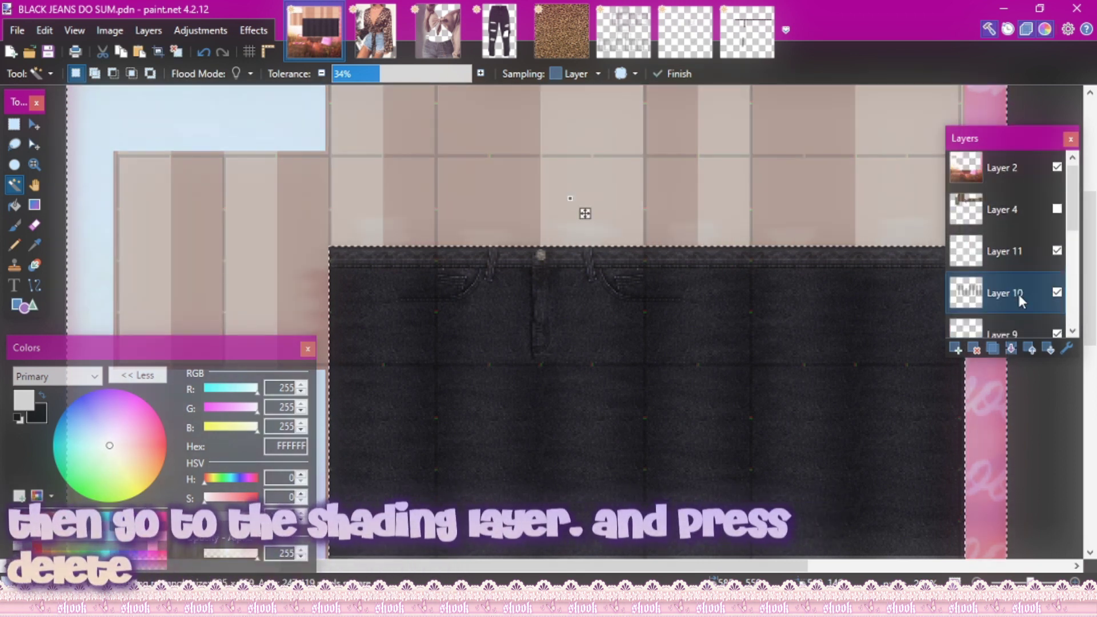
key(Delete)
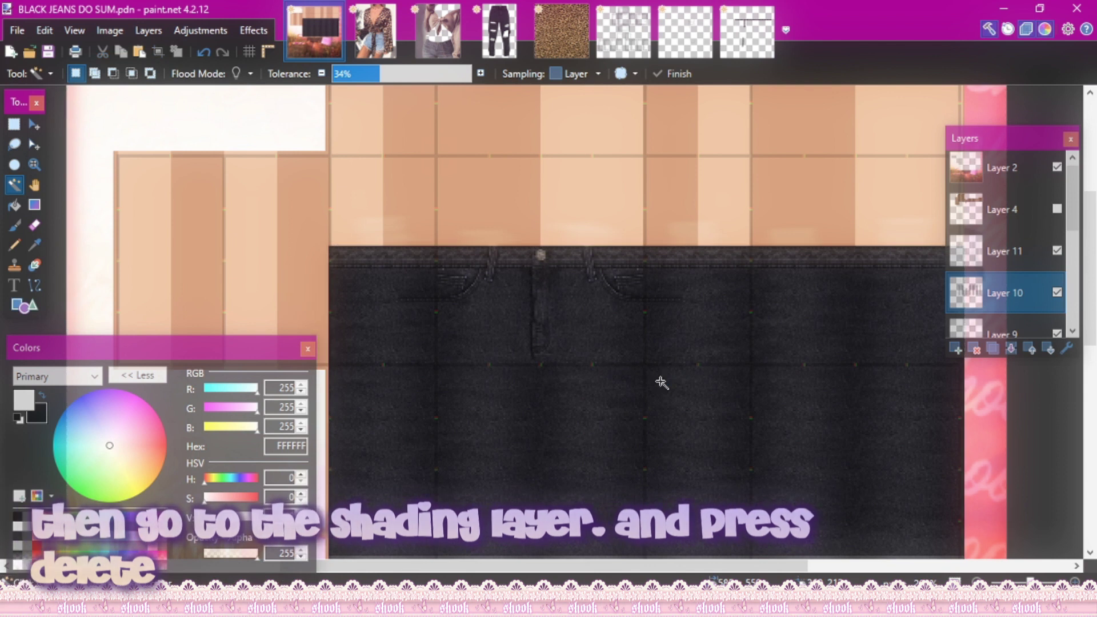
- Reselect the area outside the jeans from their base layer and delete it from highlight Layer 11
scroll(1007, 283, down, 3)
click(1005, 289)
click(653, 217)
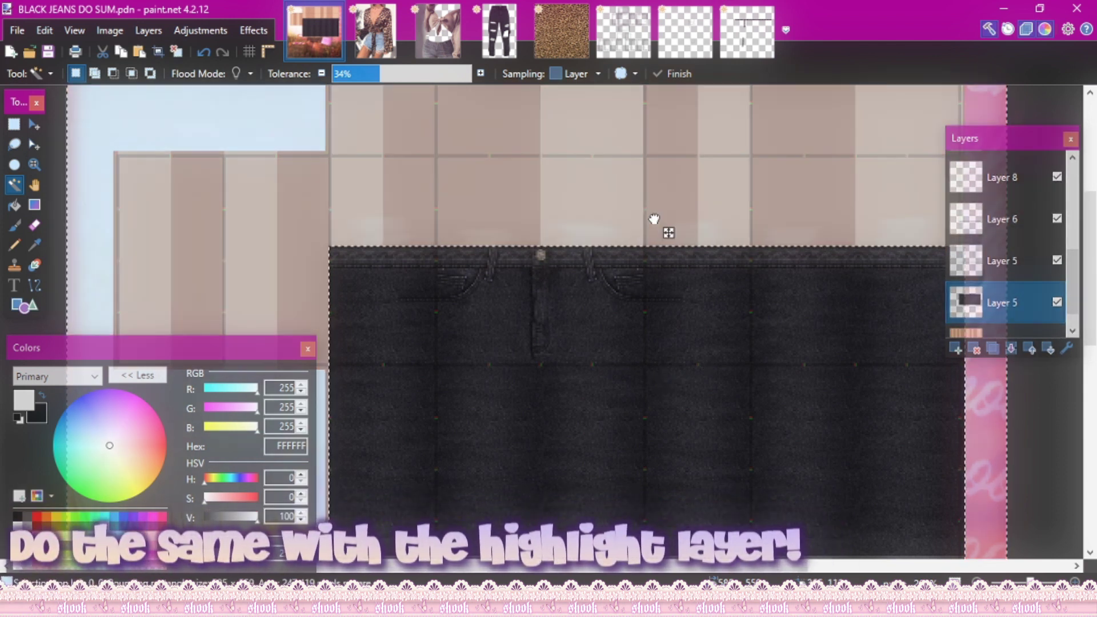
scroll(1005, 269, up, 3)
click(1004, 260)
key(Delete)
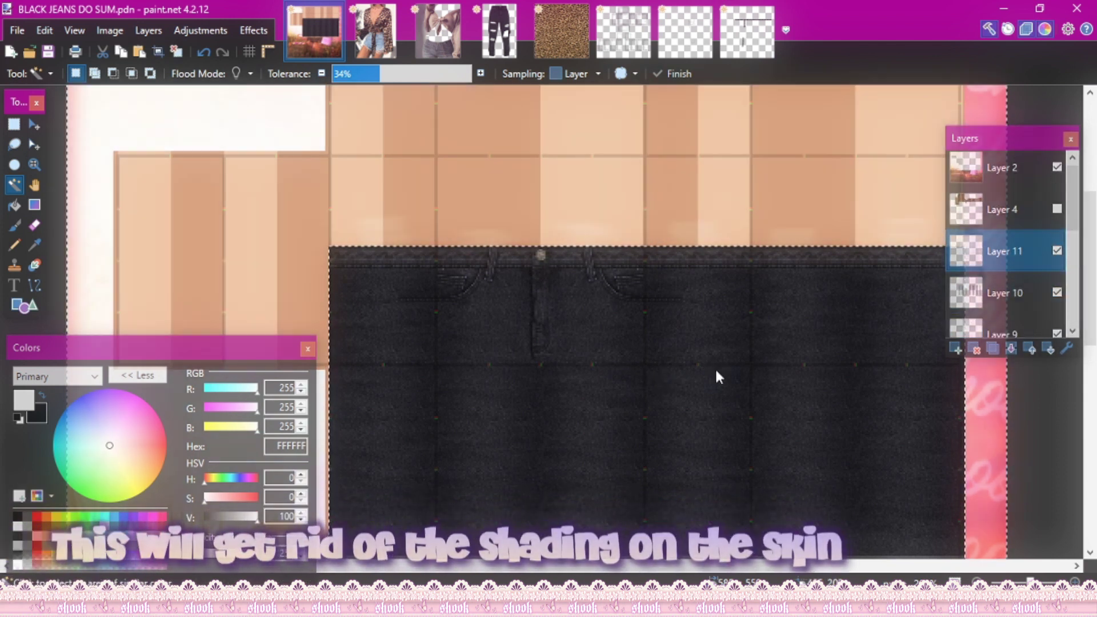
scroll(693, 382, down, 3)
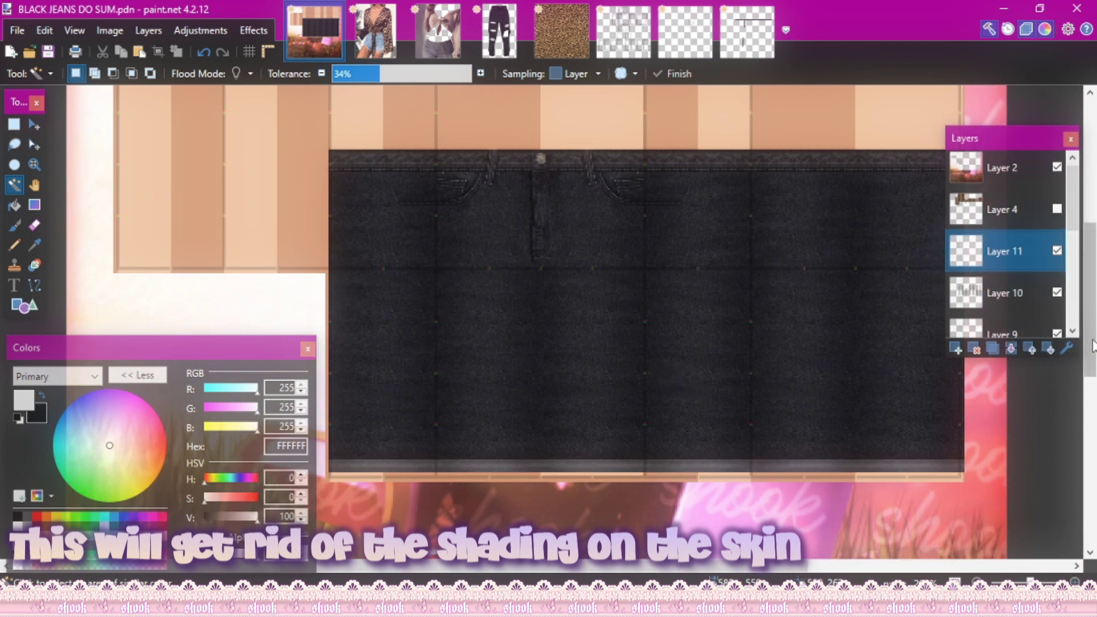
scroll(784, 361, up, 2)
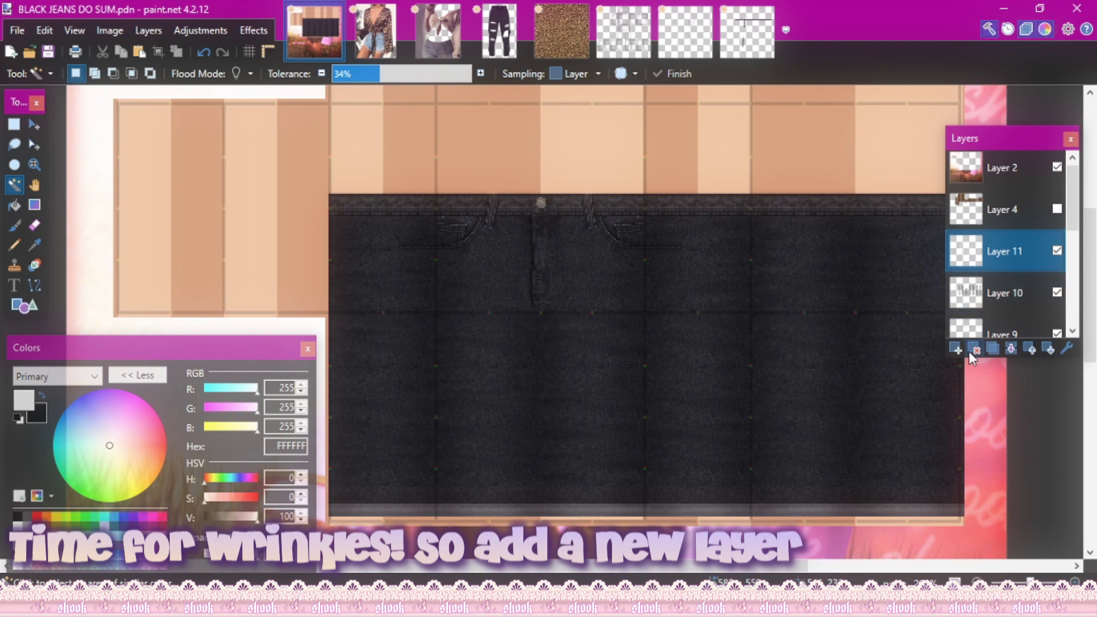
- Add a new layer and draw curved black wrinkle lines, 2 px wide, across all the leg panels
click(954, 350)
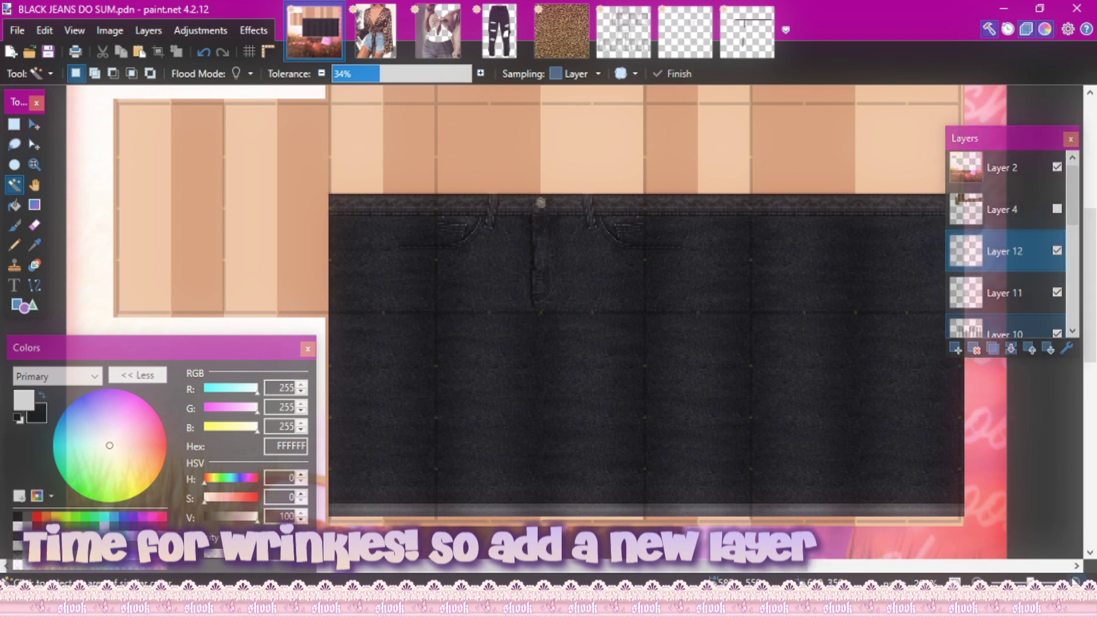
scroll(535, 316, up, 2)
drag(553, 566, 474, 566)
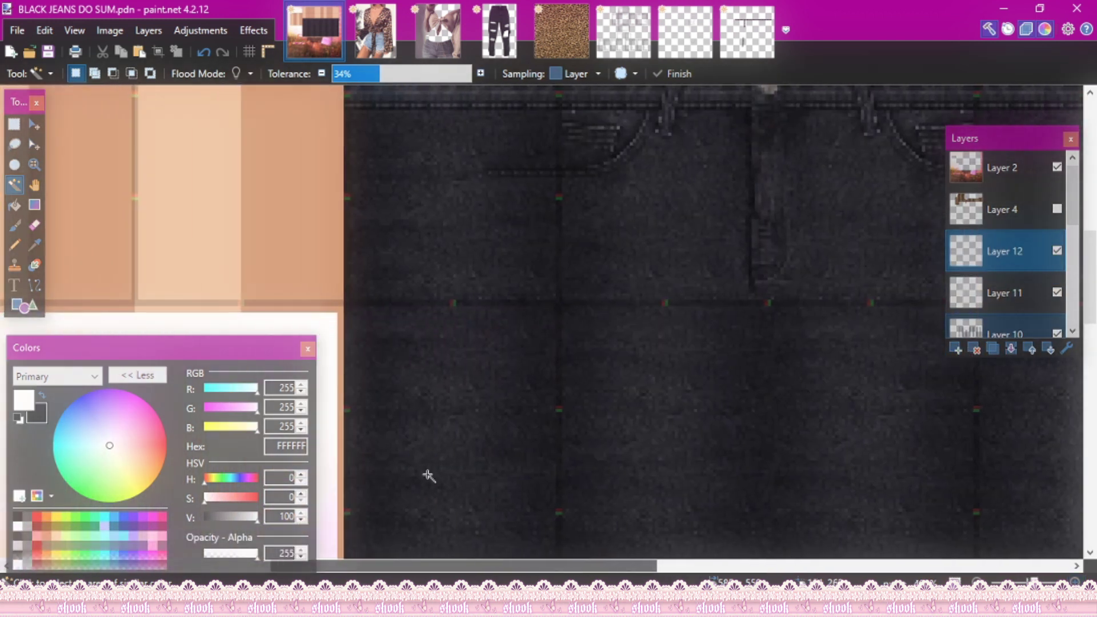
click(34, 285)
click(43, 397)
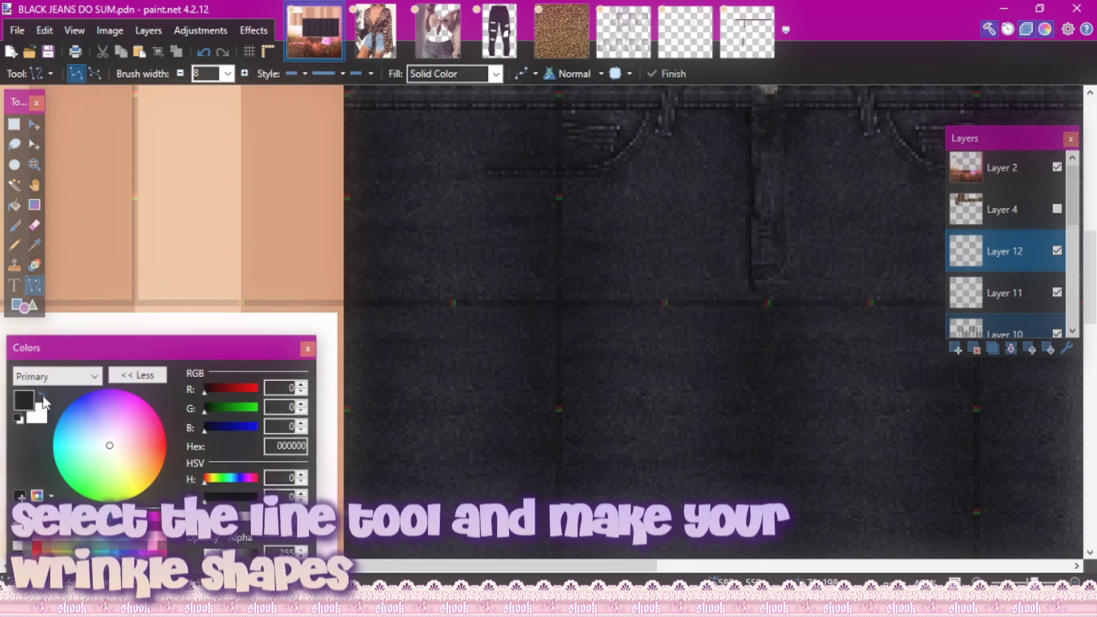
click(40, 398)
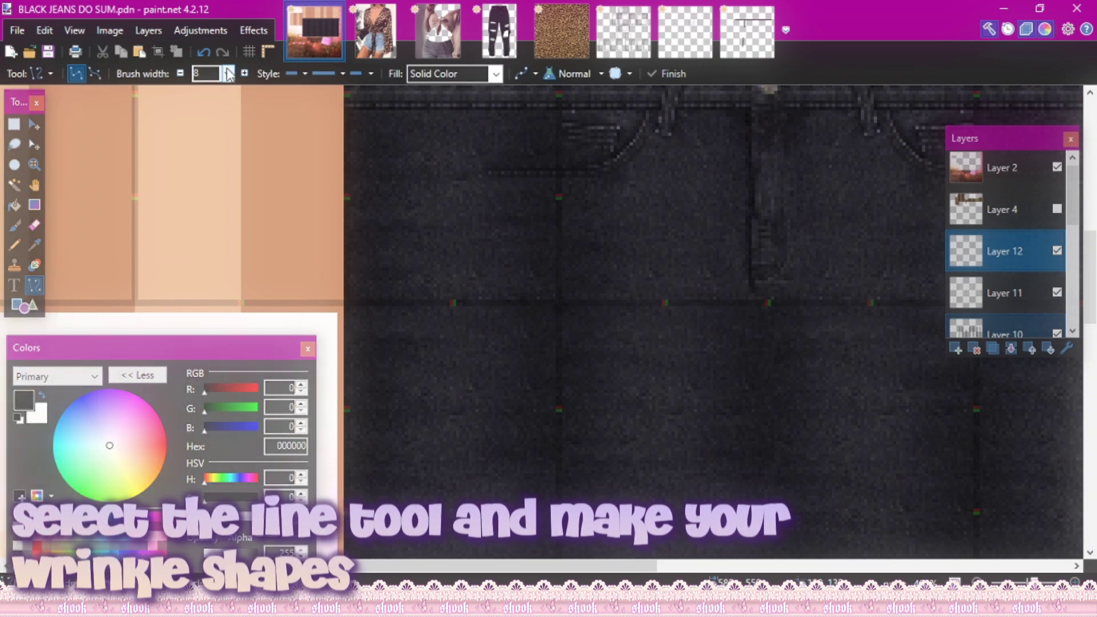
click(228, 73)
click(217, 107)
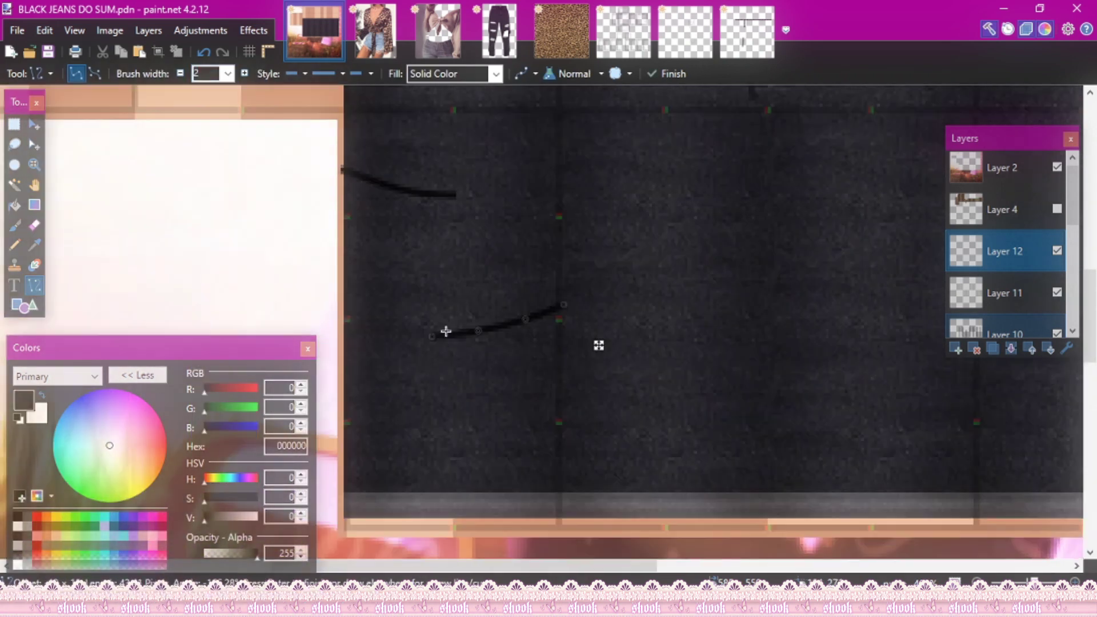
scroll(598, 345, up, 2)
scroll(727, 396, down, 2)
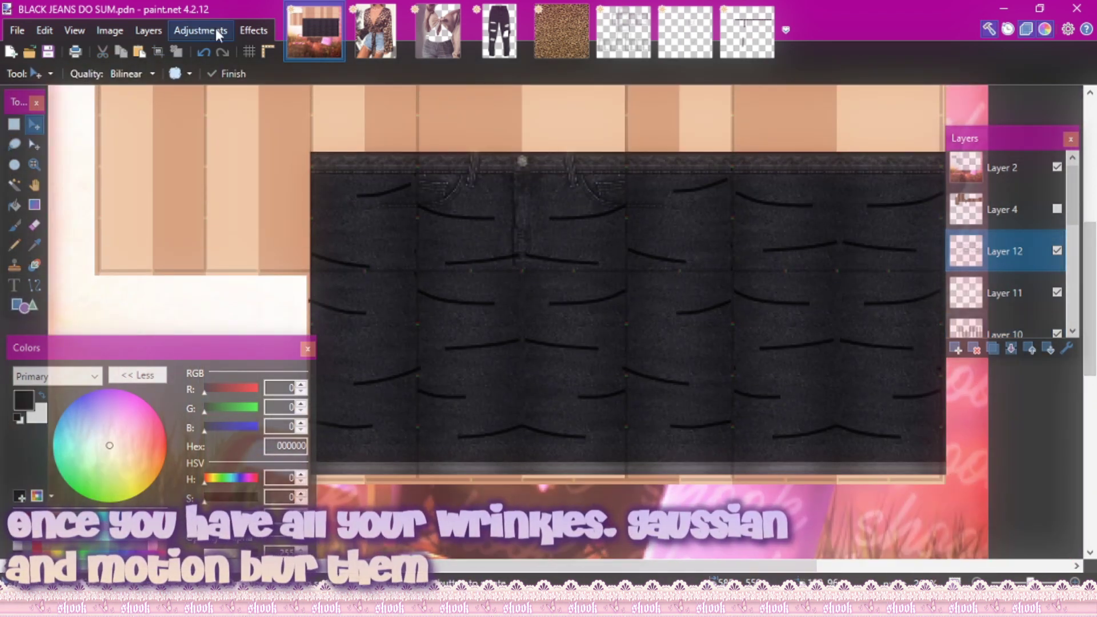
- Soften the wrinkle lines on Layer 12 with a Gaussian Blur followed by a Motion Blur
click(243, 29)
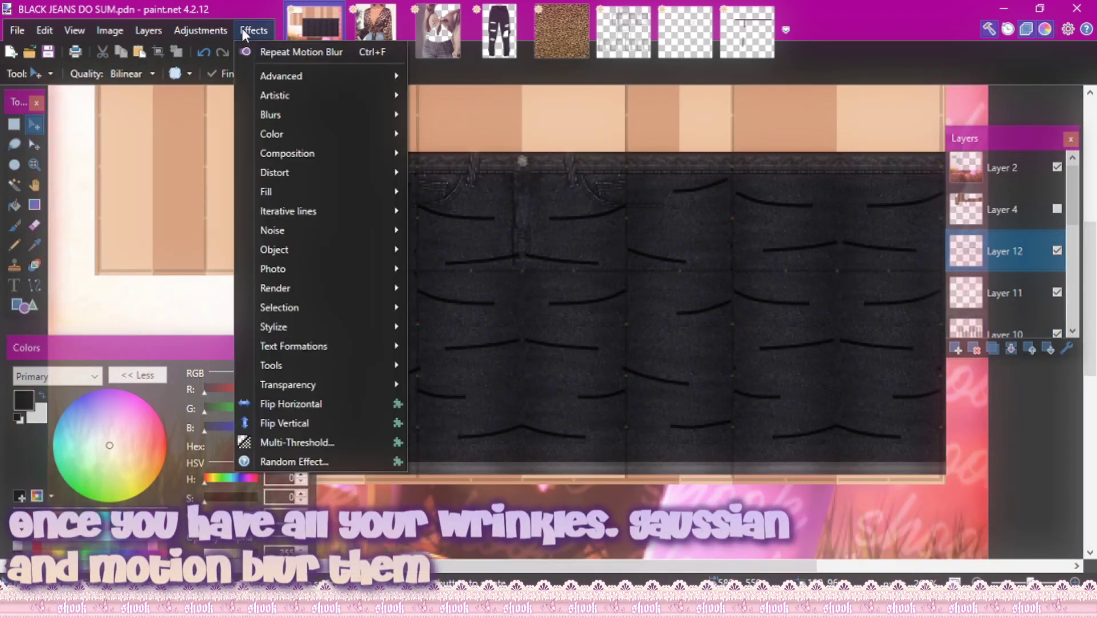
mouse_move(322, 111)
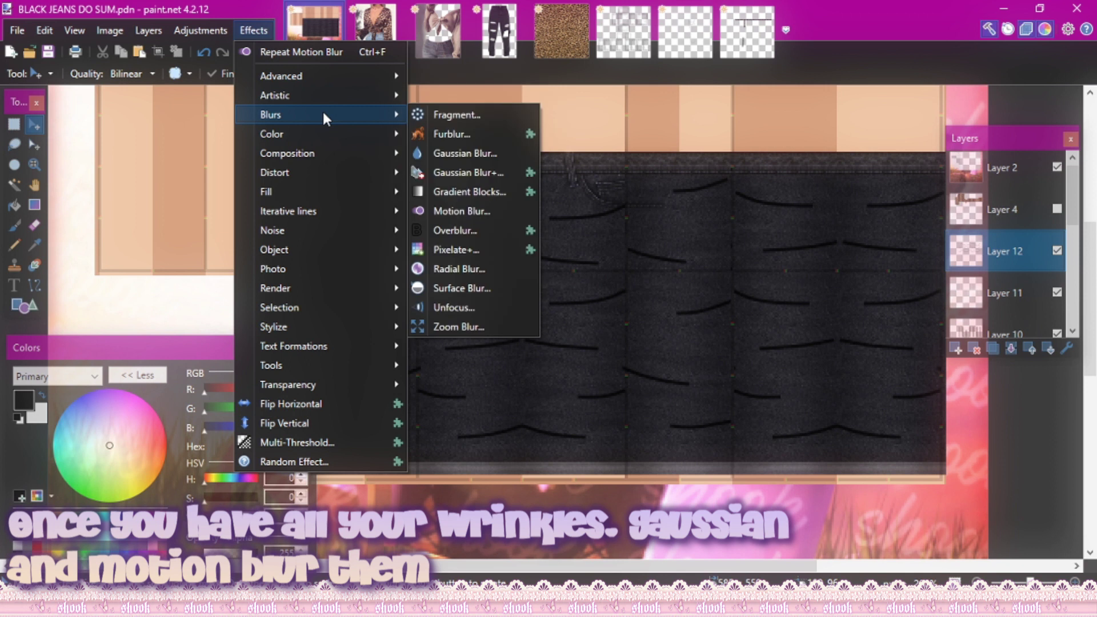
click(441, 153)
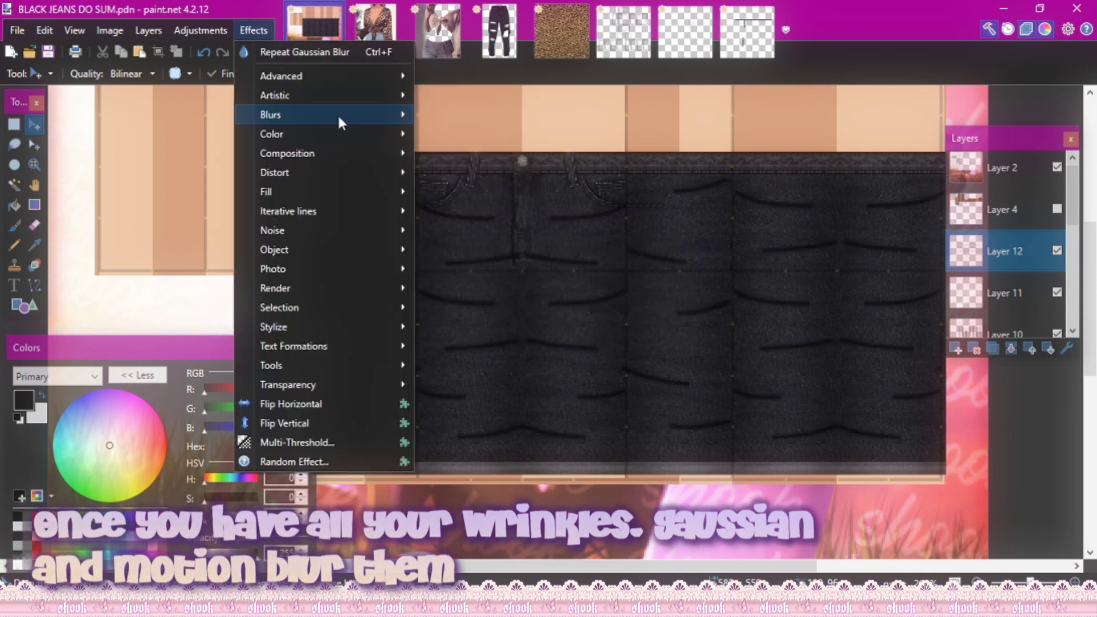
click(462, 210)
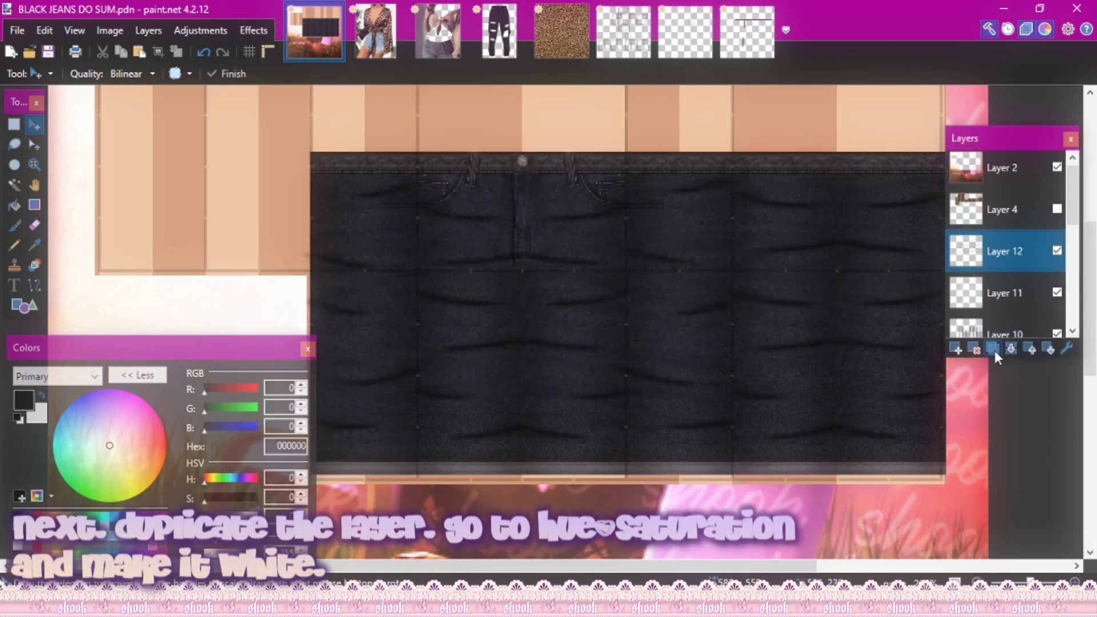
- Duplicate the wrinkle layer, turn the copy white with a Lightness of 100, and move it slightly upward
click(994, 350)
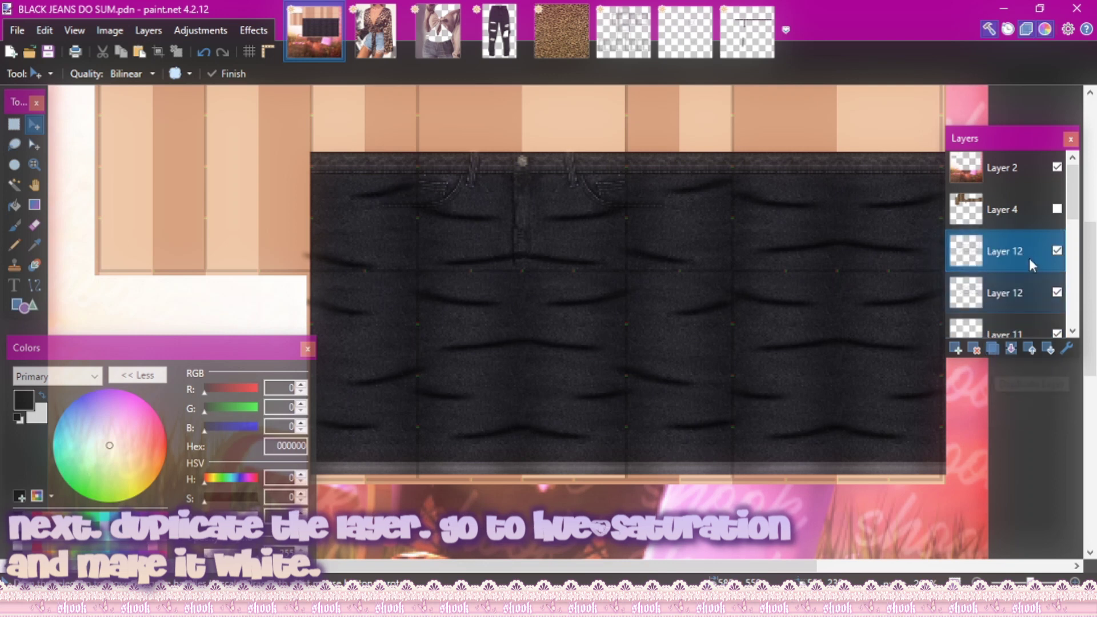
click(190, 29)
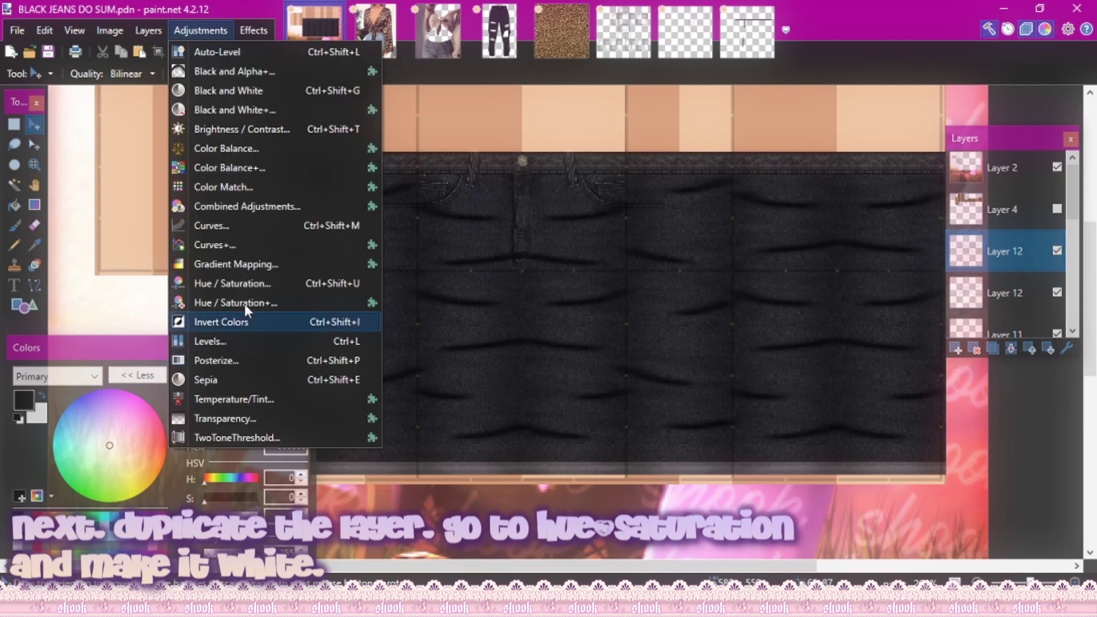
click(245, 276)
drag(546, 337, 633, 337)
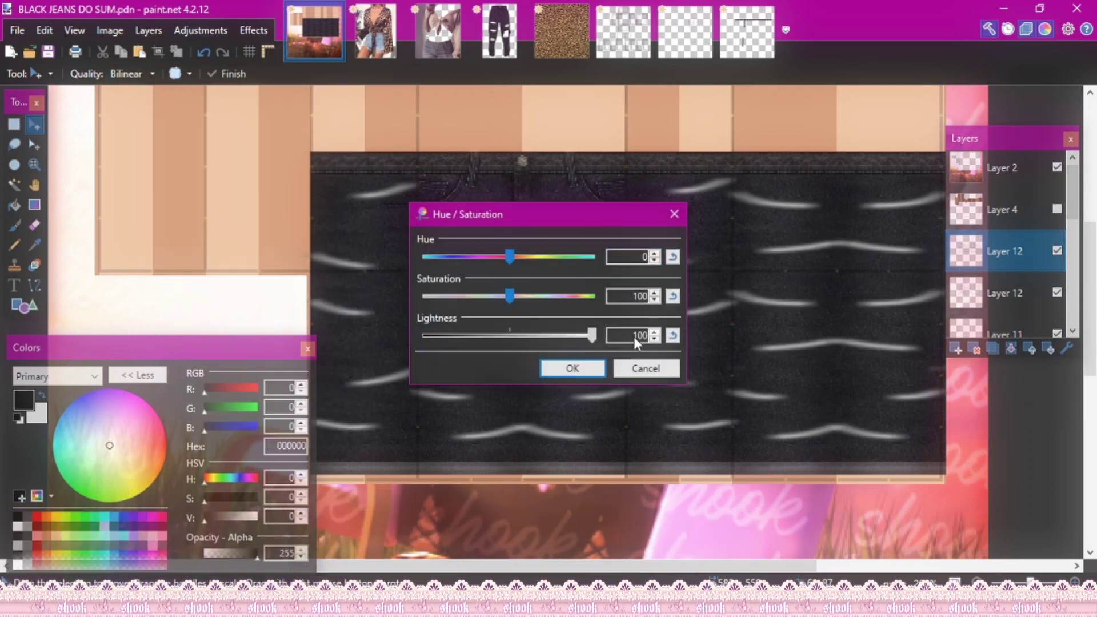
click(573, 368)
drag(553, 333, 553, 327)
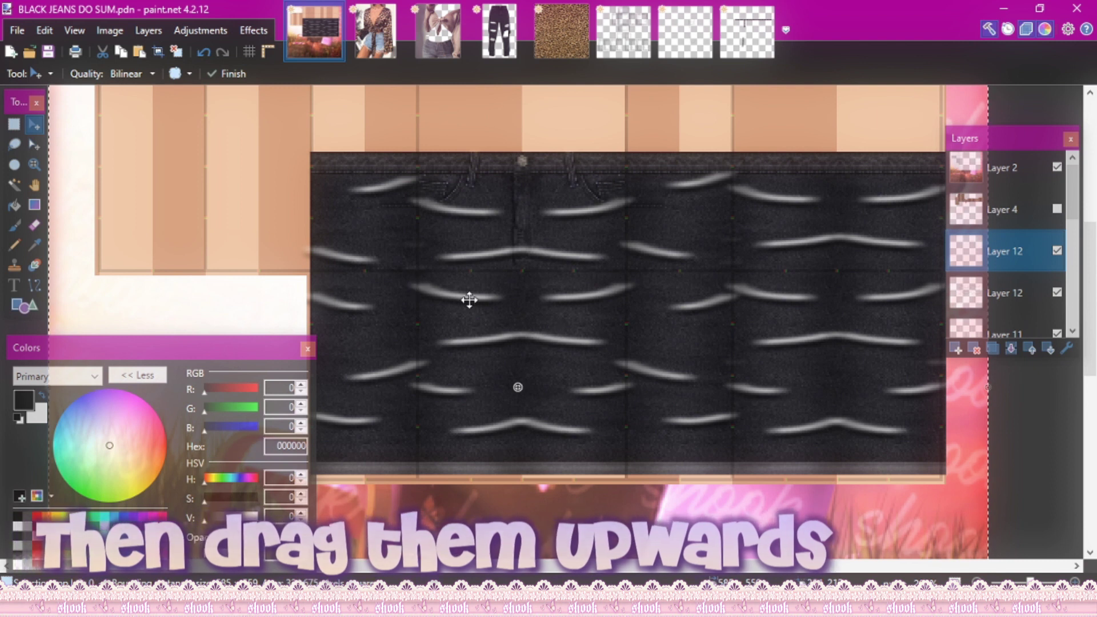
- Set the black wrinkle layer's blend mode to Multiply and the white wrinkle layer's blend mode to Overlay
double_click(1006, 293)
click(471, 308)
click(479, 342)
click(583, 382)
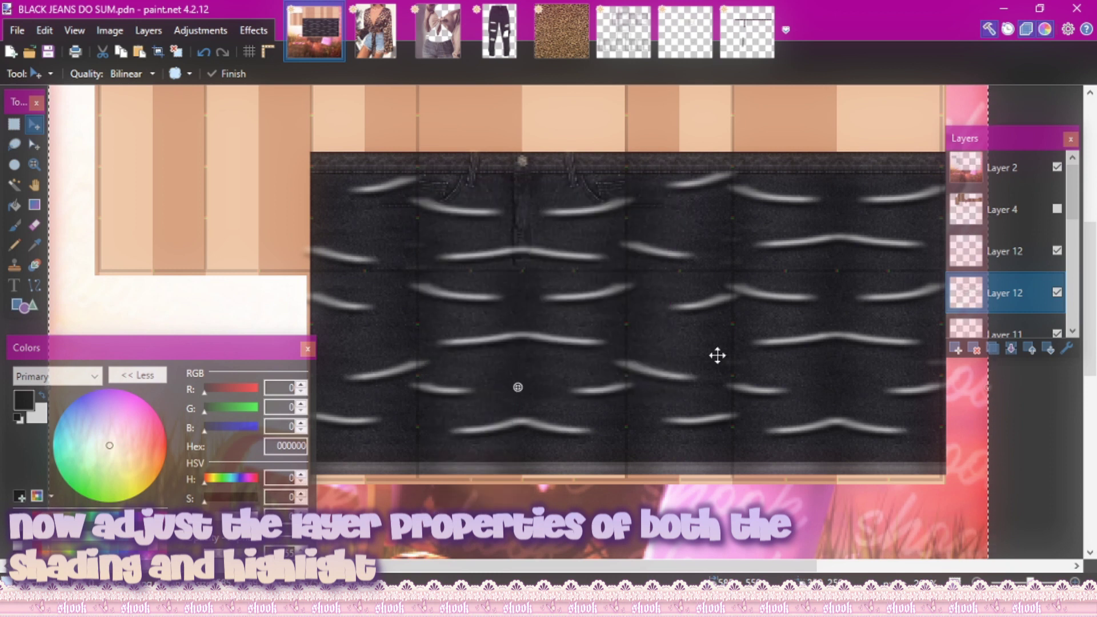
double_click(988, 265)
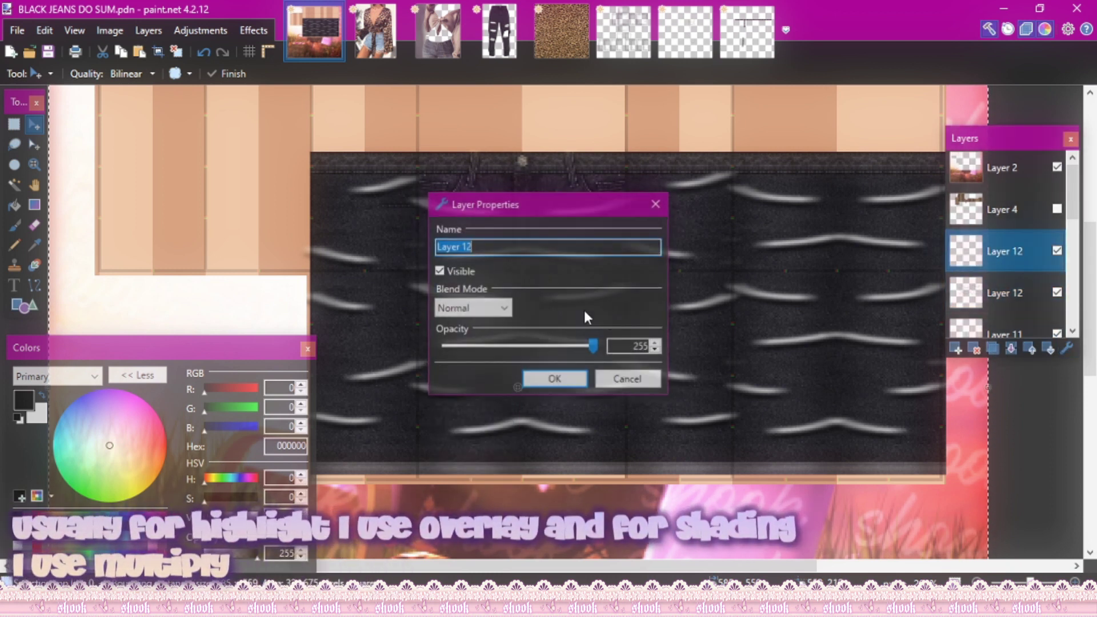
click(487, 309)
click(478, 427)
drag(590, 209, 868, 154)
click(837, 328)
- Lower the black wrinkle layer's opacity and set the white wrinkle layer's opacity to 87
double_click(1006, 292)
drag(867, 327, 805, 346)
click(828, 361)
double_click(1006, 251)
drag(514, 205, 804, 175)
drag(883, 317, 782, 324)
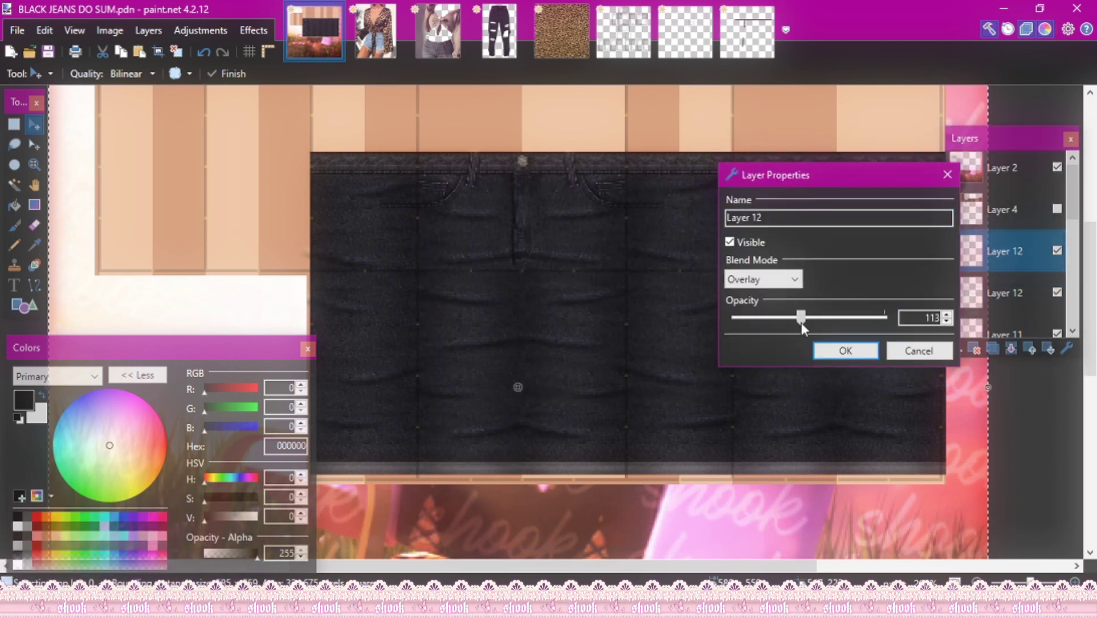
click(845, 351)
- Fine-tune the opacity of both wrinkle layers, making the white one slightly more transparent
double_click(1005, 293)
drag(889, 332, 888, 333)
click(917, 364)
double_click(1006, 251)
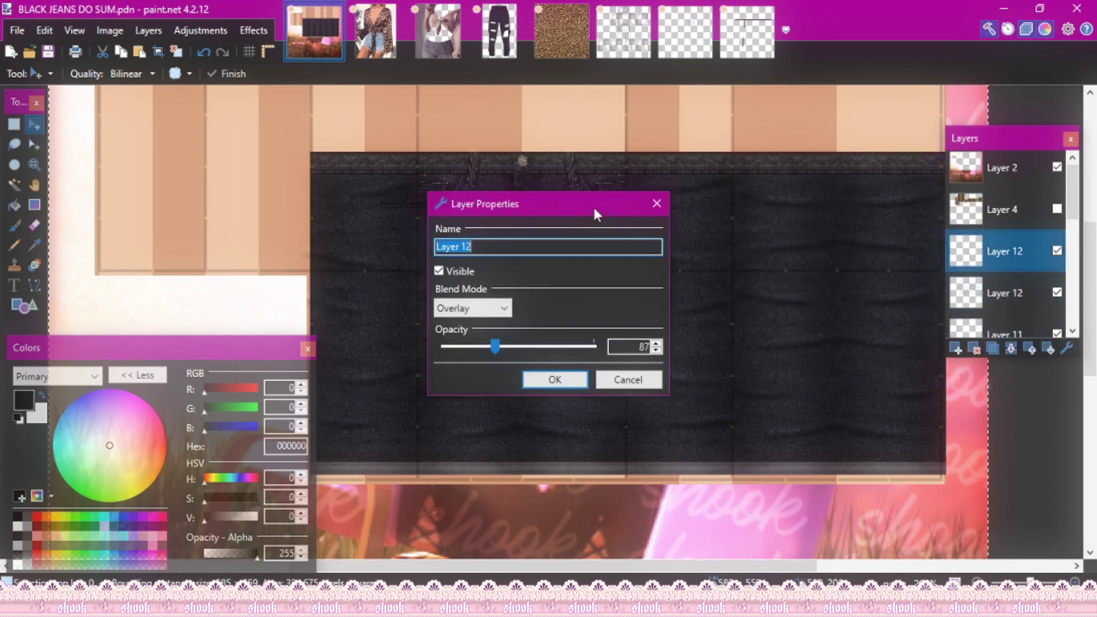
drag(592, 205, 957, 208)
drag(859, 350, 847, 349)
click(919, 383)
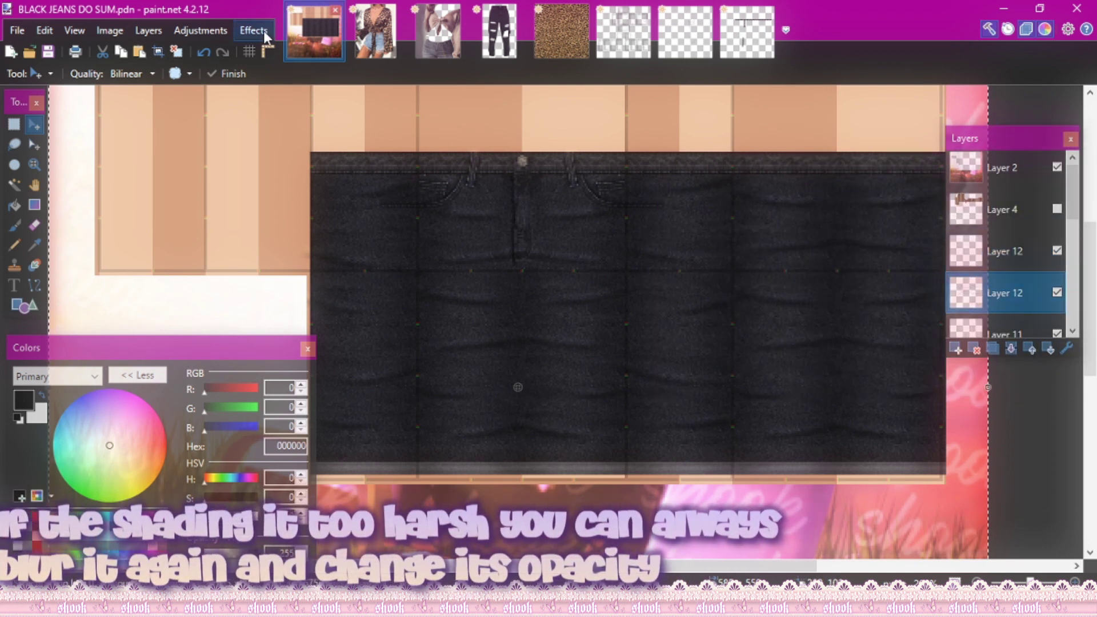
- Apply a Gaussian Blur with radius 3 to the black wrinkle layer and repeat it on the white wrinkle layer
click(258, 30)
mouse_move(315, 109)
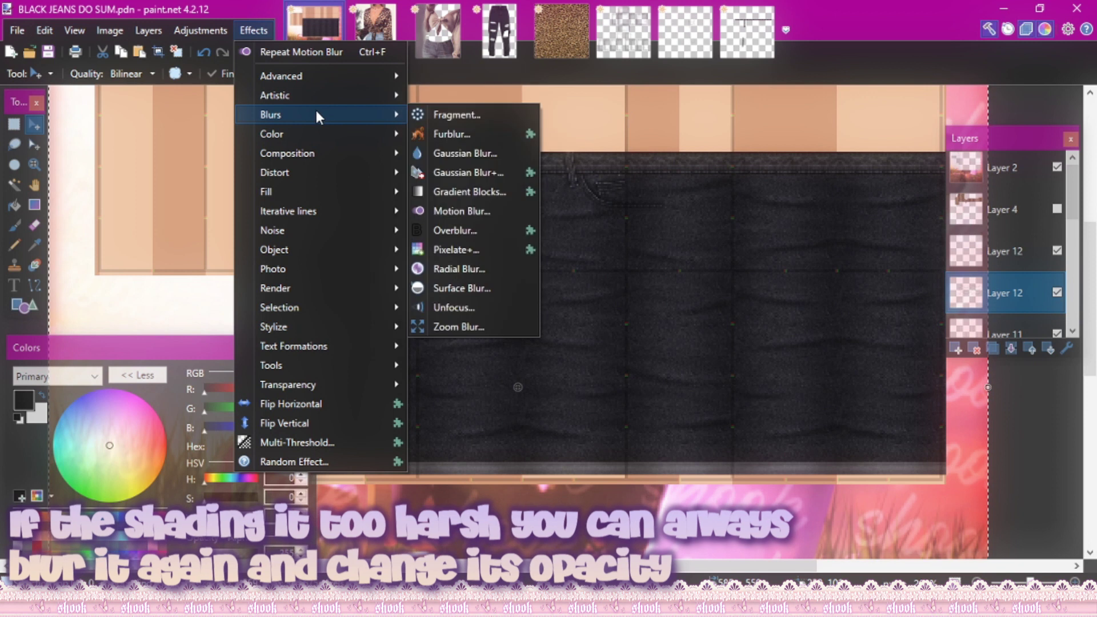
click(453, 153)
drag(583, 269, 842, 179)
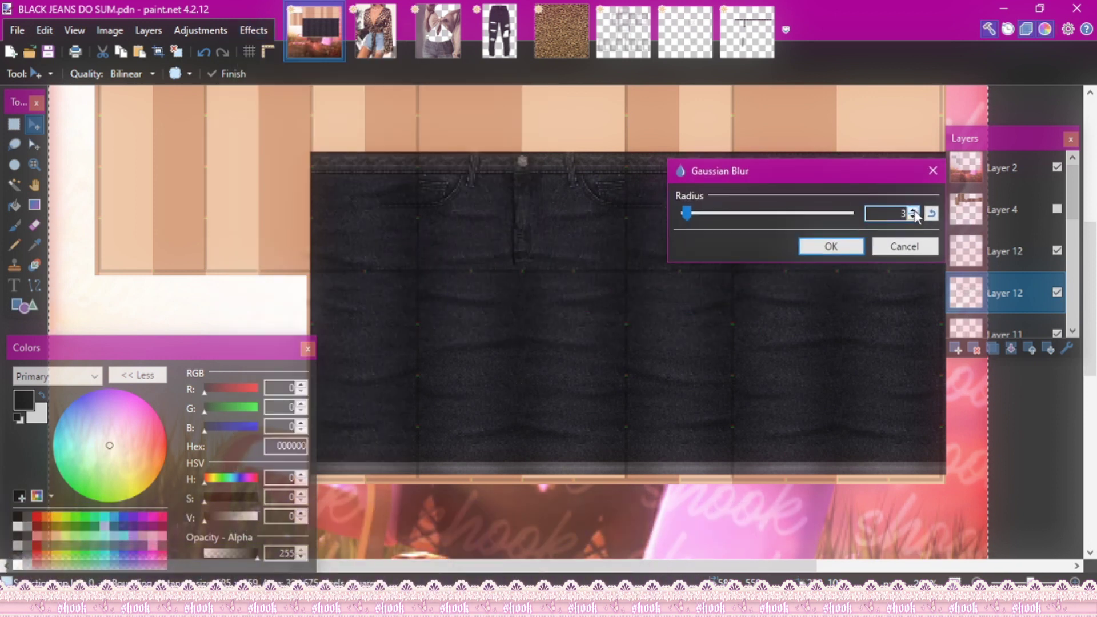
click(831, 246)
click(1005, 251)
click(254, 31)
click(283, 53)
click(1066, 348)
click(878, 362)
- Merge all the jeans' wrinkle, highlight, shading and detail layers down into the base jeans layer, Layer 5
click(14, 123)
click(1044, 197)
drag(1072, 194, 1072, 287)
click(1010, 348)
click(1010, 348)
click(1017, 239)
click(1011, 349)
click(1018, 239)
click(1010, 348)
click(1016, 240)
click(1010, 348)
click(1017, 234)
click(1010, 348)
click(1016, 234)
click(1011, 349)
click(1017, 234)
click(1010, 349)
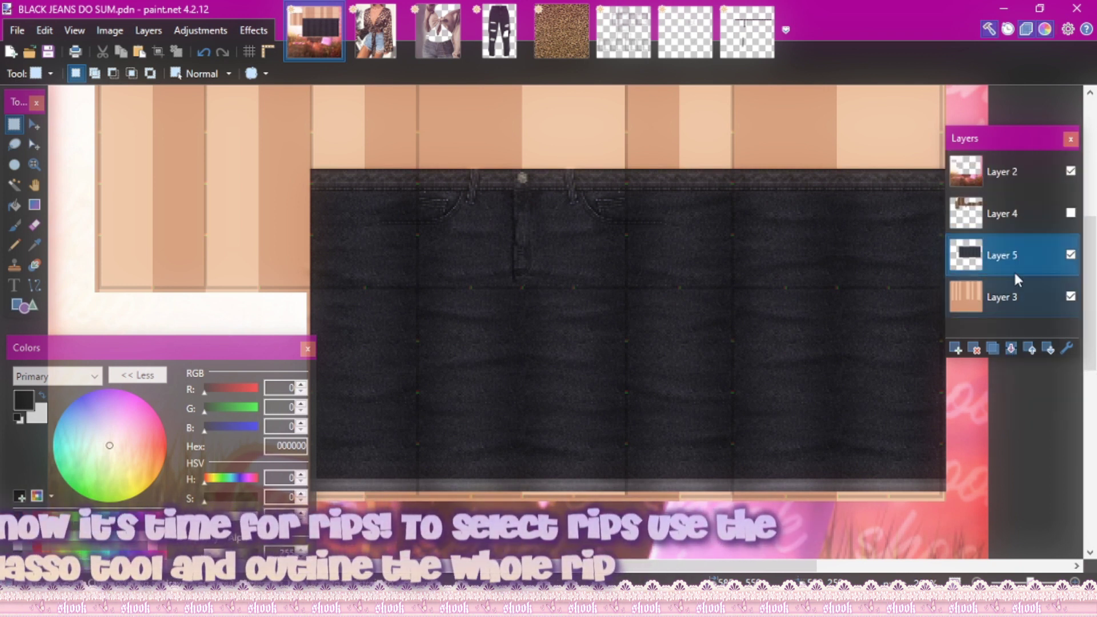
- In the ripped jeans image, outline the small knee rip with the Lasso Select tool and copy it
click(498, 39)
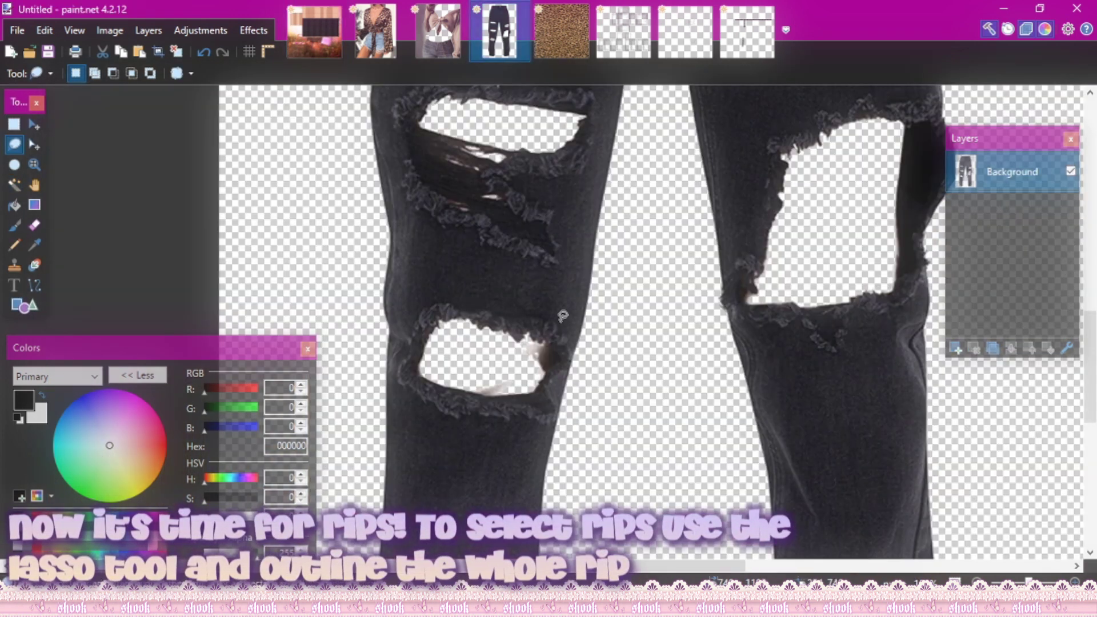
mouse_move(488, 308)
mouse_down()
mouse_move(420, 306)
mouse_move(398, 366)
mouse_up()
mouse_move(491, 423)
mouse_down()
mouse_move(541, 424)
mouse_move(570, 347)
mouse_up()
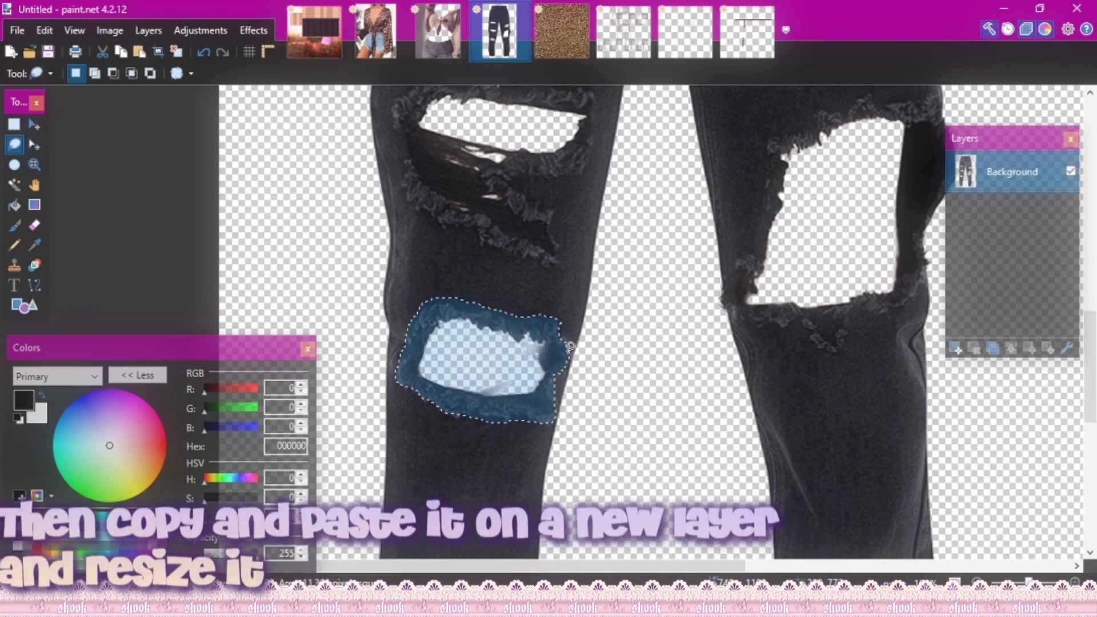
- Paste the rip on a new layer above the jeans, scale it down, and place it on the front leg
click(338, 22)
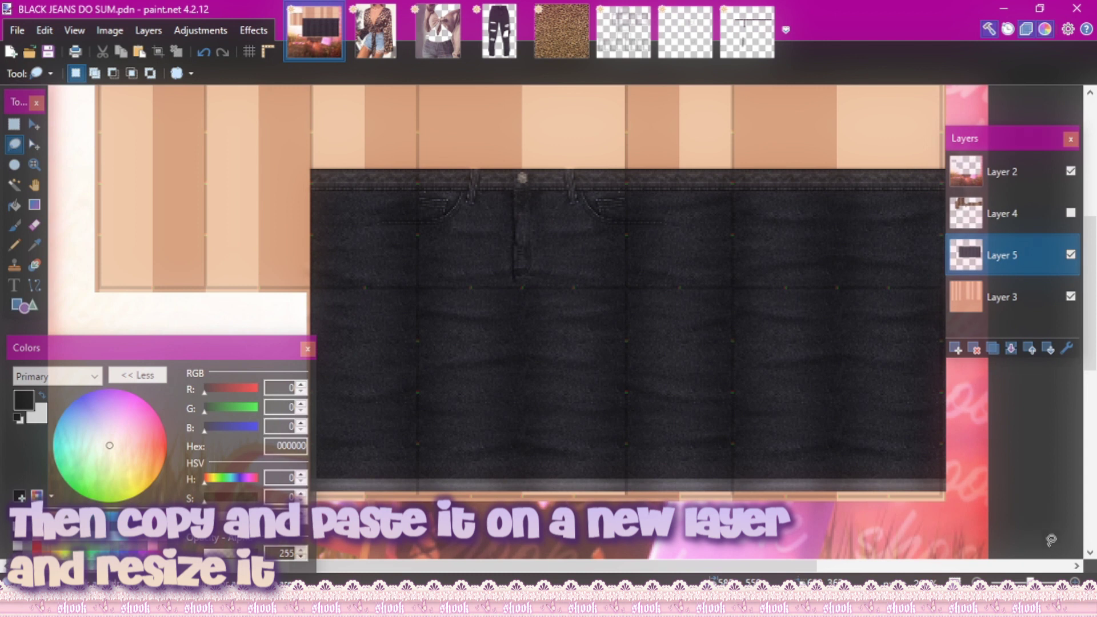
click(956, 349)
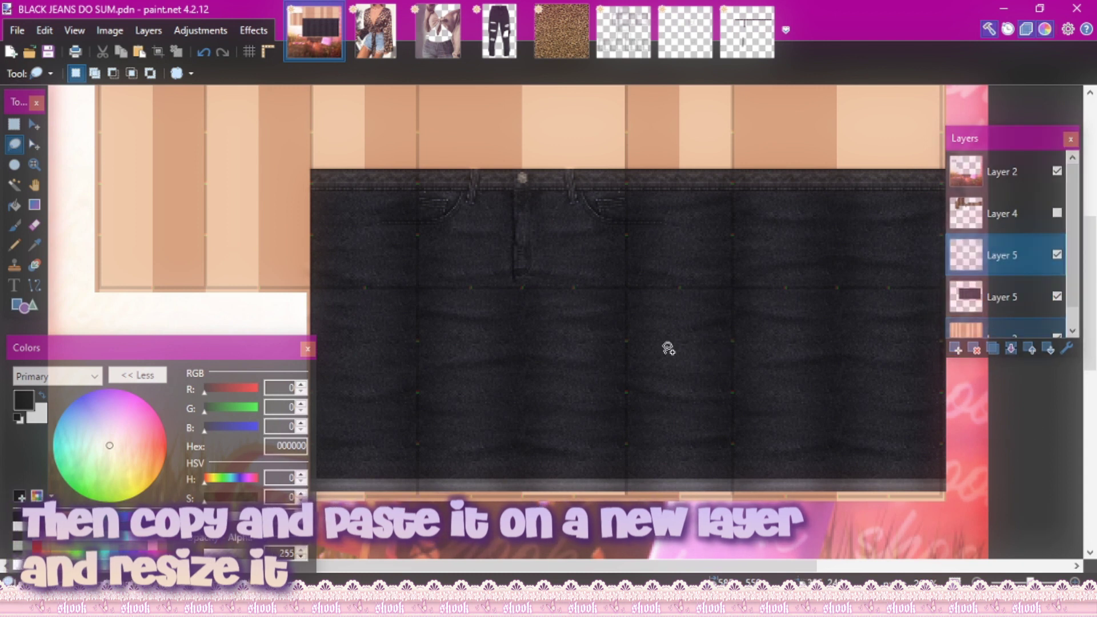
key(ctrl+v)
drag(464, 444, 526, 326)
drag(578, 436, 446, 331)
scroll(514, 423, up, 2)
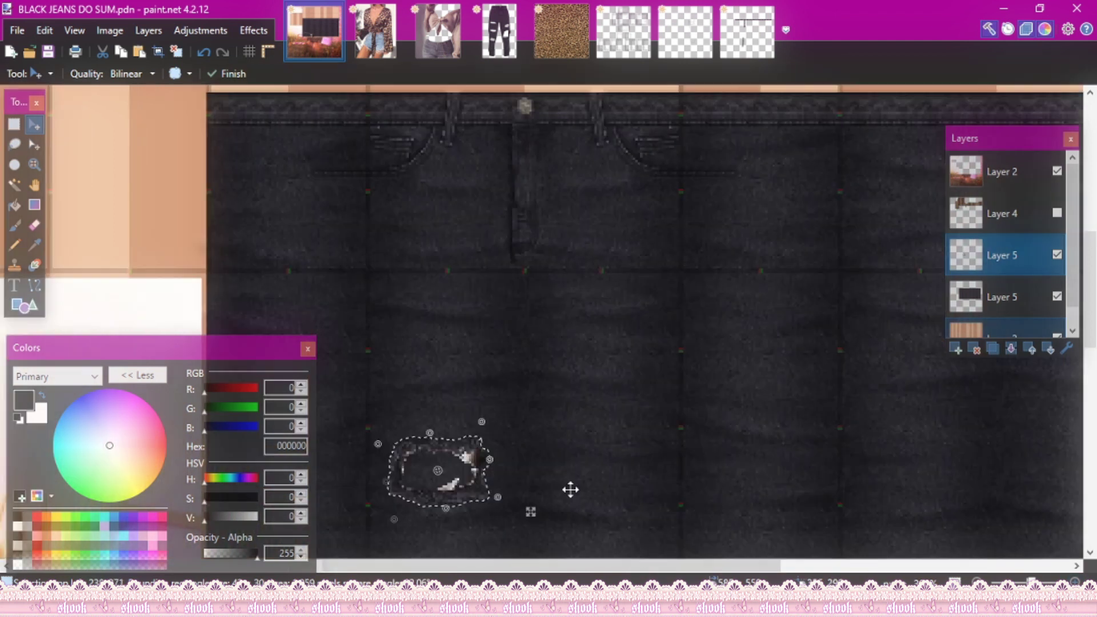
scroll(457, 362, down, 2)
- Erase the leftover white background around the inside of the rip with a 2 px eraser at 0% hardness
scroll(531, 457, up, 3)
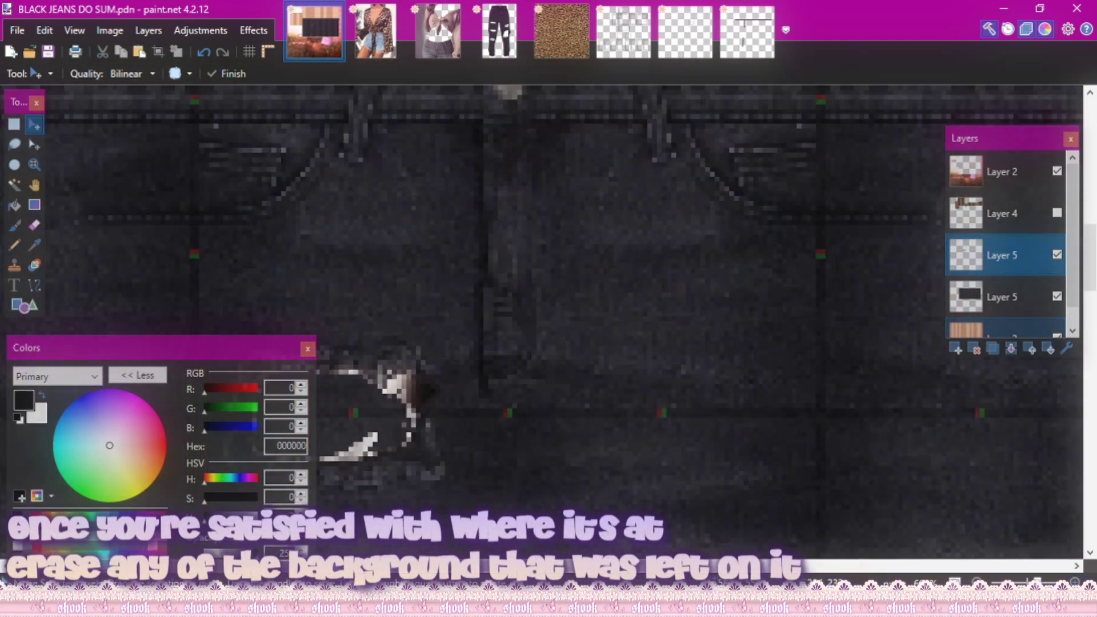
scroll(514, 469, left, 3)
scroll(475, 426, down, 2)
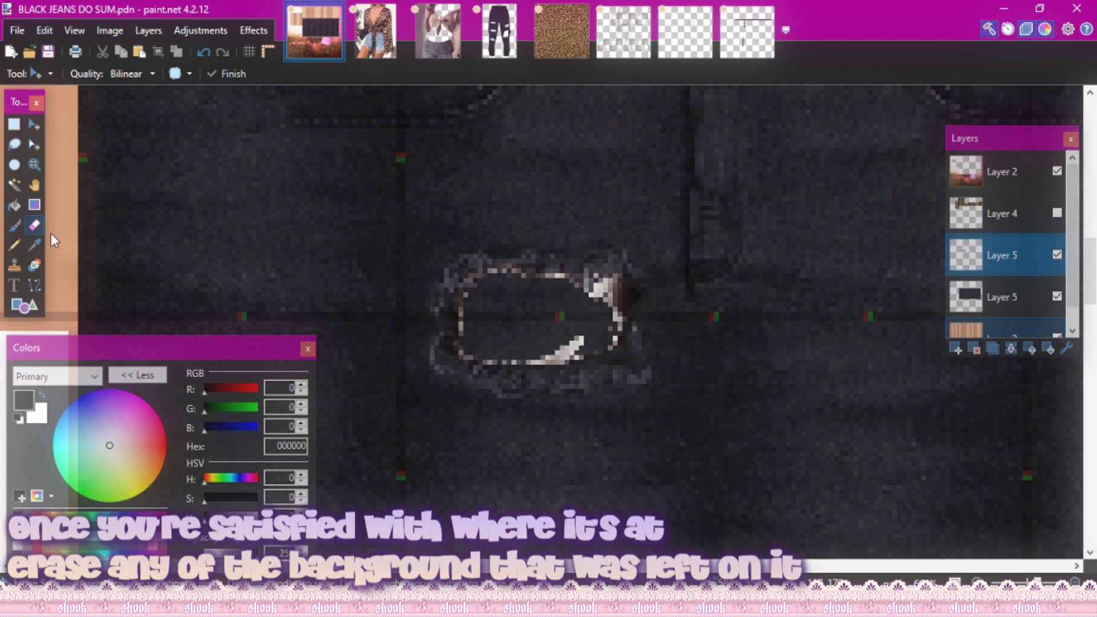
click(35, 226)
mouse_move(573, 351)
mouse_down()
mouse_move(500, 359)
mouse_move(471, 344)
mouse_move(467, 327)
mouse_move(513, 284)
mouse_move(497, 273)
mouse_move(613, 281)
mouse_up()
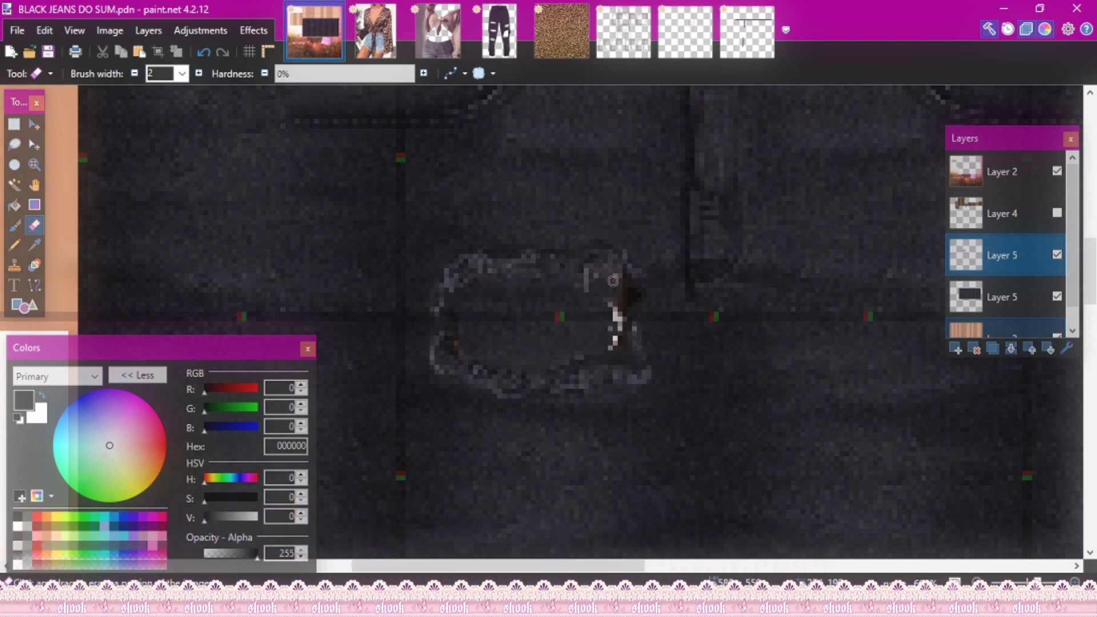
- Select the cleaned rip and place a copy of it on the neighbouring front leg
scroll(744, 404, down, 3)
key(s)
key(m)
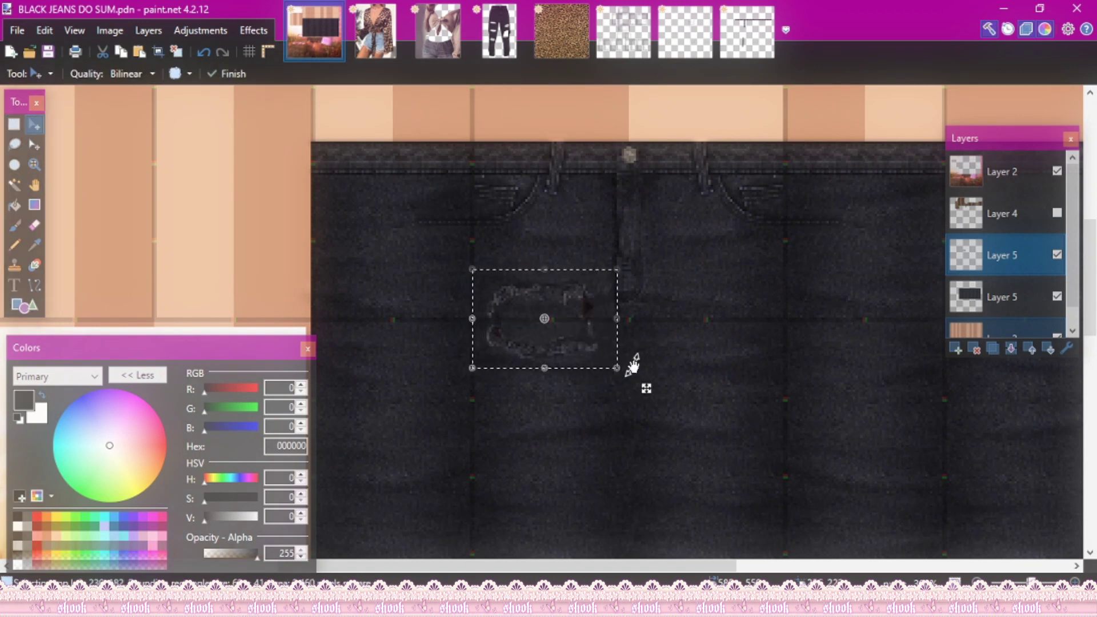
drag(598, 339, 751, 454)
scroll(762, 451, down, 1)
- Separate the copied rip's upper and lower edges and stretch its sides between them to form a tall rip
click(34, 125)
drag(739, 409, 741, 189)
click(34, 144)
drag(711, 174, 714, 364)
click(34, 124)
click(34, 145)
scroll(716, 400, up, 1)
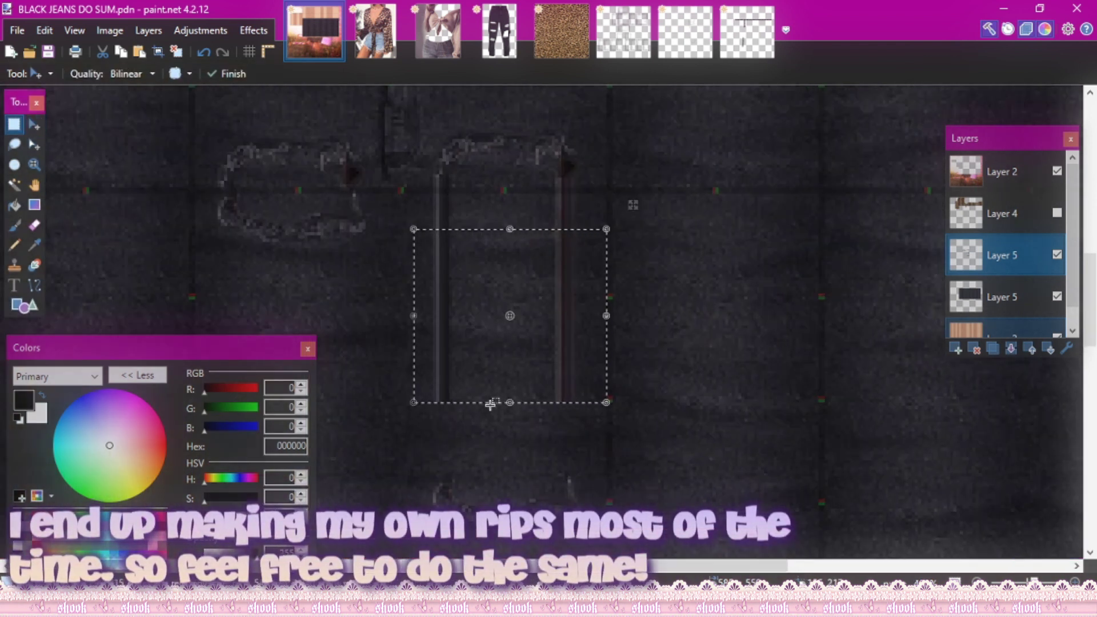
scroll(492, 404, down, 2)
click(14, 124)
drag(429, 307, 597, 400)
click(34, 125)
- Cut the tall rip's stretched sides out of the rip layer and paste them into a new layer
click(34, 225)
click(14, 125)
drag(423, 172, 664, 399)
key(ctrl+shift+v)
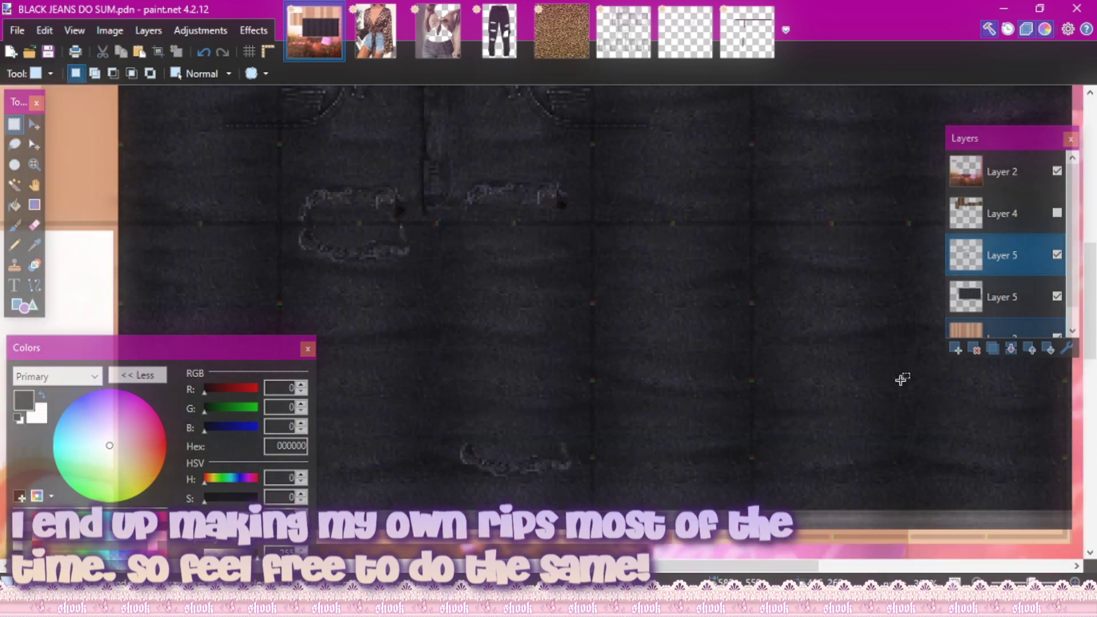
- Add noise to the tall rip's sides with Intensity 40, Color Saturation 0 and Coverage 100
click(253, 29)
mouse_move(404, 227)
click(464, 228)
drag(689, 288, 694, 287)
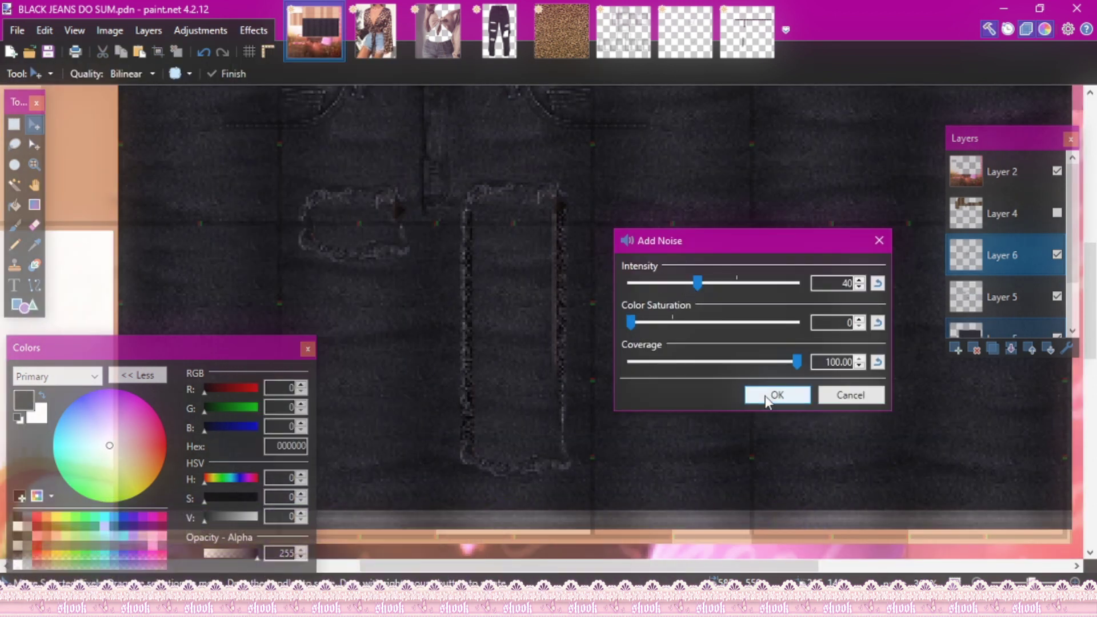
click(767, 396)
- Apply an artistic effect to the tall rip's sides on Layer 6
click(253, 30)
mouse_move(286, 92)
click(451, 130)
click(879, 300)
click(821, 327)
- Erase the stray line along the right side of the tall rip on Layer 6 with the 2 px eraser
key(e)
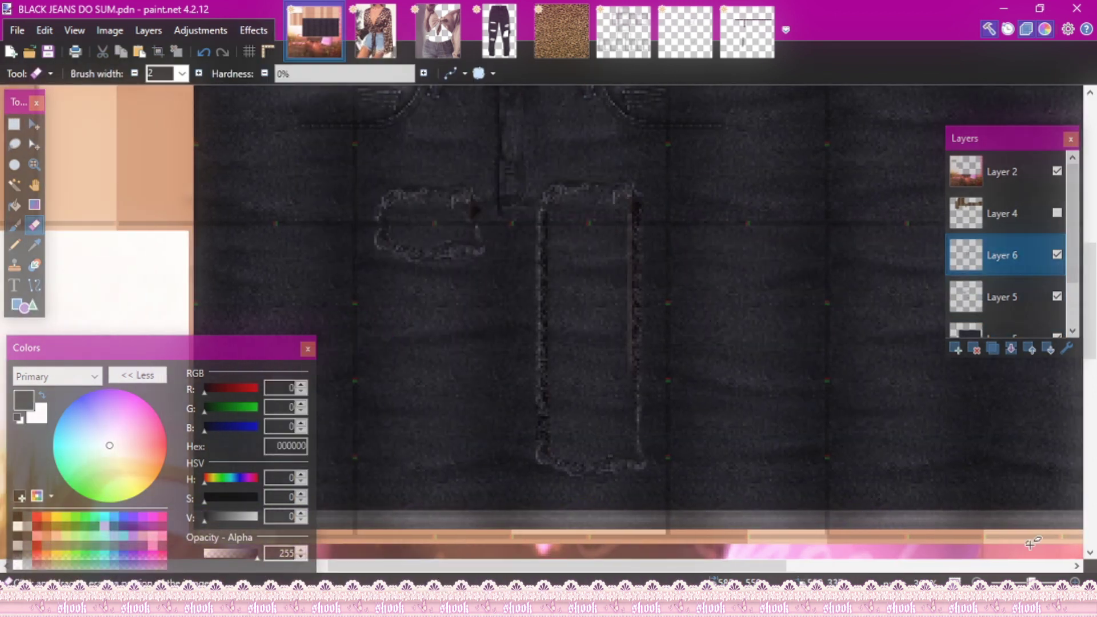
scroll(632, 369, up, 2)
scroll(638, 228, down, 1)
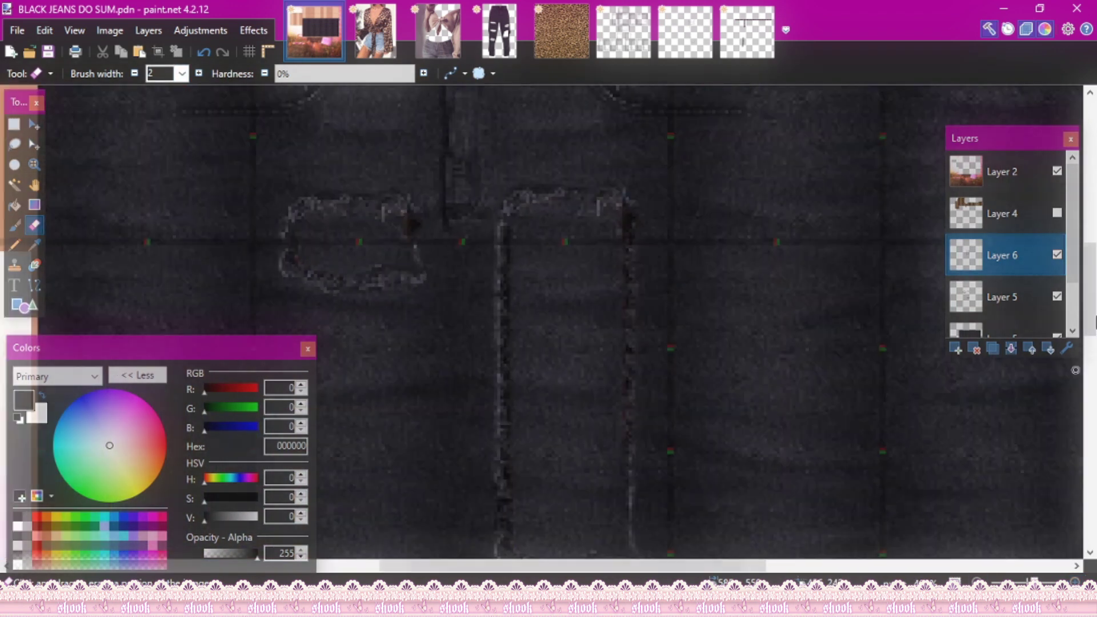
- Bend the tall rip's straight sides into irregular wavy edges using Grid Warp with a 4 x 35 grid
click(253, 29)
mouse_move(320, 365)
click(453, 390)
click(145, 28)
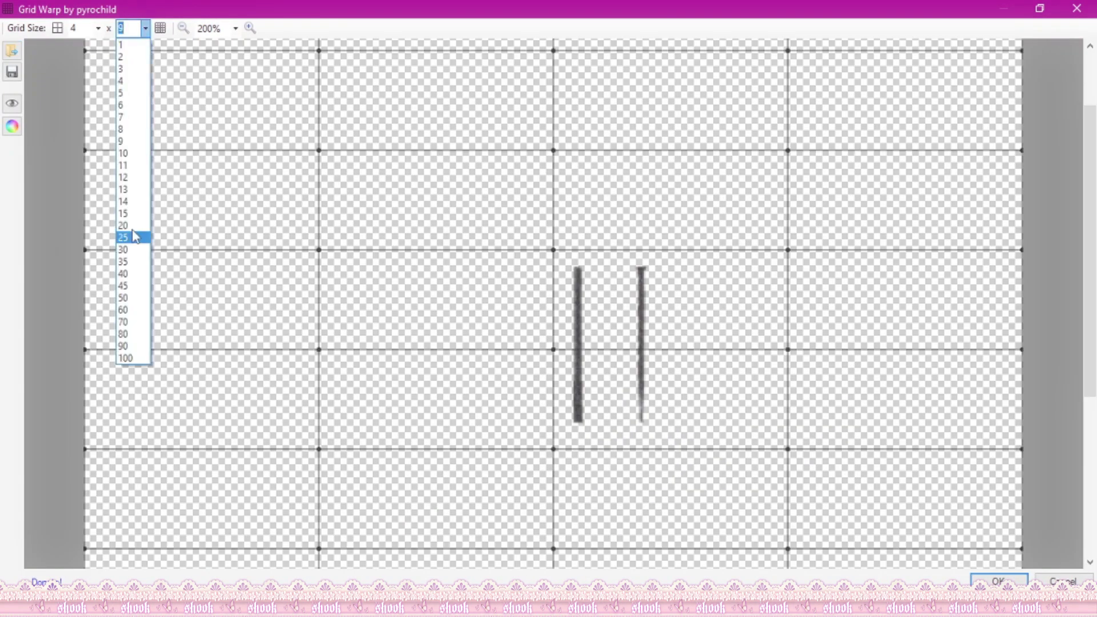
click(131, 236)
scroll(451, 282, up, 1)
drag(452, 282, 446, 282)
drag(920, 282, 947, 284)
drag(451, 385, 435, 384)
drag(921, 385, 1000, 399)
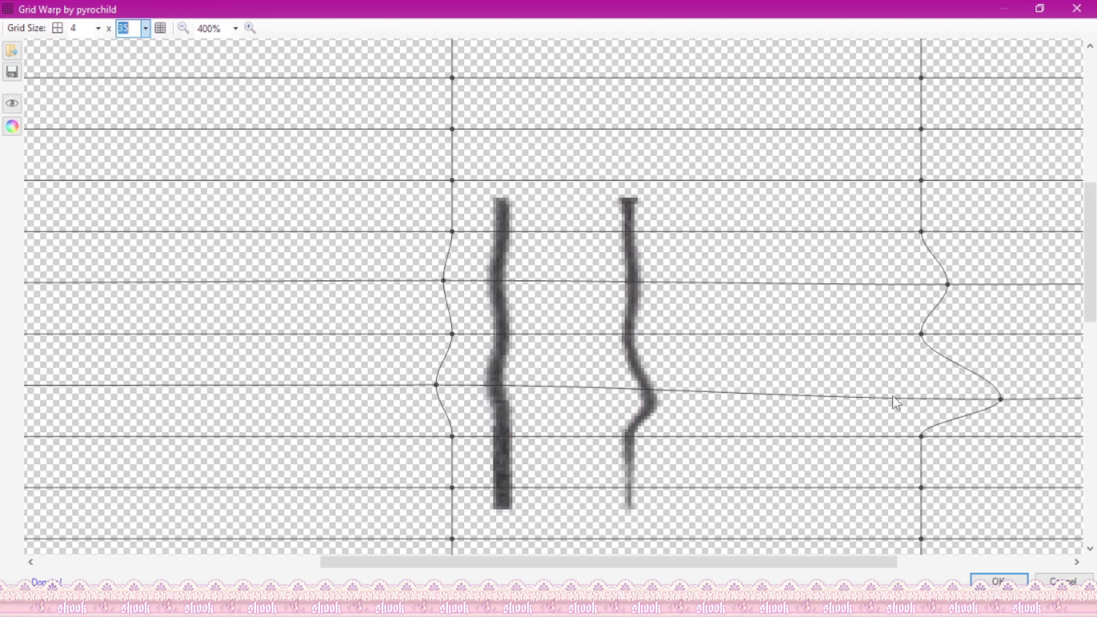
drag(436, 384, 421, 387)
drag(452, 436, 441, 445)
drag(920, 487, 925, 480)
drag(921, 436, 934, 448)
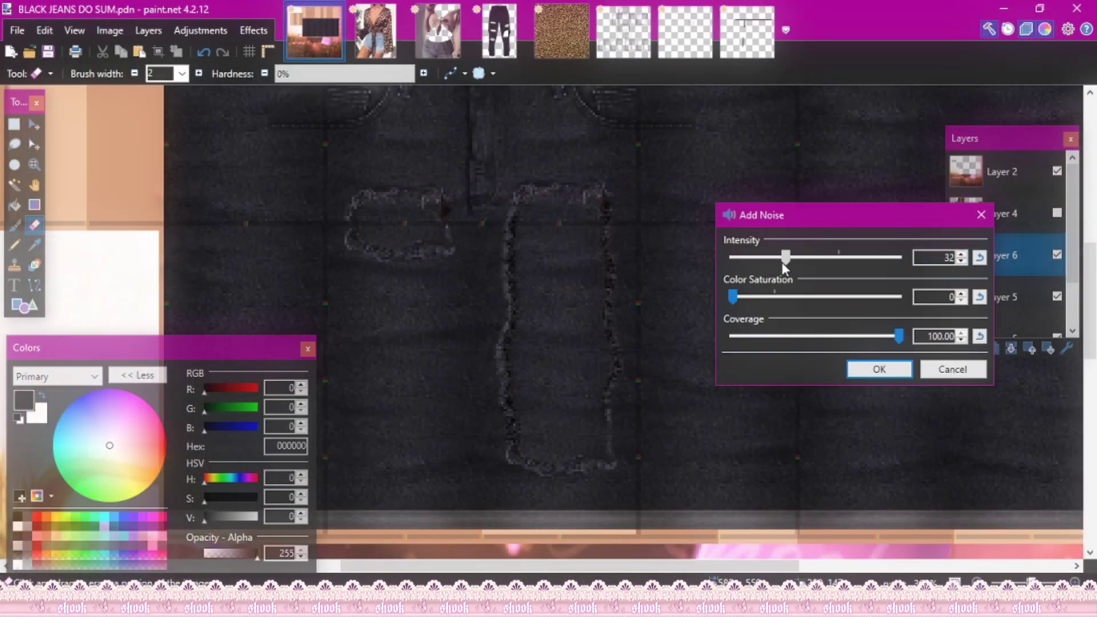
- Add noise with Intensity 32 to the warped sides and merge Layer 6 down into the rip layer
key(Return)
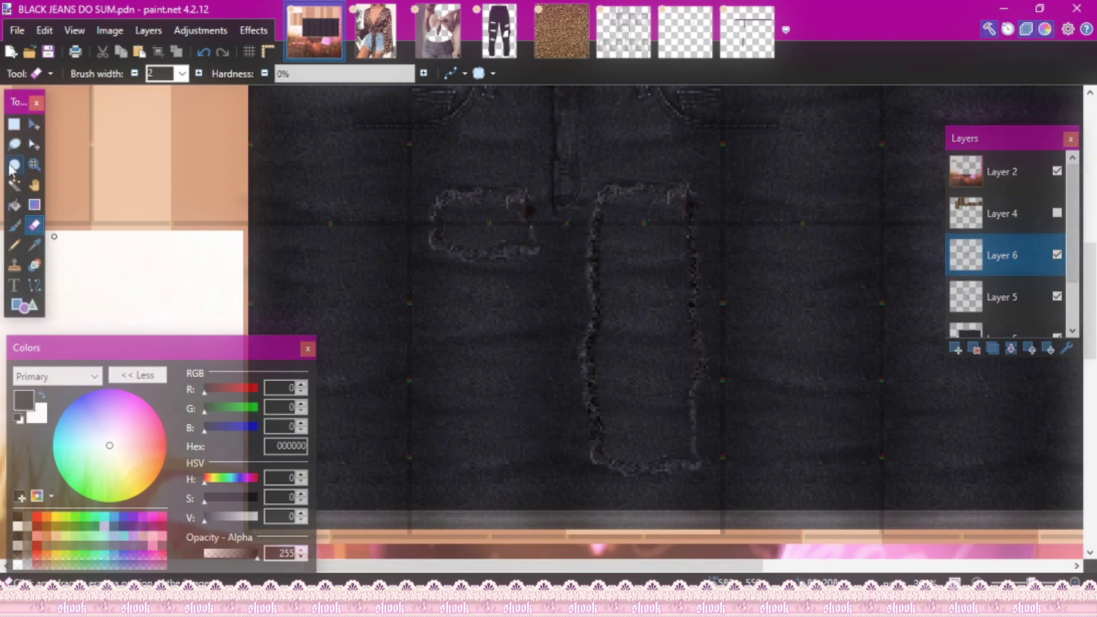
click(489, 224)
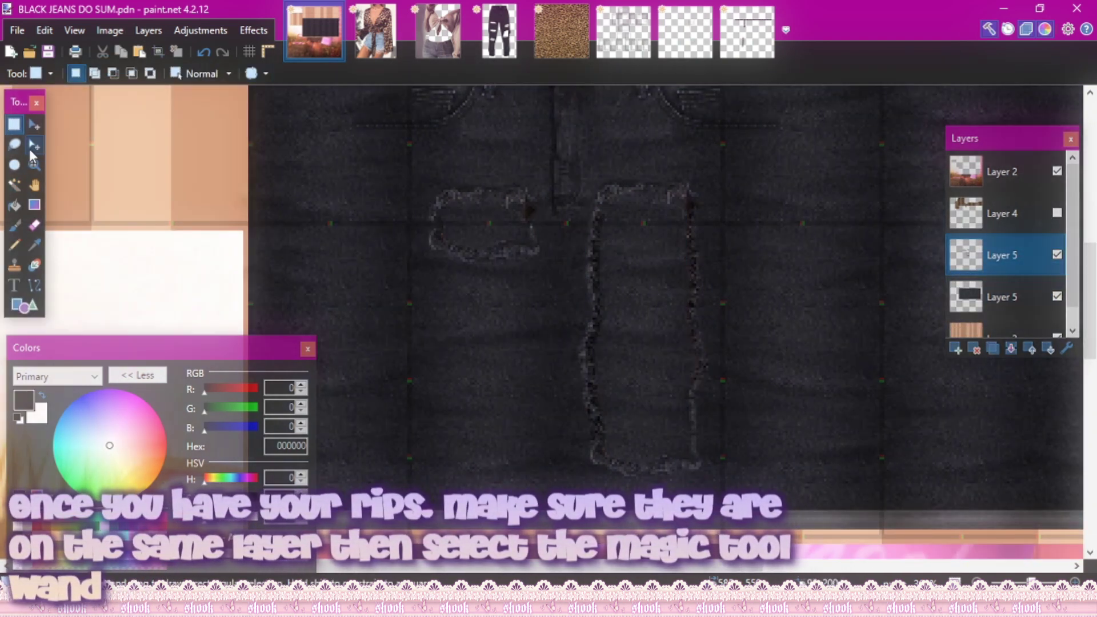
- Select the small rip's hole with the Magic Wand at 34% tolerance and delete that area from the jeans layer
click(15, 184)
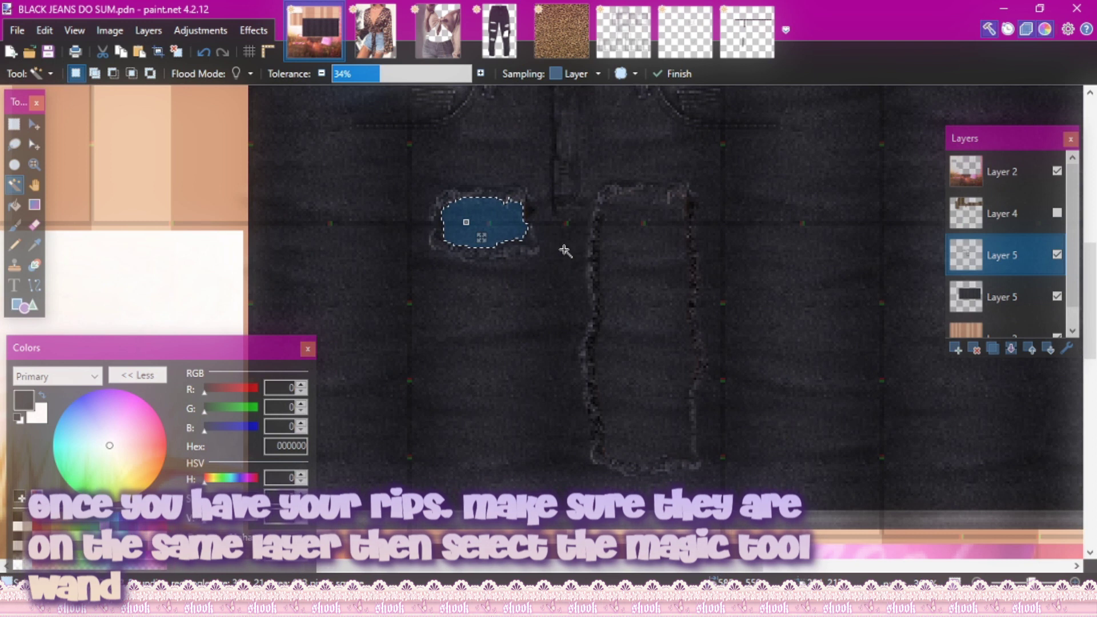
click(1004, 295)
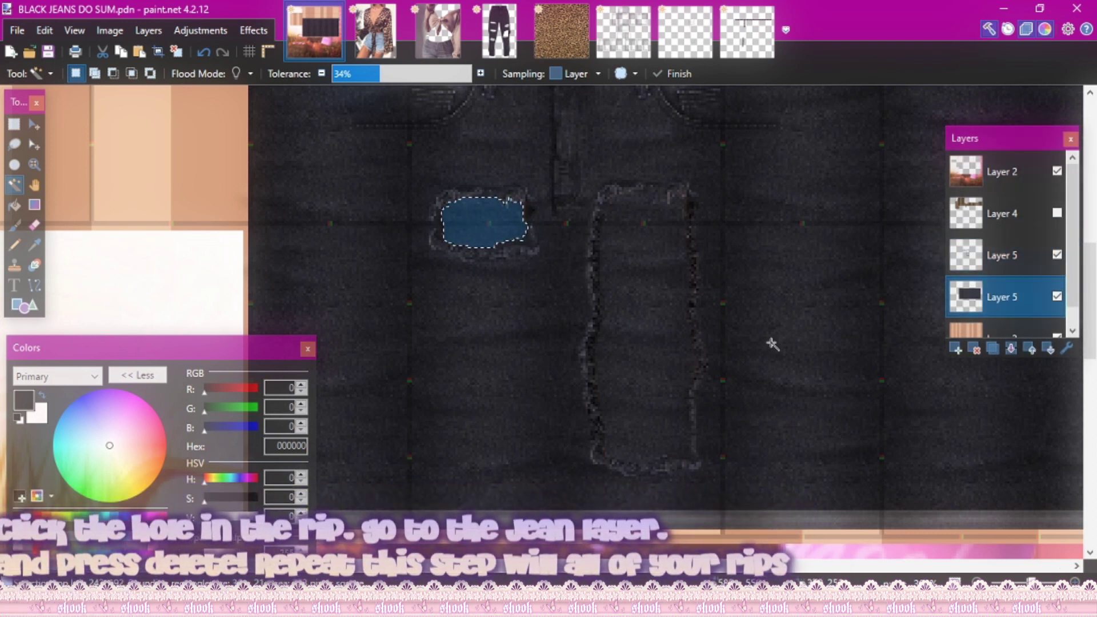
key(Delete)
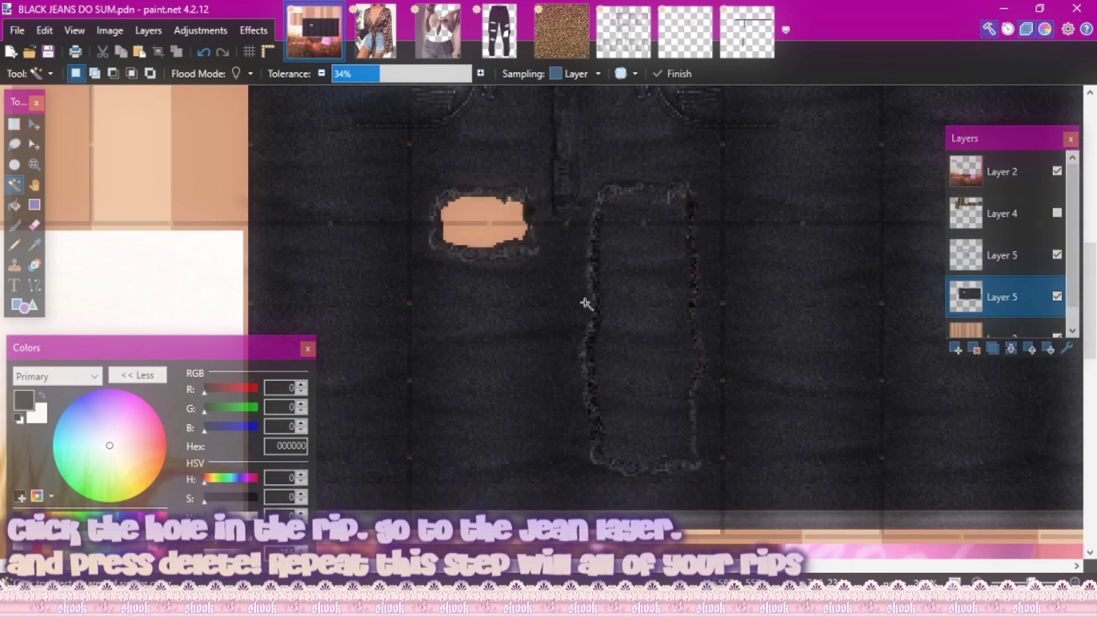
- Select the tall rip's hole on the rip layer with the Magic Wand and delete that area from the jeans layer
click(1019, 260)
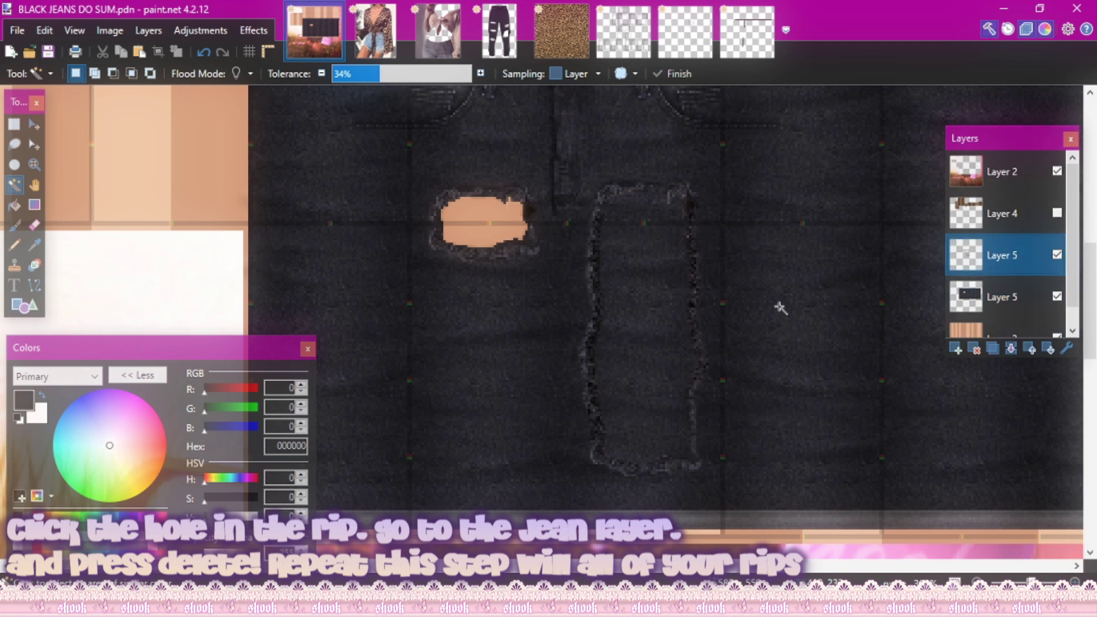
click(661, 303)
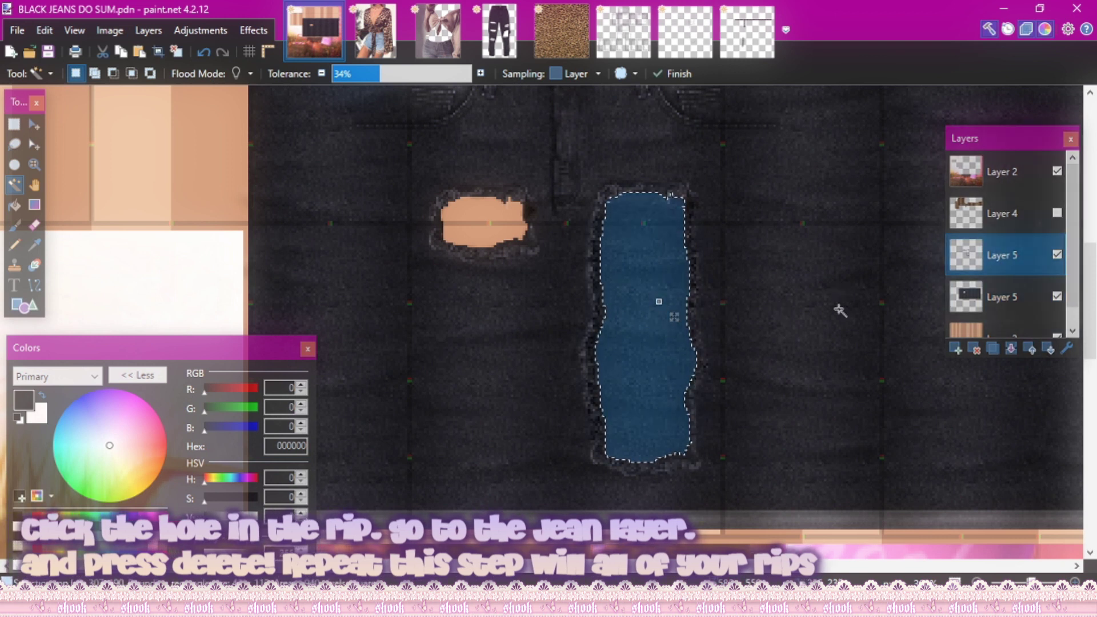
click(1004, 297)
key(Delete)
scroll(626, 324, up, 2)
scroll(625, 324, down, 2)
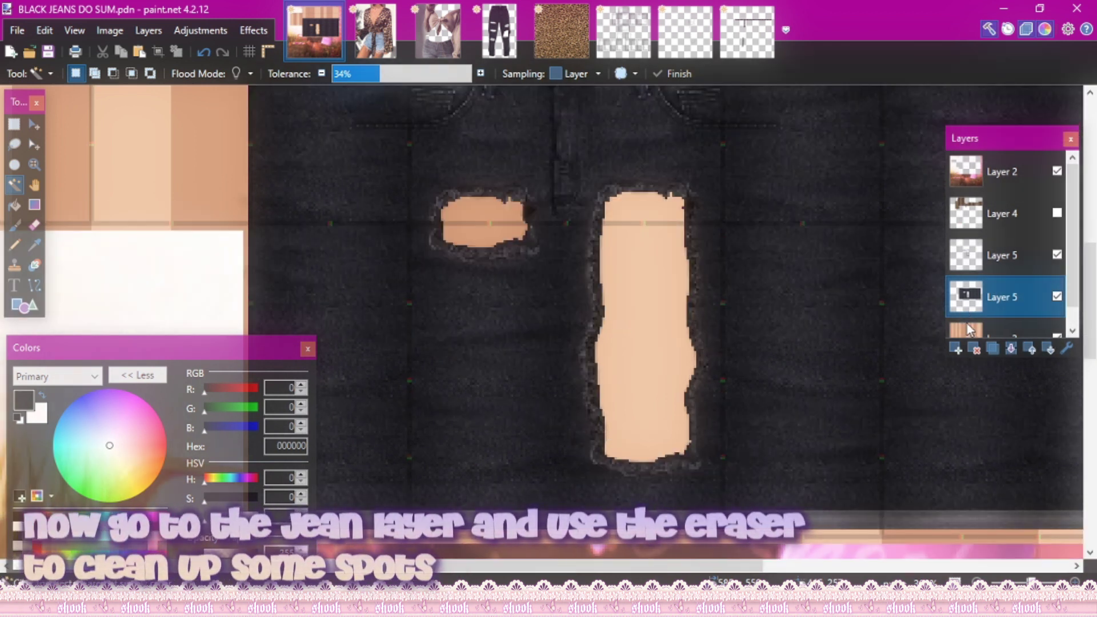
- Clean up the jagged denim edges inside both rips on the jeans layer with a 5 px eraser at 0% hardness
click(1004, 260)
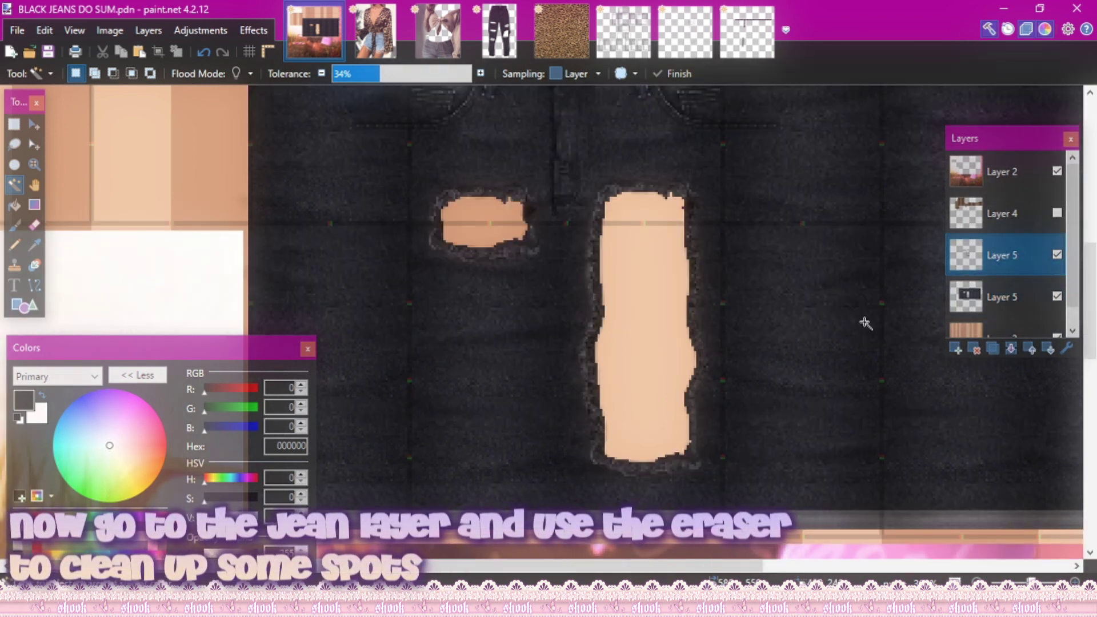
click(1005, 296)
key(e)
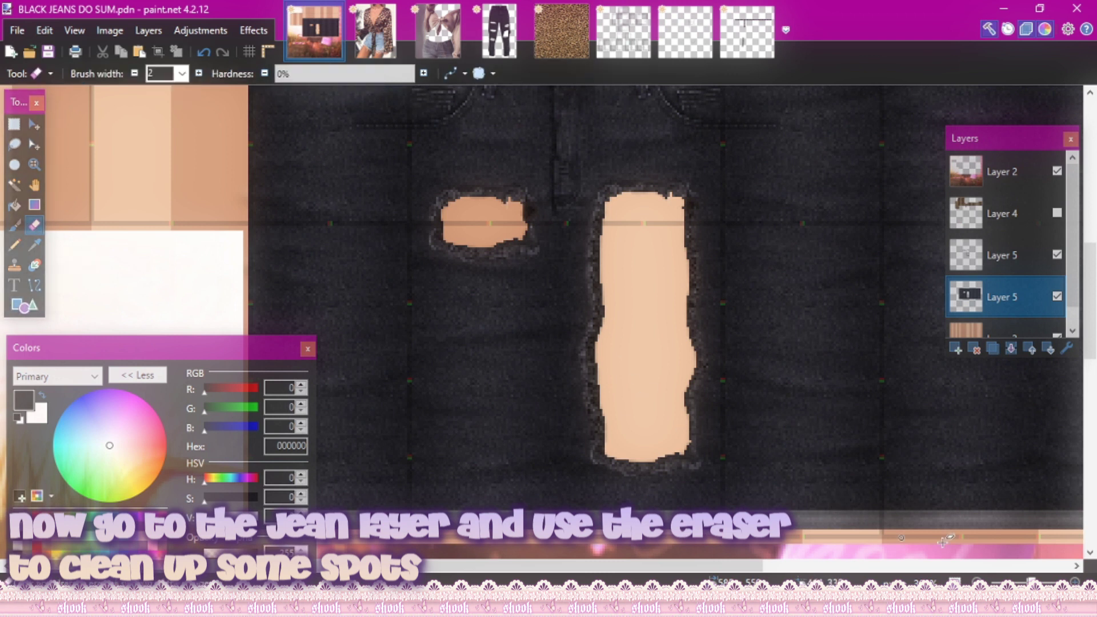
scroll(452, 145, up, 5)
scroll(625, 381, down, 3)
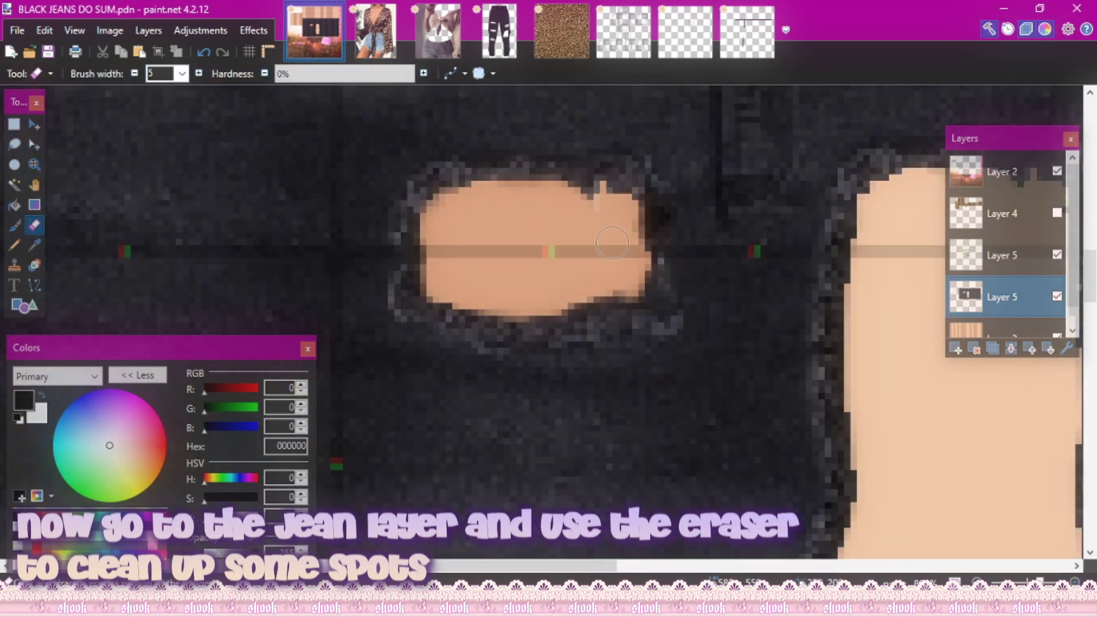
scroll(611, 230, right, 5)
scroll(417, 497, down, 8)
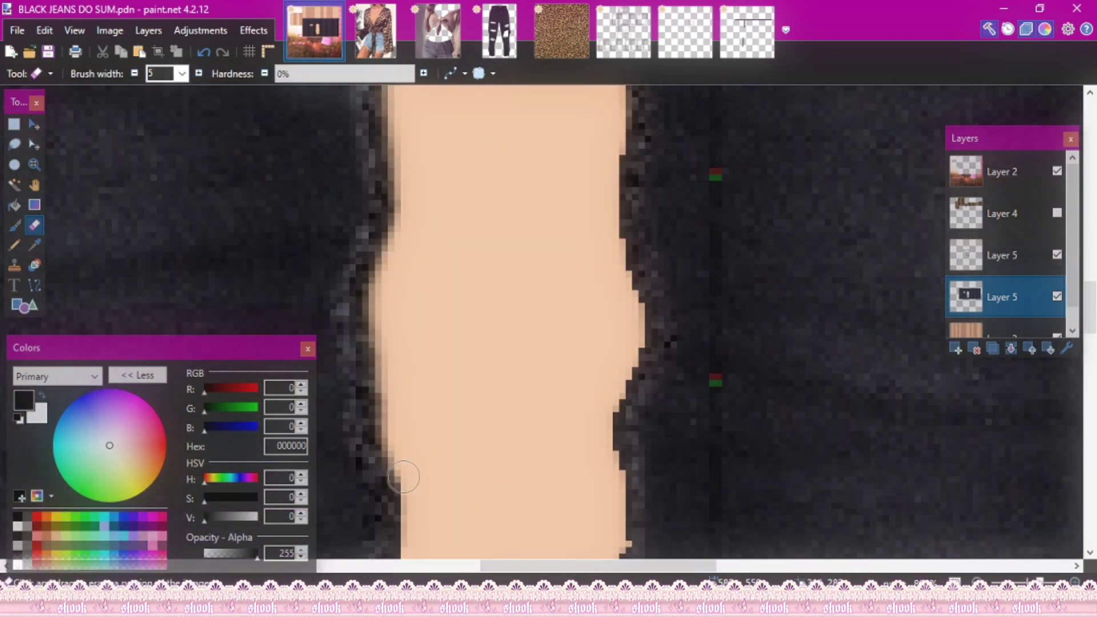
scroll(642, 289, up, 3)
scroll(612, 274, down, 5)
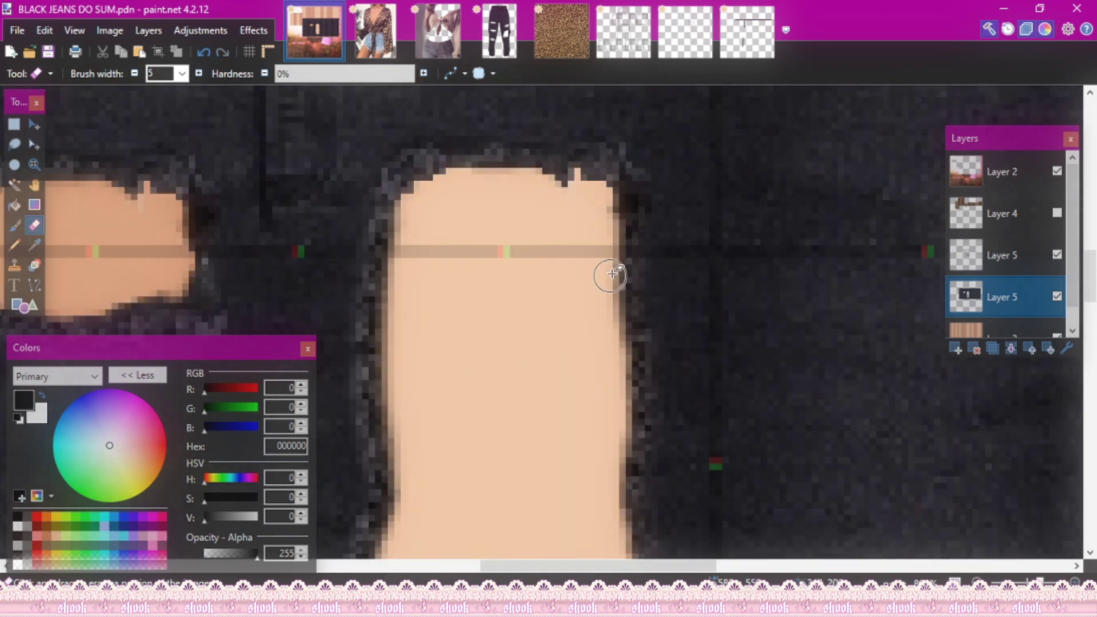
scroll(476, 312, up, 1)
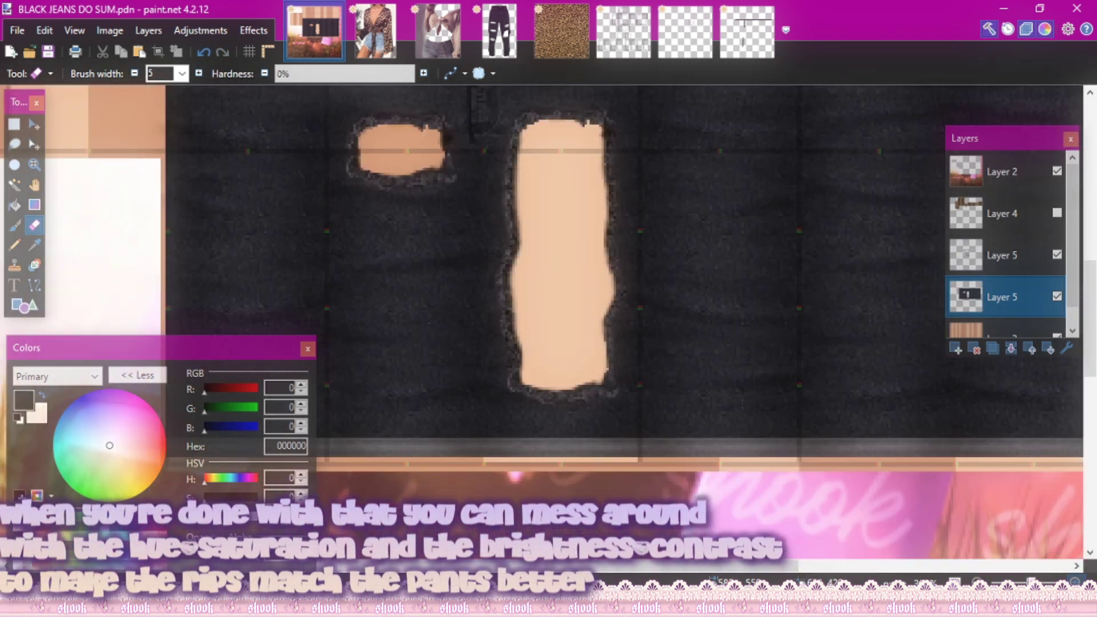
scroll(703, 577, left, 2)
scroll(708, 494, up, 3)
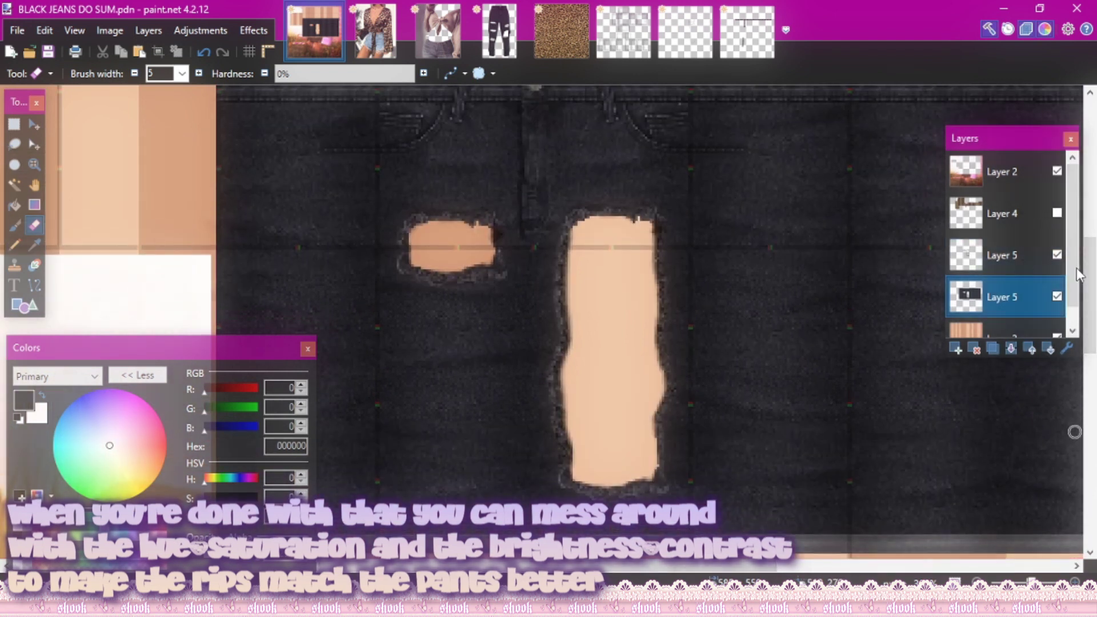
- Lighten the frayed edges on the rip layer with a Hue / Saturation adjustment to match the jeans better
click(1056, 256)
click(1057, 254)
click(1057, 255)
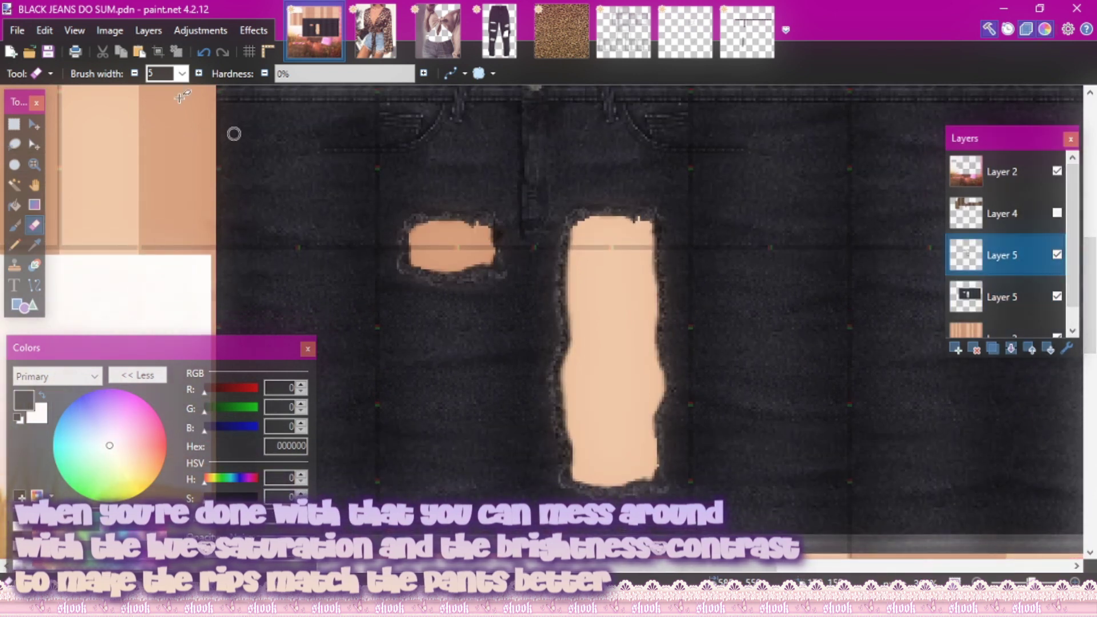
key(ctrl+shift+u)
drag(612, 211, 808, 157)
key(Escape)
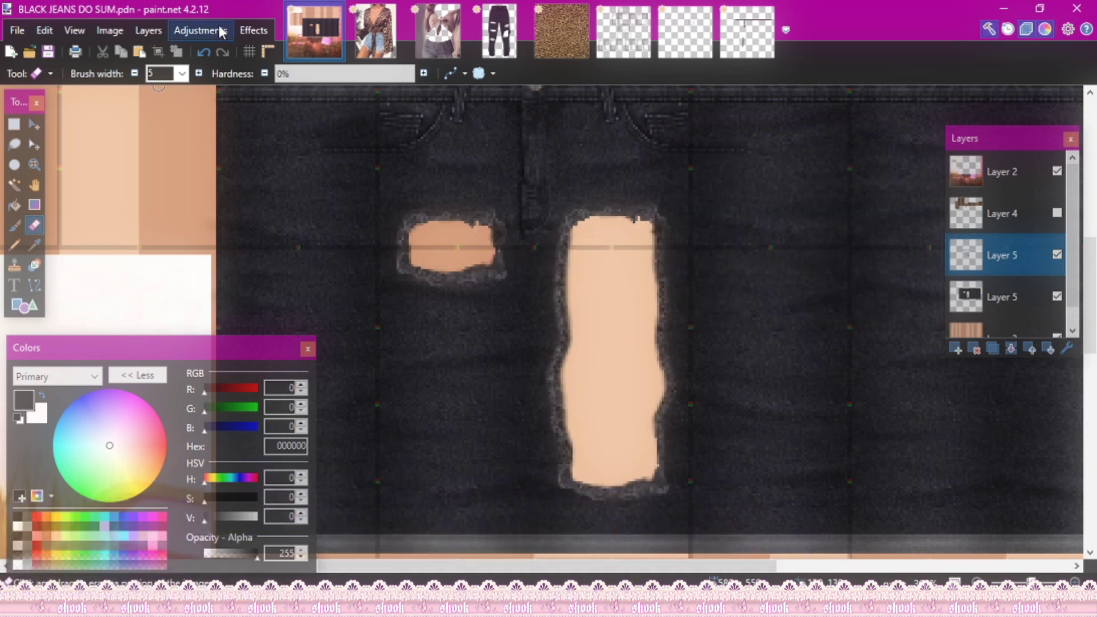
- Apply Brightness / Contrast to the rip layer with Brightness 12 and Contrast 25
click(220, 28)
click(223, 86)
drag(563, 250, 845, 187)
drag(808, 230, 806, 230)
drag(823, 269, 815, 268)
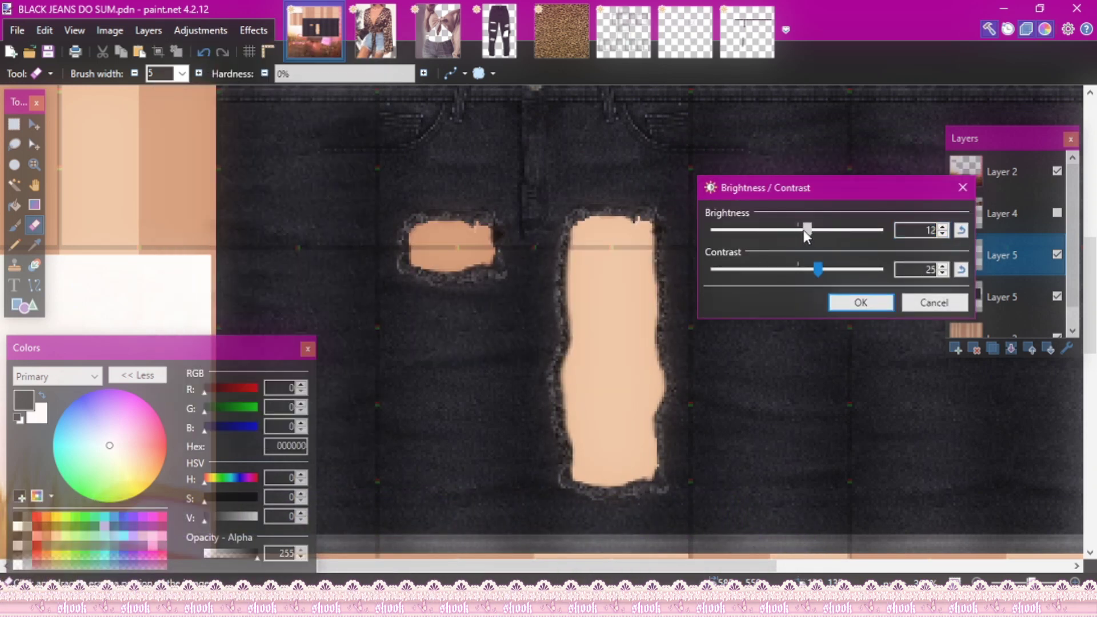
click(860, 302)
scroll(656, 182, up, 3)
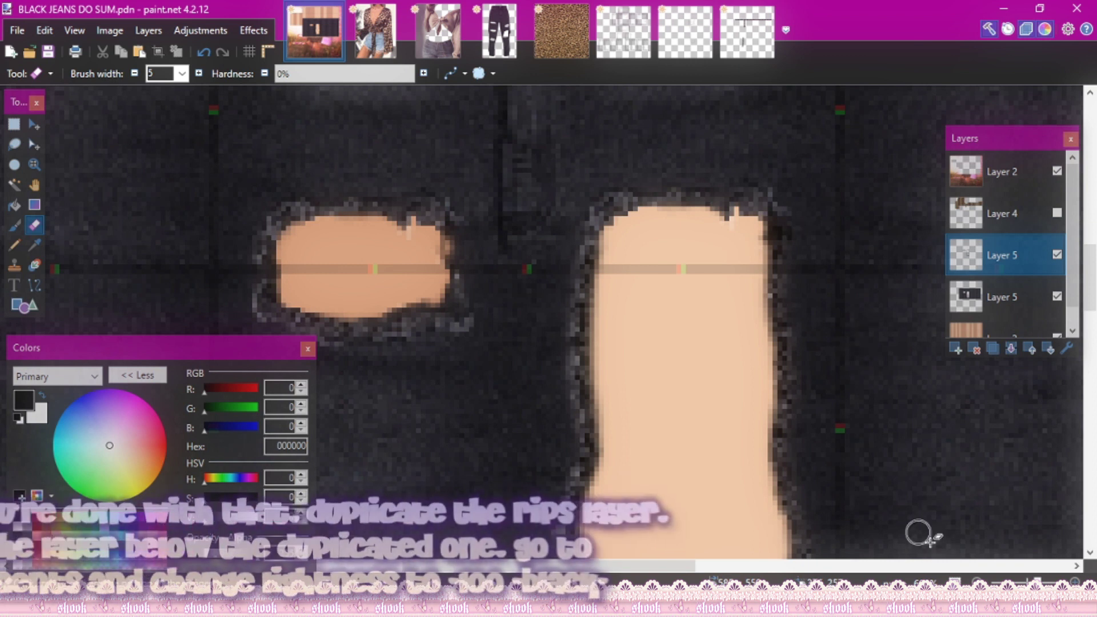
scroll(918, 526, down, 3)
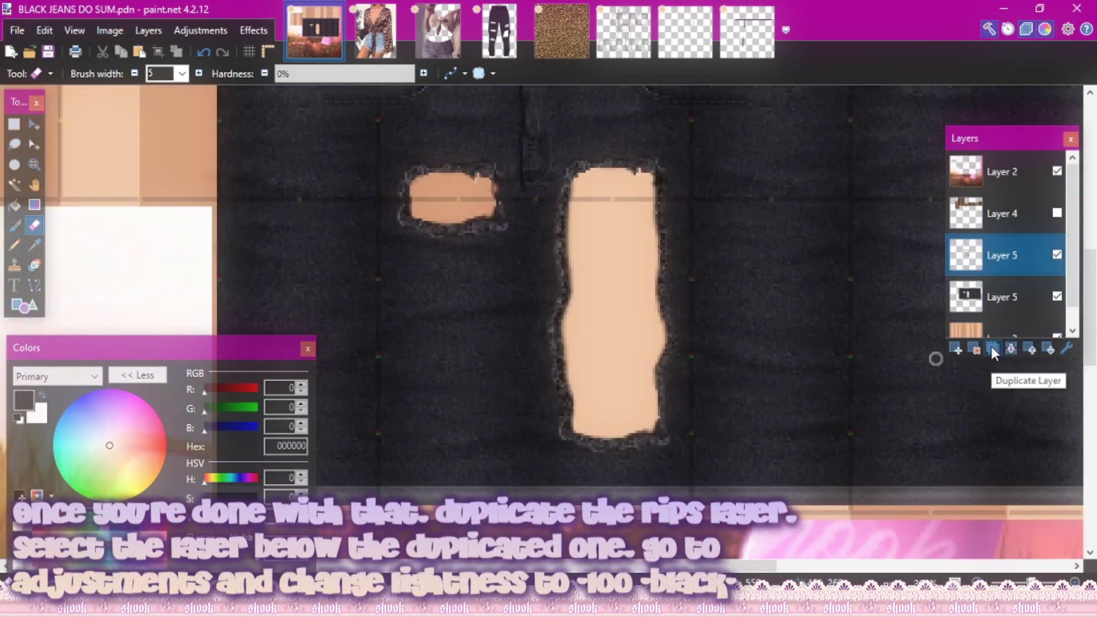
- Duplicate the rip layer and turn the lower copy black using Hue / Saturation with Lightness -100
click(991, 349)
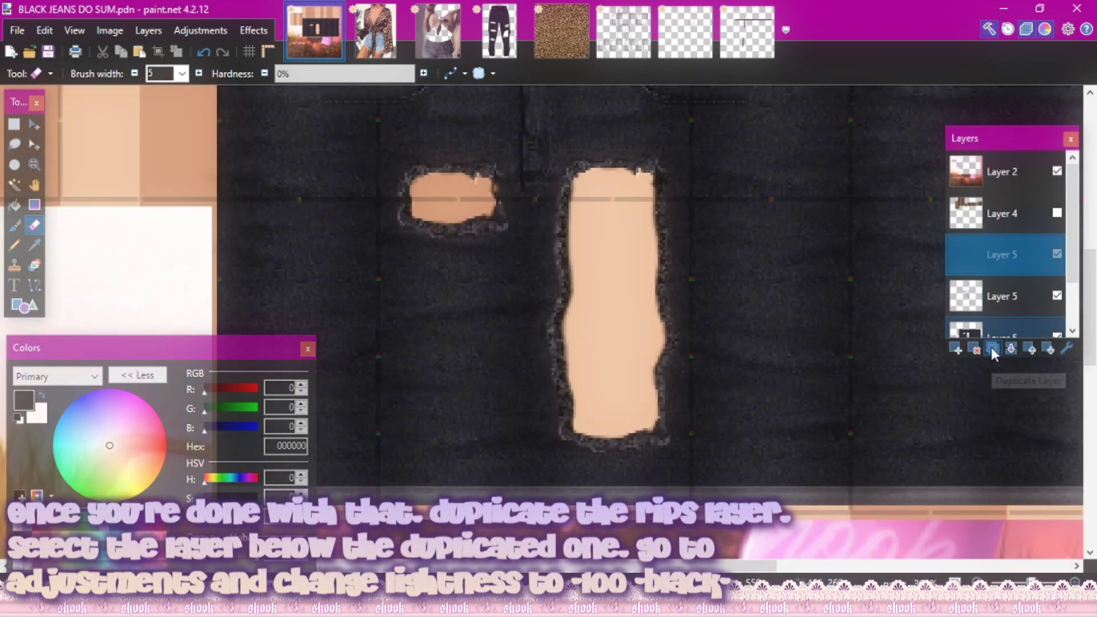
click(1006, 291)
click(200, 30)
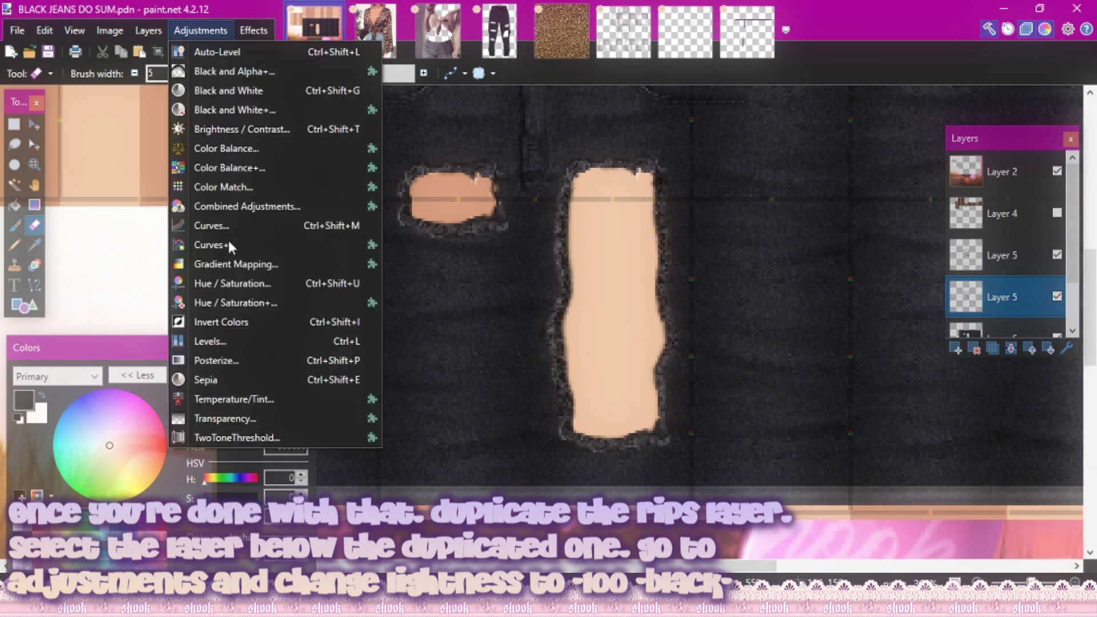
click(231, 283)
drag(509, 335, 341, 306)
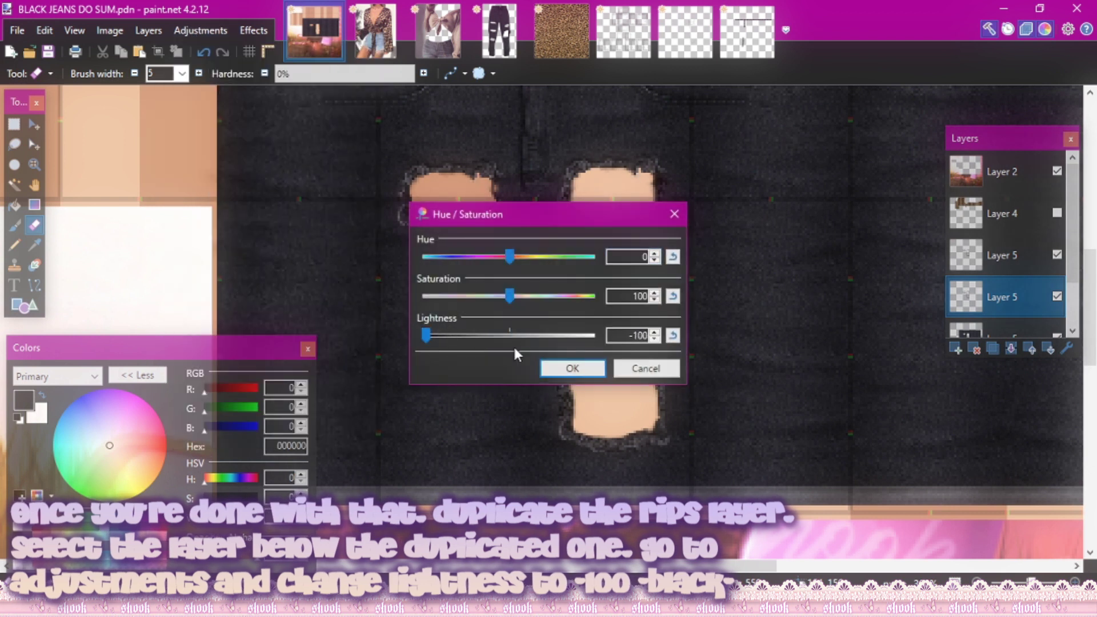
click(571, 368)
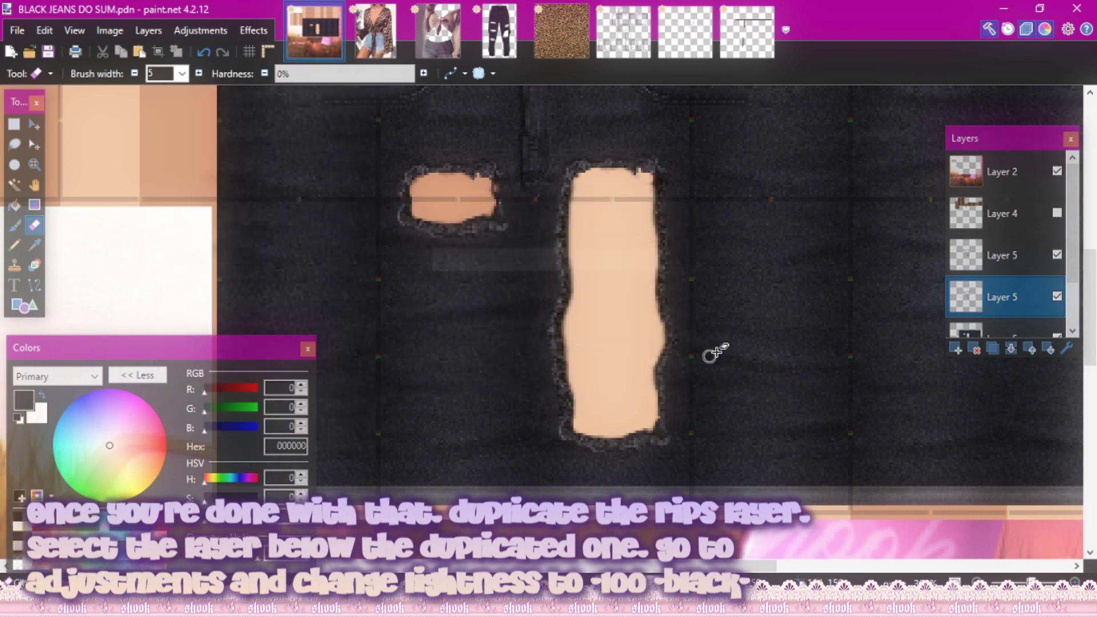
- Soften the black rip copy into a shadow with a Gaussian Blur of radius 5
click(250, 30)
mouse_move(314, 118)
click(446, 152)
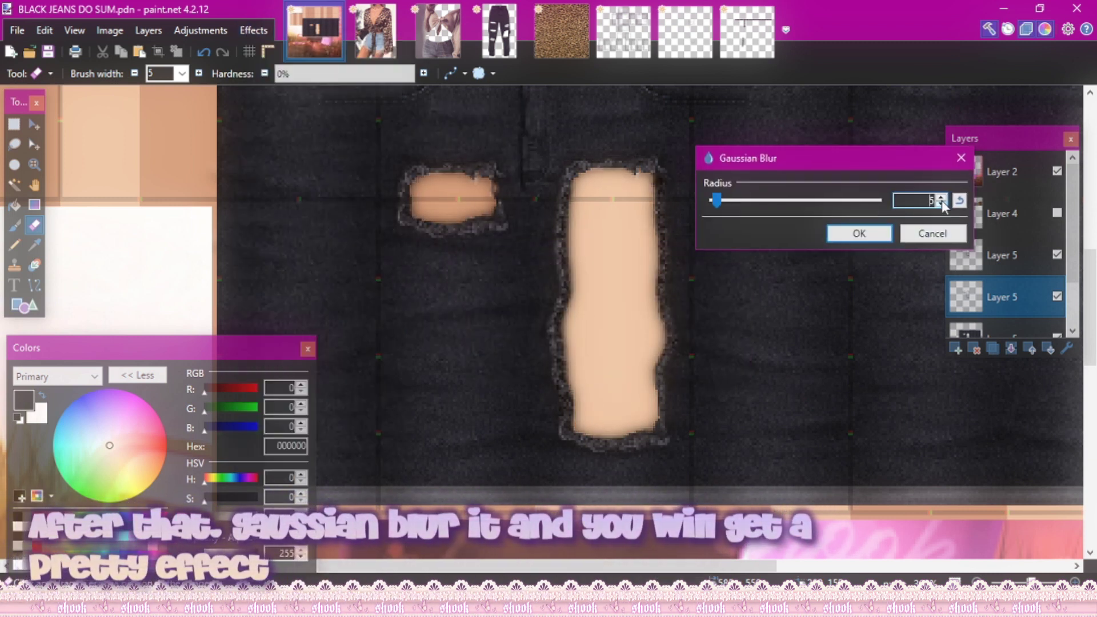
click(857, 233)
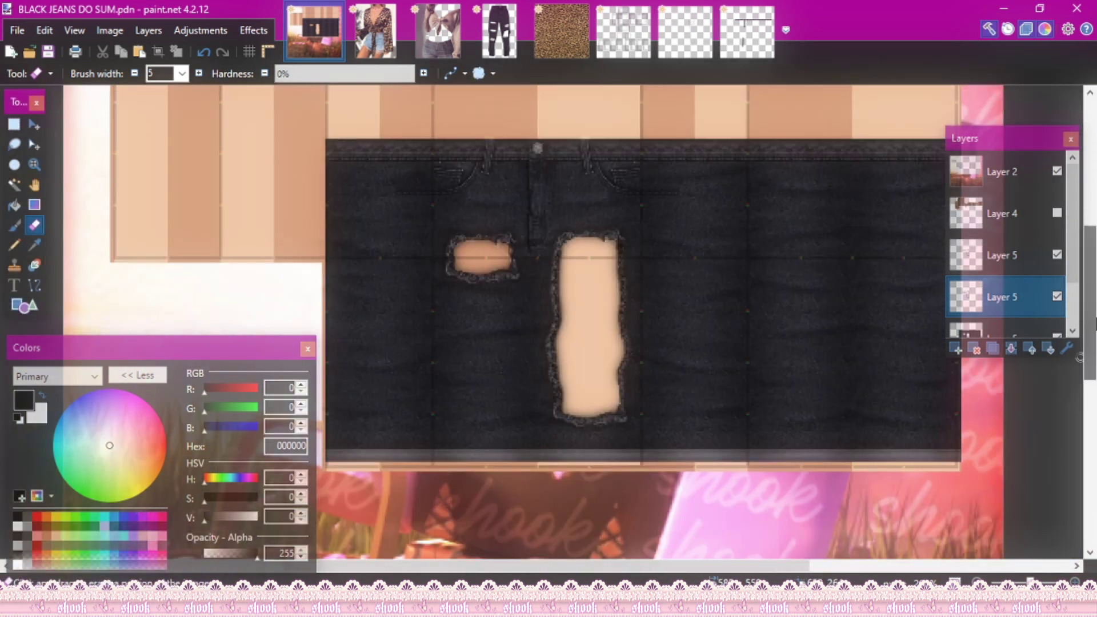
- Set the blurred shadow layer's blend mode to Overlay and its opacity to 243
click(1066, 349)
click(739, 341)
click(737, 455)
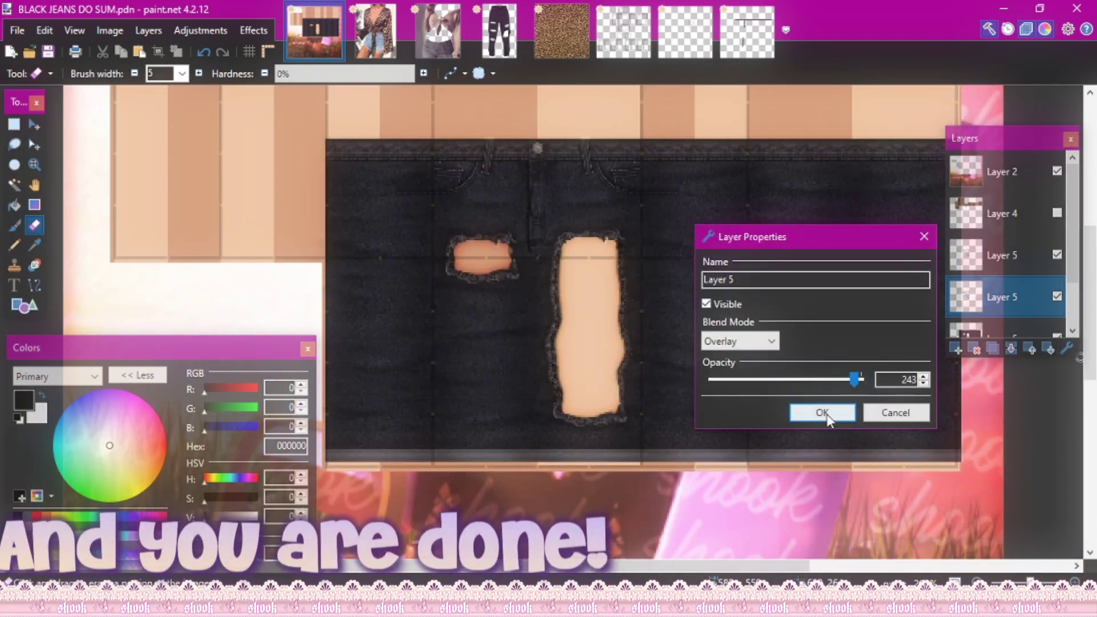
click(822, 412)
scroll(1027, 399, down, 1)
scroll(1027, 399, up, 2)
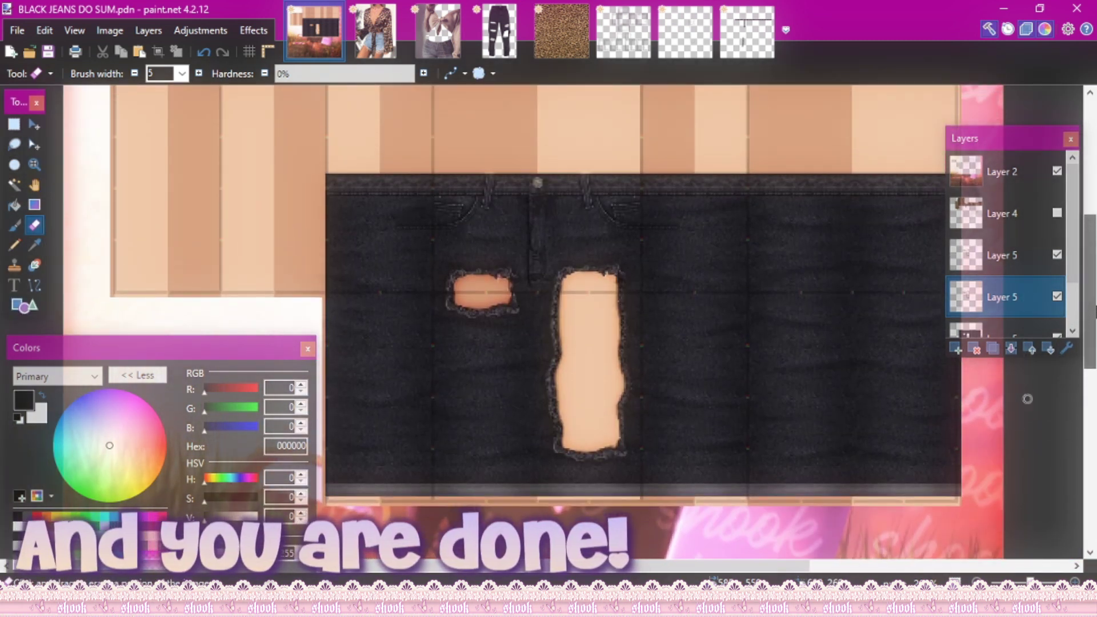